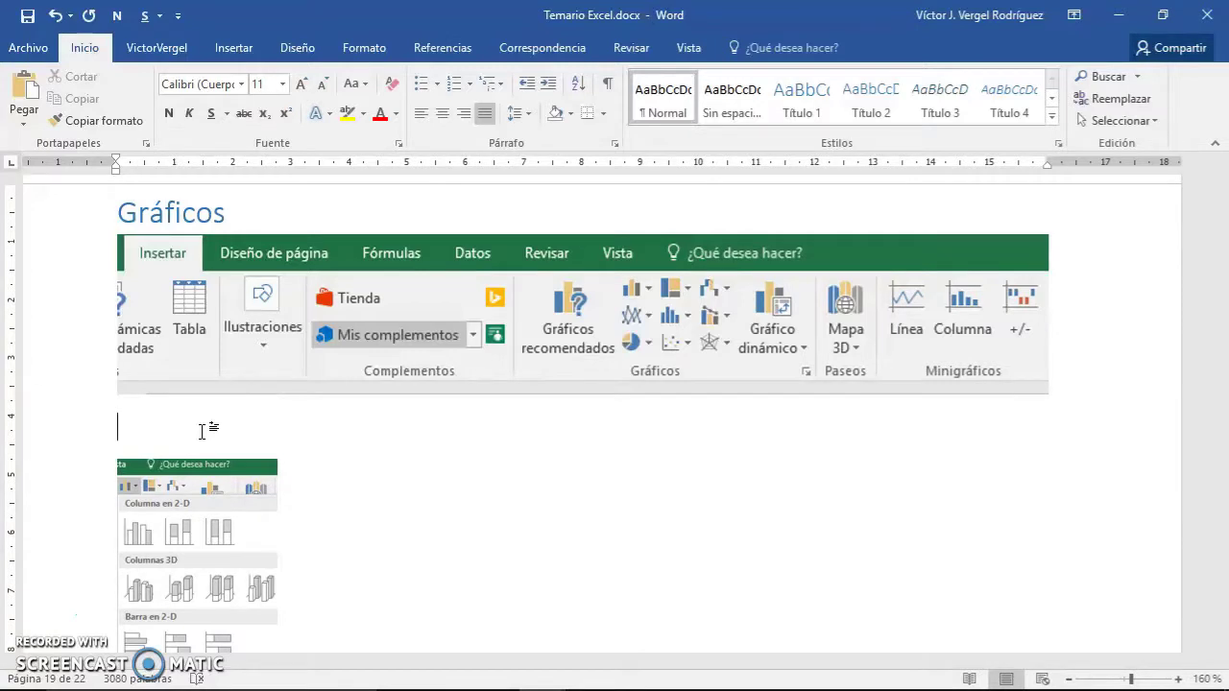
Step: Switch to the DatosParaGraficos workbook in Excel and look through the column chart gallery
click(488, 379)
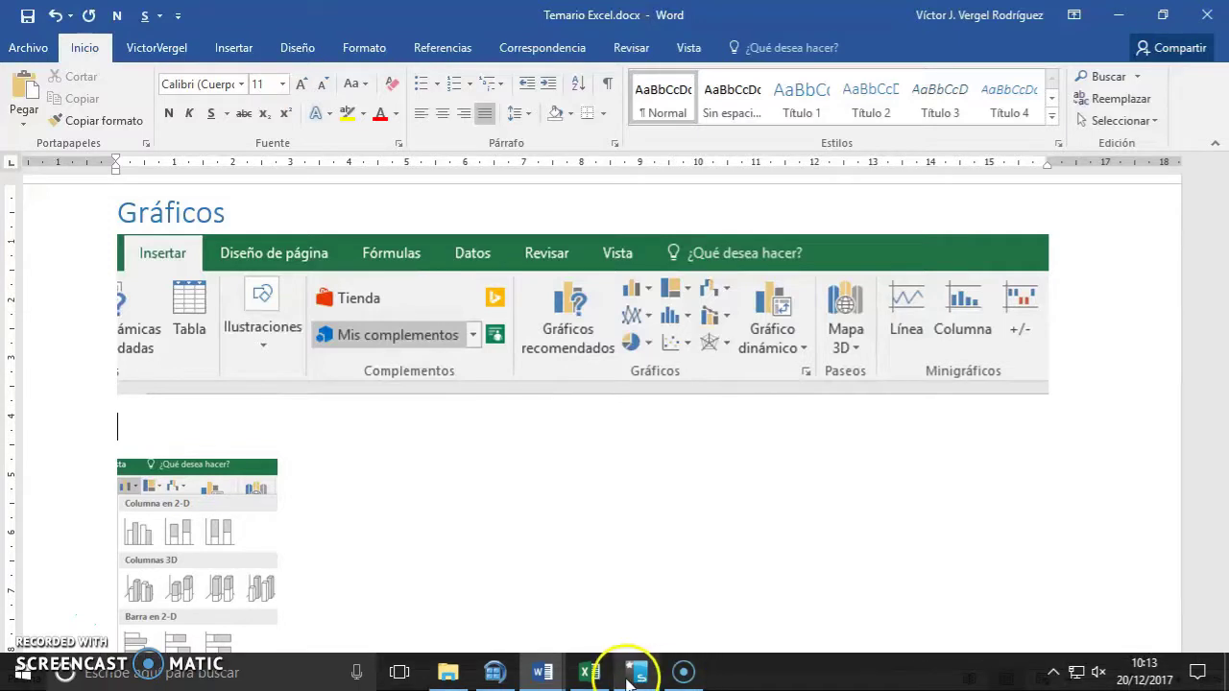
click(590, 672)
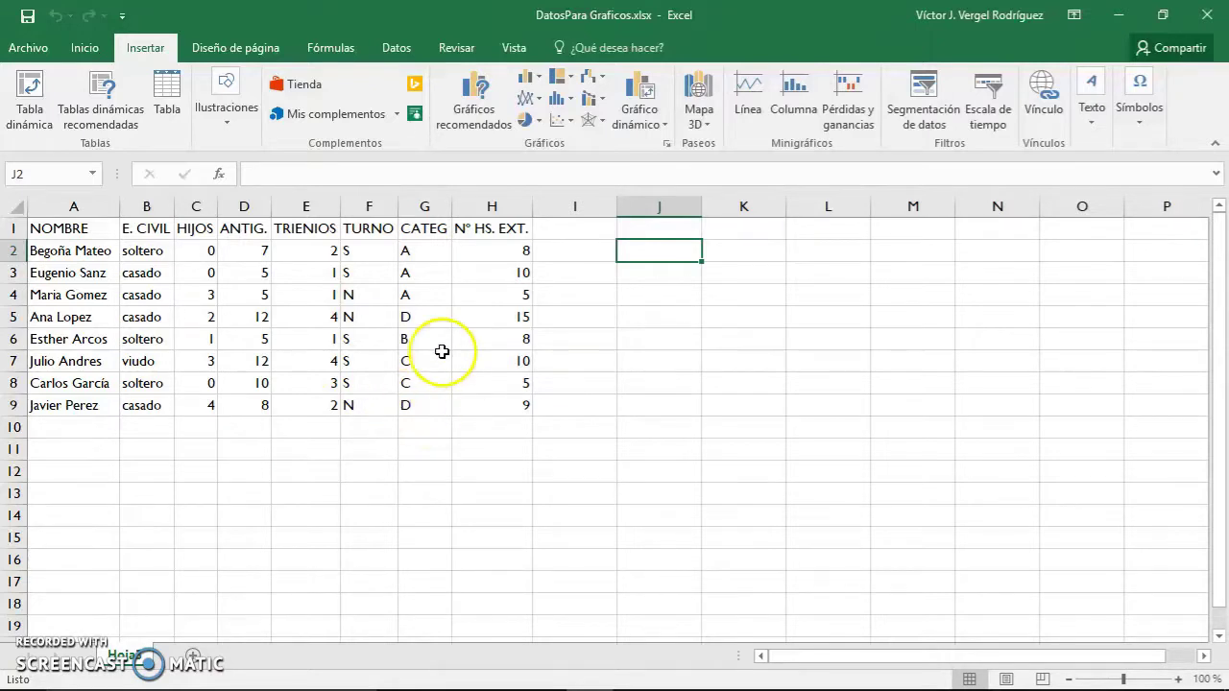
click(544, 87)
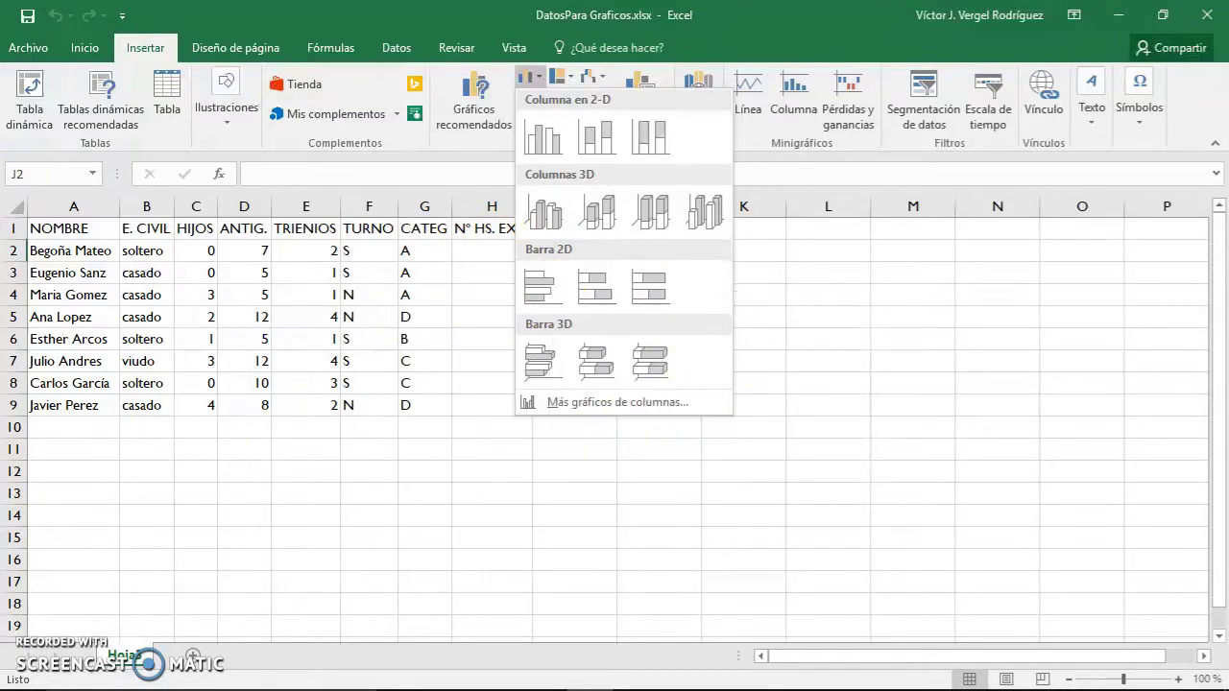
click(144, 278)
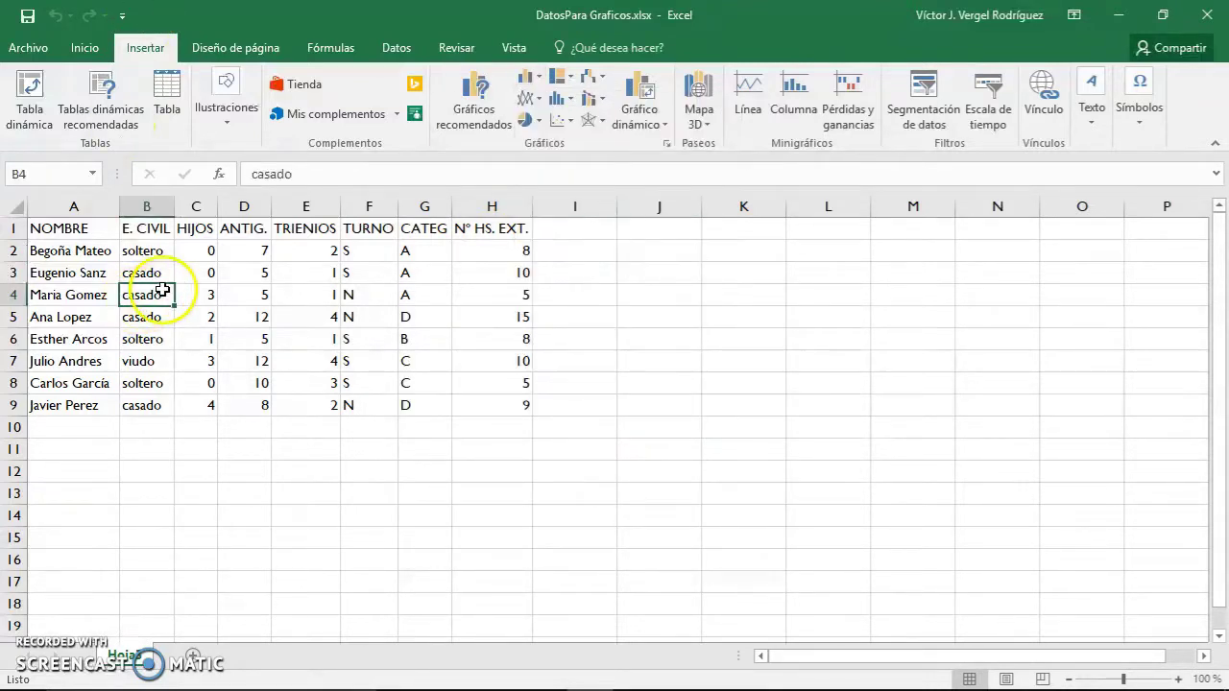
Step: Insert a trial clustered column chart, then delete it and select an empty cell
click(525, 84)
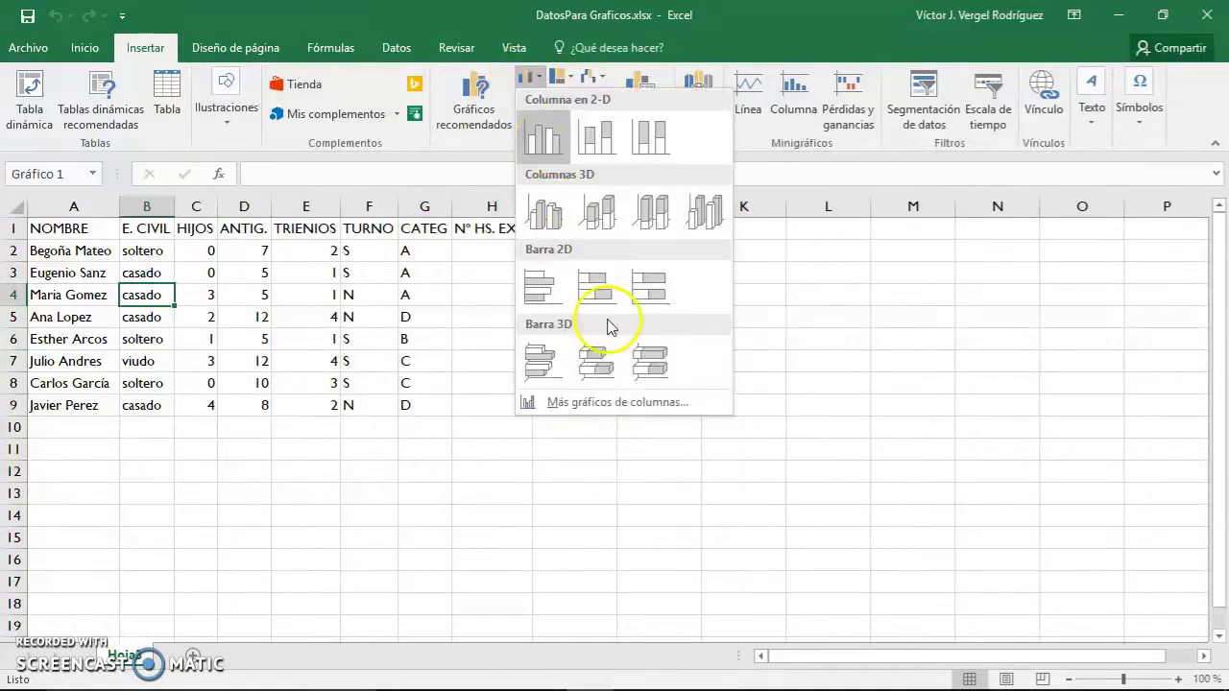
click(547, 137)
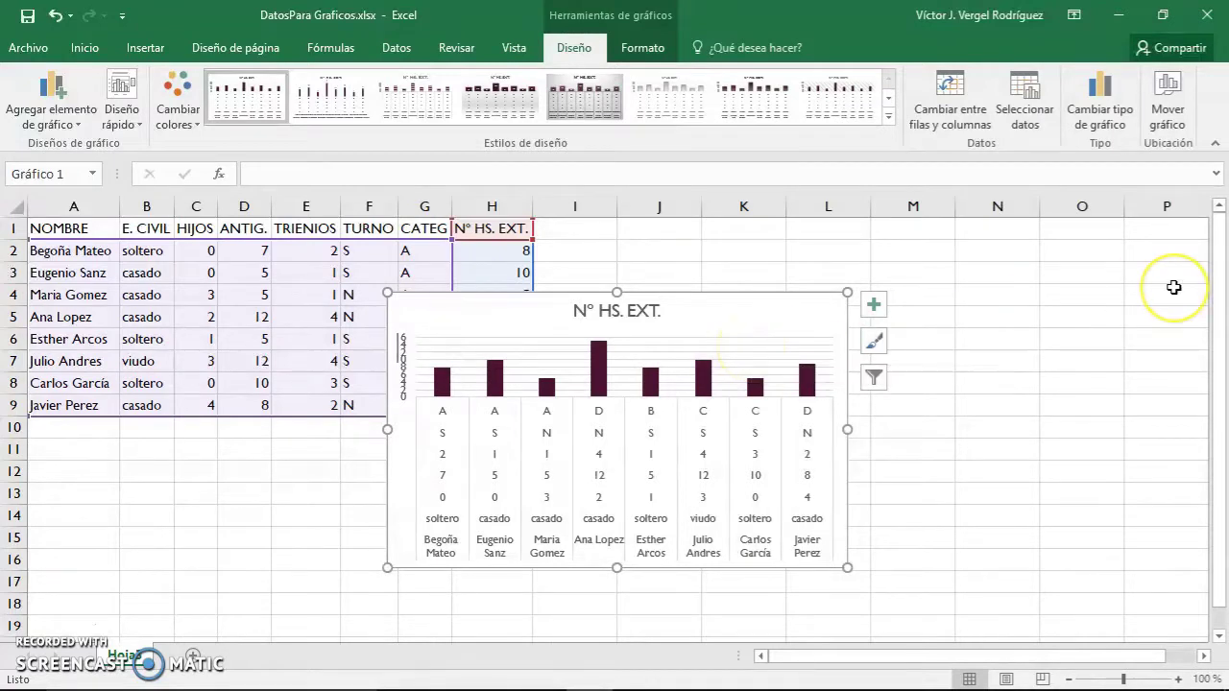
key(Delete)
click(947, 259)
Step: From an empty cell, insert a blank 3D clustered column chart and move it beside the table
click(595, 319)
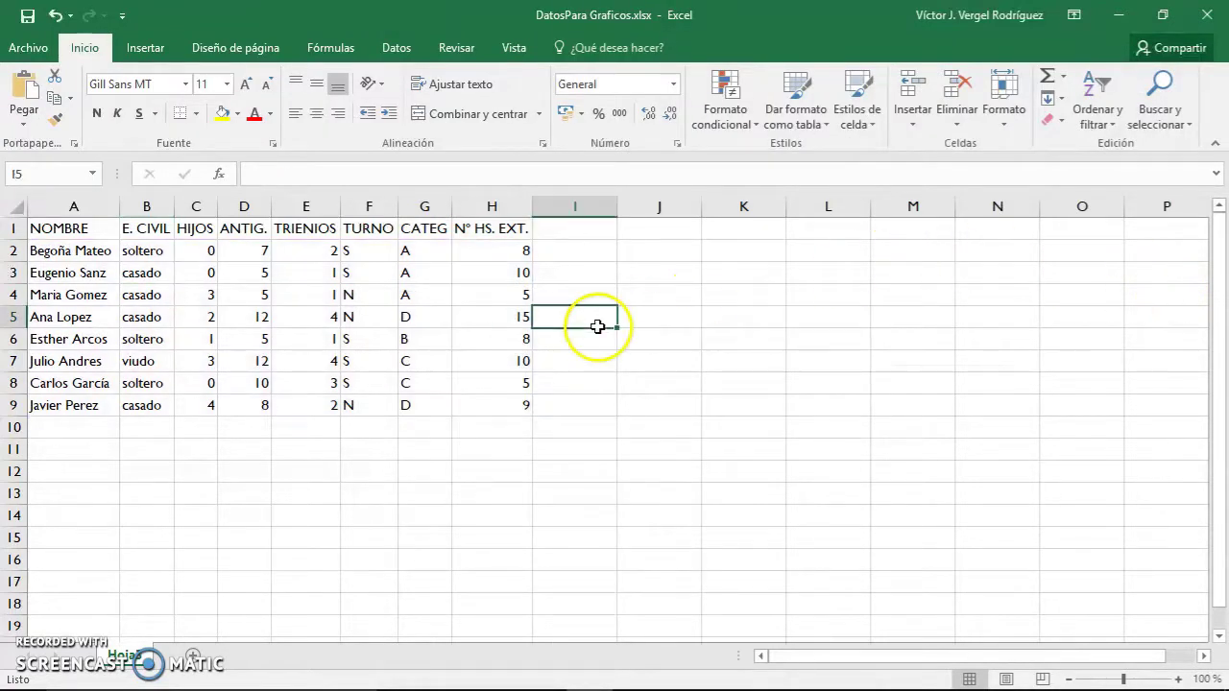
click(736, 321)
click(628, 335)
click(680, 279)
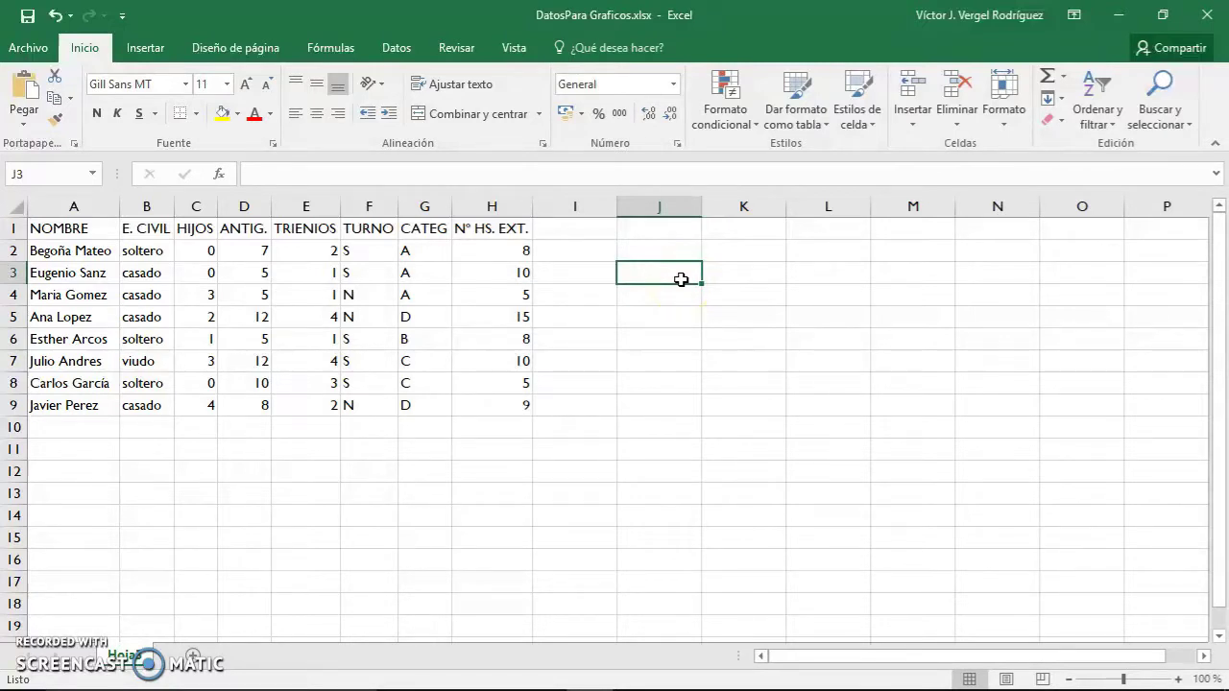
click(146, 48)
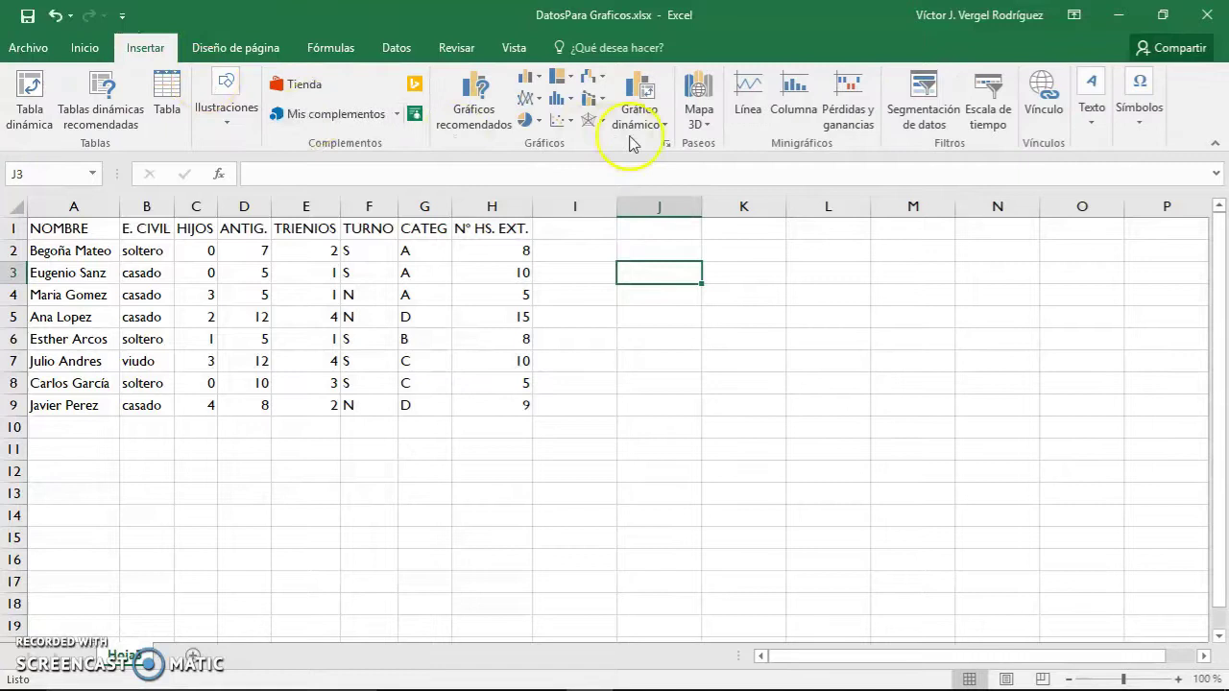
click(531, 77)
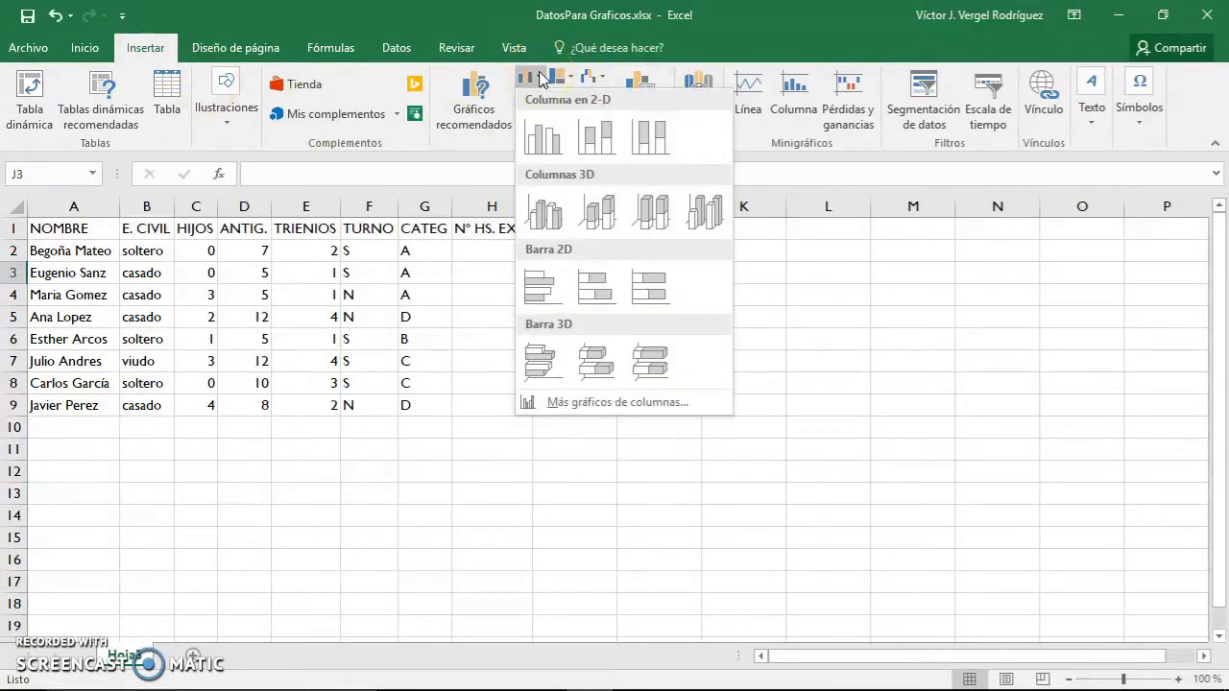
click(547, 226)
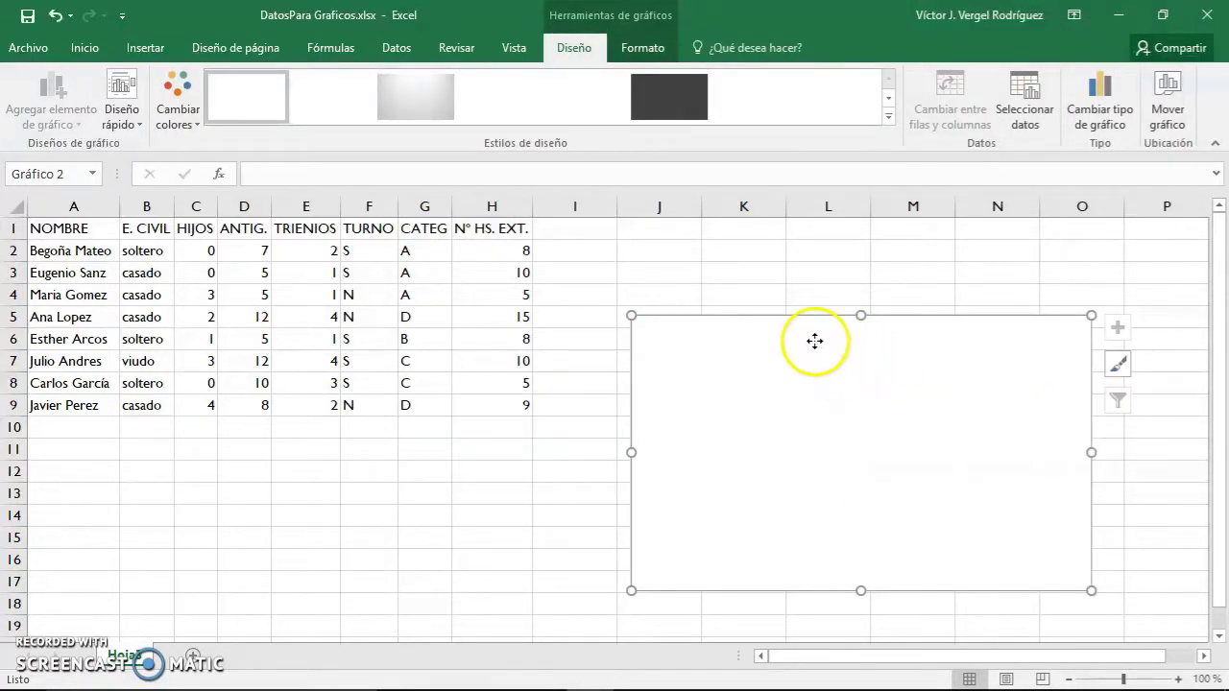
mouse_move(815, 340)
mouse_down()
mouse_move(774, 270)
mouse_move(758, 280)
mouse_up()
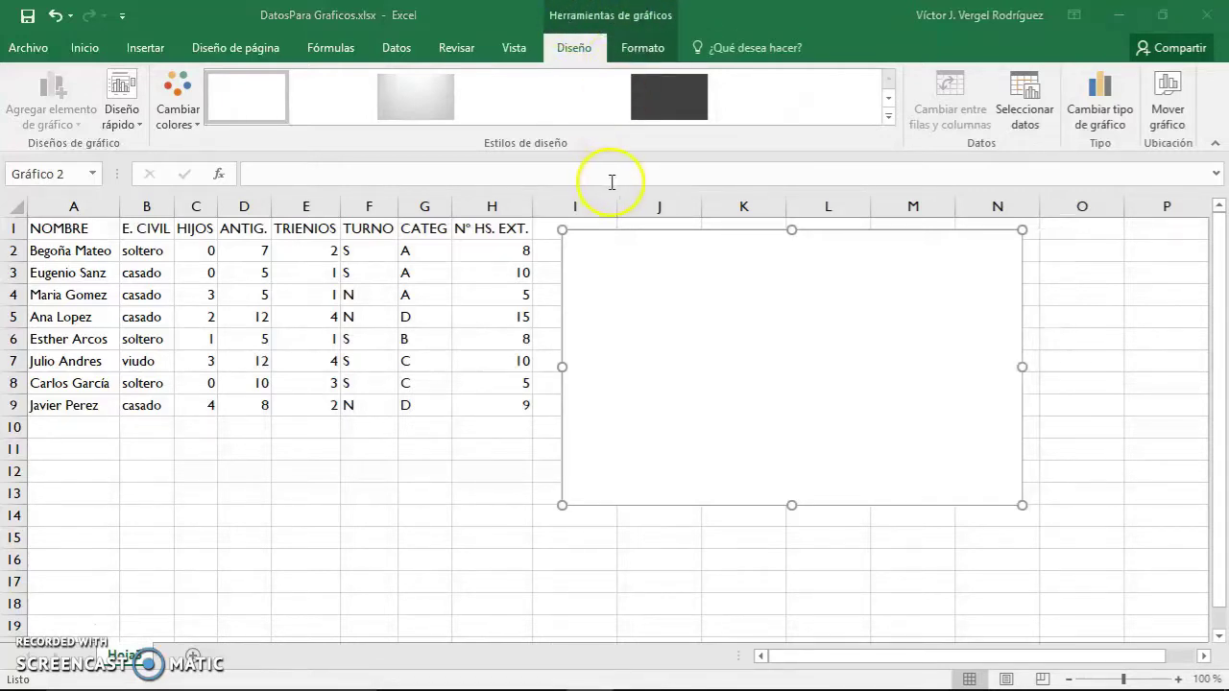
key(alt+Tab)
key(alt+Tab)
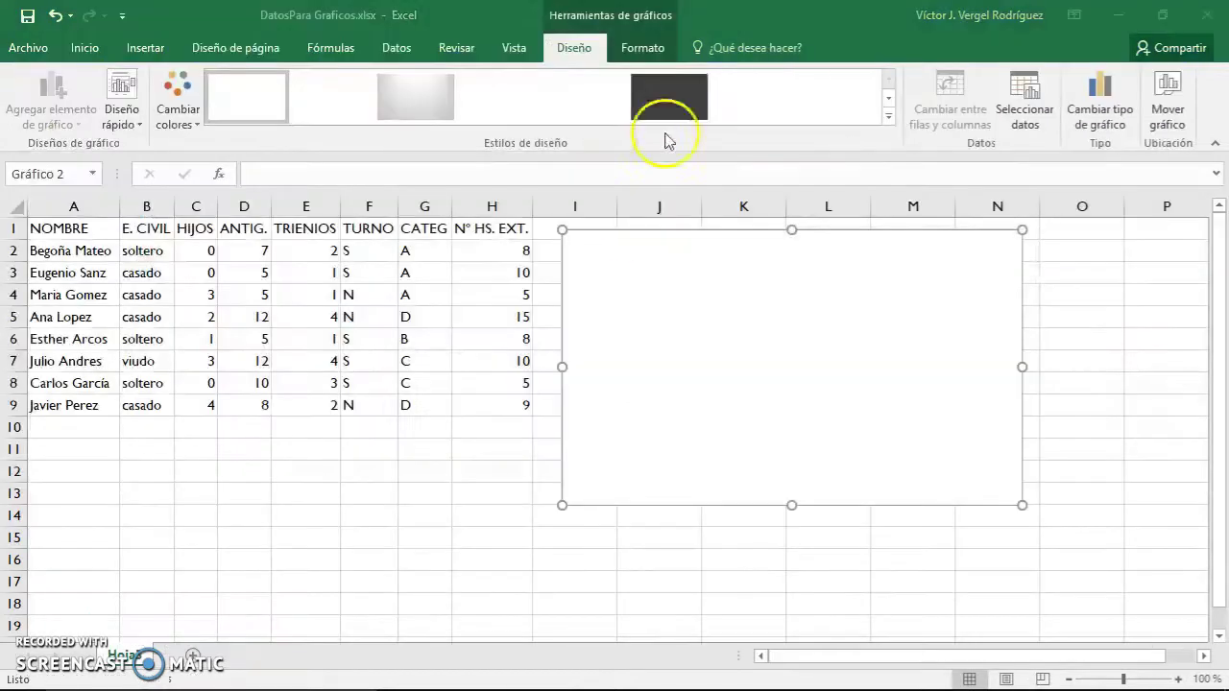
click(622, 48)
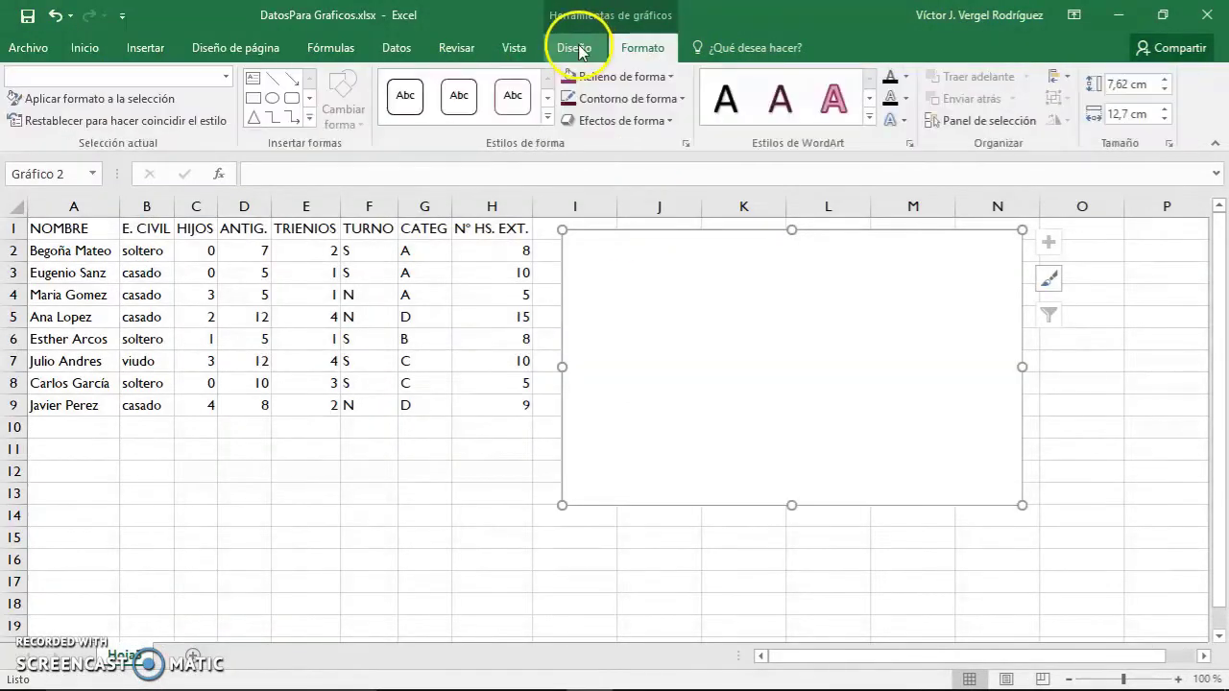
click(579, 48)
click(639, 48)
click(576, 48)
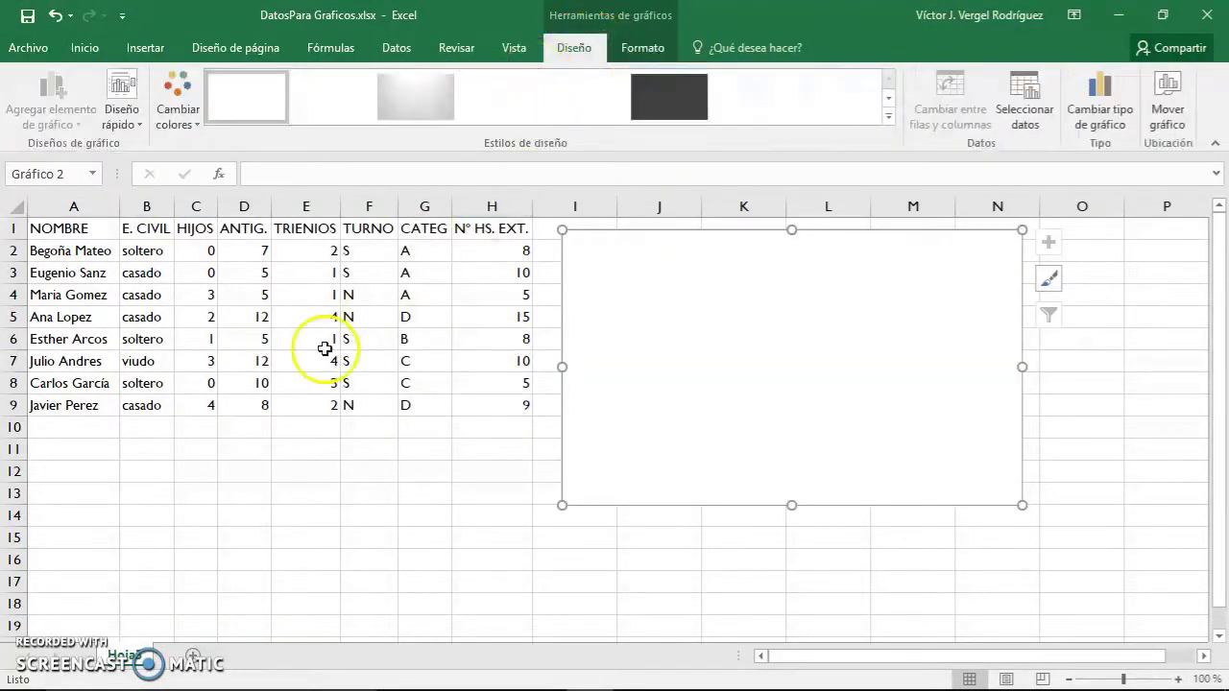
key(F2)
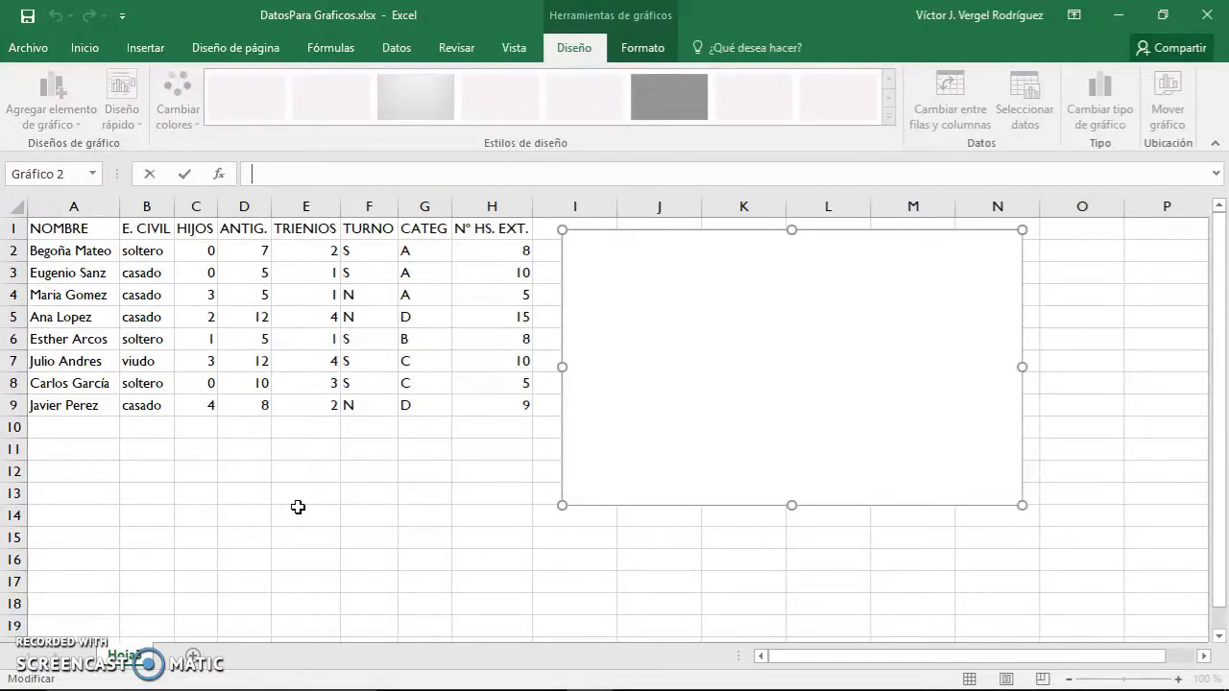
drag(72, 228, 74, 405)
drag(195, 229, 198, 412)
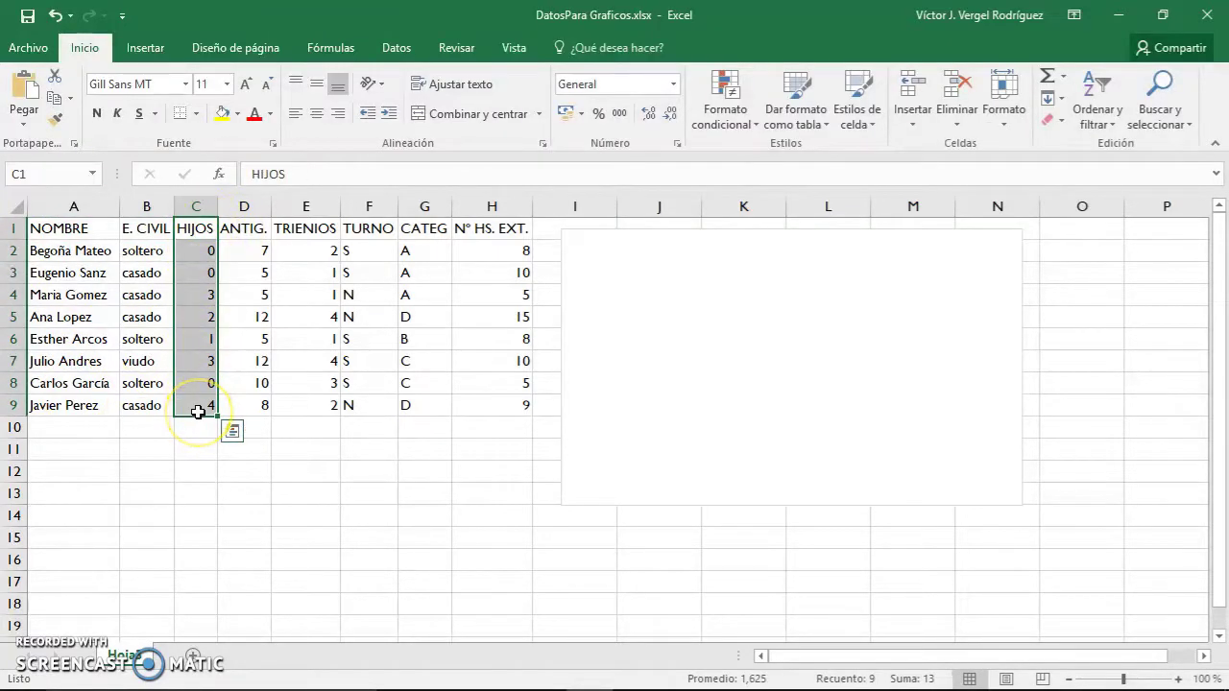
drag(60, 229, 68, 405)
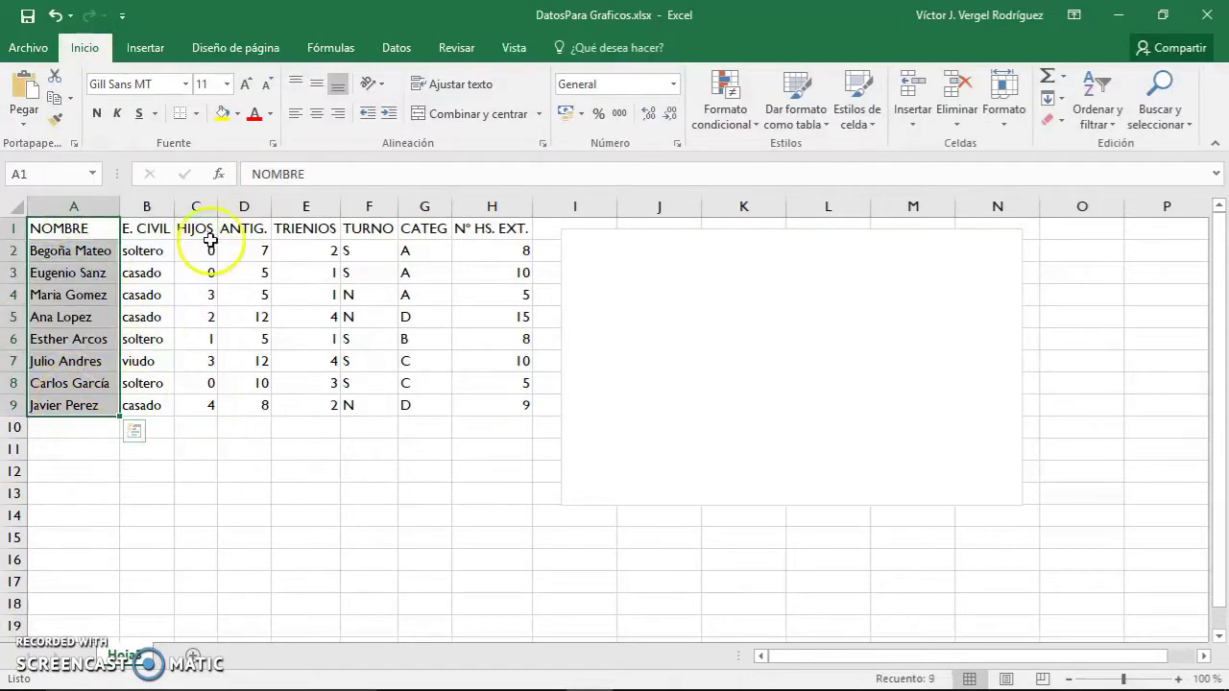
drag(209, 240, 209, 406)
click(617, 282)
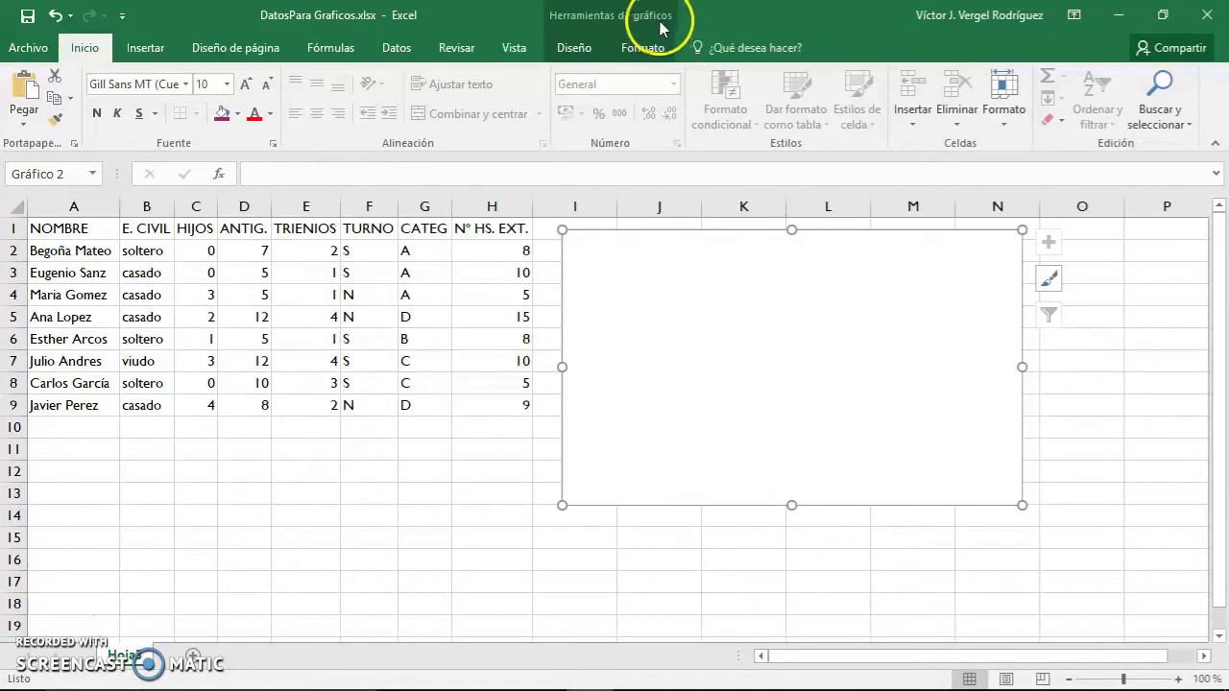
click(584, 48)
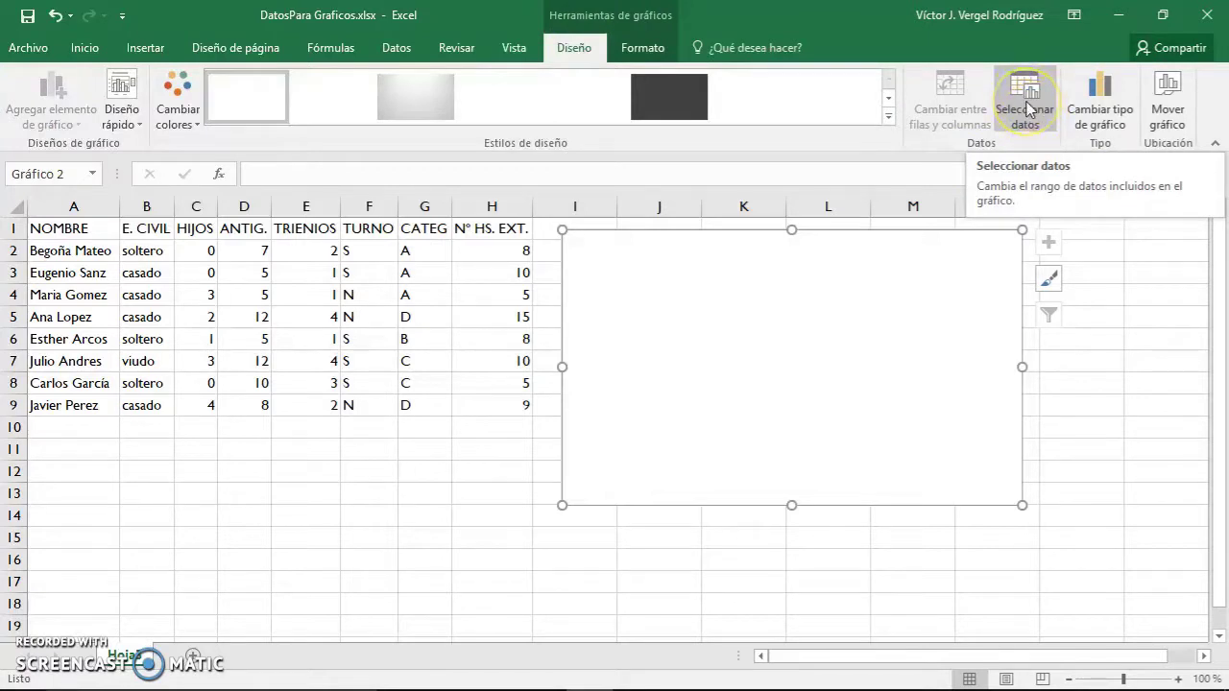
Step: Add a HIJOS series to the chart, named from C1 with values C2:C9
click(1026, 109)
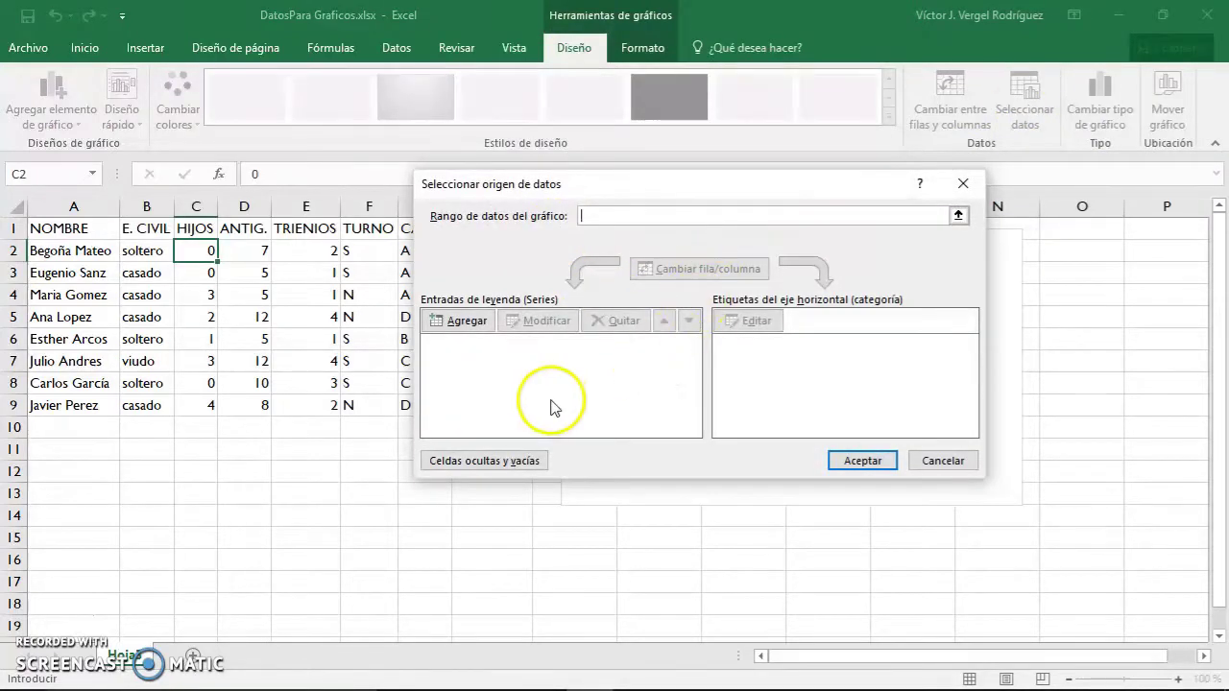
click(463, 323)
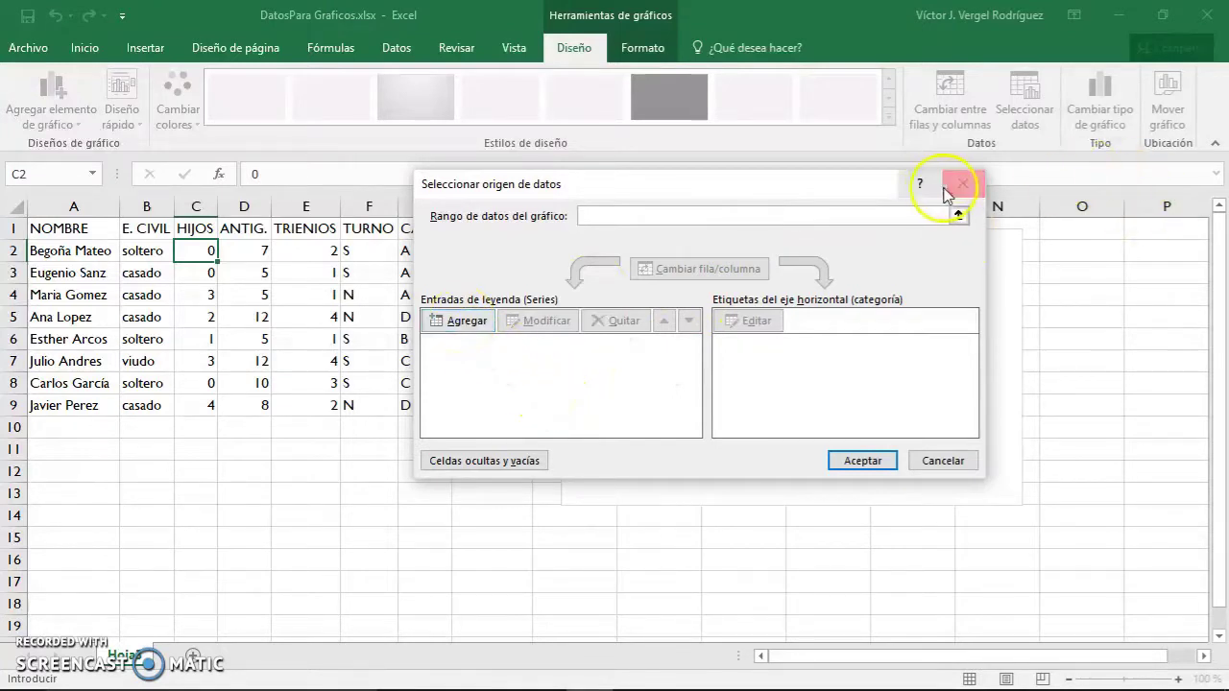
click(475, 326)
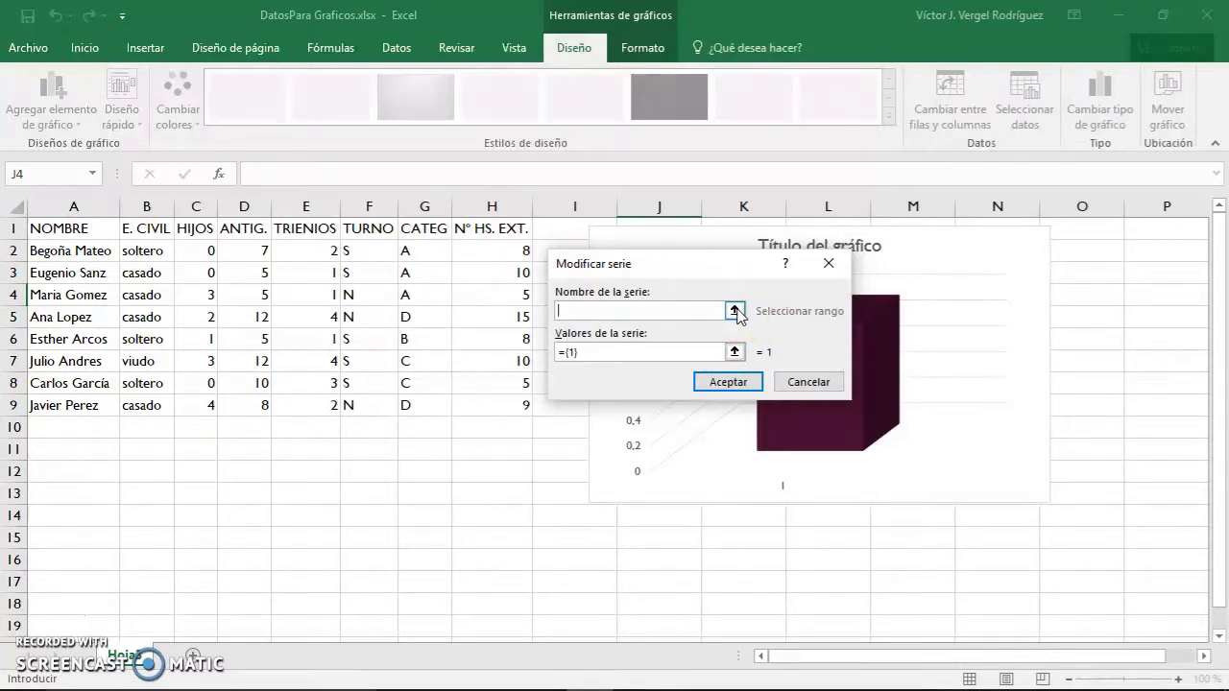
click(735, 312)
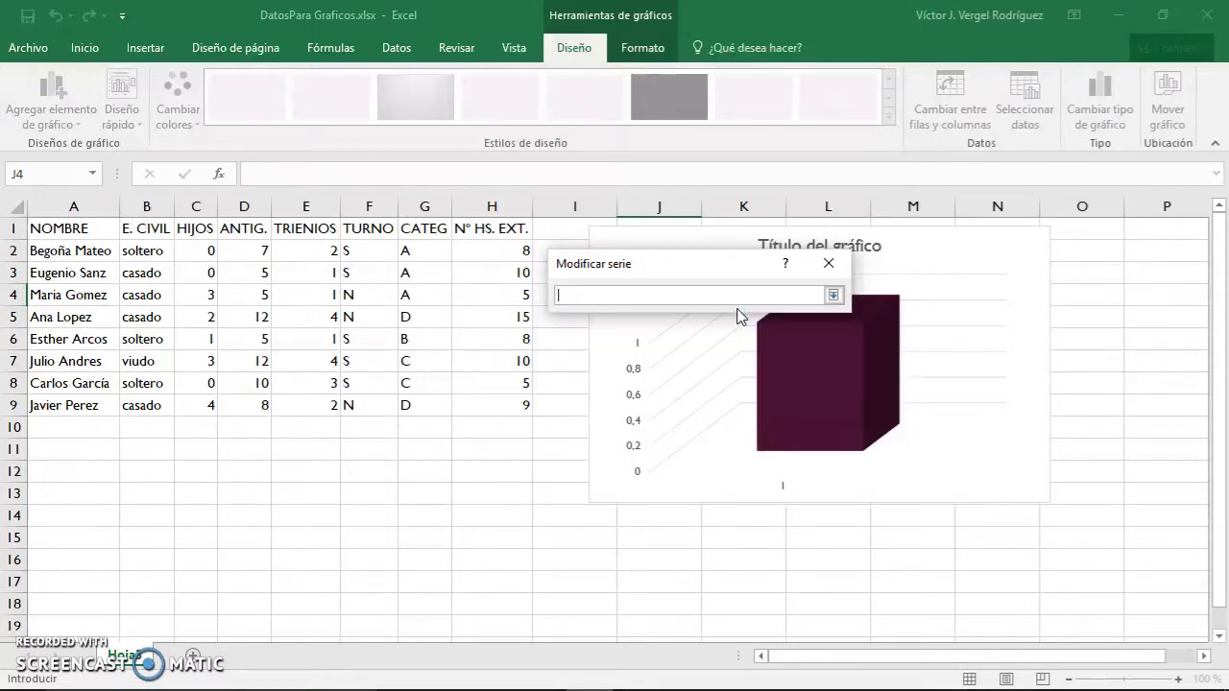
click(195, 232)
click(832, 295)
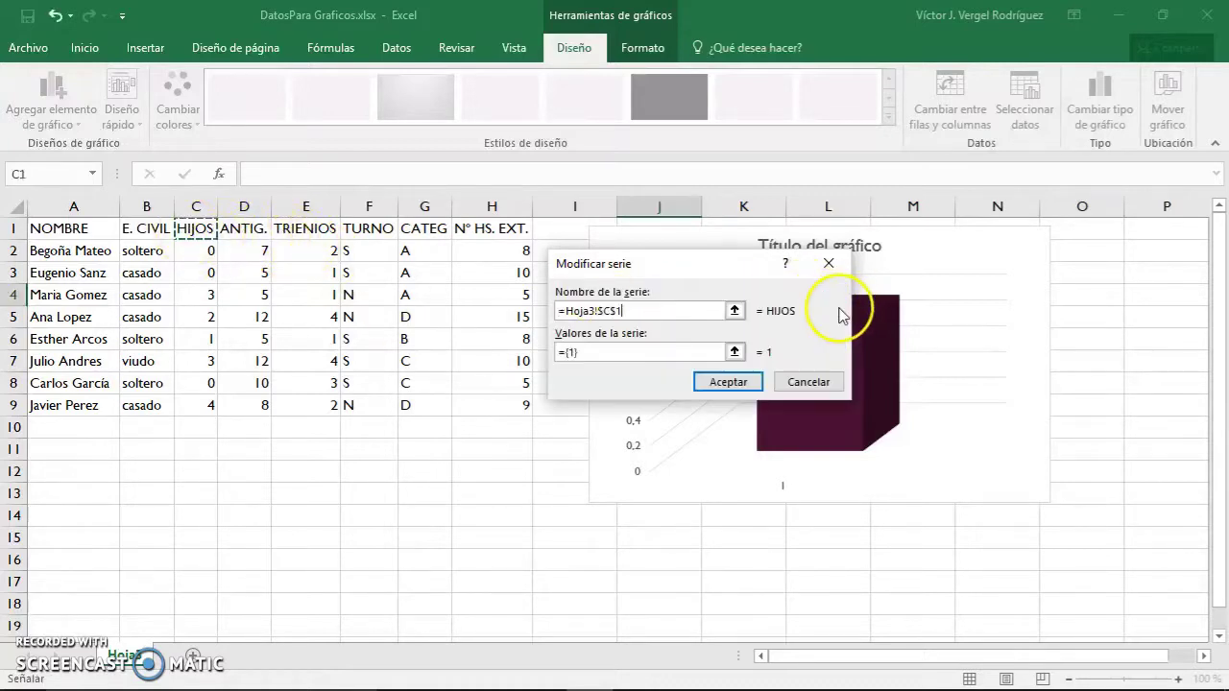
click(735, 351)
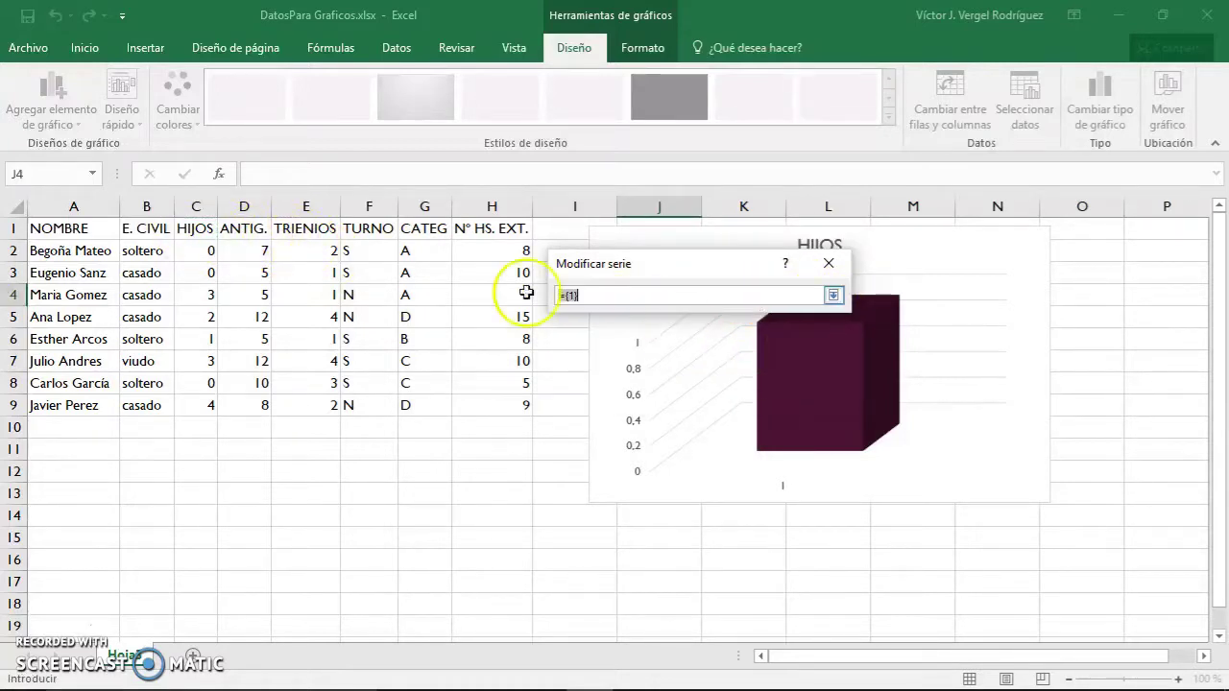
drag(203, 250, 202, 406)
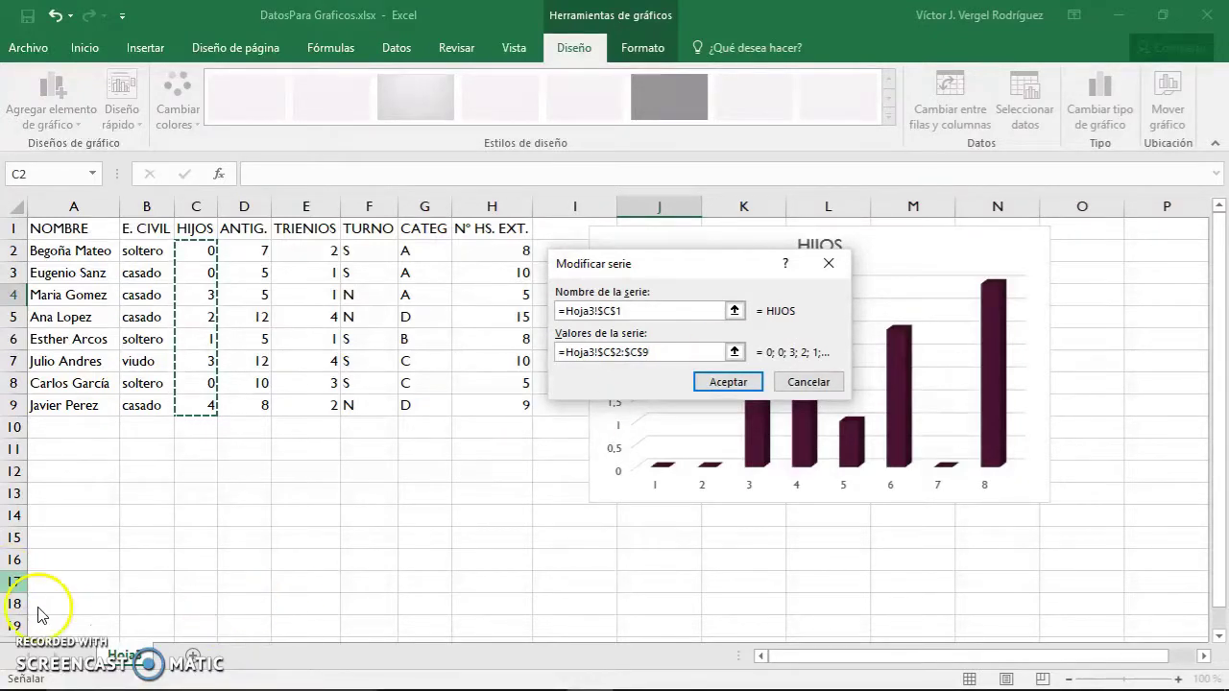
key(Return)
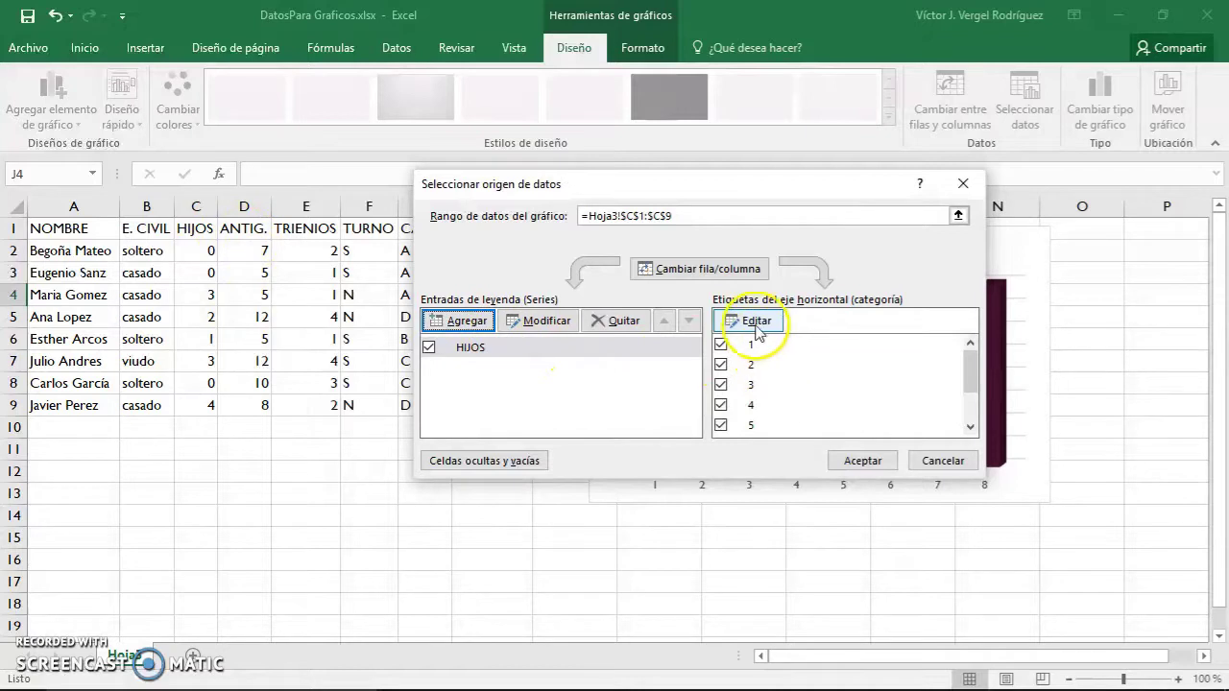
Step: Use the employee names in A2:A9 as the horizontal axis labels
drag(784, 176, 817, 119)
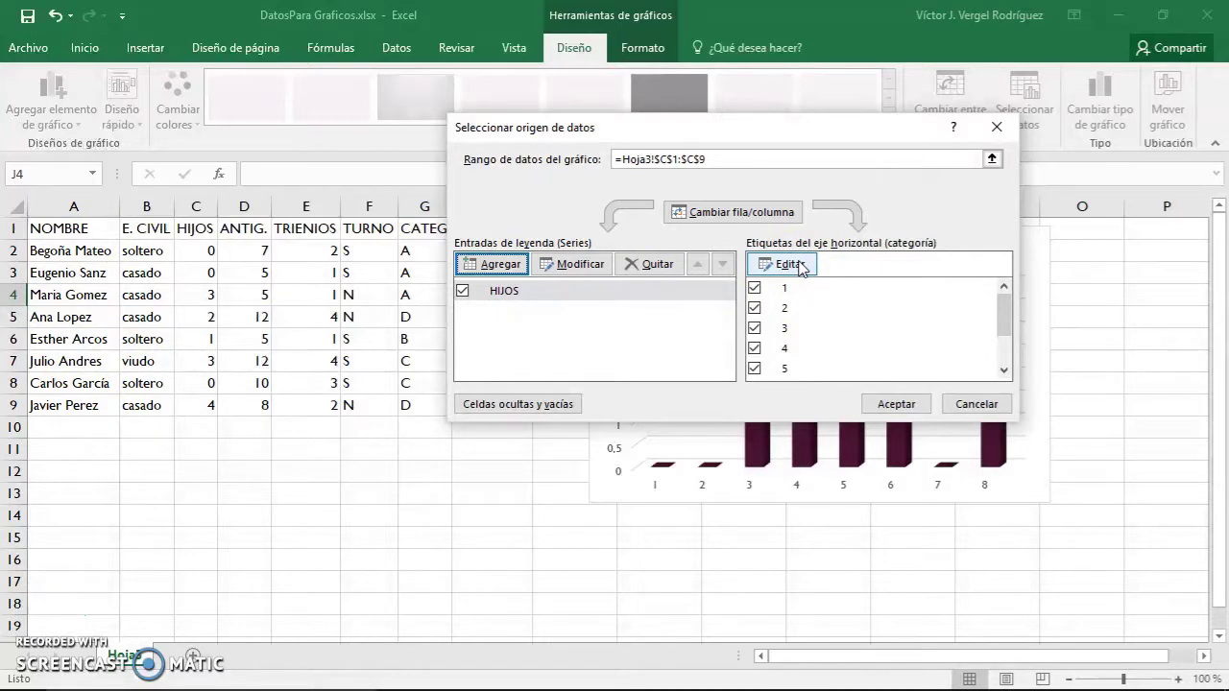
click(800, 265)
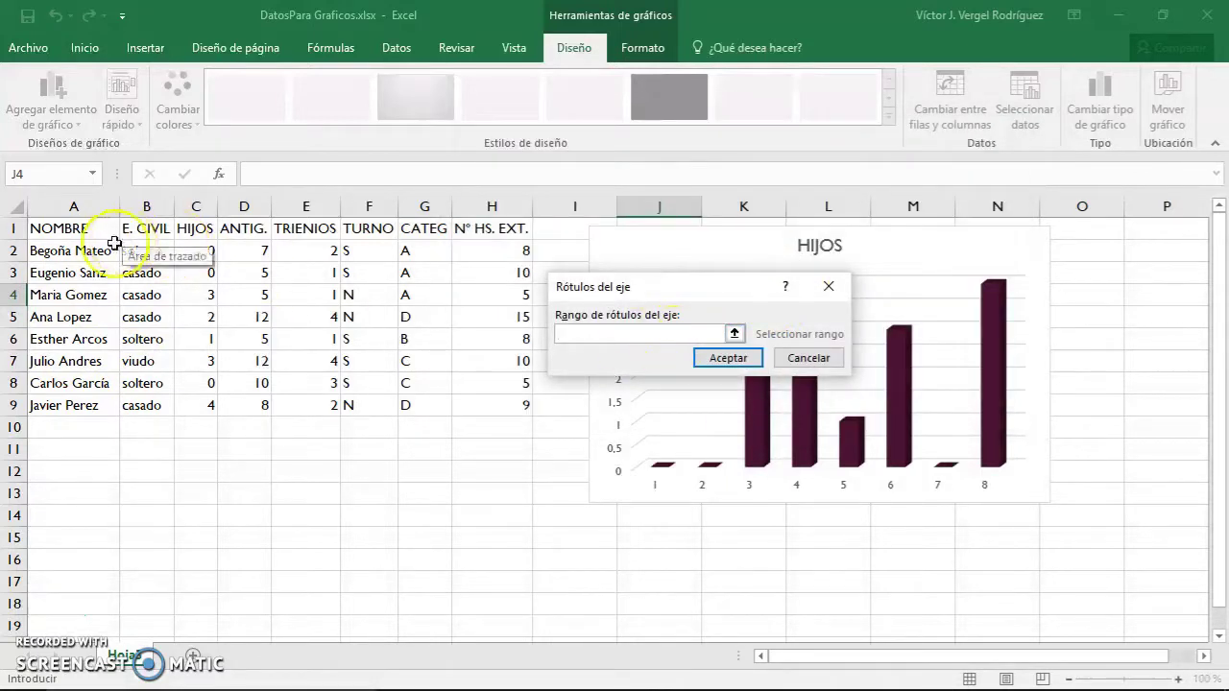
drag(114, 243, 90, 405)
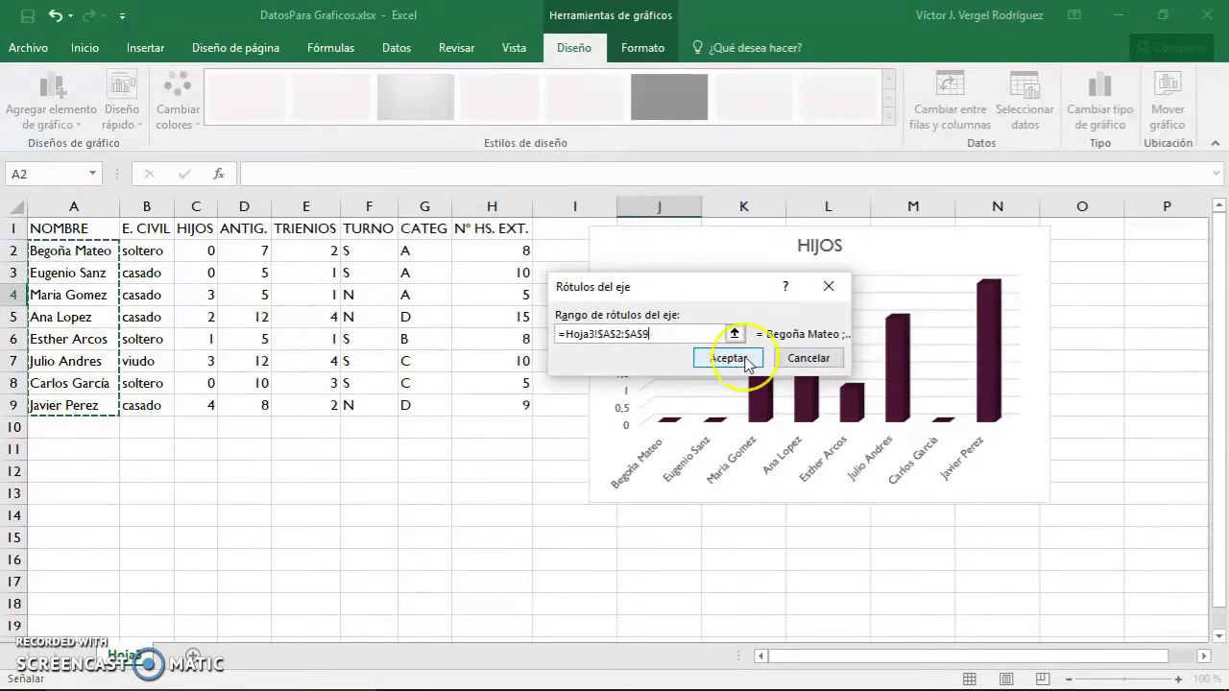
click(746, 359)
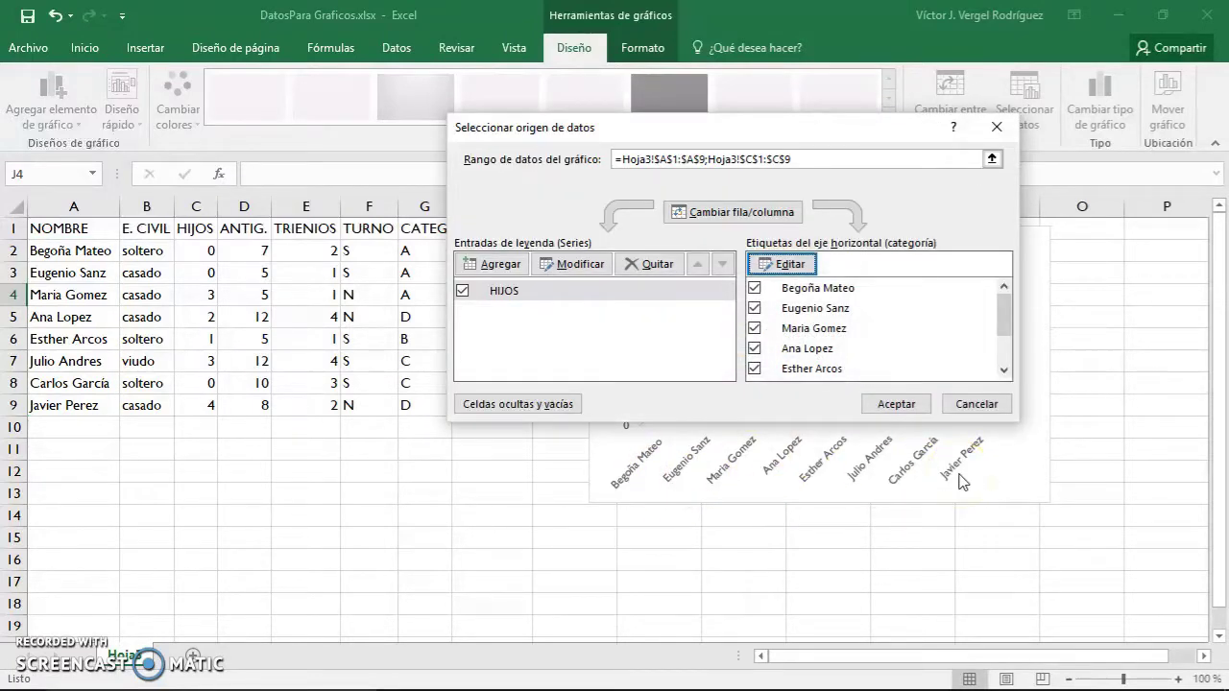
click(640, 336)
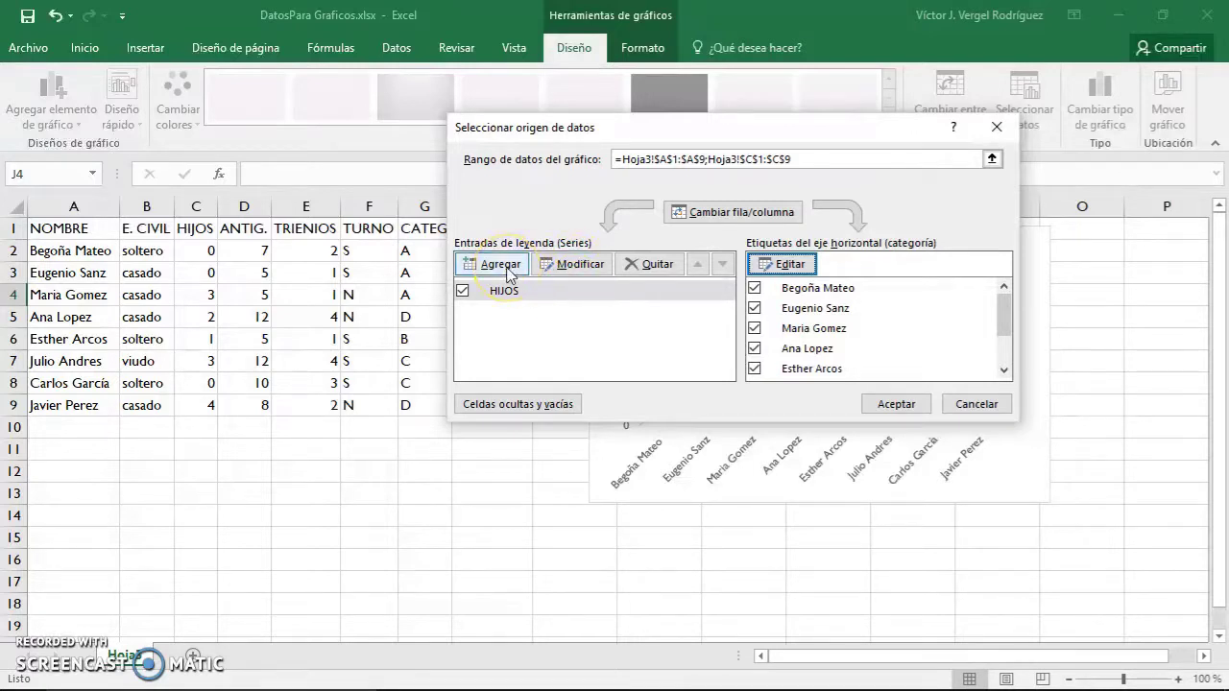
Step: Add a second series, ANTIG., named from D1 with values D2:D9
drag(700, 131, 691, 414)
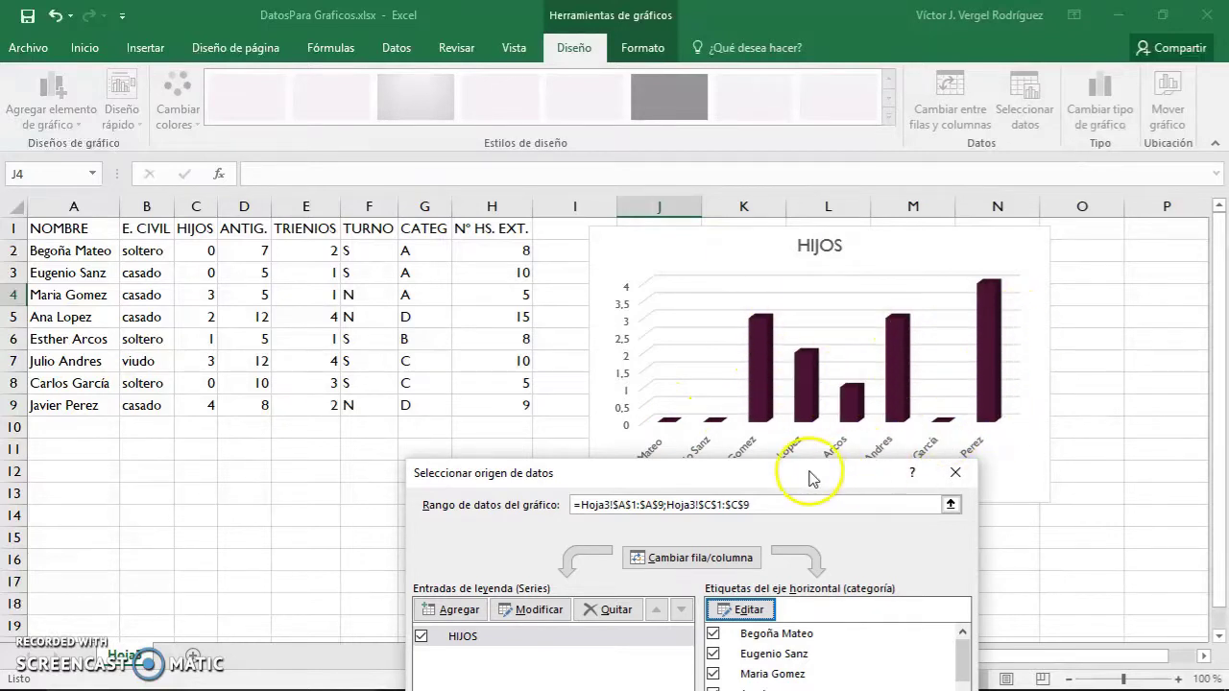
mouse_move(810, 475)
mouse_down()
mouse_move(847, 251)
mouse_move(889, 137)
mouse_up()
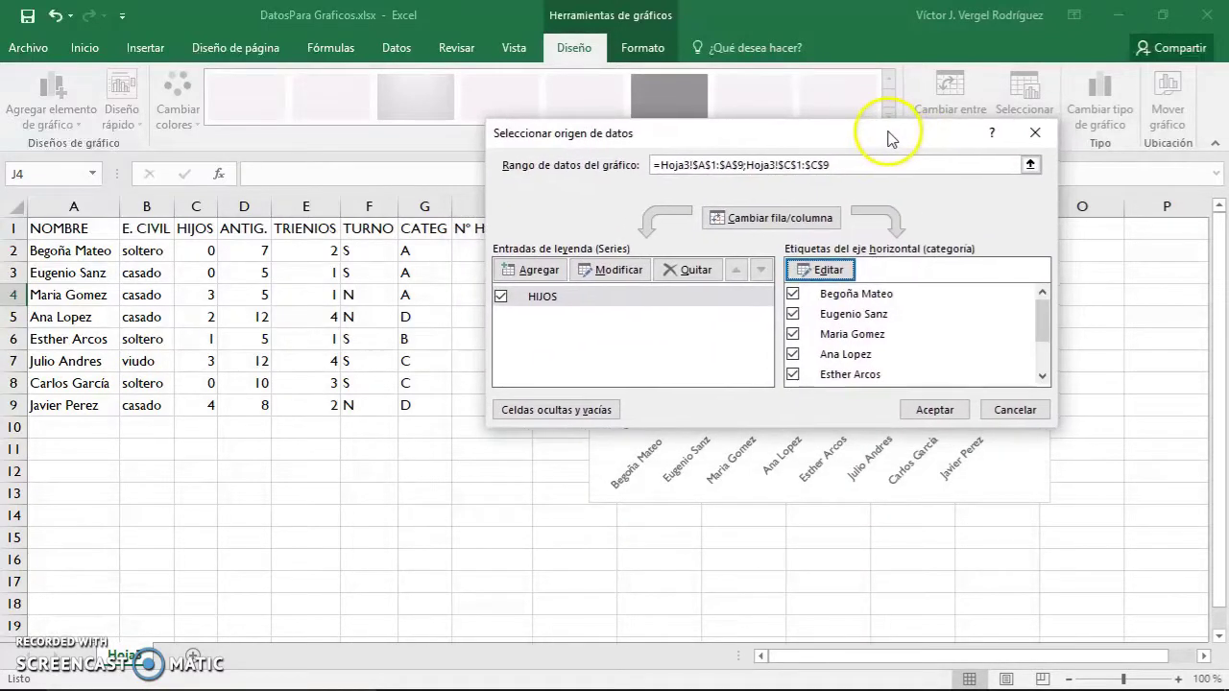
click(554, 270)
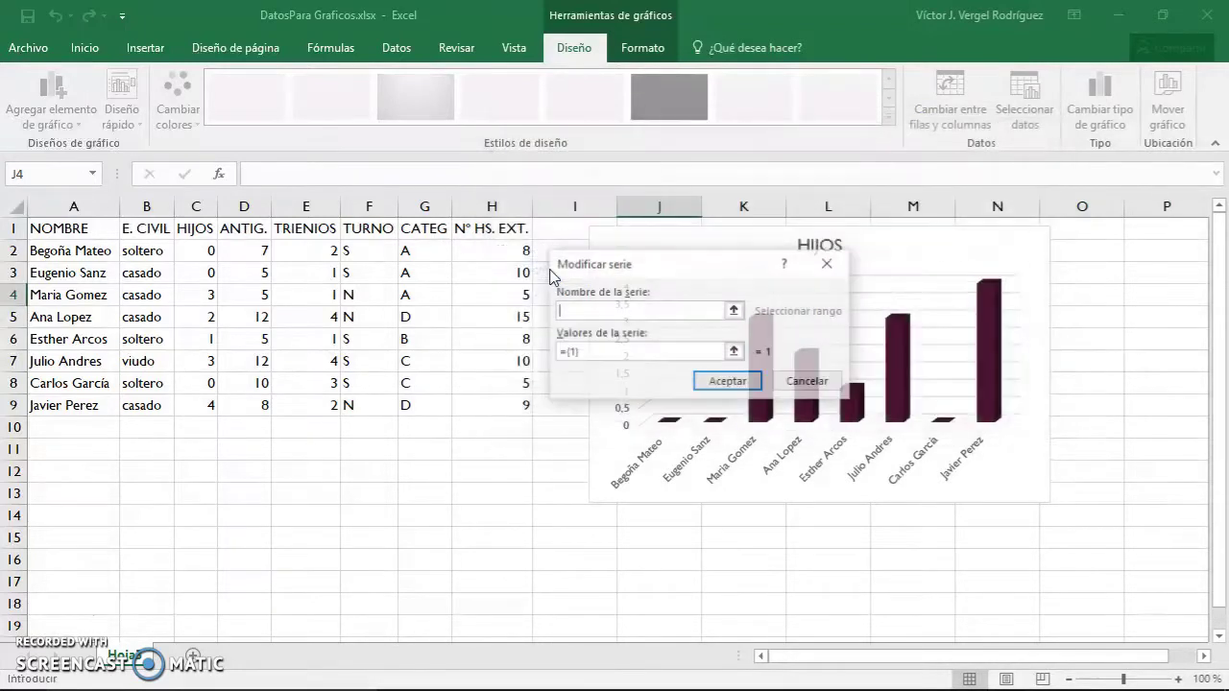
click(733, 311)
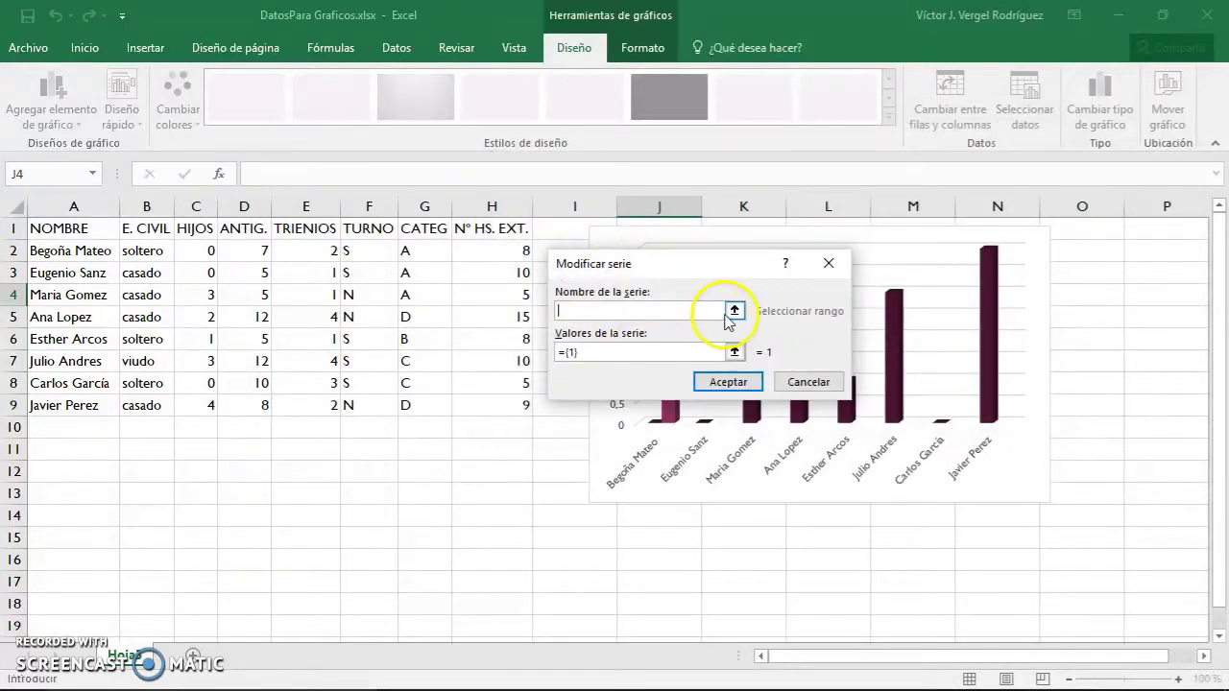
click(248, 228)
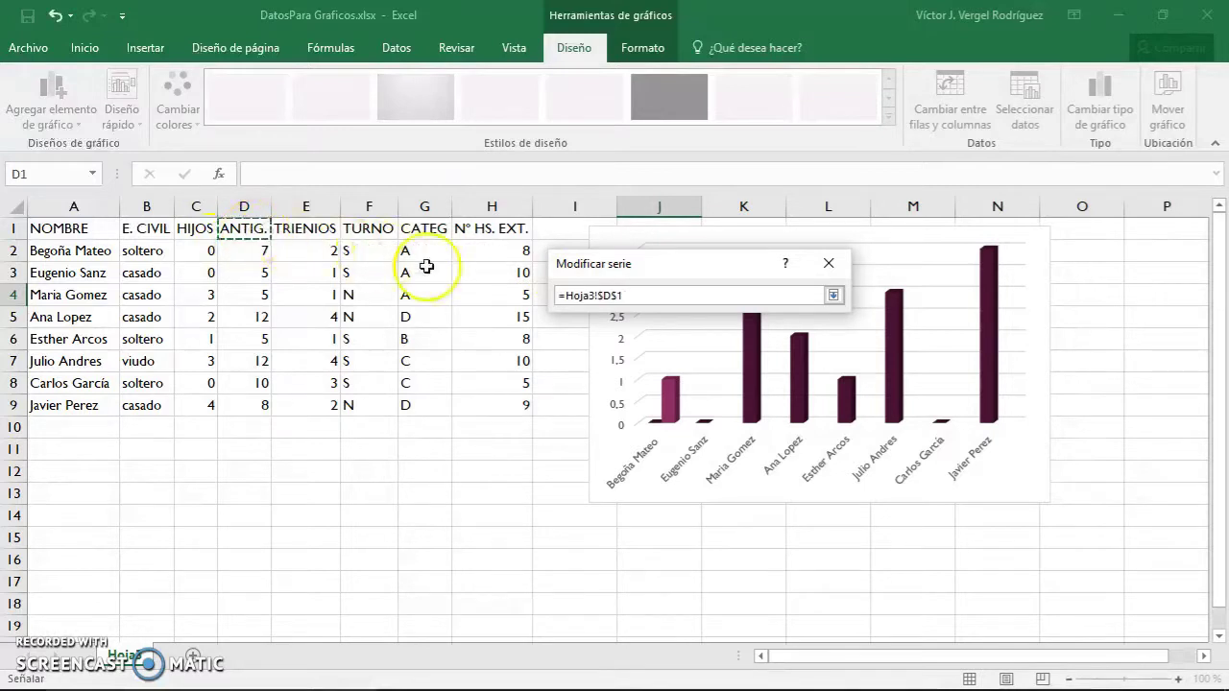
click(834, 296)
click(733, 353)
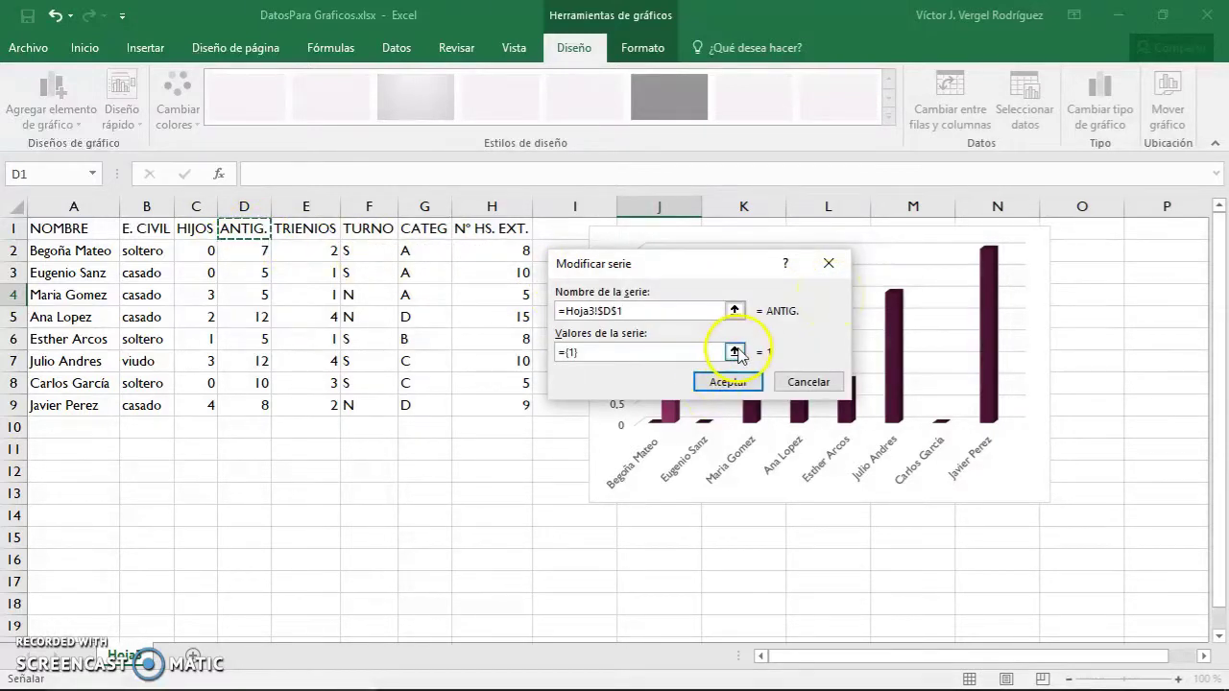
drag(245, 253, 239, 411)
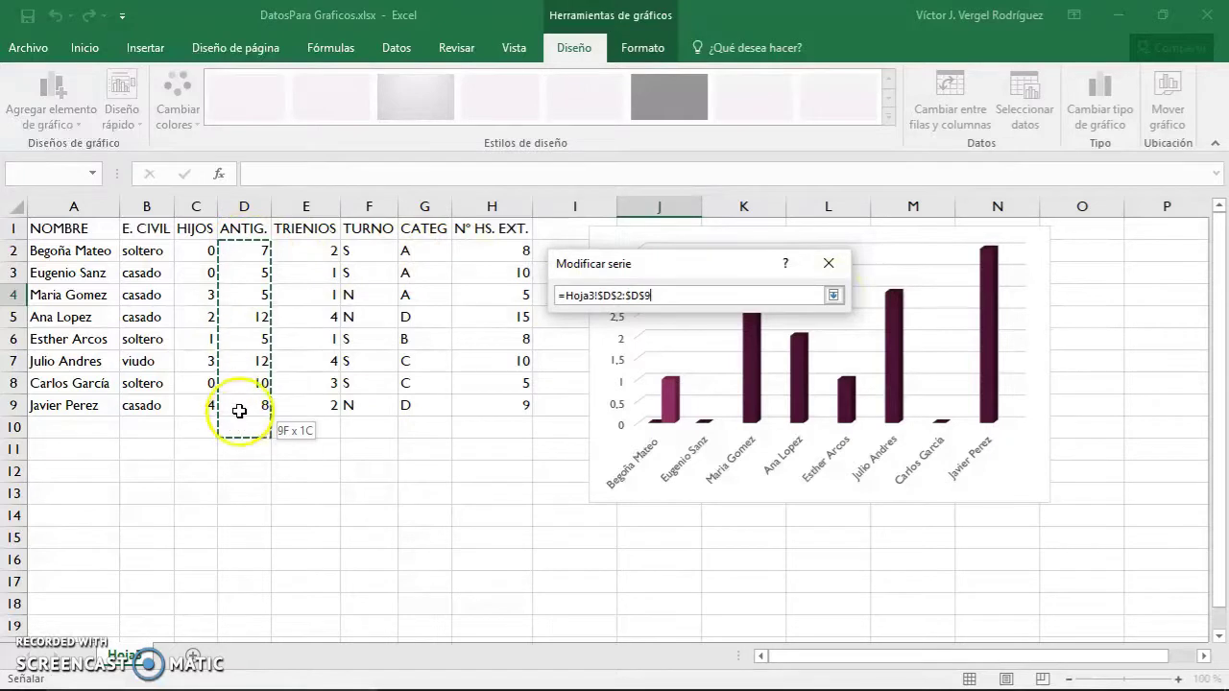
click(833, 296)
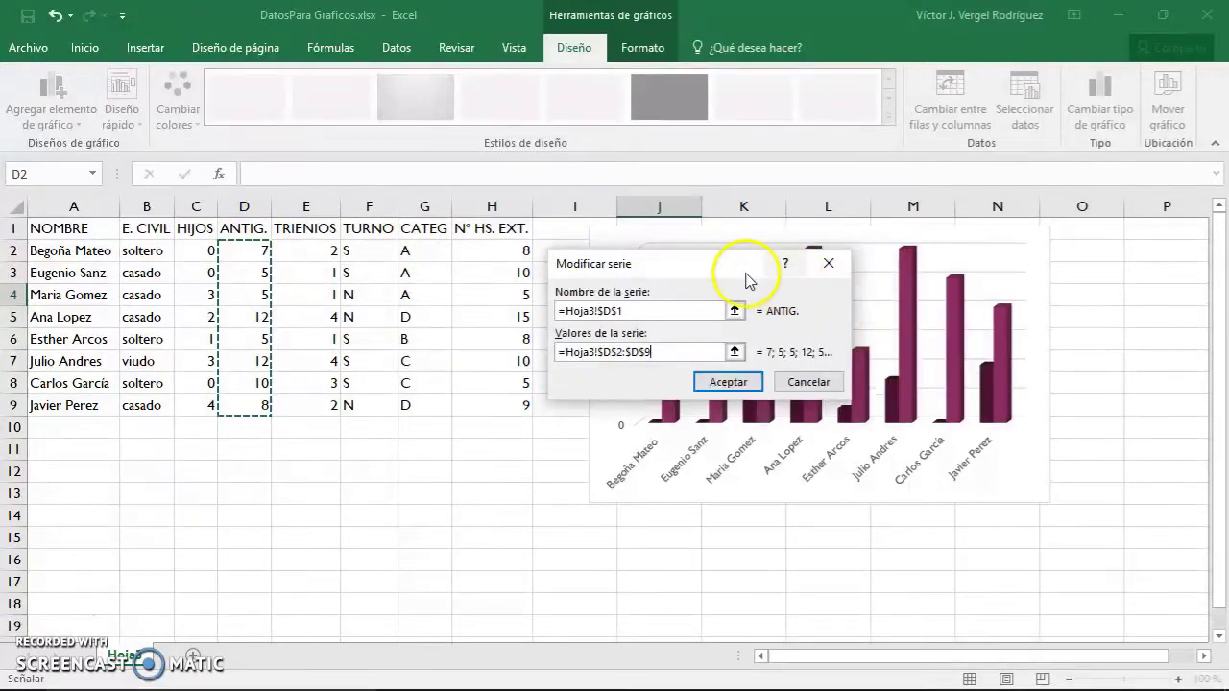
drag(734, 269, 499, 249)
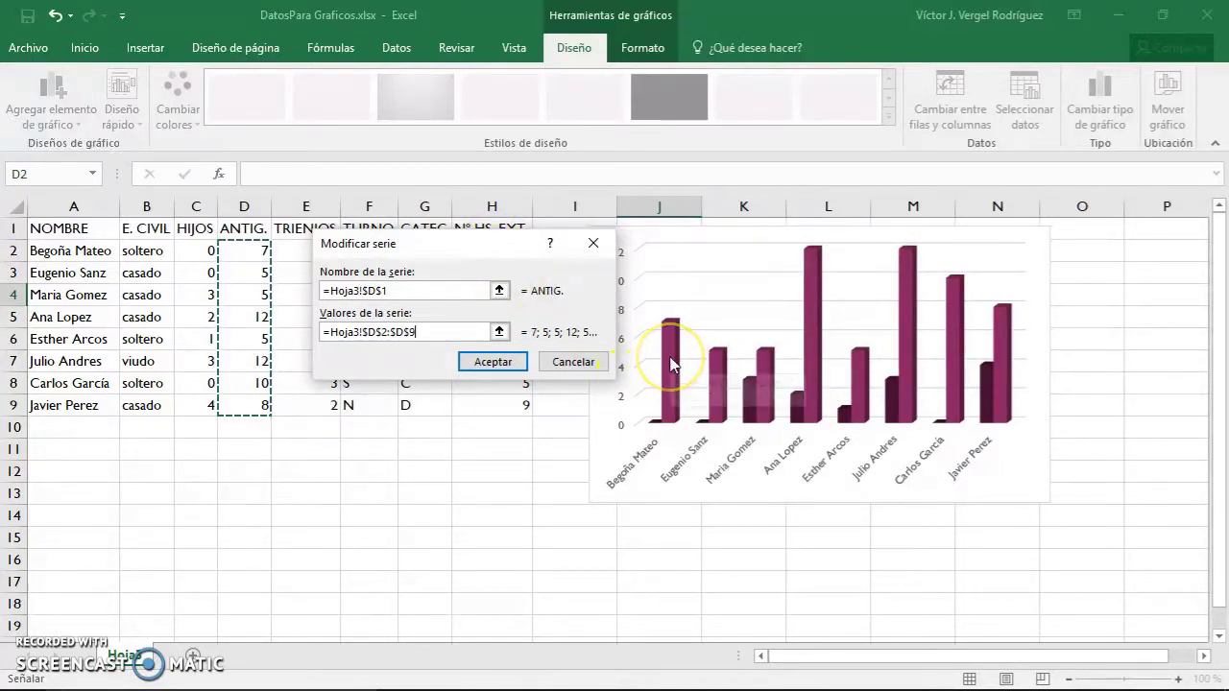
mouse_move(672, 363)
drag(481, 245, 650, 295)
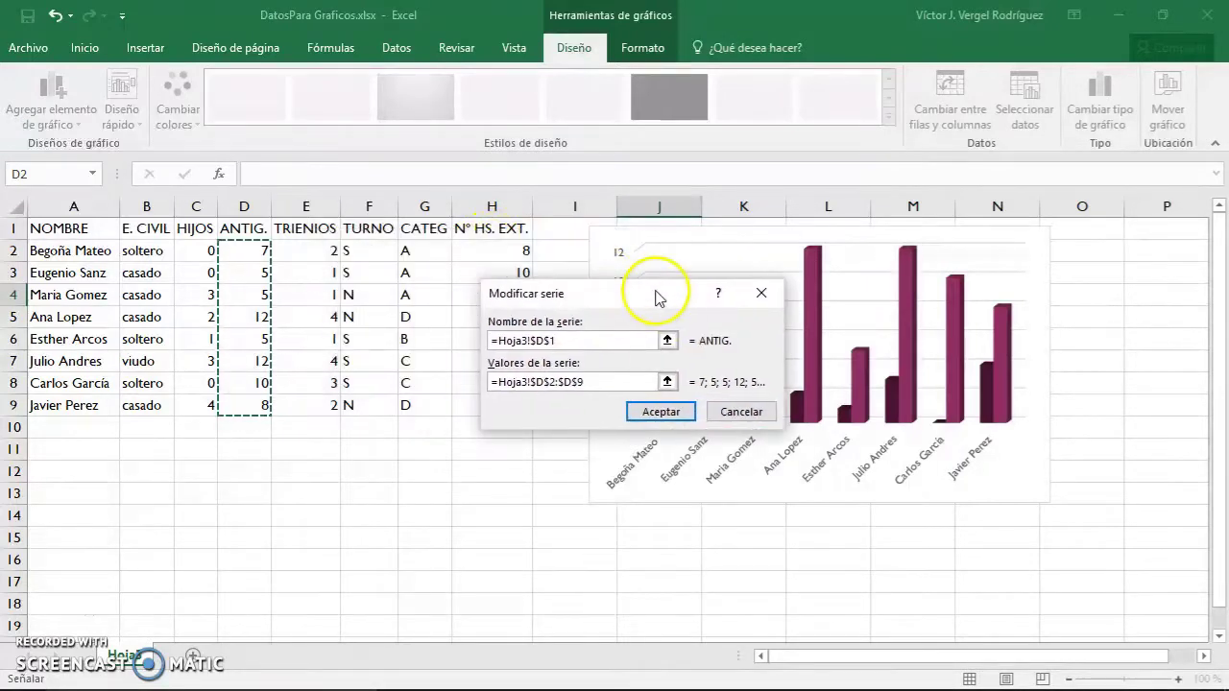
click(663, 409)
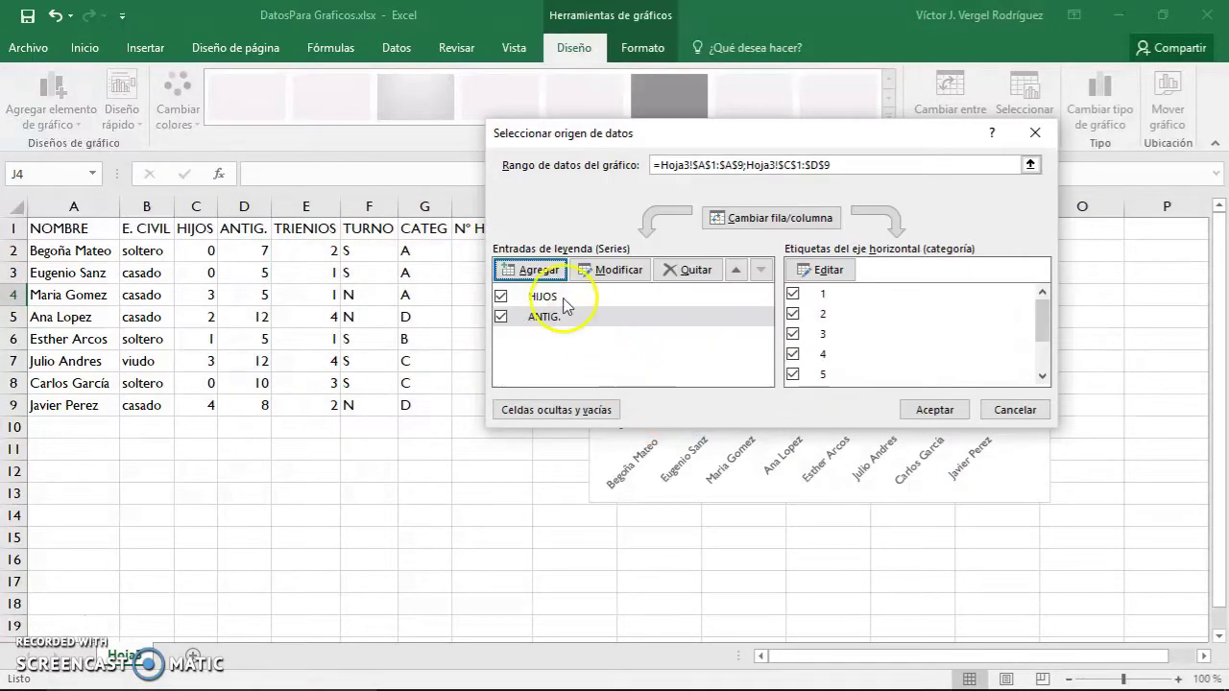
Step: Add a TRIENIOS series from E1 with values E2:E9, removing the leftover constant, and apply
click(554, 270)
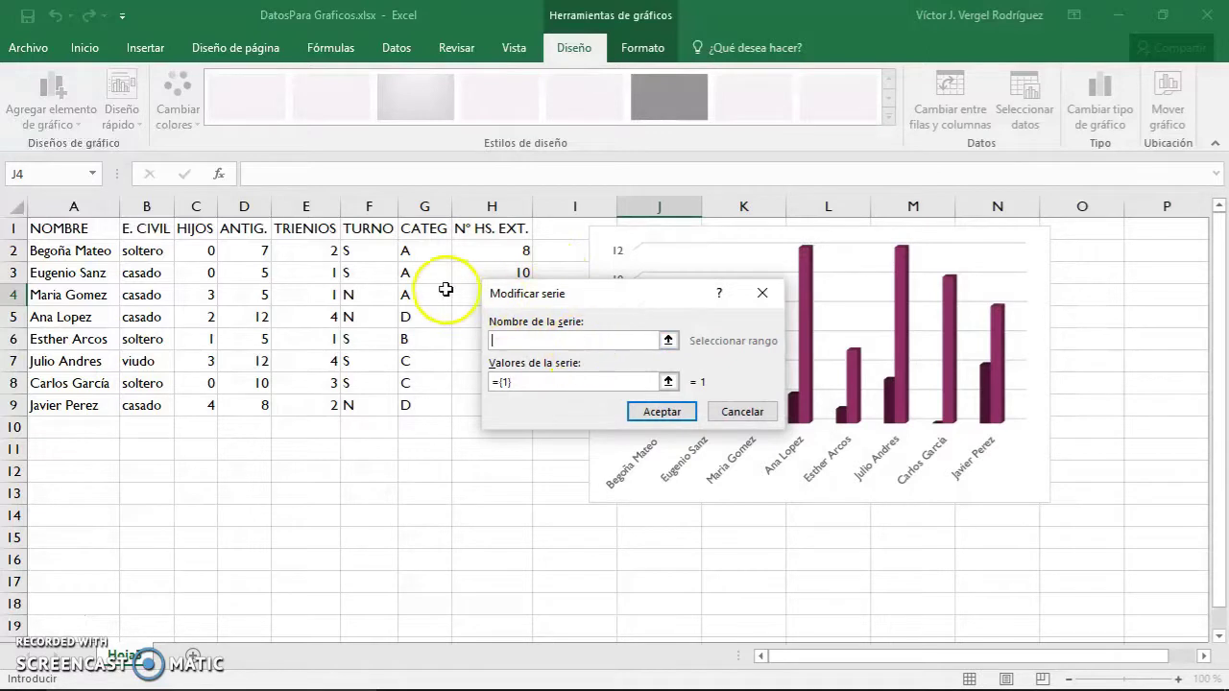
click(303, 230)
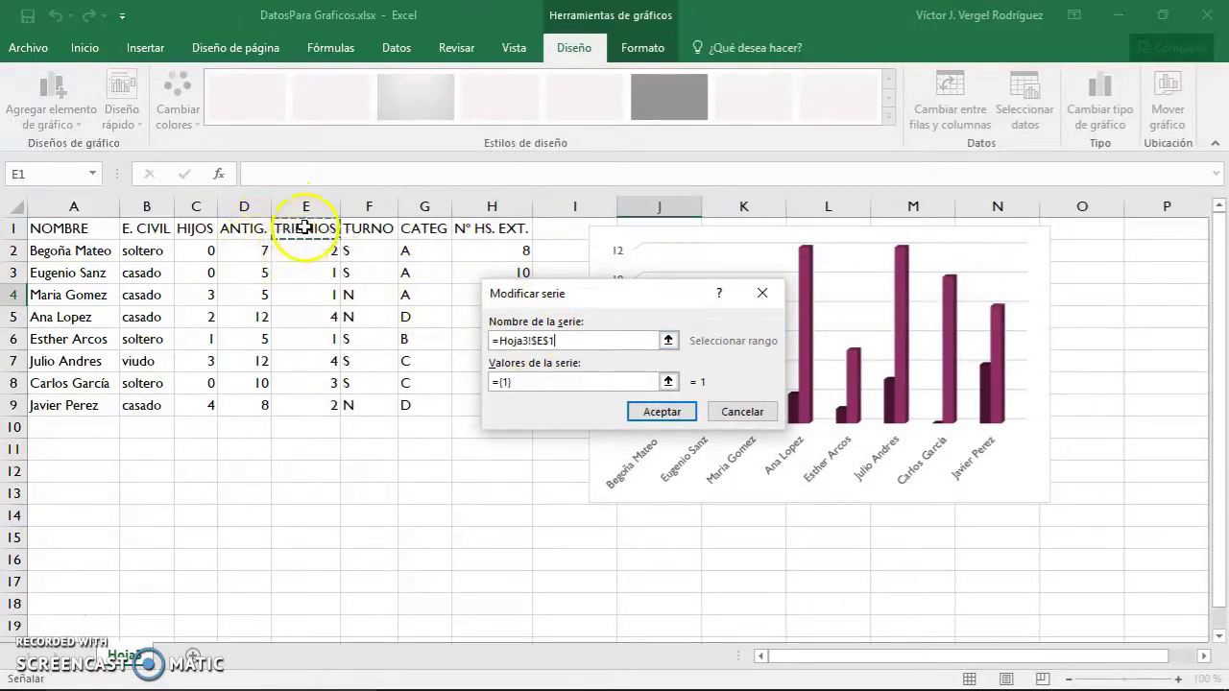
click(574, 388)
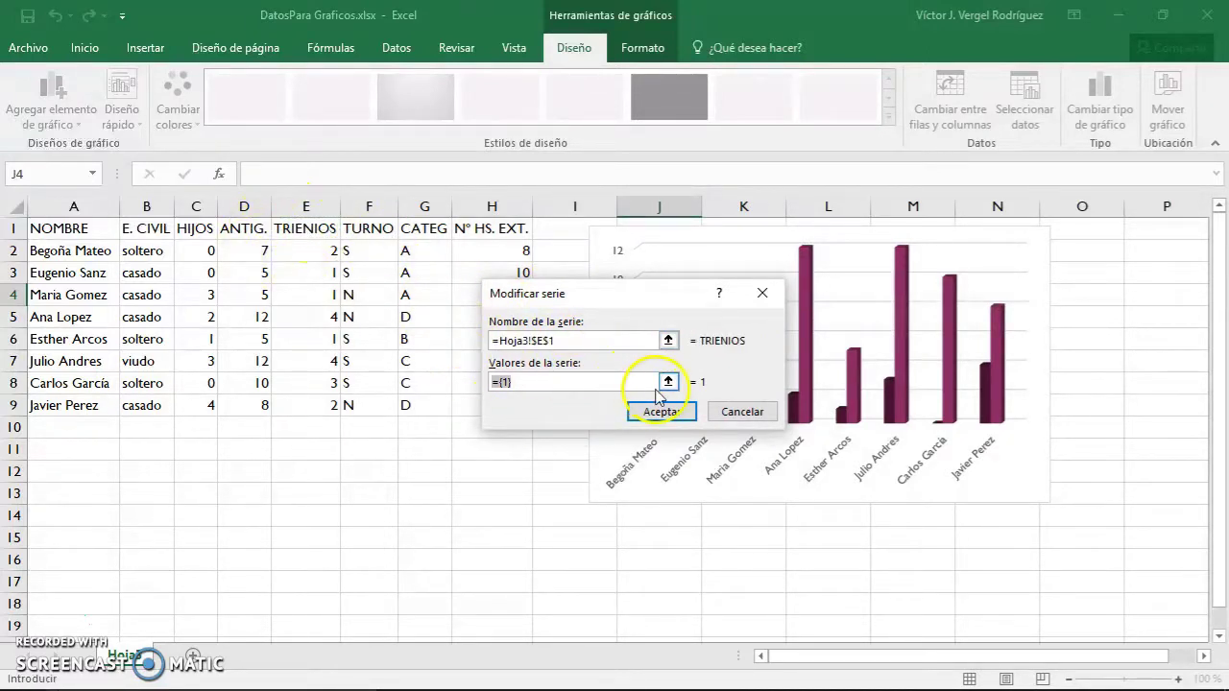
drag(324, 248, 324, 405)
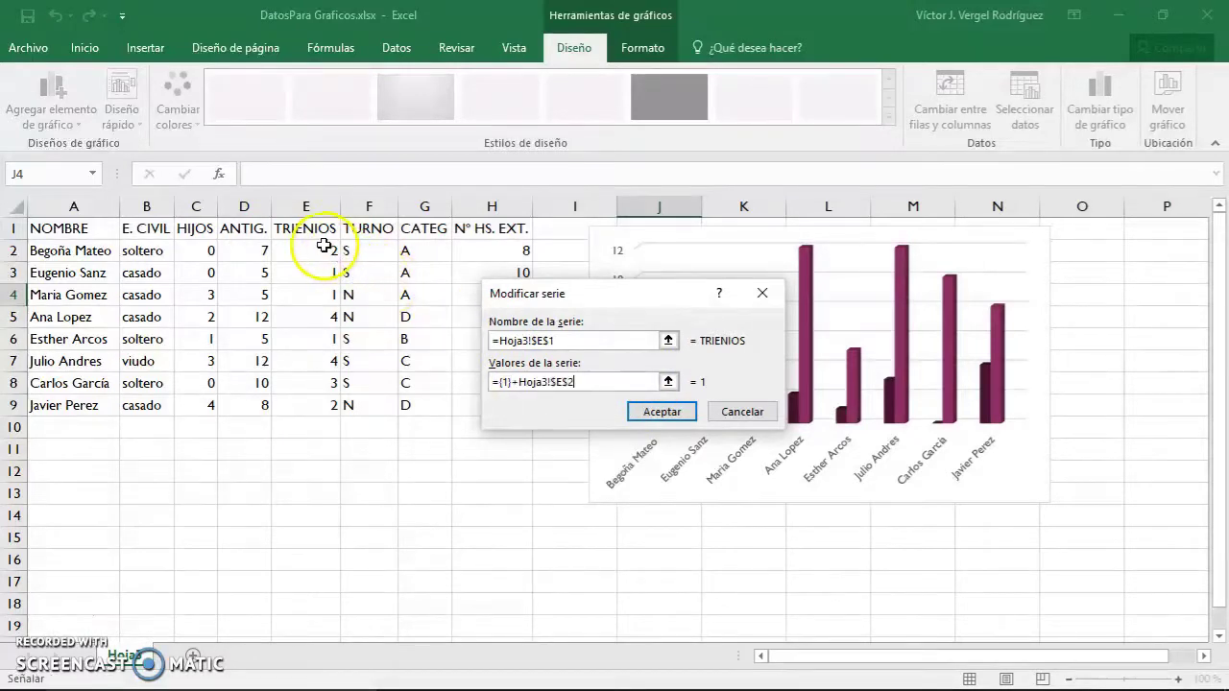
click(576, 422)
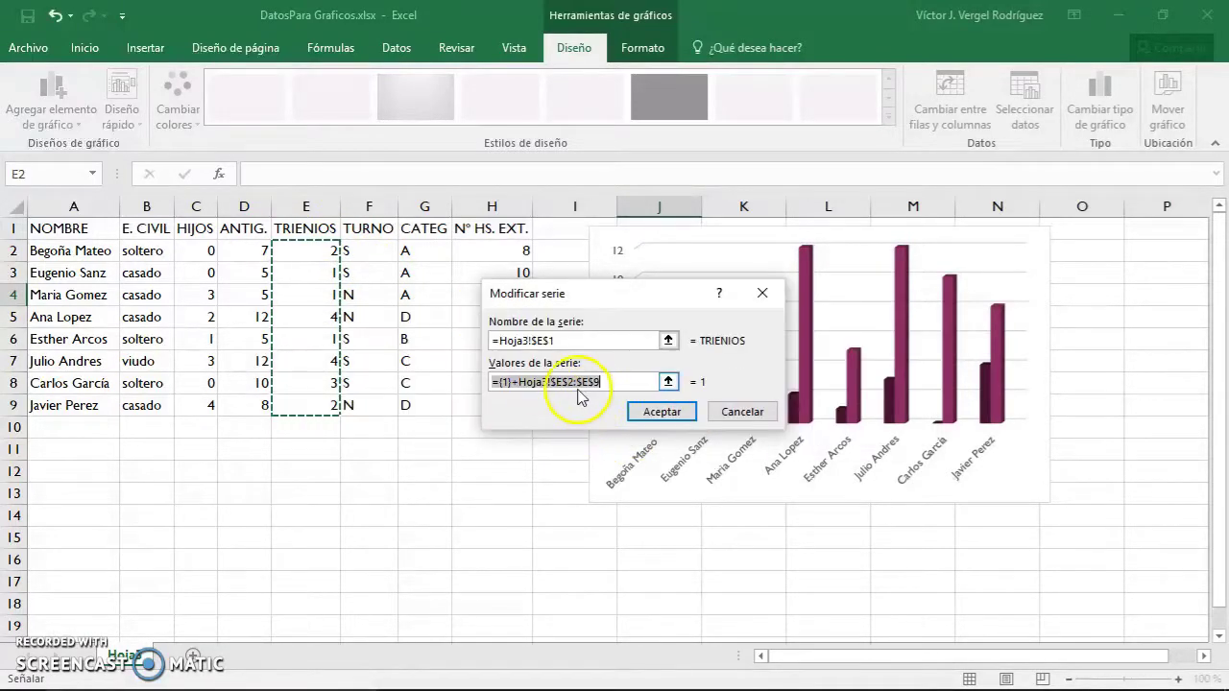
click(512, 382)
key(Delete)
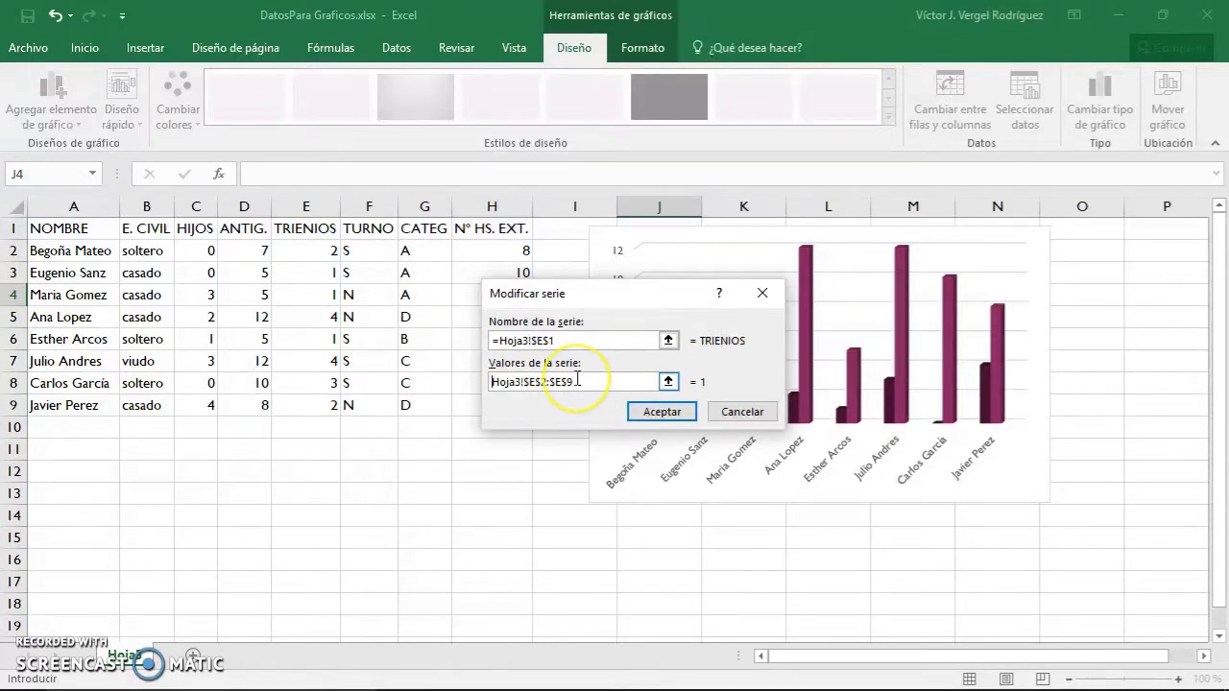
text(=)
click(641, 412)
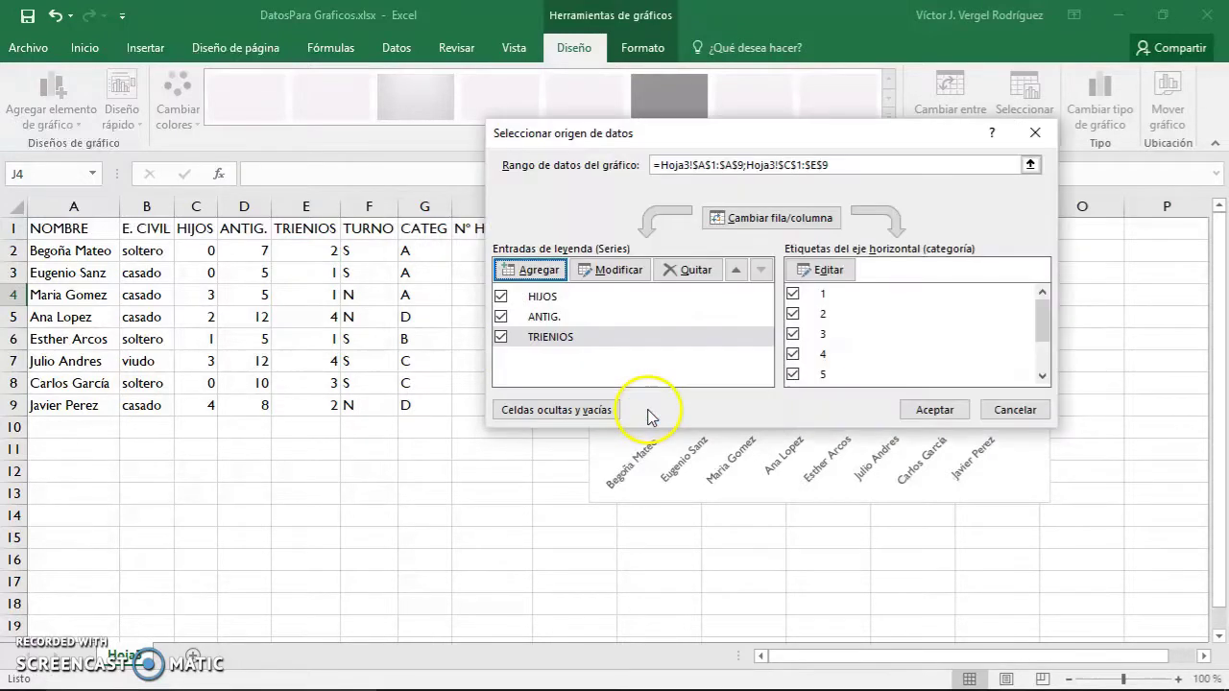
mouse_move(837, 132)
mouse_down()
mouse_move(343, 190)
mouse_move(722, 176)
mouse_up()
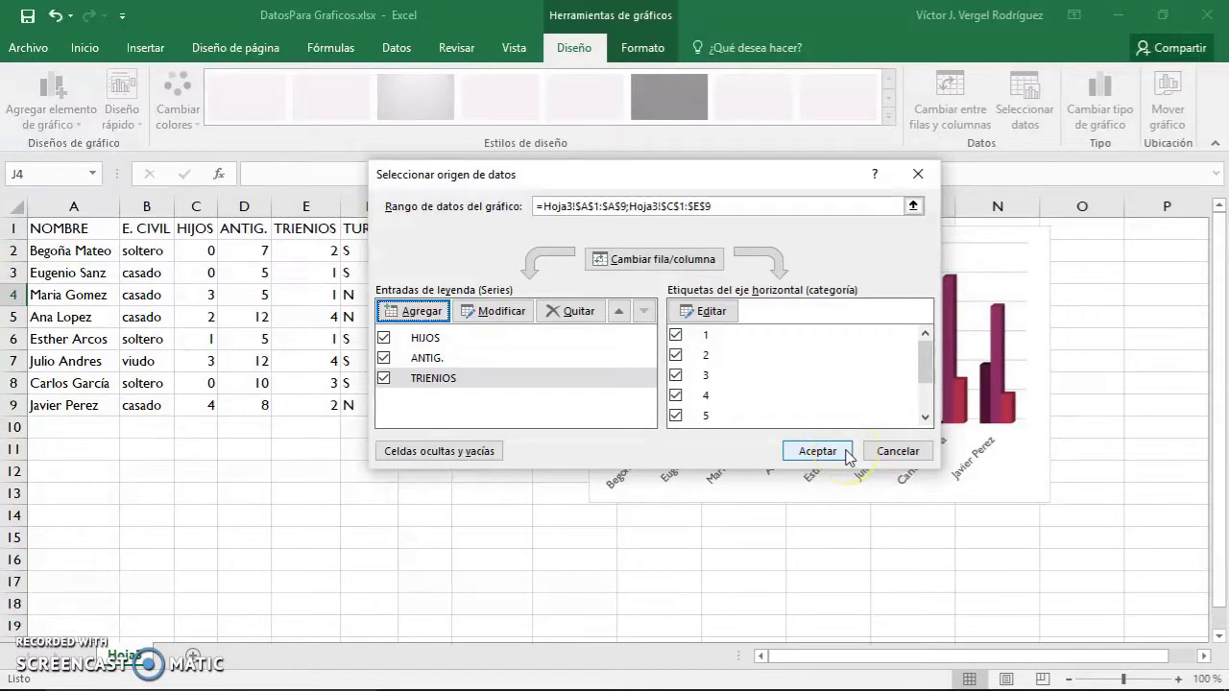
click(849, 458)
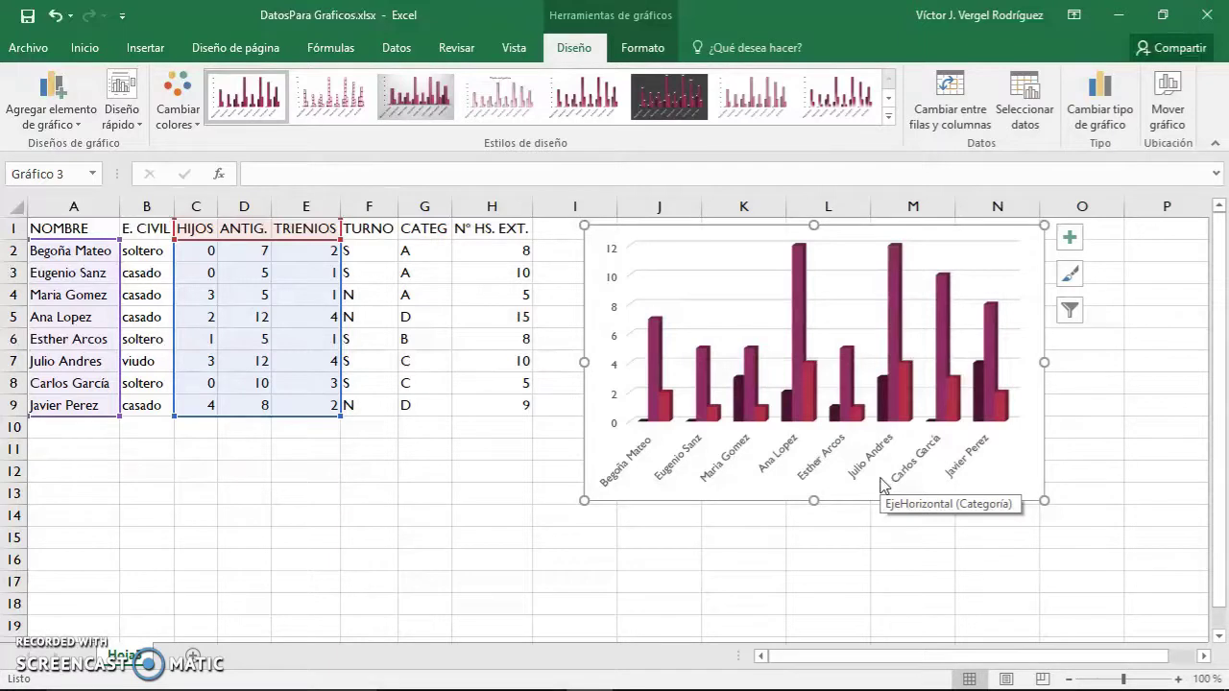
Step: Add a fourth series, Nº HS. EXT., named from H1 with values H2:H9, and apply
click(1037, 91)
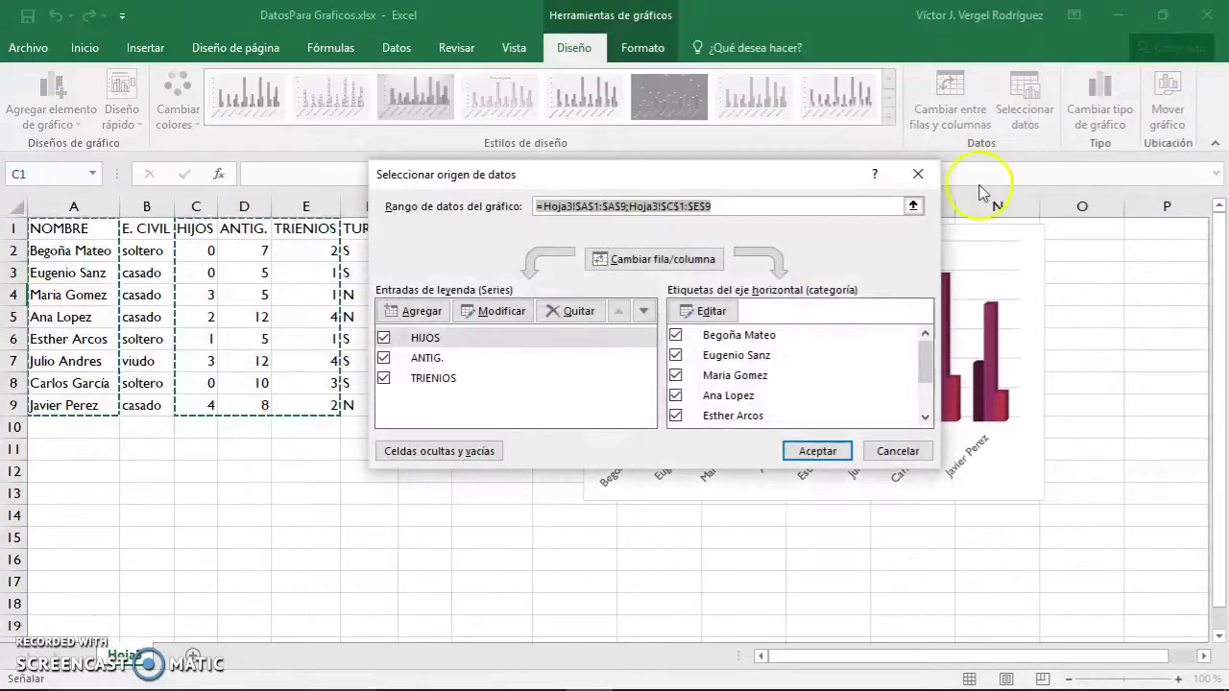
click(467, 335)
drag(571, 246, 836, 269)
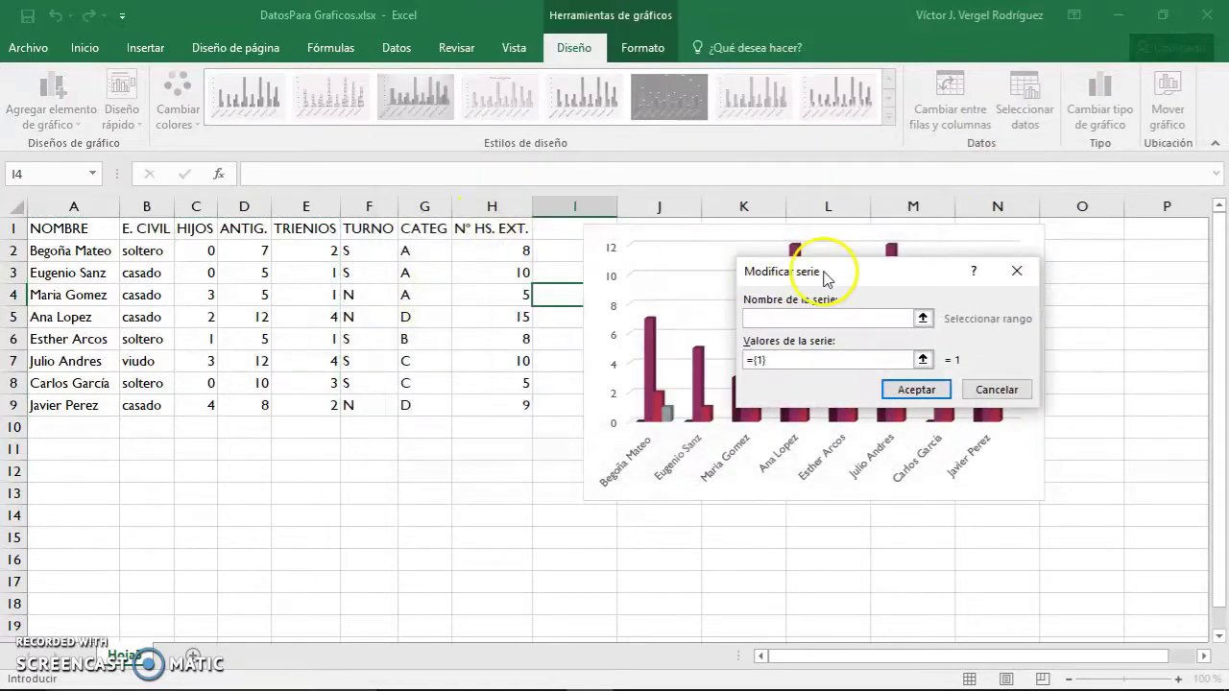
click(523, 228)
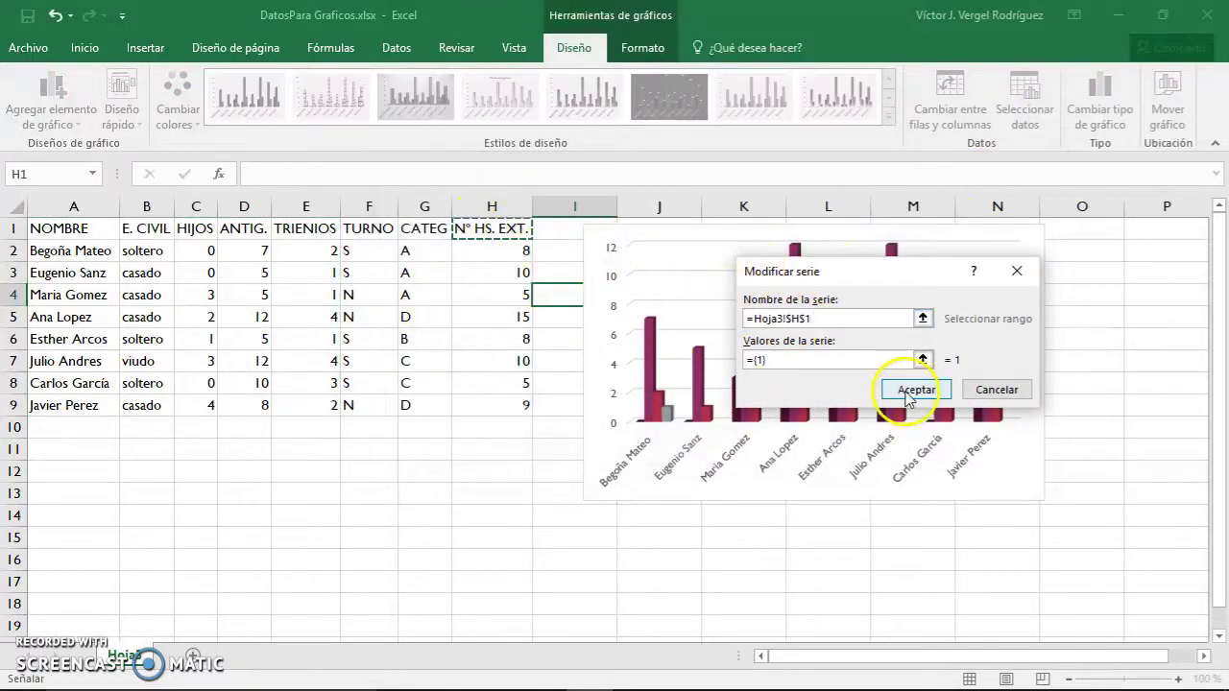
click(923, 361)
drag(519, 251, 522, 401)
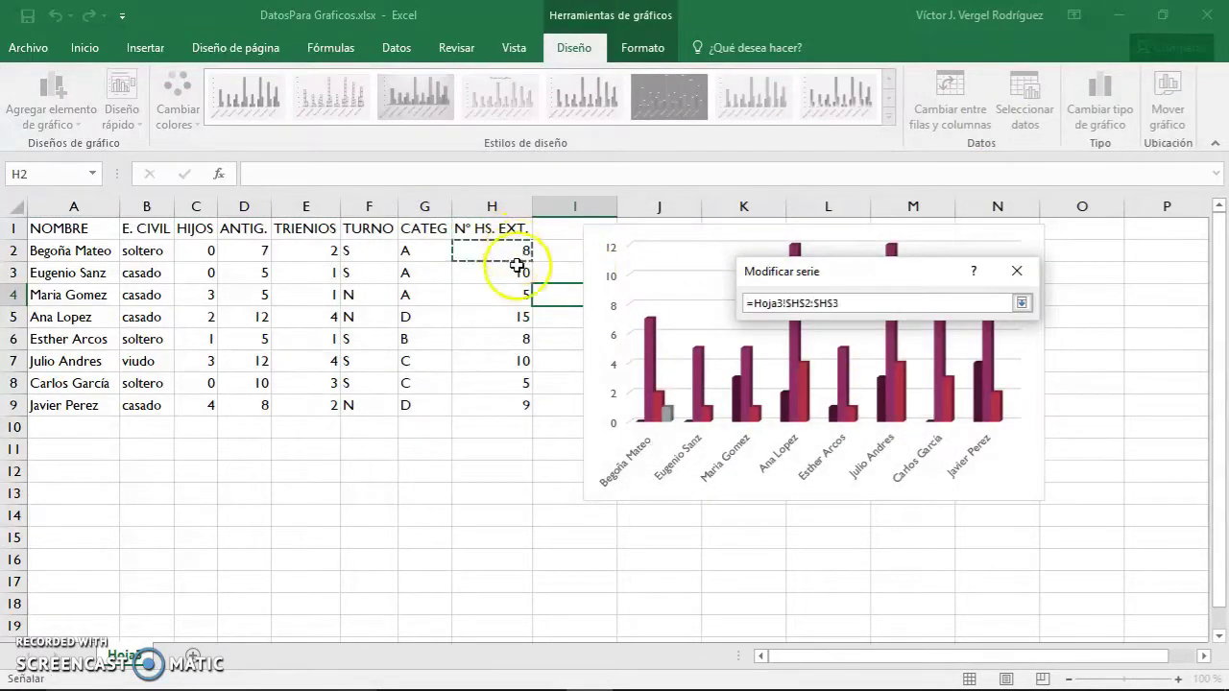
click(1022, 302)
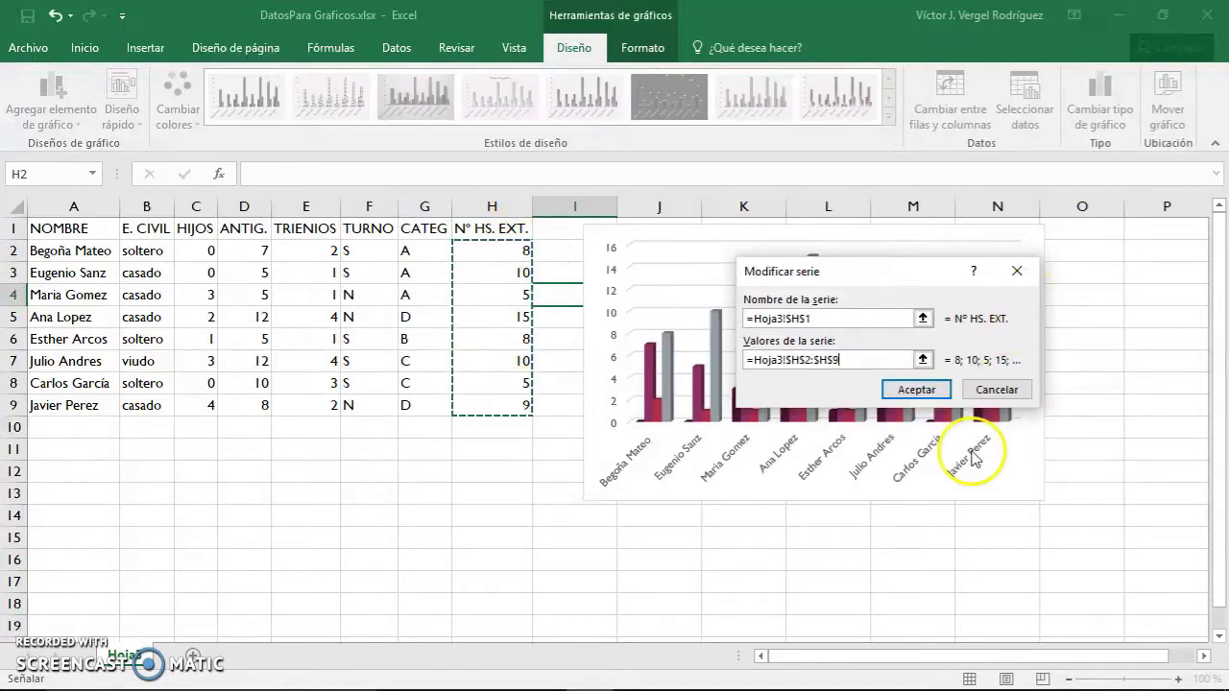
mouse_move(911, 264)
mouse_down()
mouse_move(574, 281)
mouse_move(354, 327)
mouse_up()
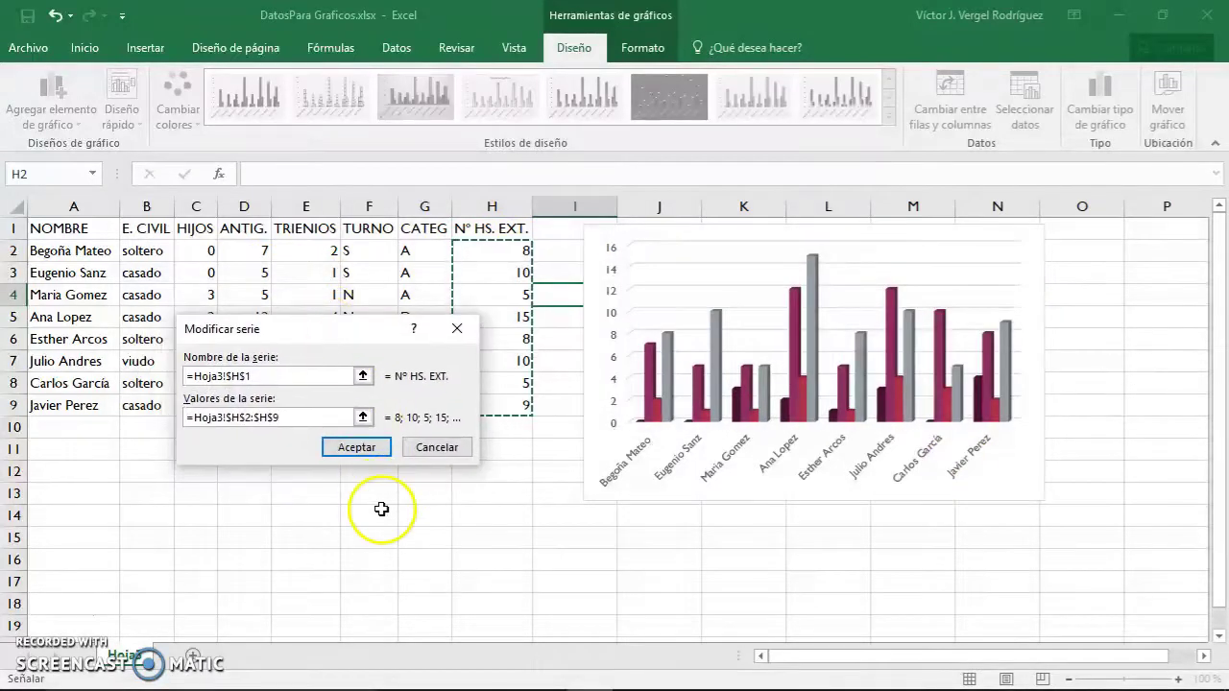
click(358, 448)
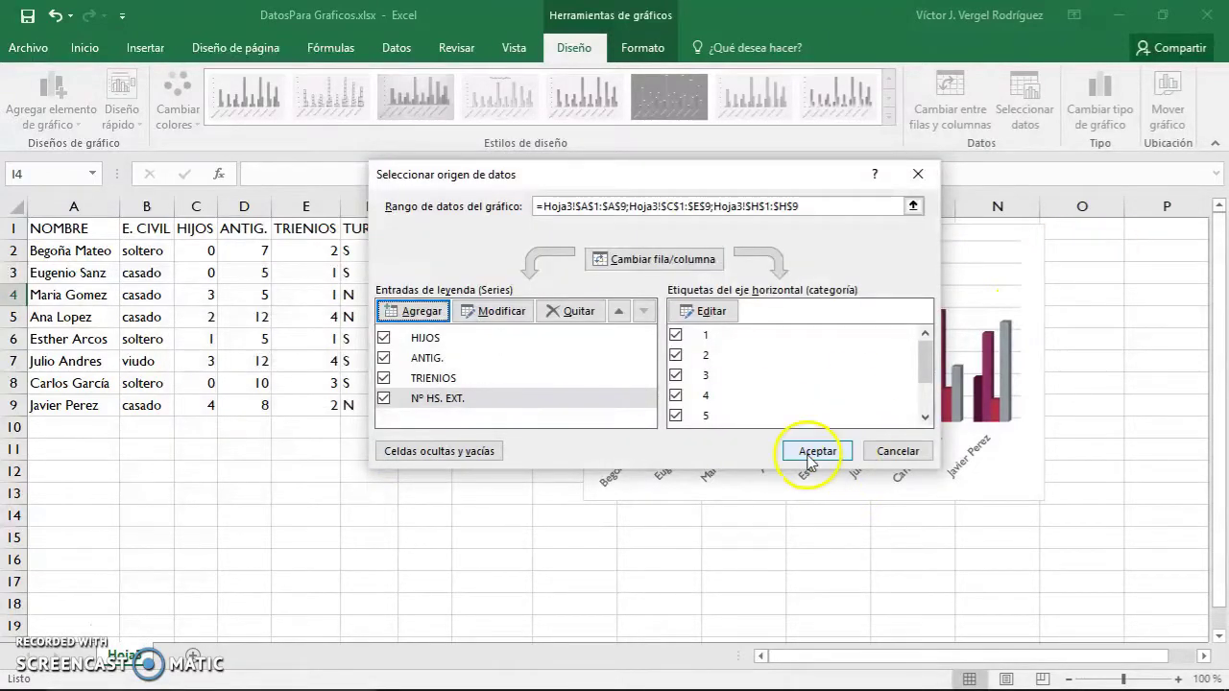
click(808, 452)
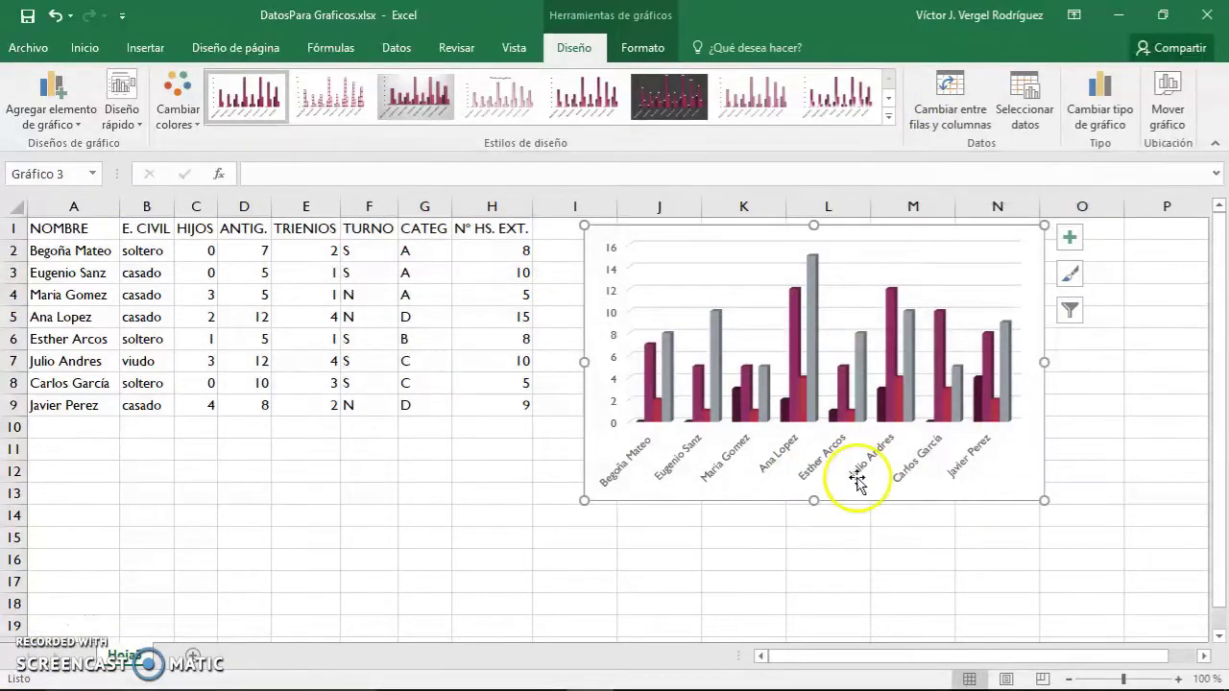
Step: Apply the chart style with a 'Título del gráfico' heading and value labels on every column
click(885, 98)
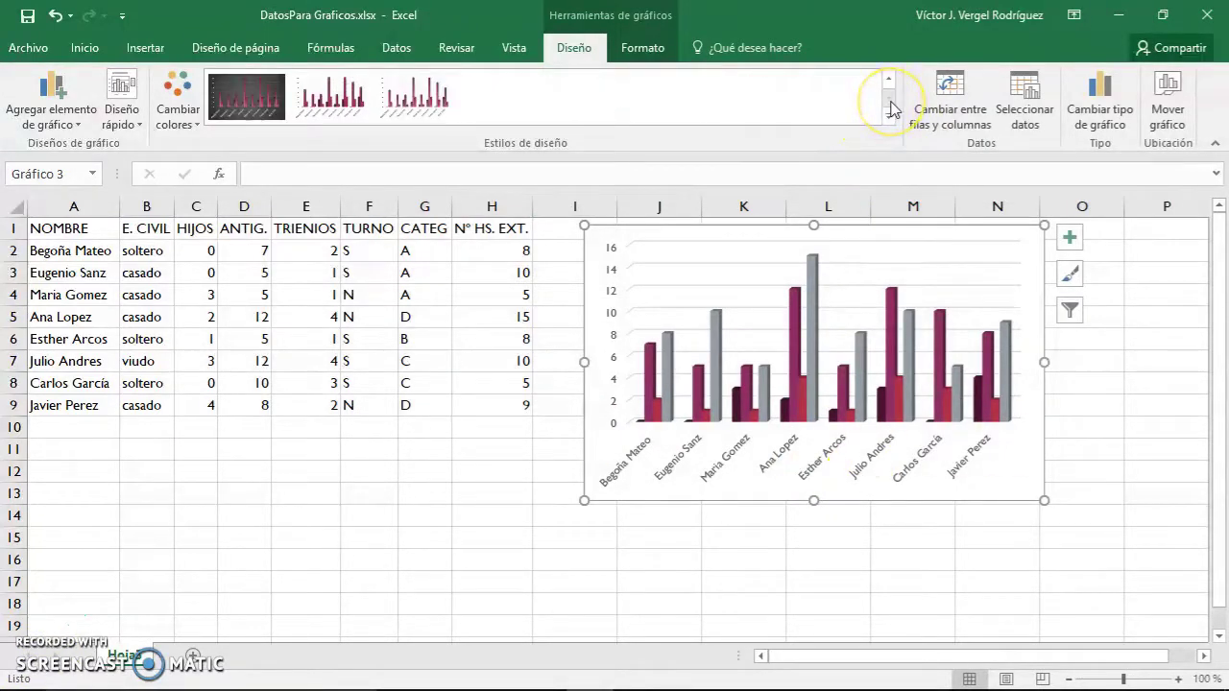
click(887, 119)
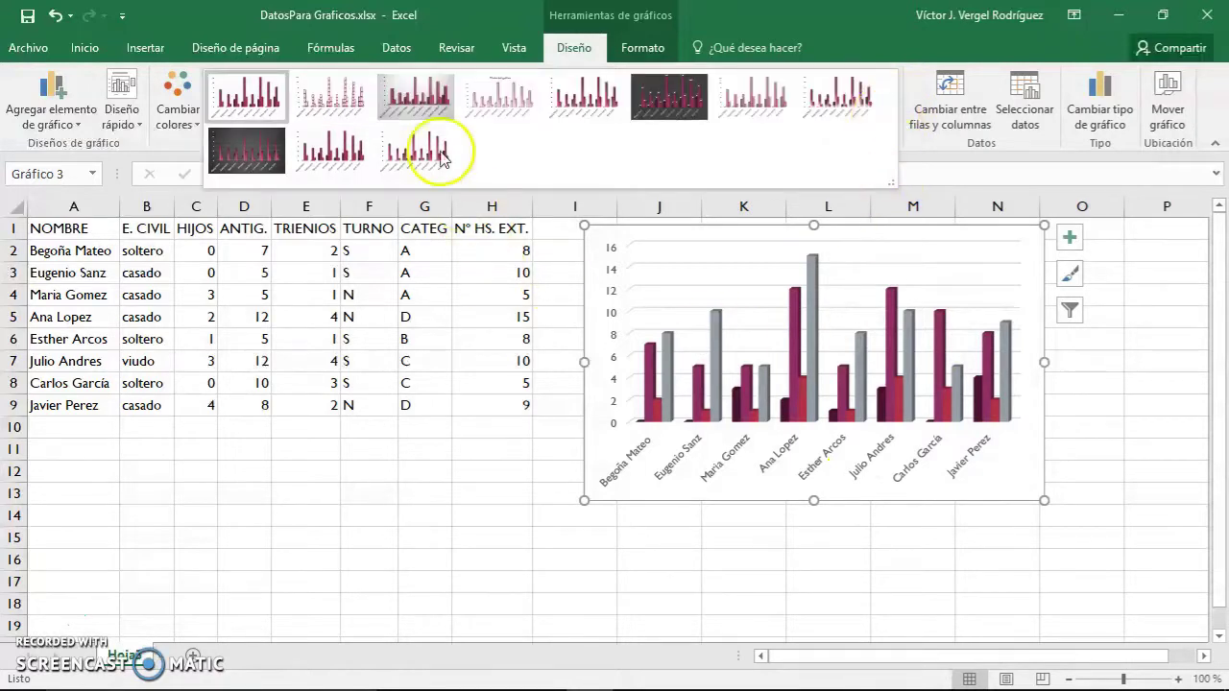
click(426, 96)
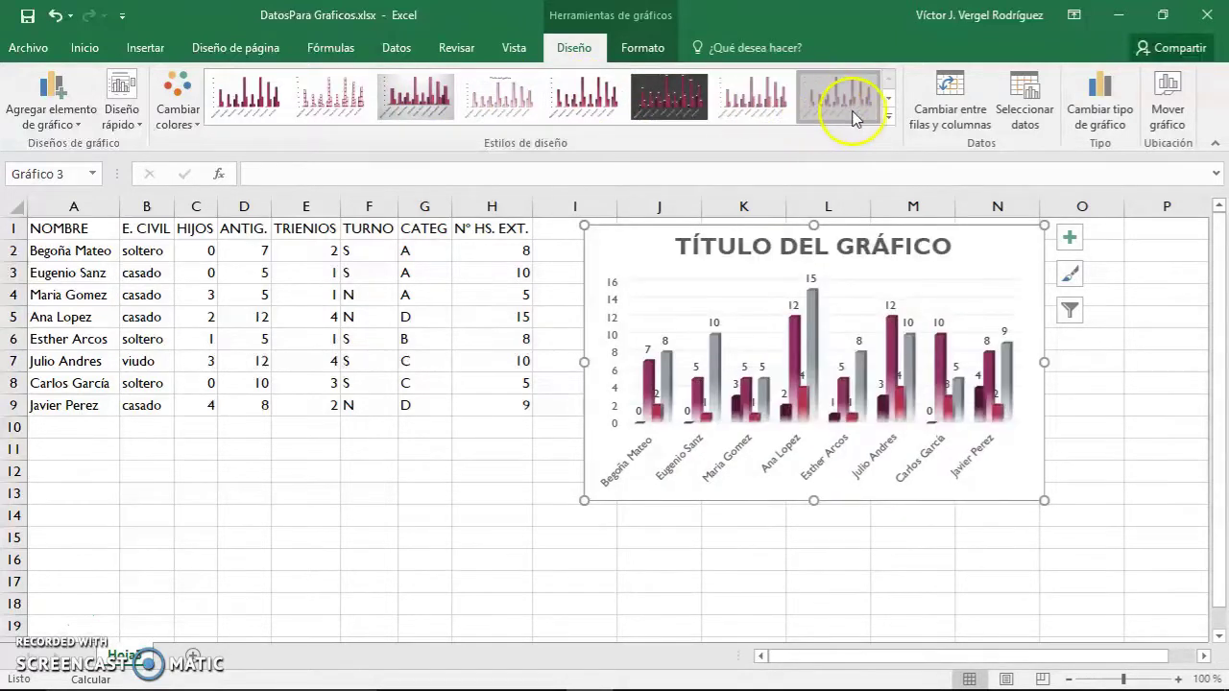
click(889, 98)
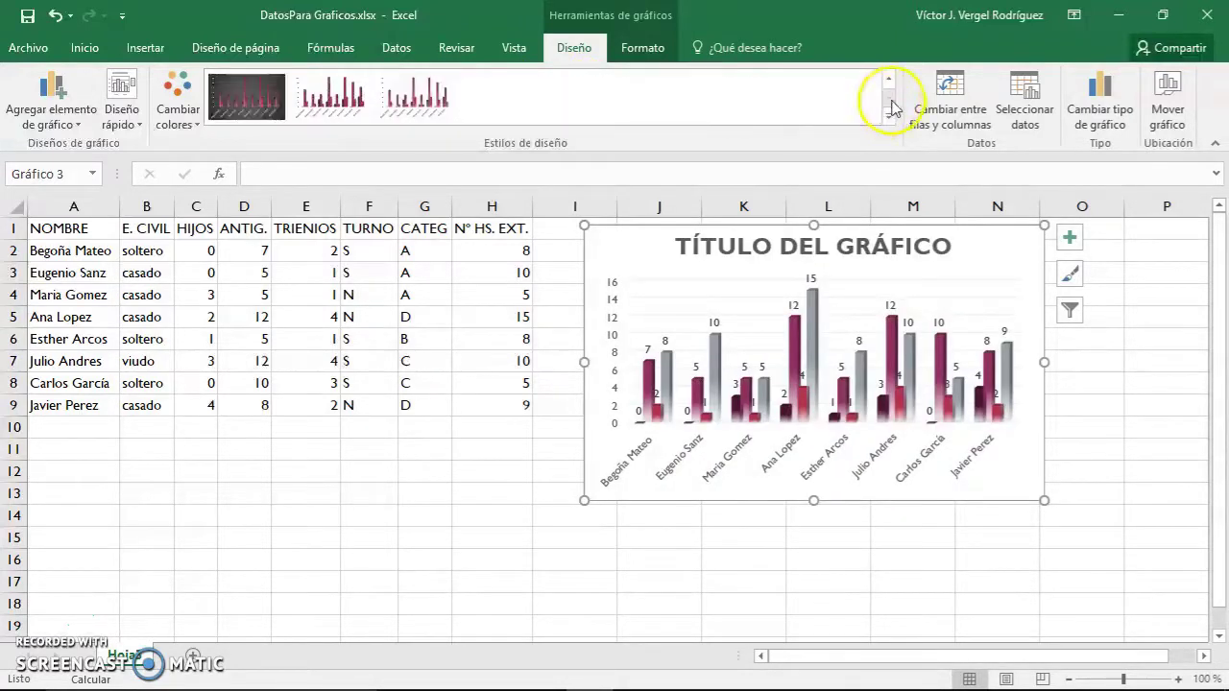
click(414, 96)
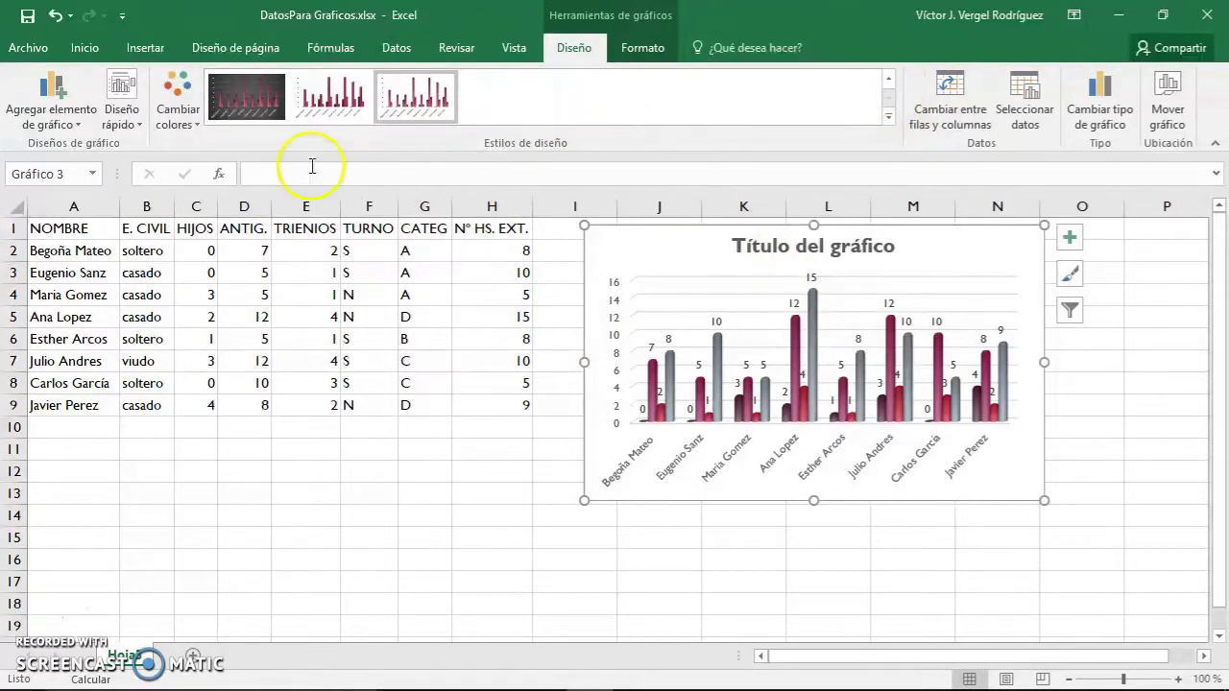
click(193, 125)
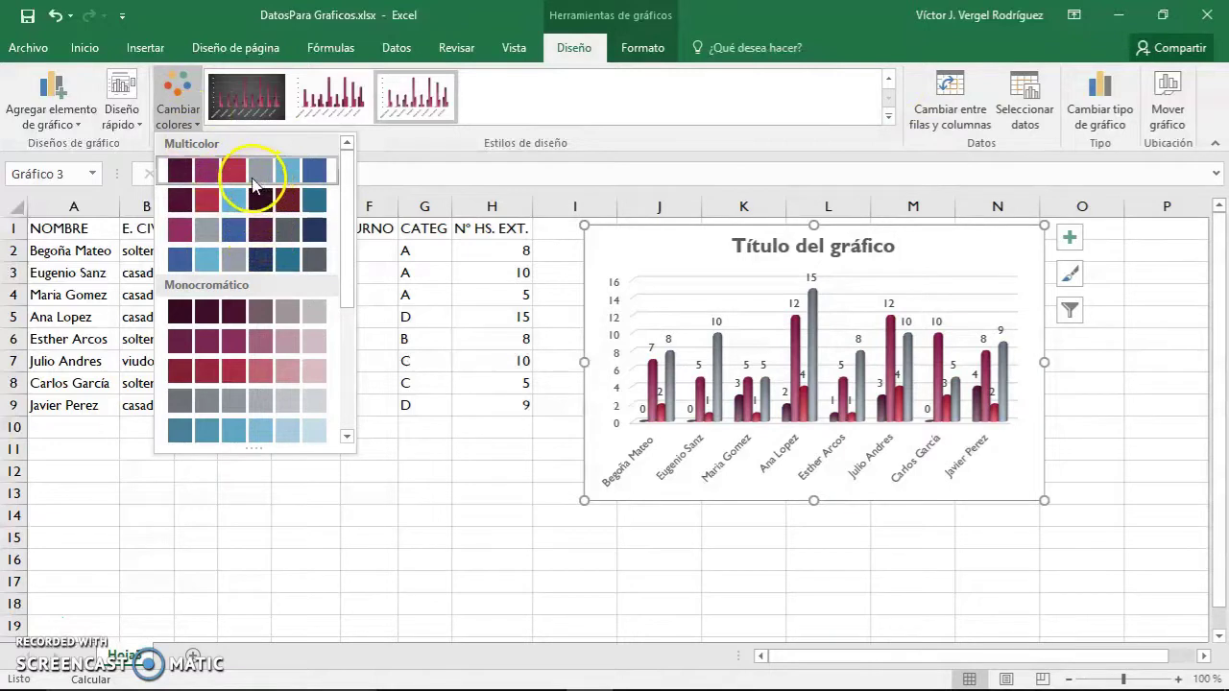
Step: Recolour the chart columns with a teal-blue monochromatic palette
click(255, 183)
click(187, 120)
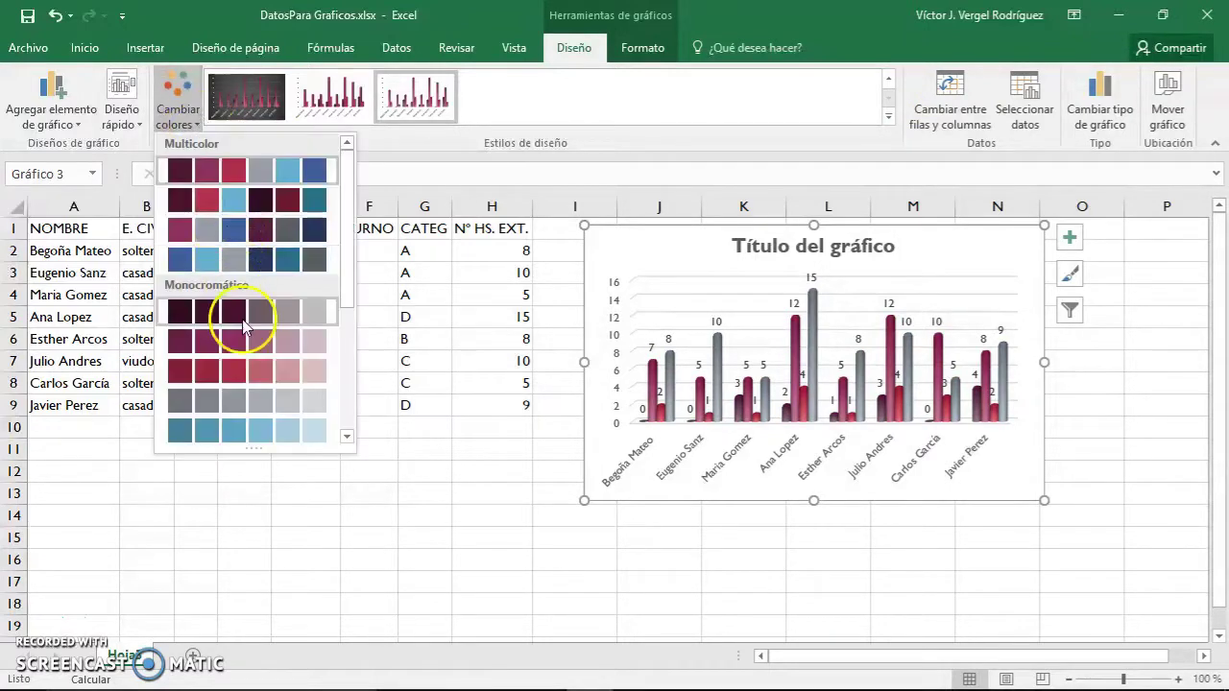
scroll(245, 360, down, 3)
click(247, 364)
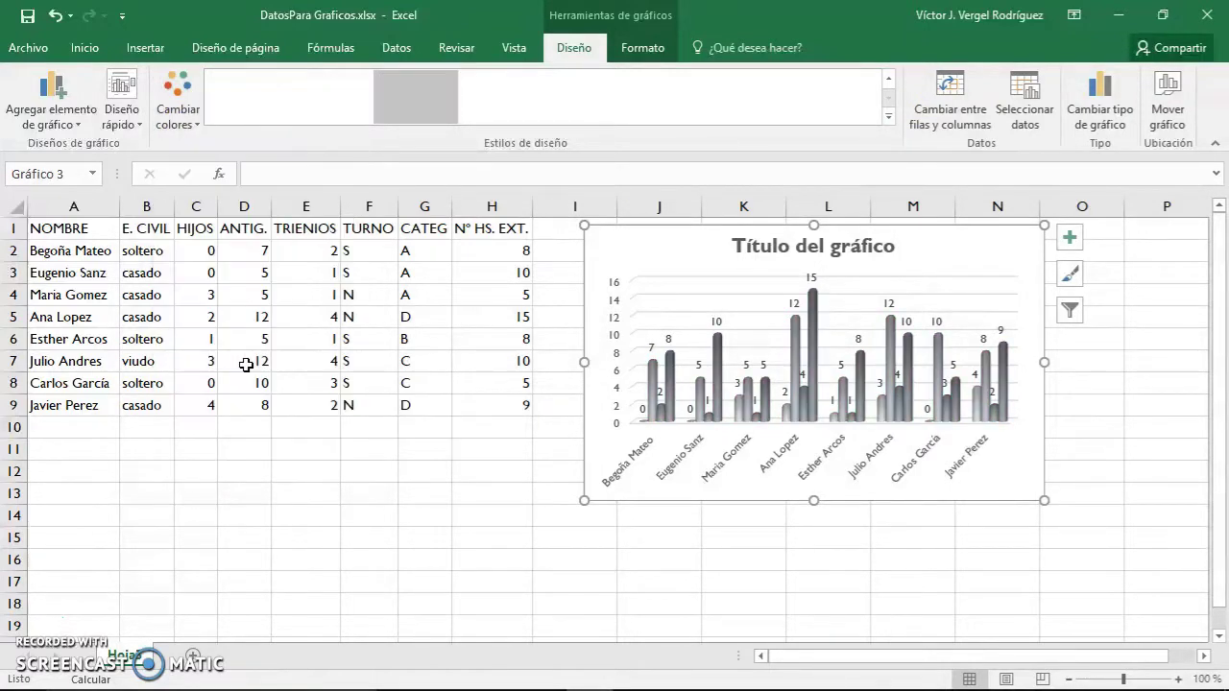
click(177, 108)
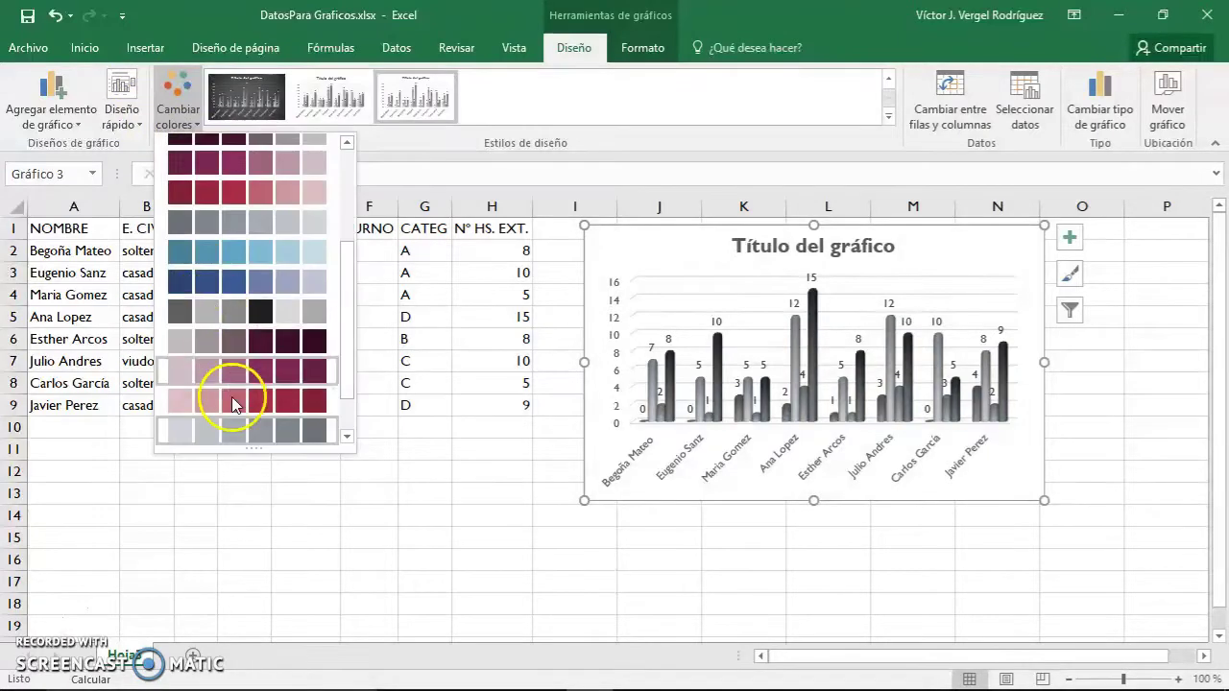
click(257, 429)
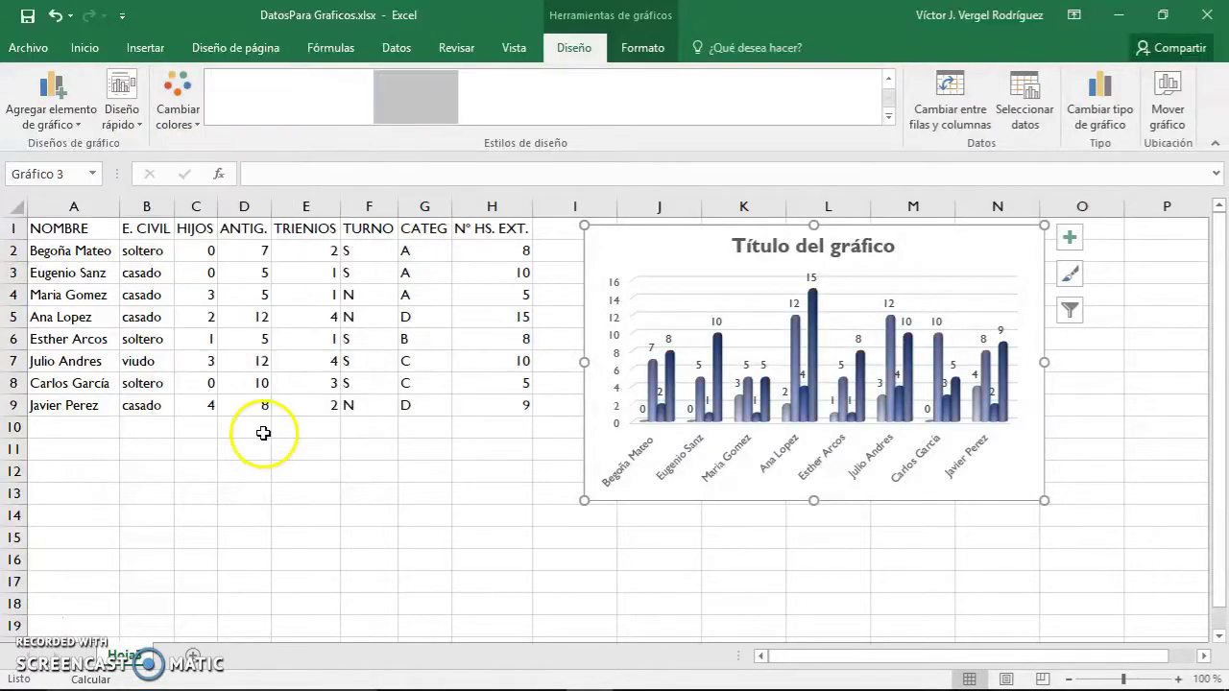
click(177, 107)
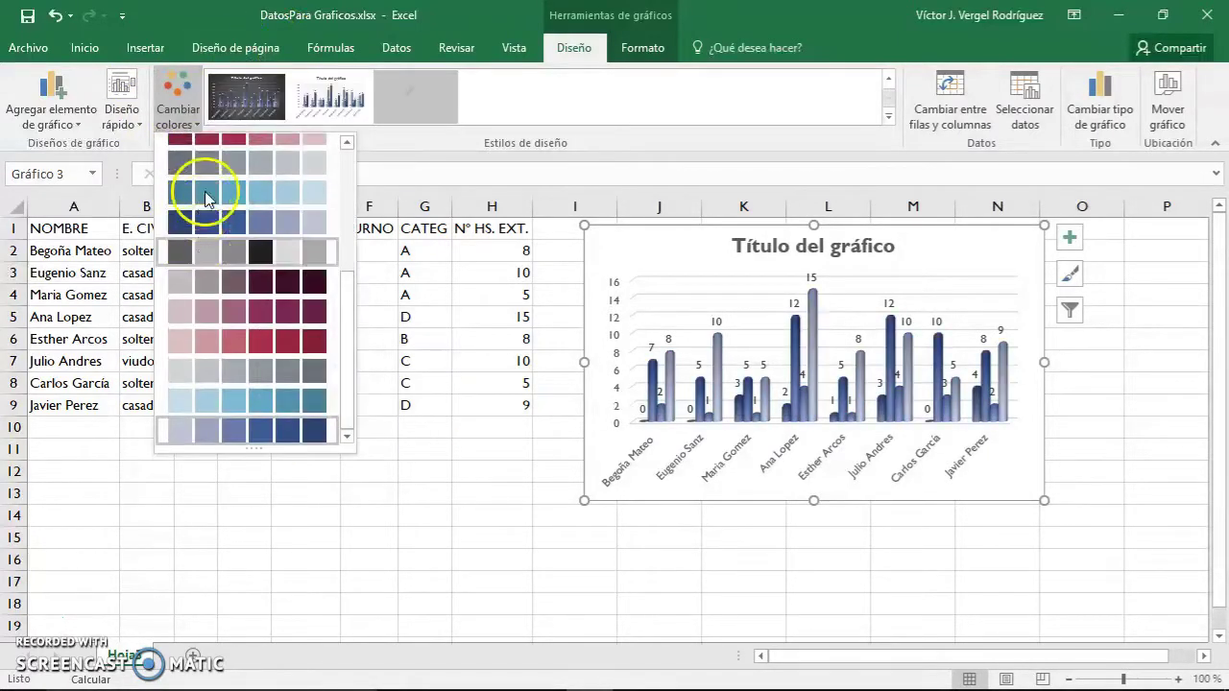
click(206, 199)
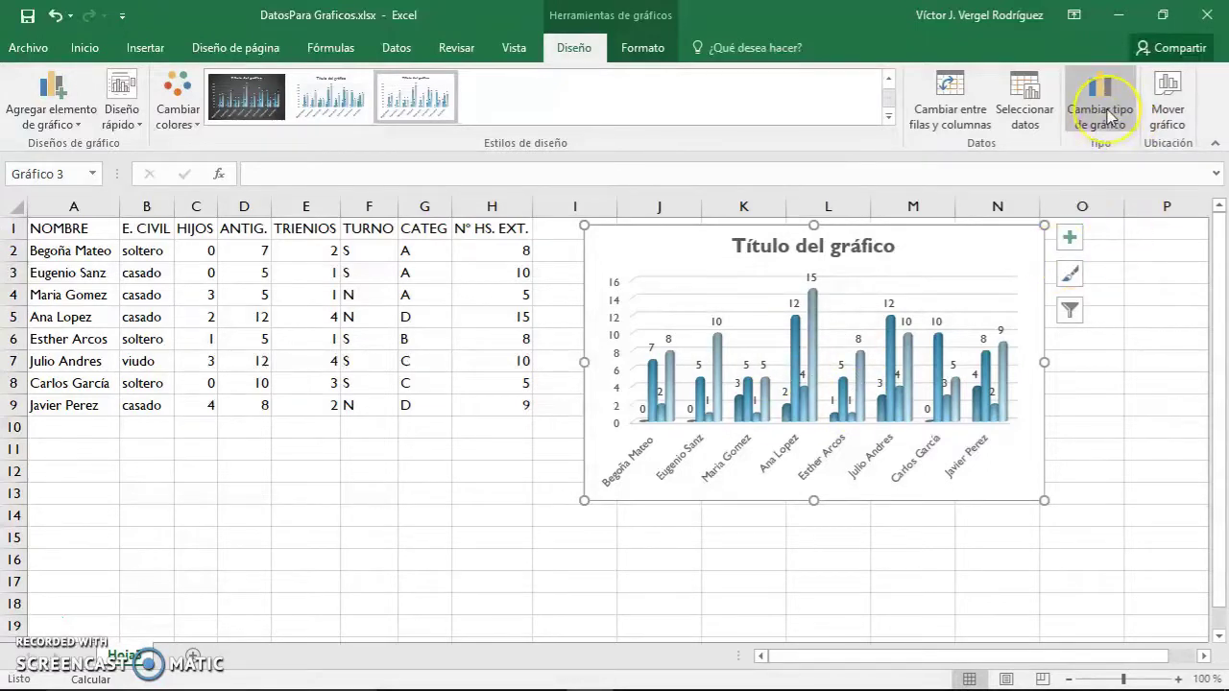
Step: Change the chart type from columns to Barra 3D agrupada (3D clustered bars)
click(1110, 117)
click(1110, 116)
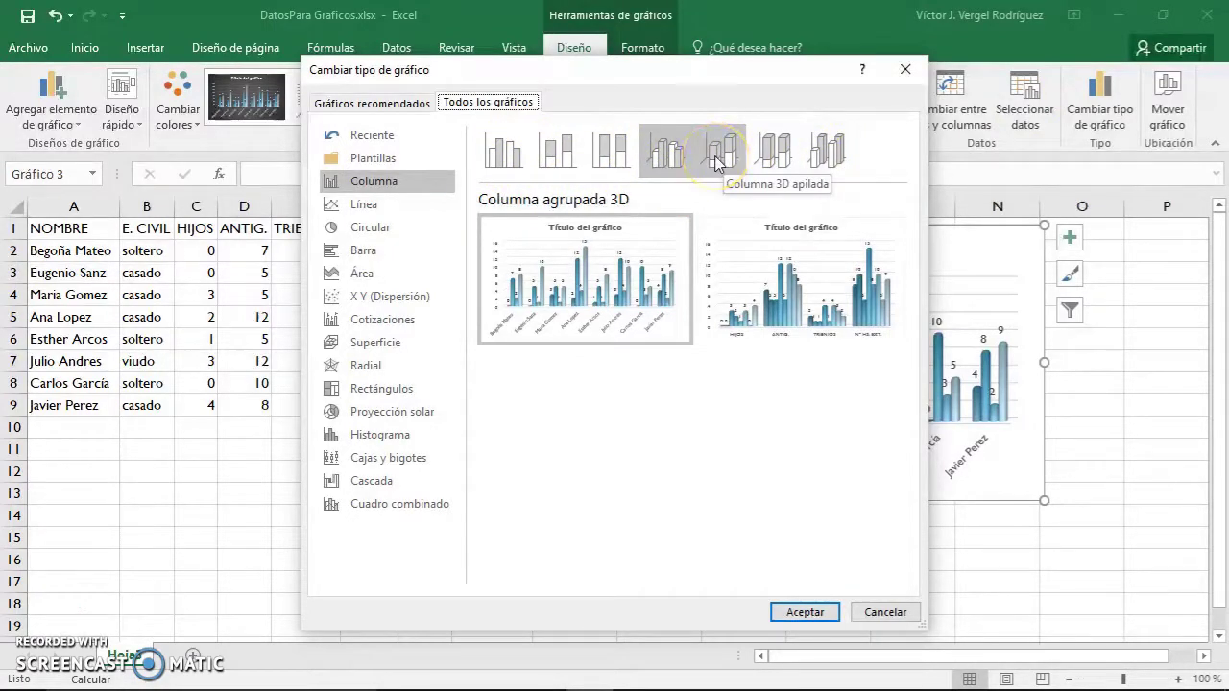
click(369, 204)
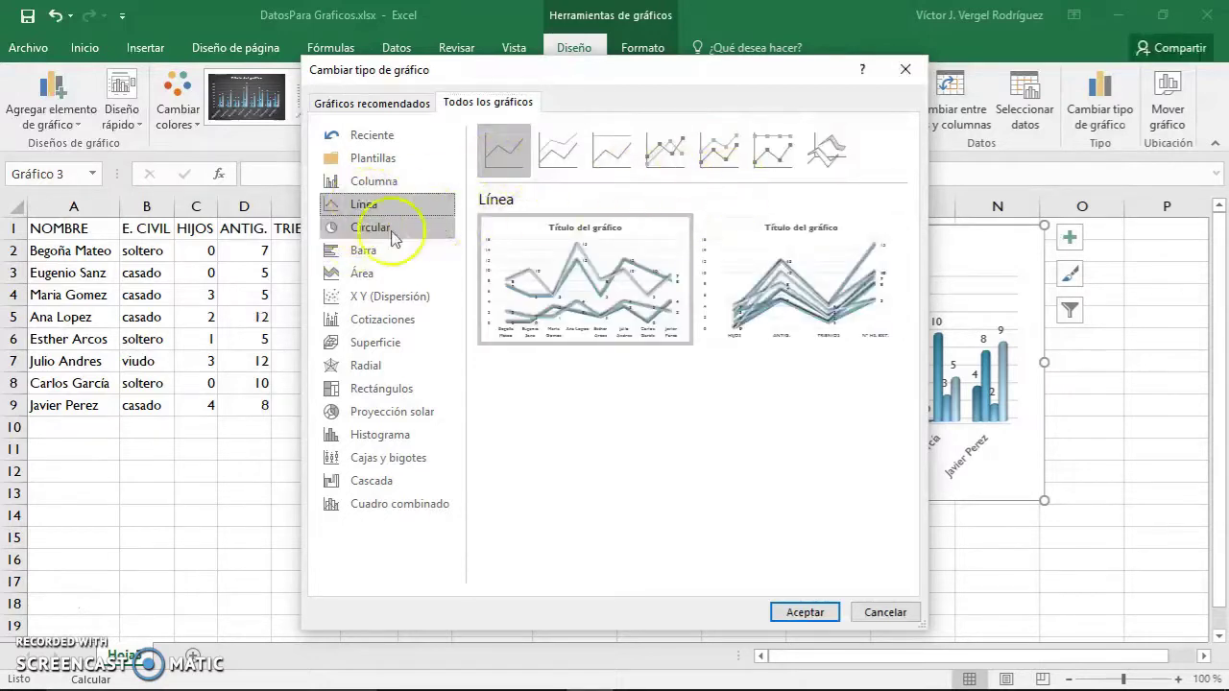
click(395, 182)
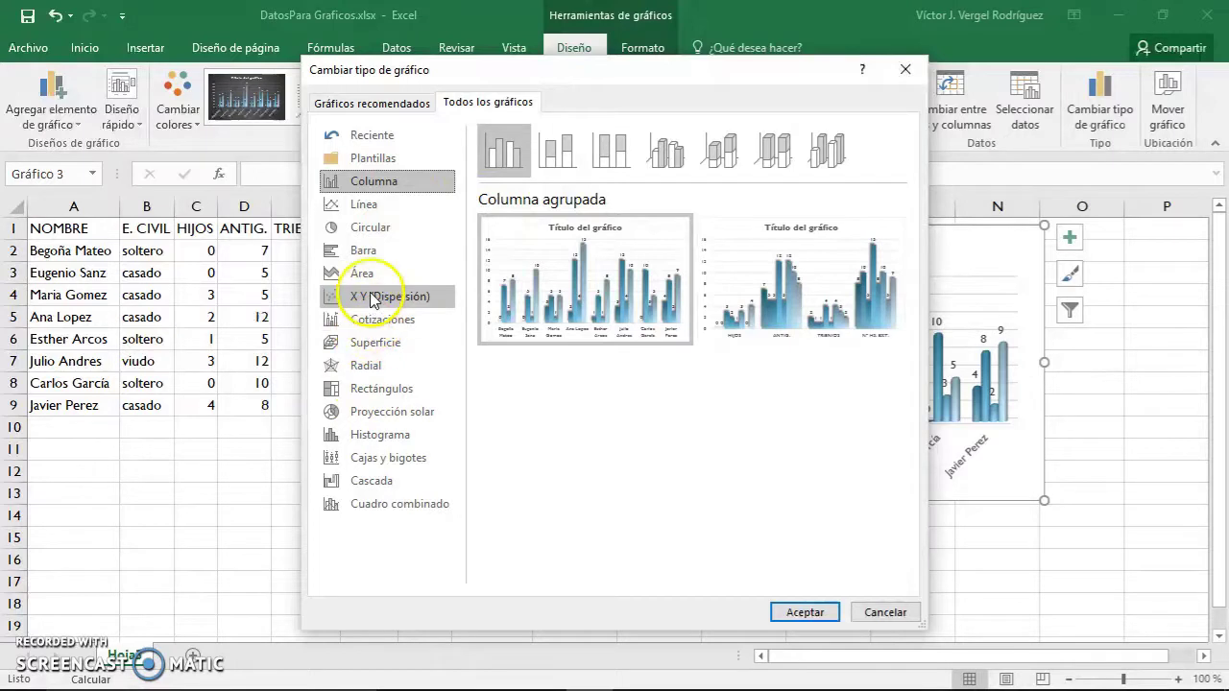
click(367, 273)
click(369, 251)
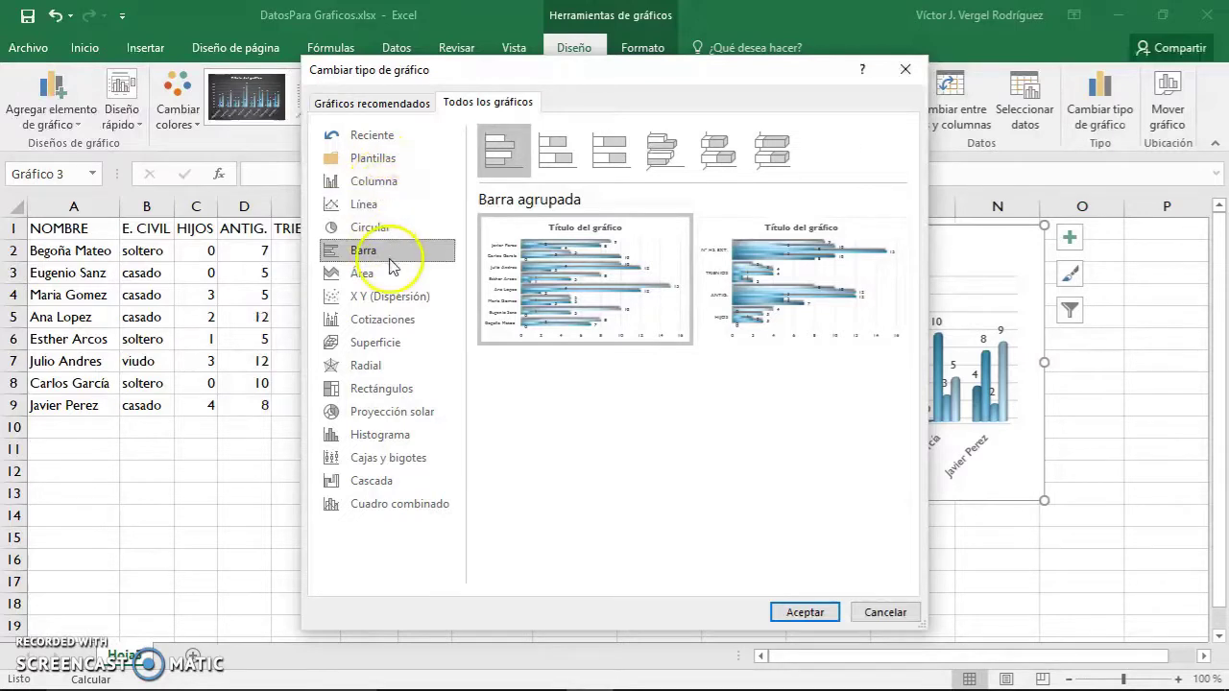
click(661, 151)
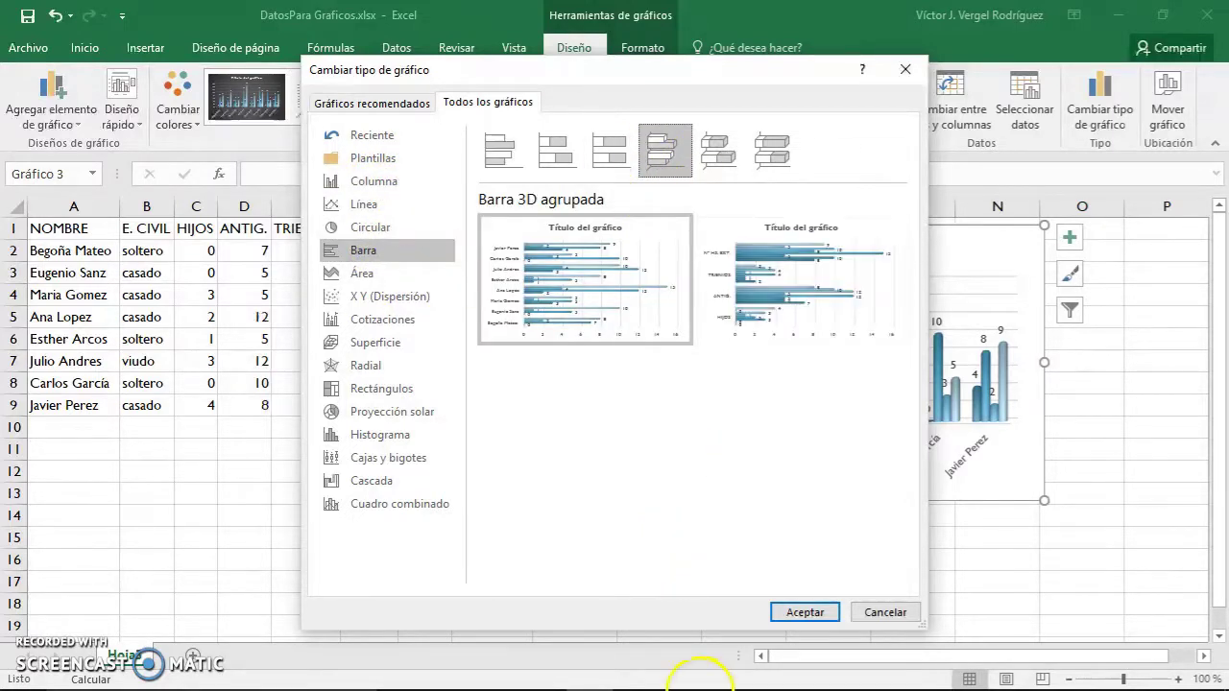
mouse_move(727, 675)
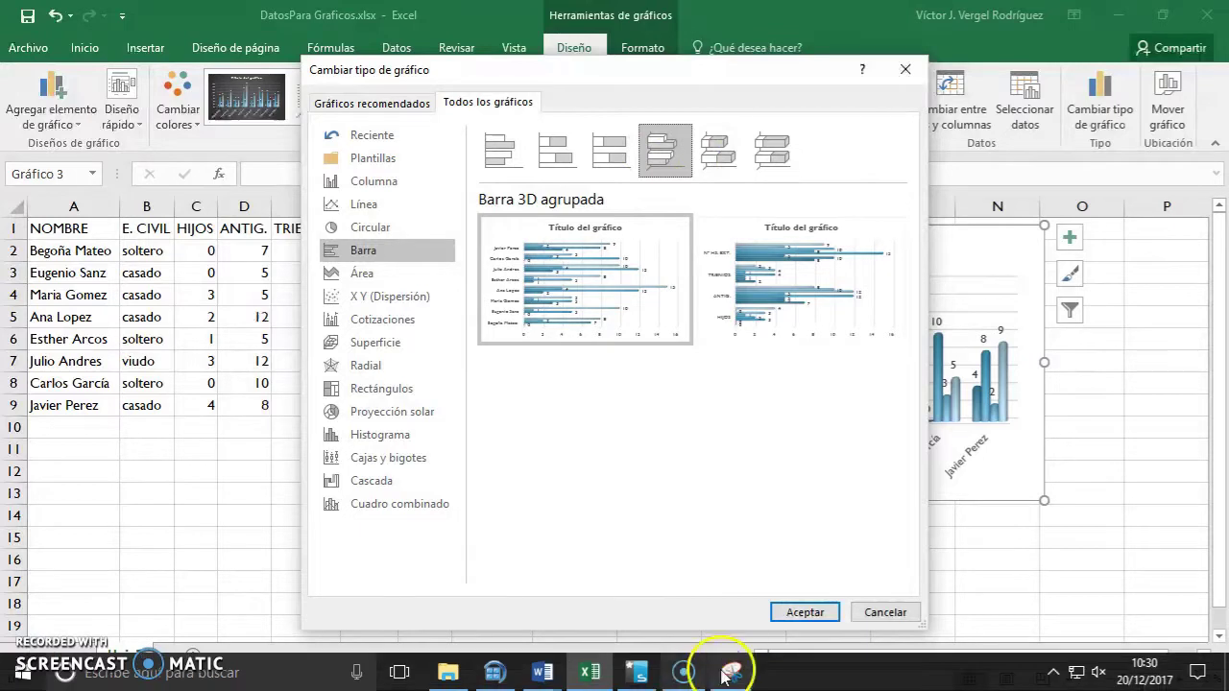
click(805, 613)
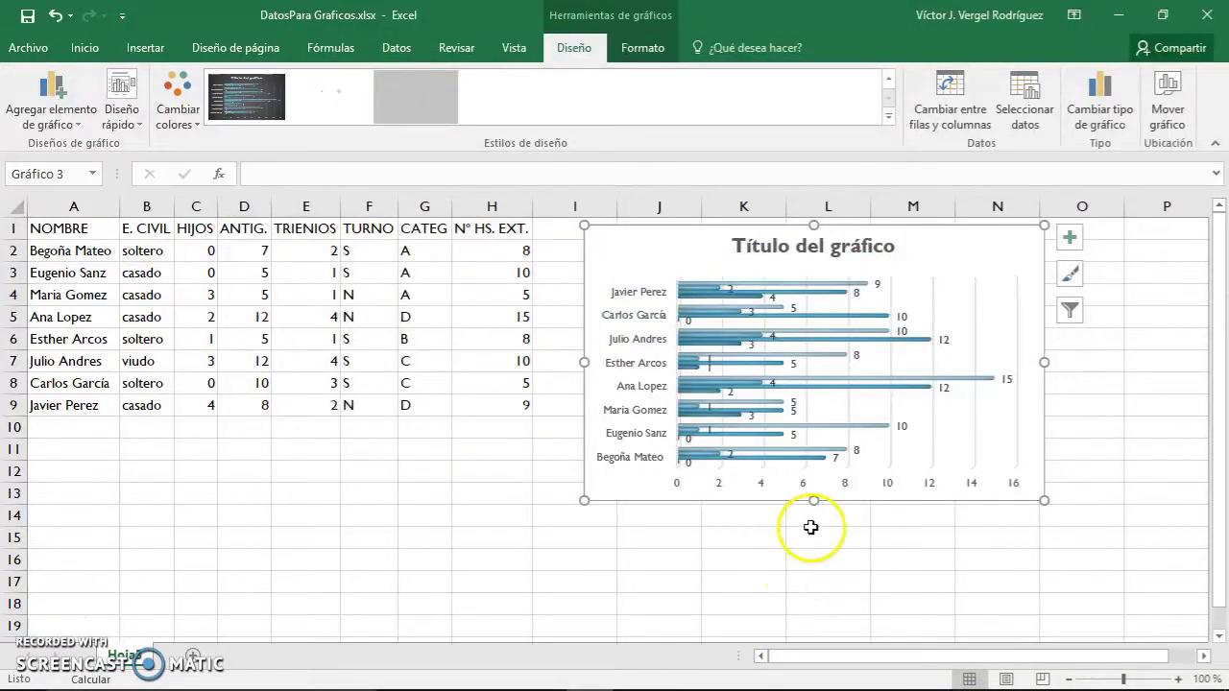
Step: Enlarge the chart downward and to both sides, then move it left over columns B to J
drag(814, 500, 814, 592)
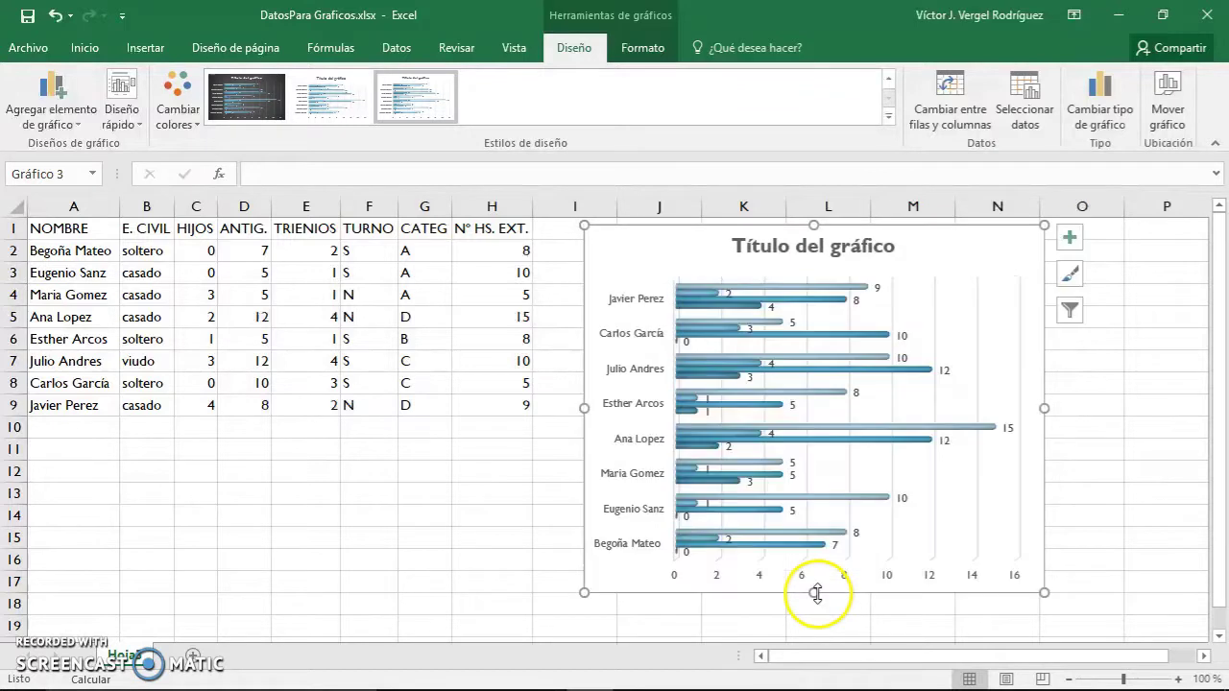
drag(585, 411, 554, 412)
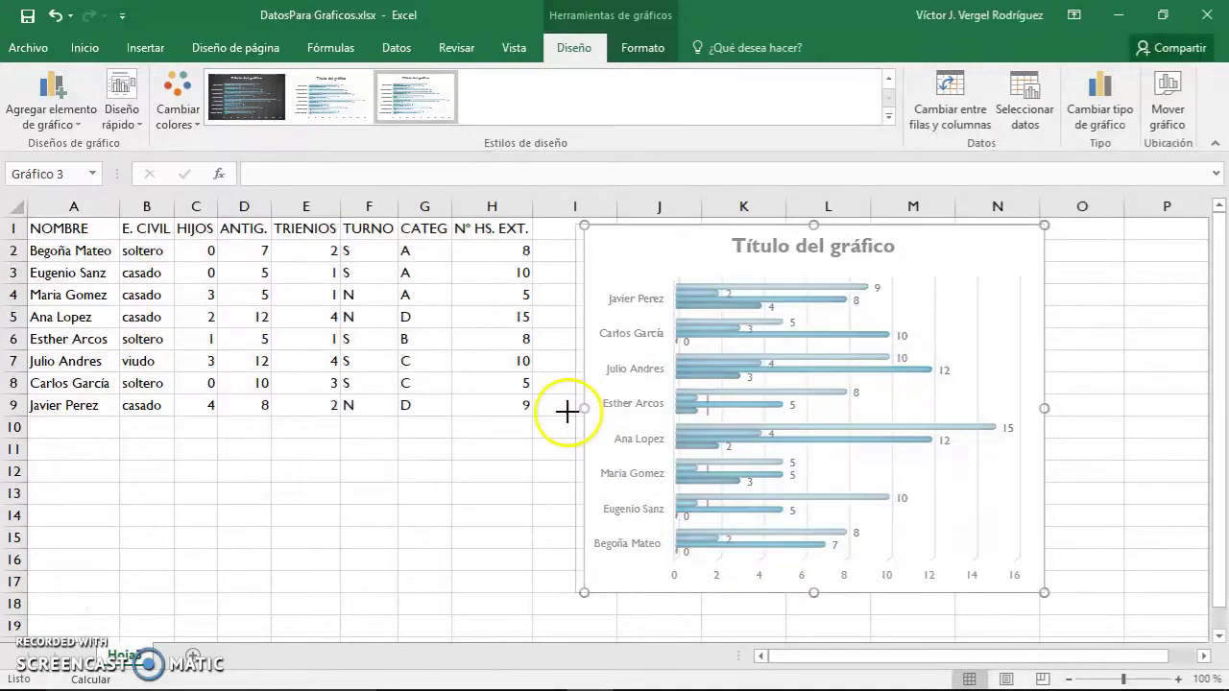
drag(1045, 408, 1114, 422)
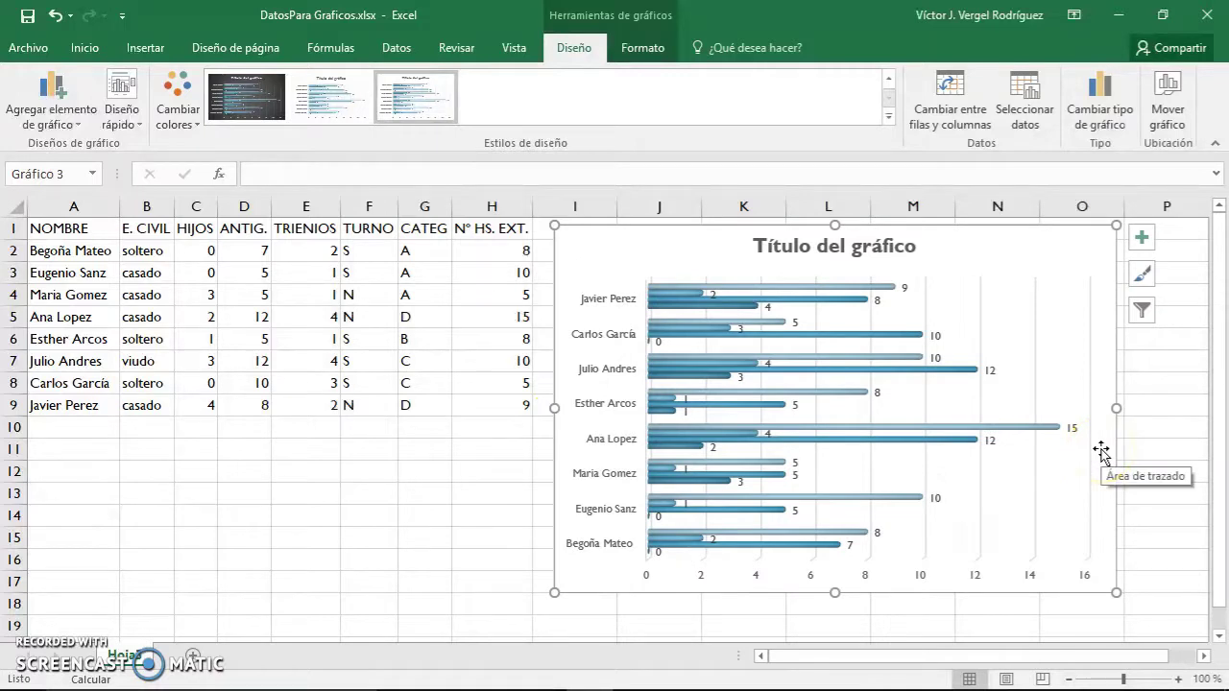
drag(835, 225, 827, 187)
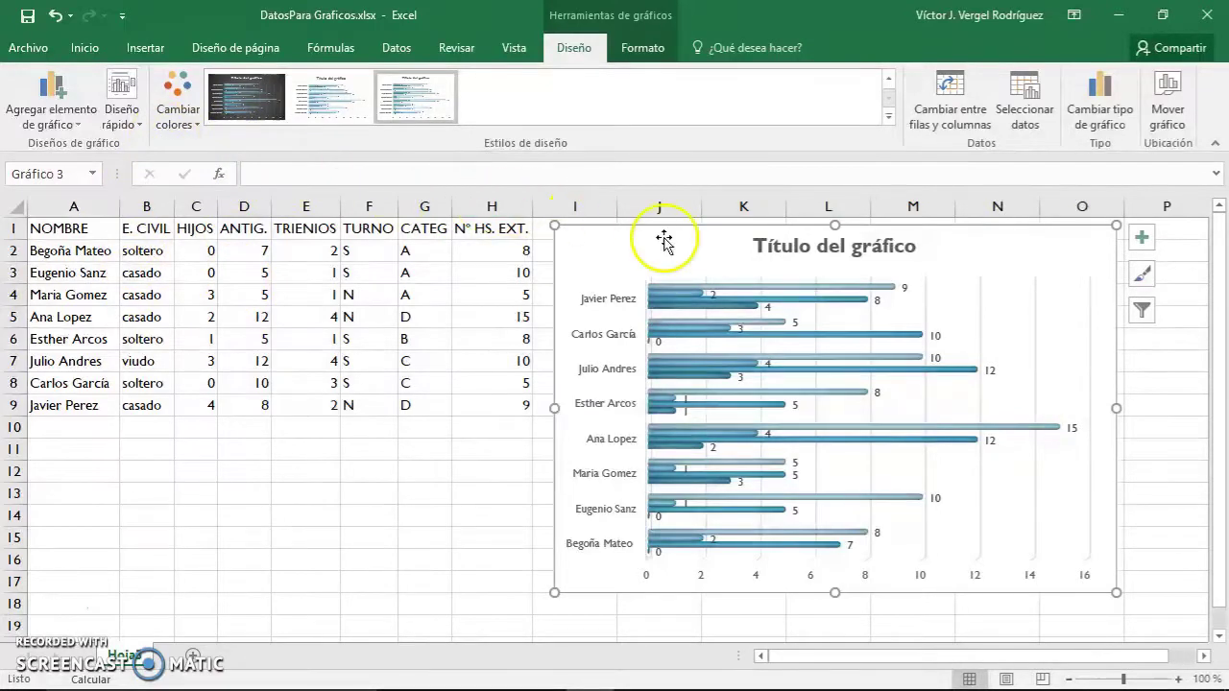
mouse_move(952, 249)
mouse_down()
mouse_move(538, 242)
mouse_move(540, 253)
mouse_up()
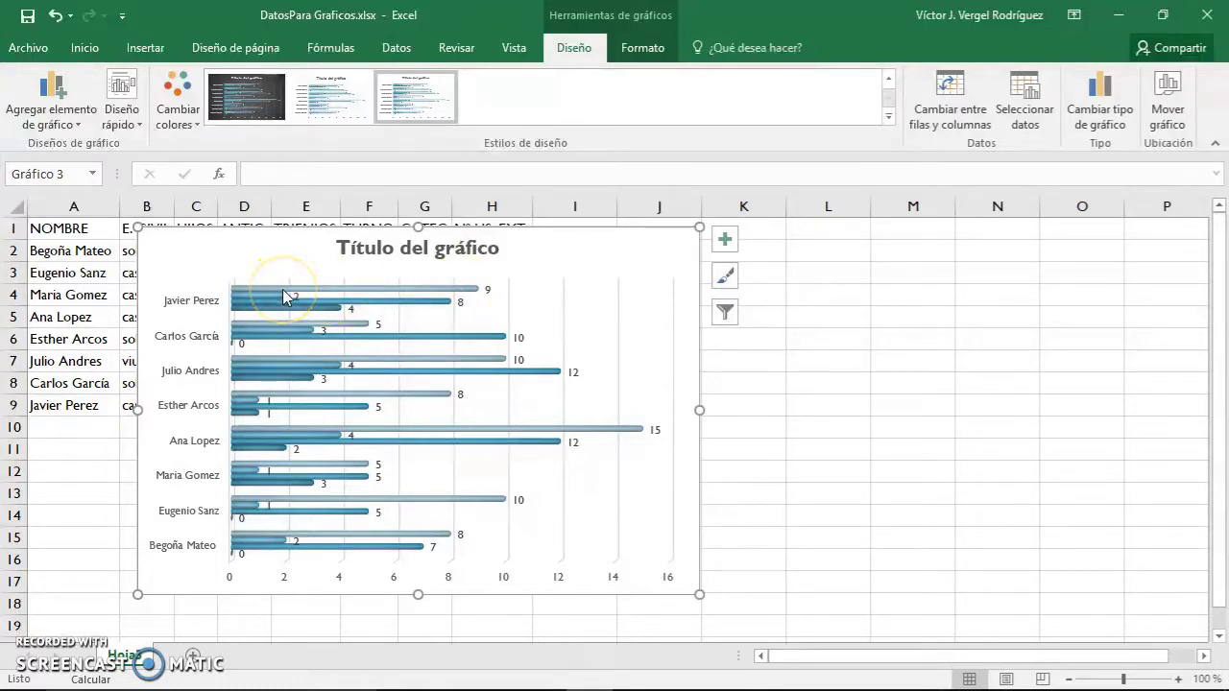
double_click(392, 298)
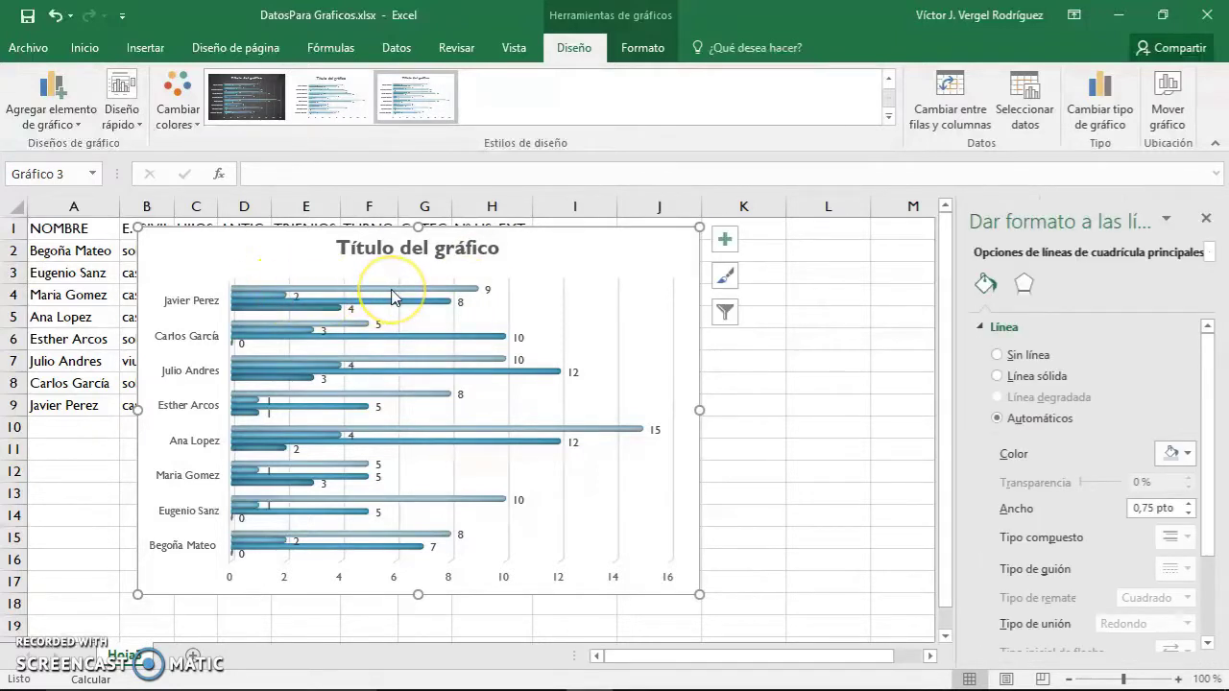
click(396, 246)
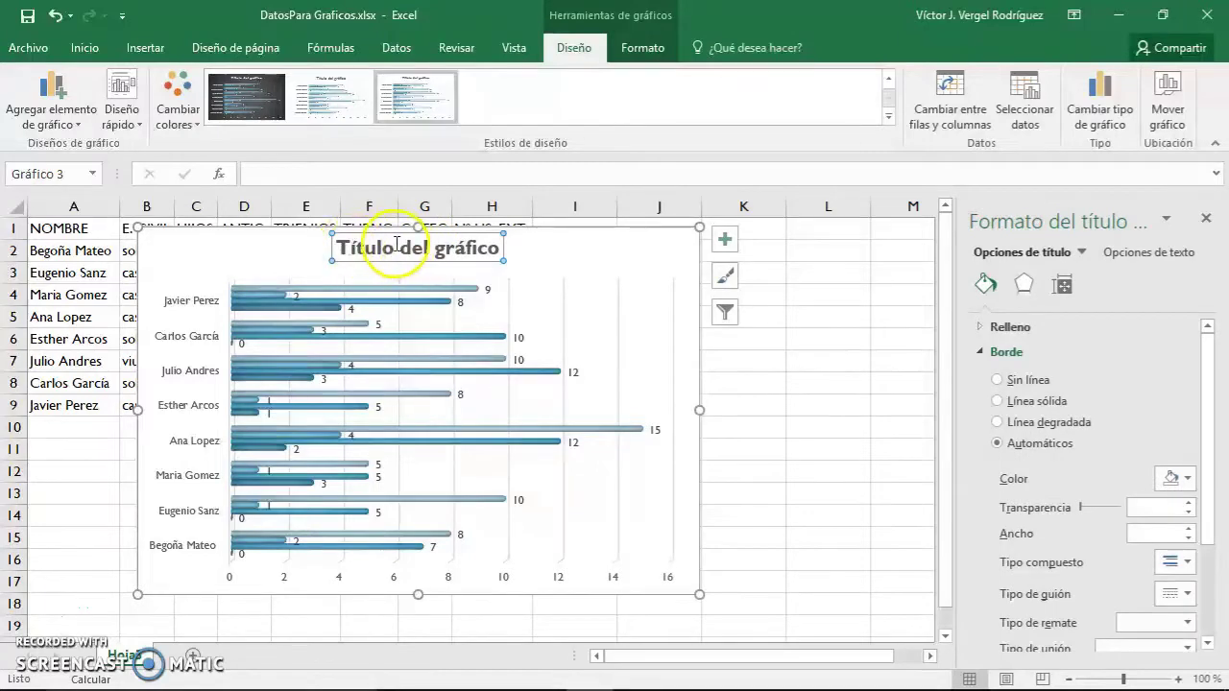
click(189, 304)
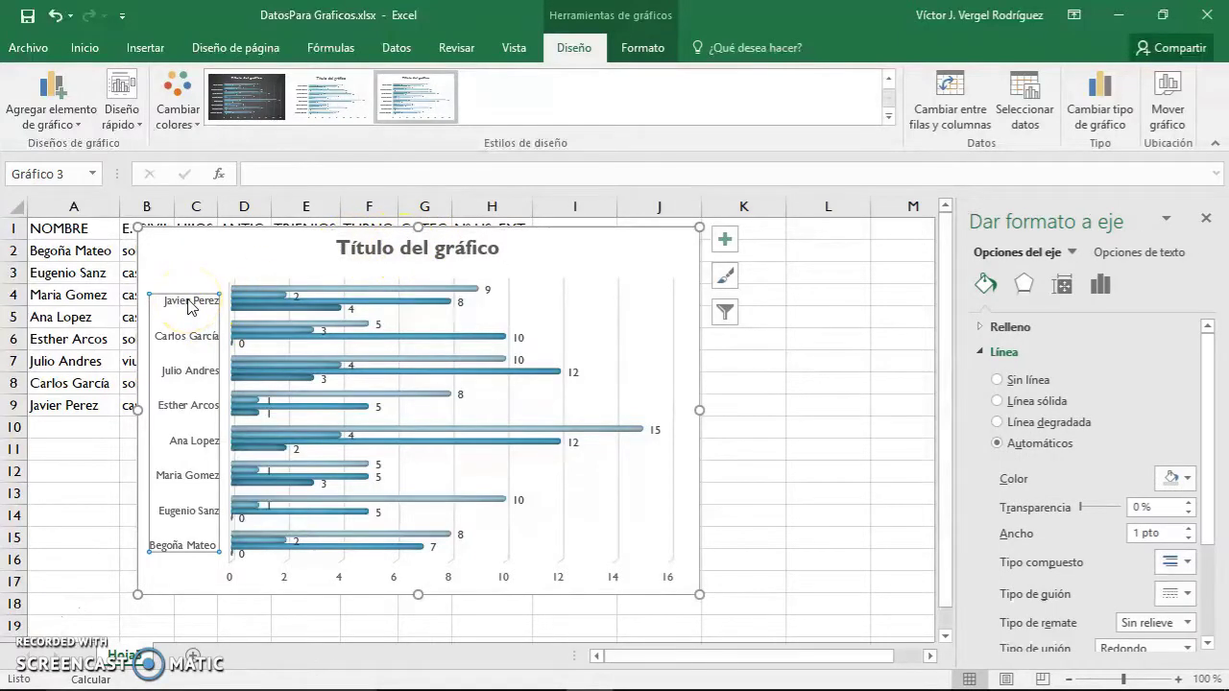
click(187, 324)
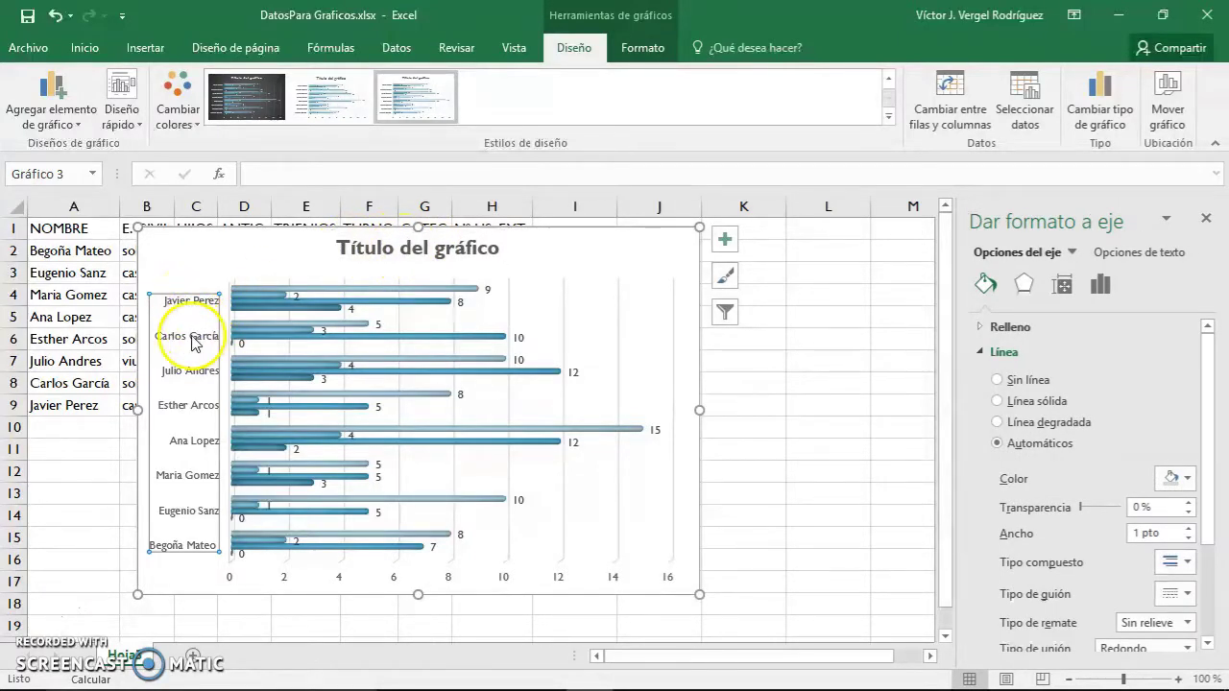
click(174, 306)
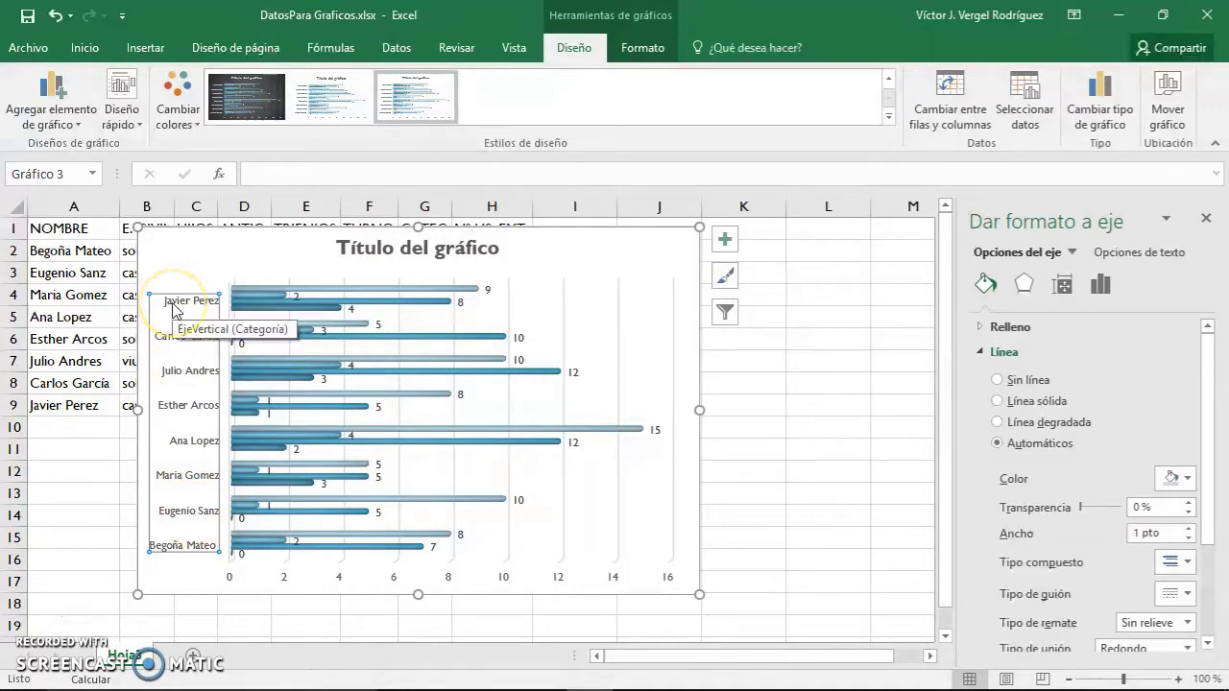
click(178, 313)
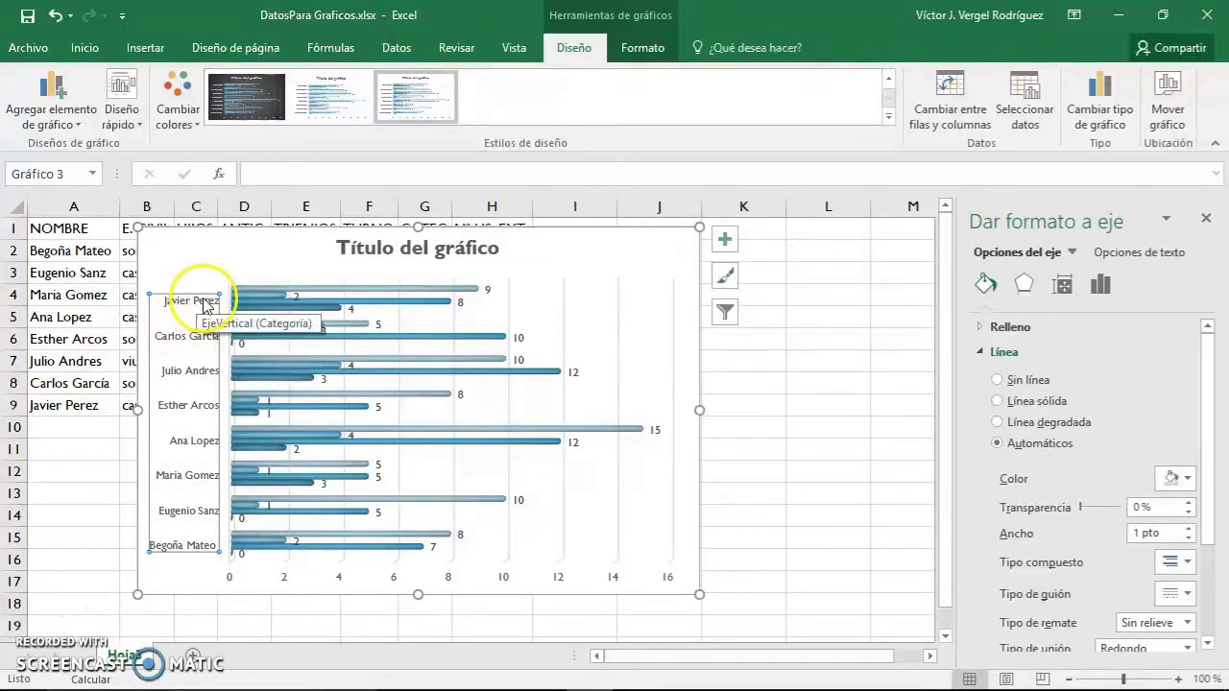
click(576, 508)
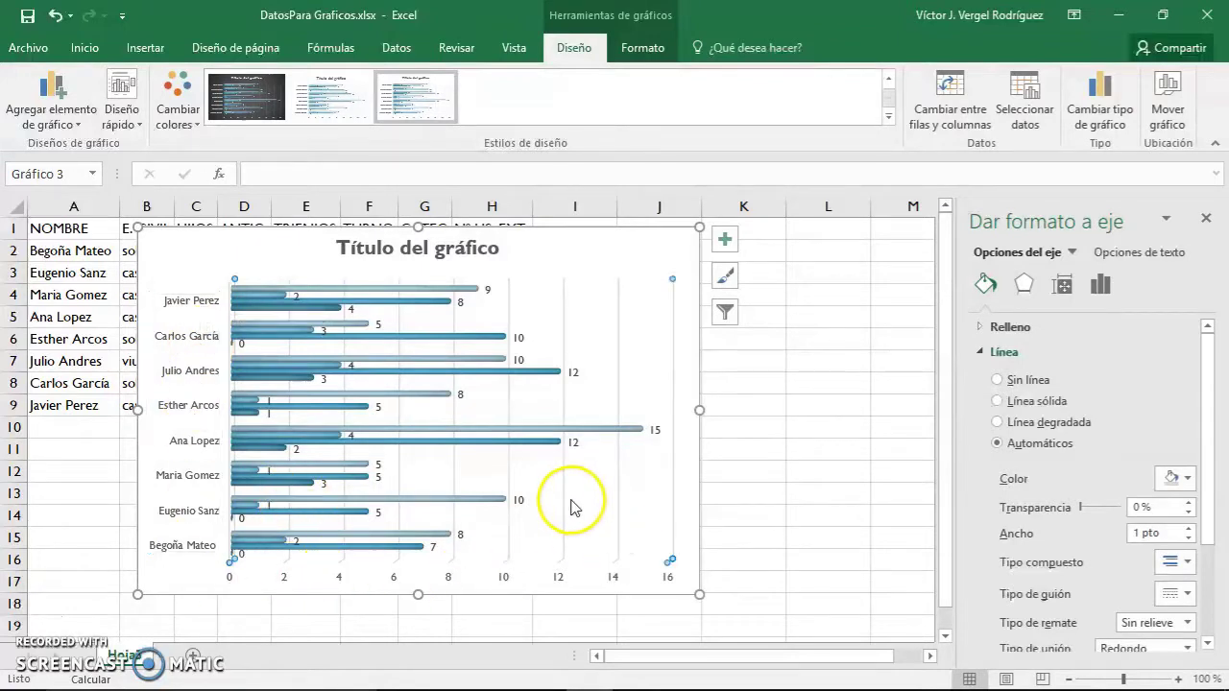
click(615, 580)
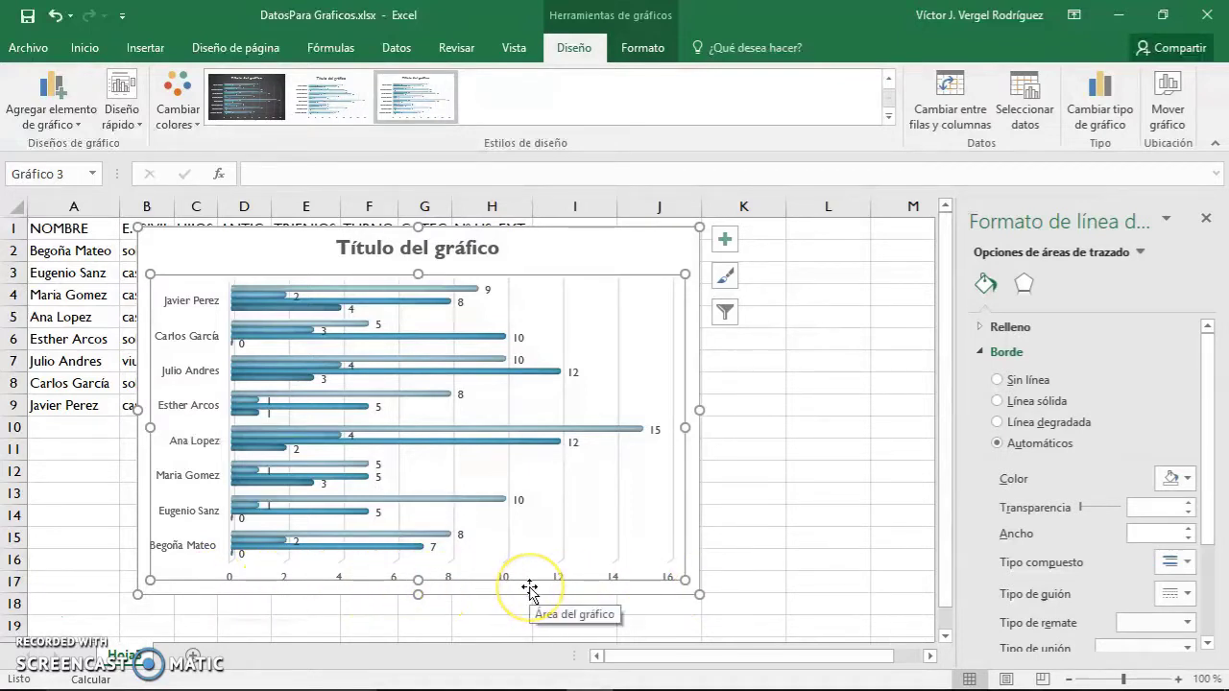
click(563, 256)
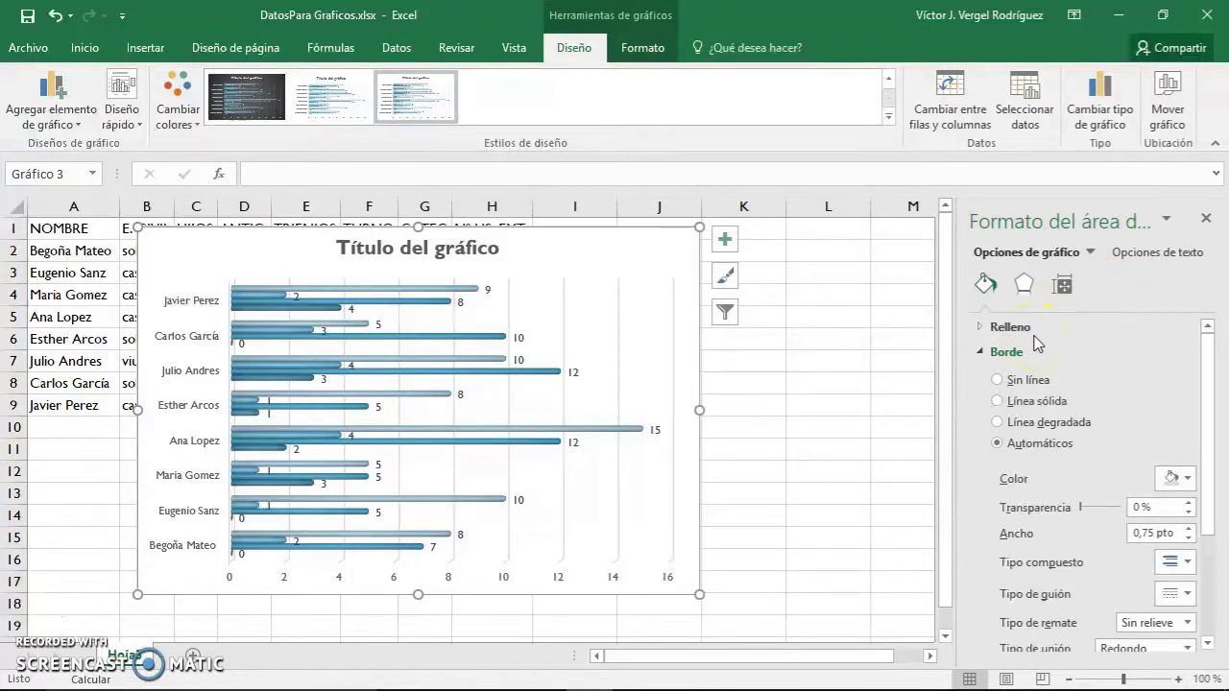
click(380, 246)
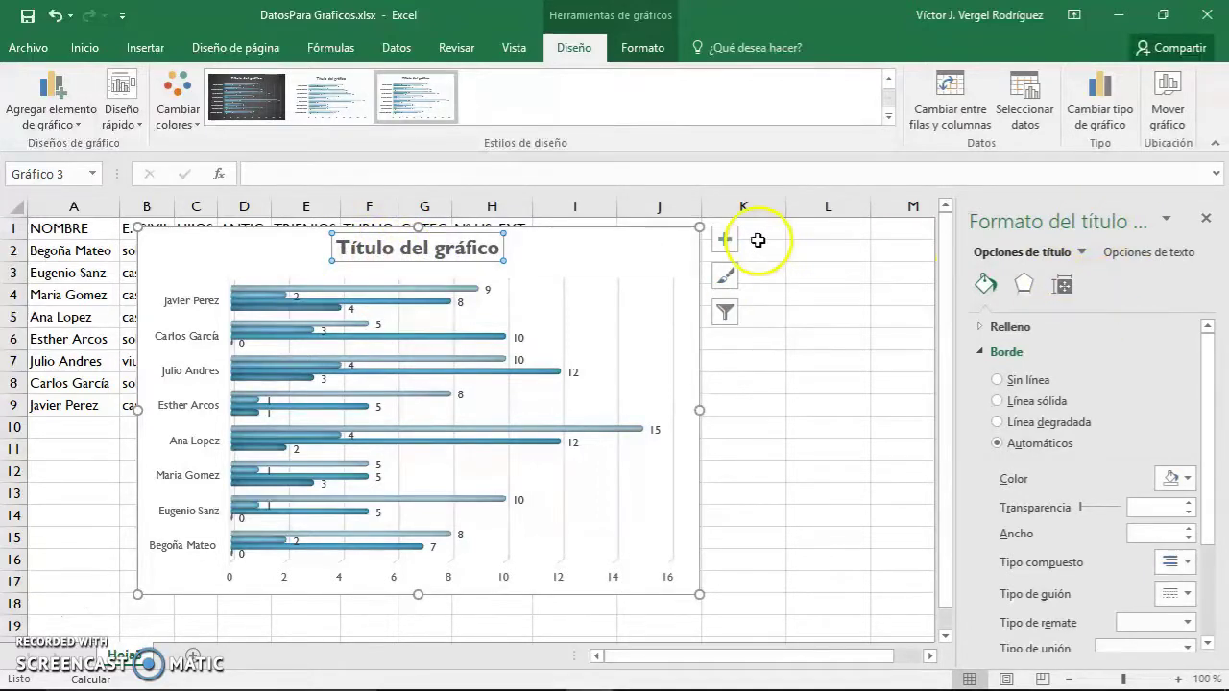
click(656, 237)
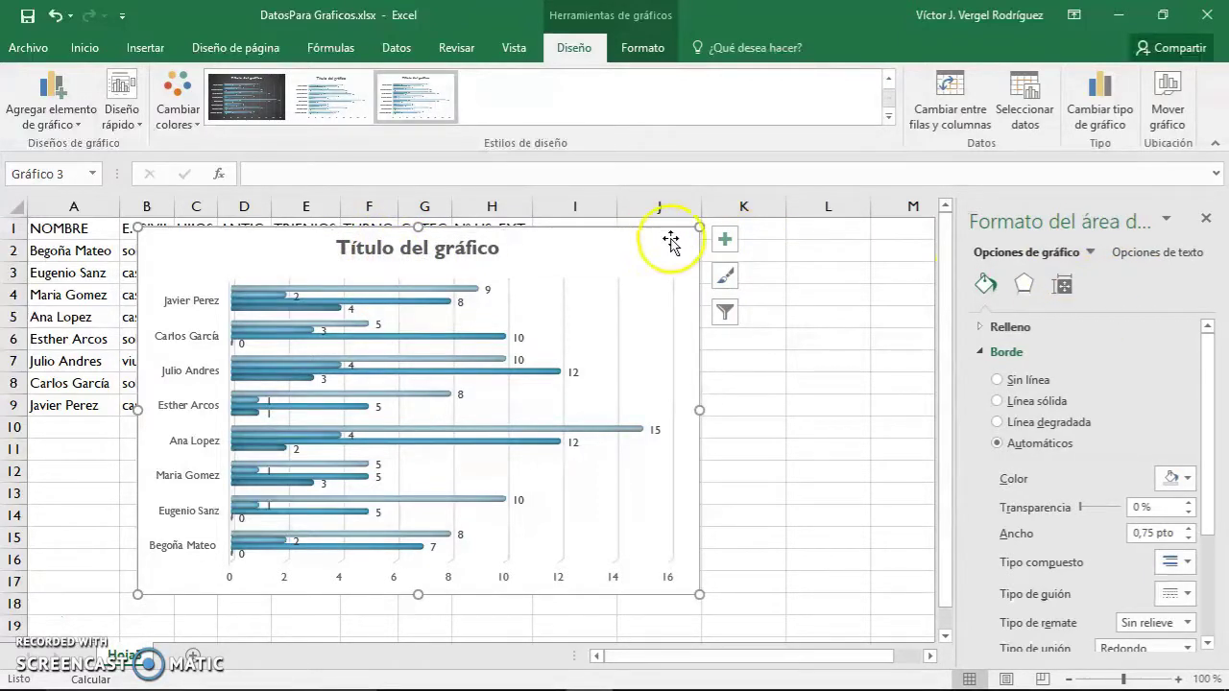
click(1164, 223)
click(965, 257)
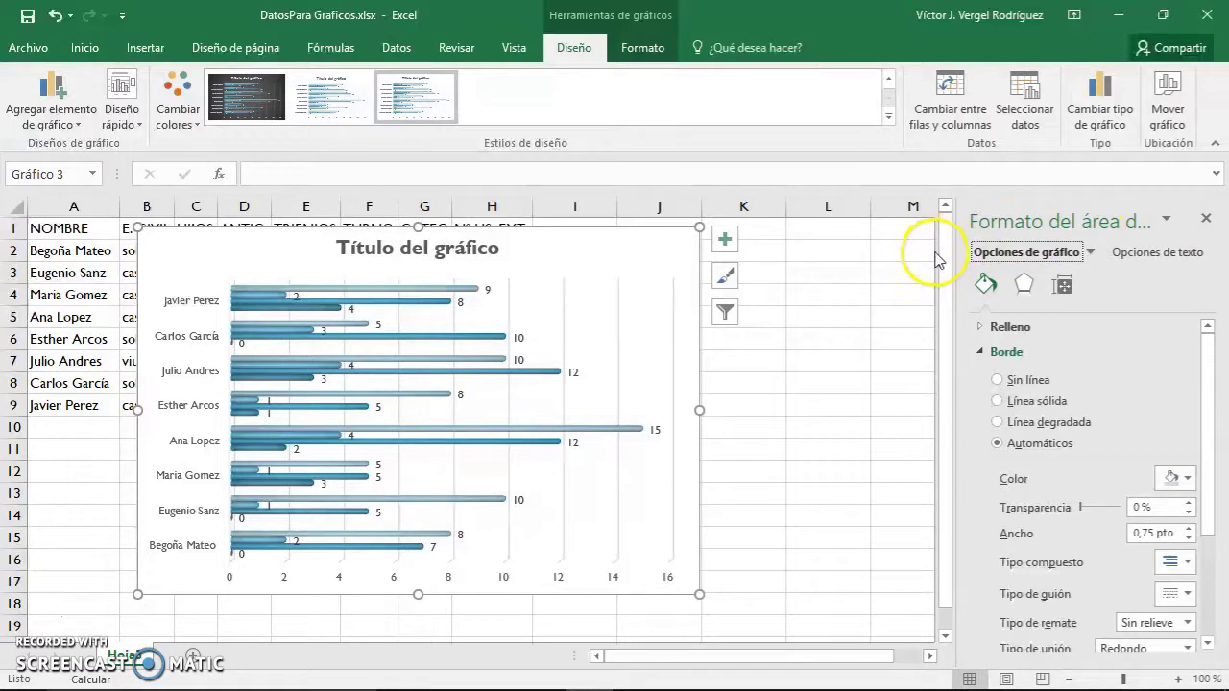
click(181, 316)
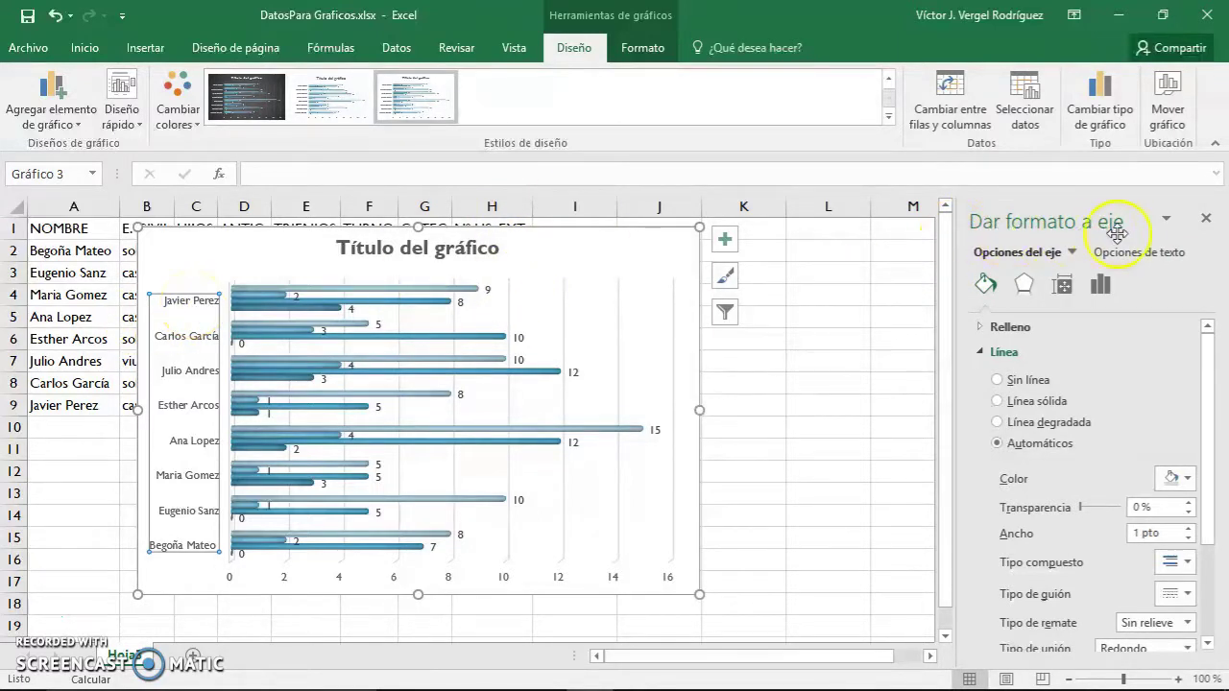
click(279, 534)
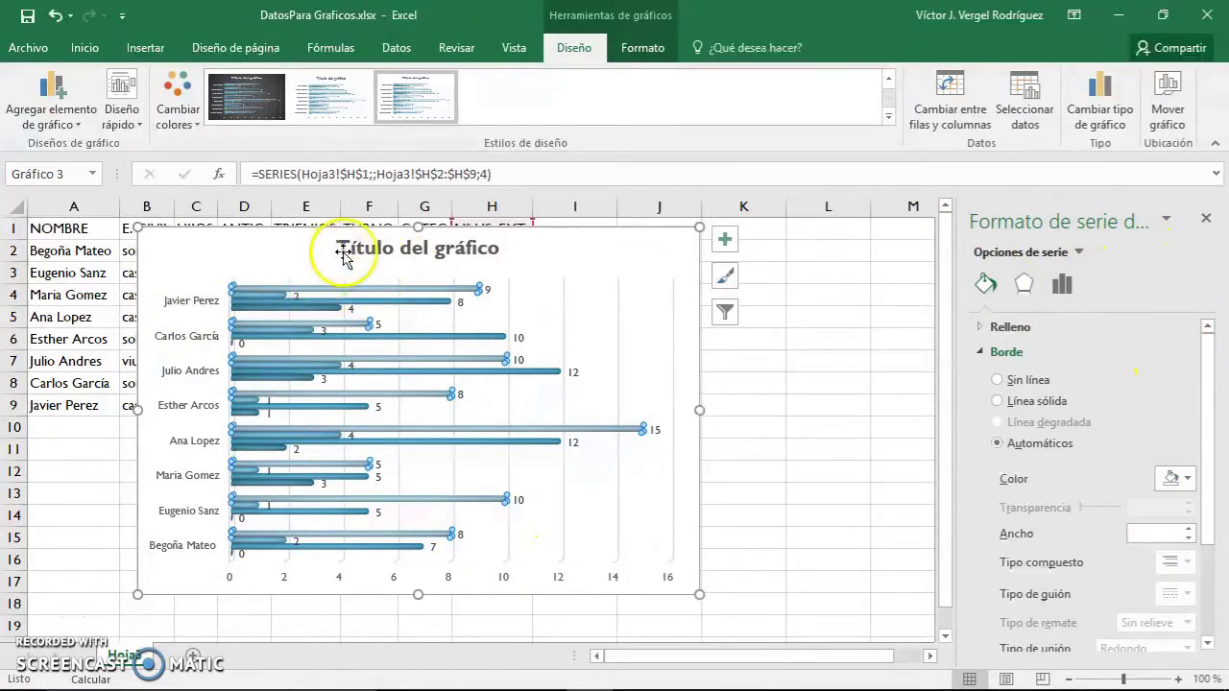
click(1206, 218)
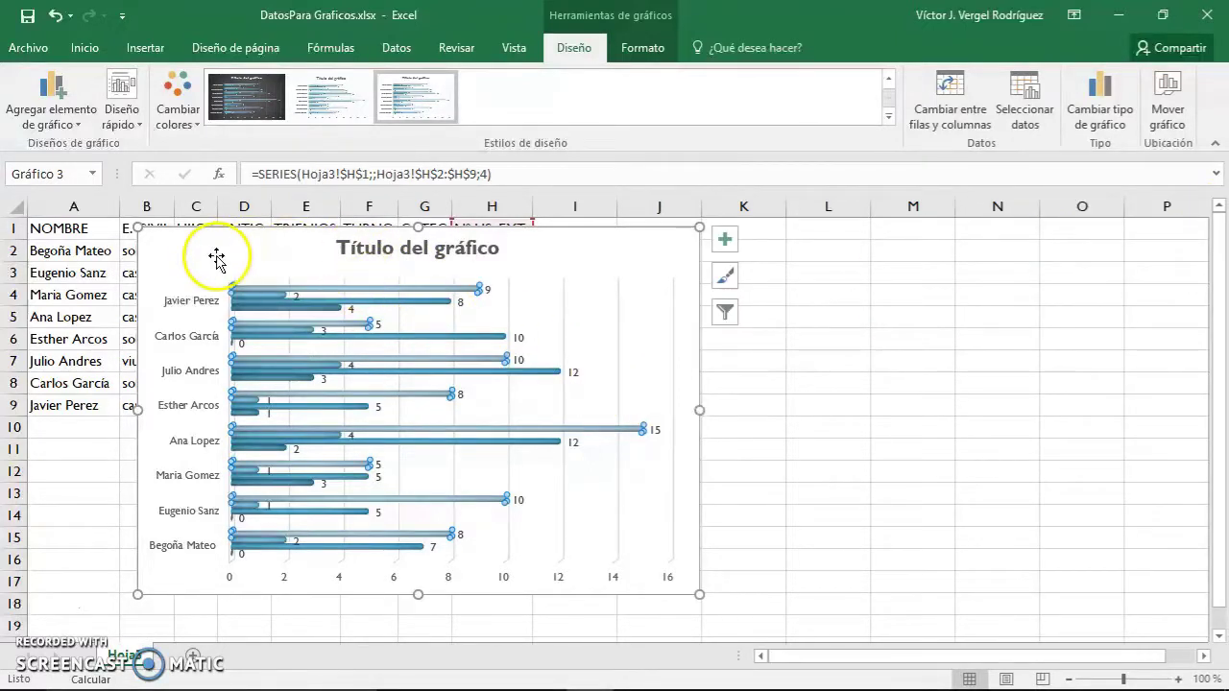
click(220, 255)
double_click(146, 244)
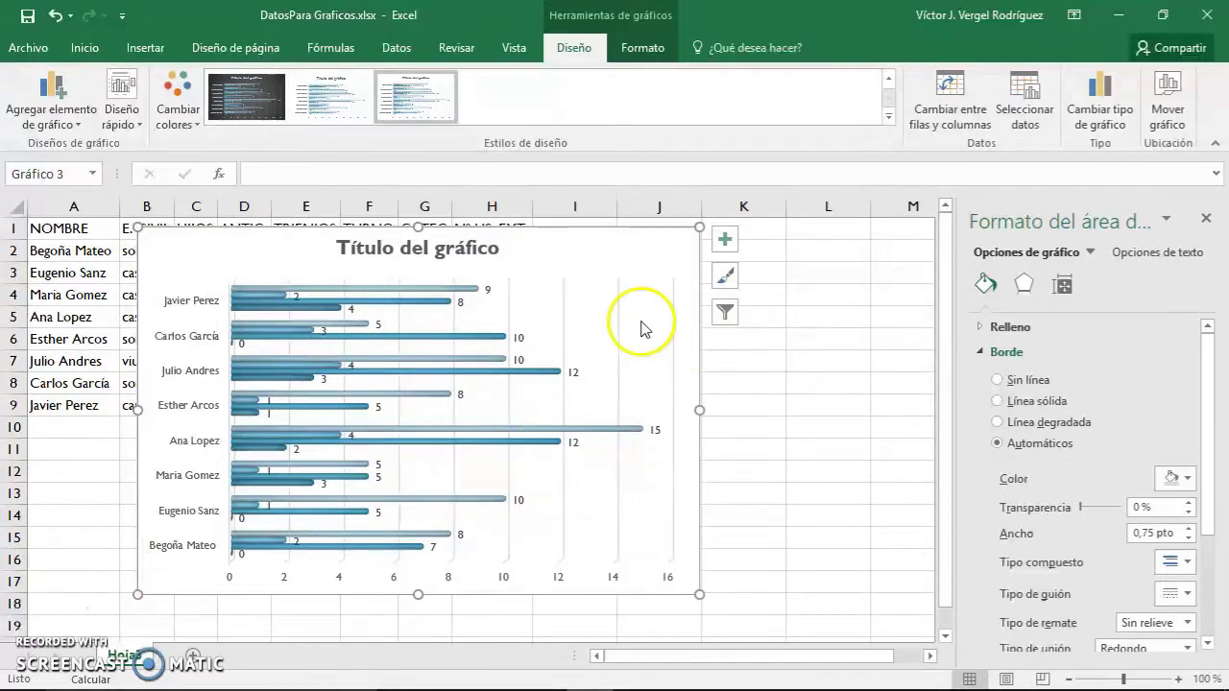
Step: Select the chart title and expand its Relleno de texto options under Opciones de texto
click(409, 247)
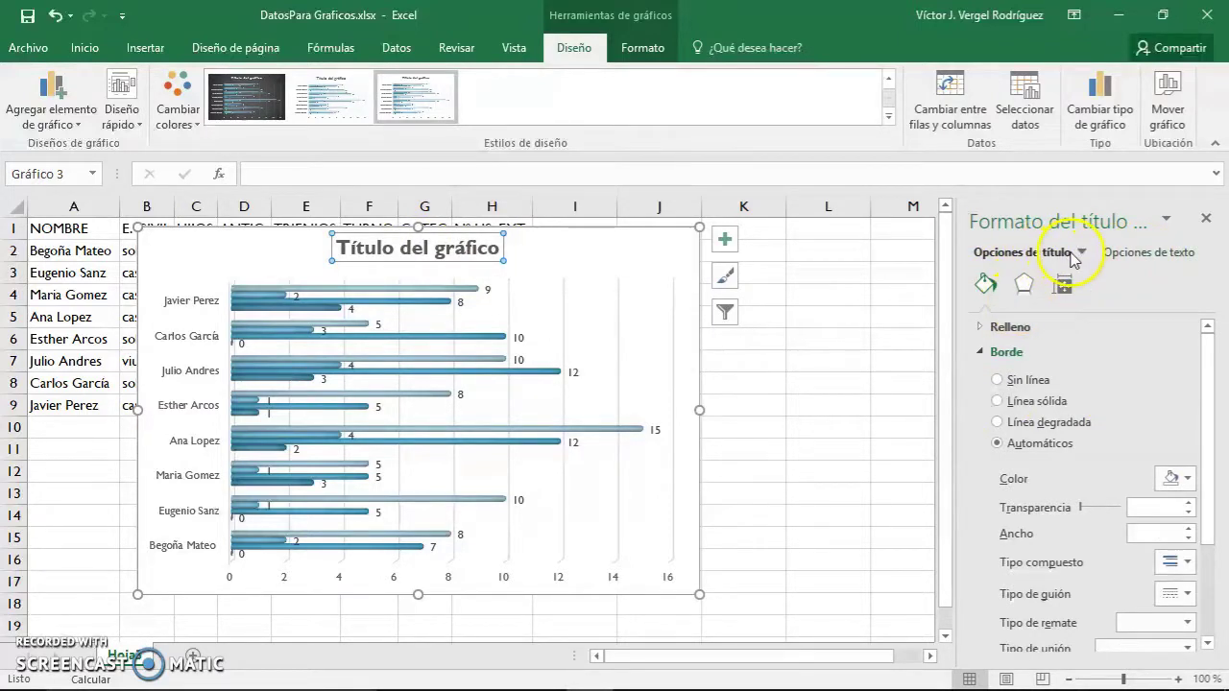
click(1082, 253)
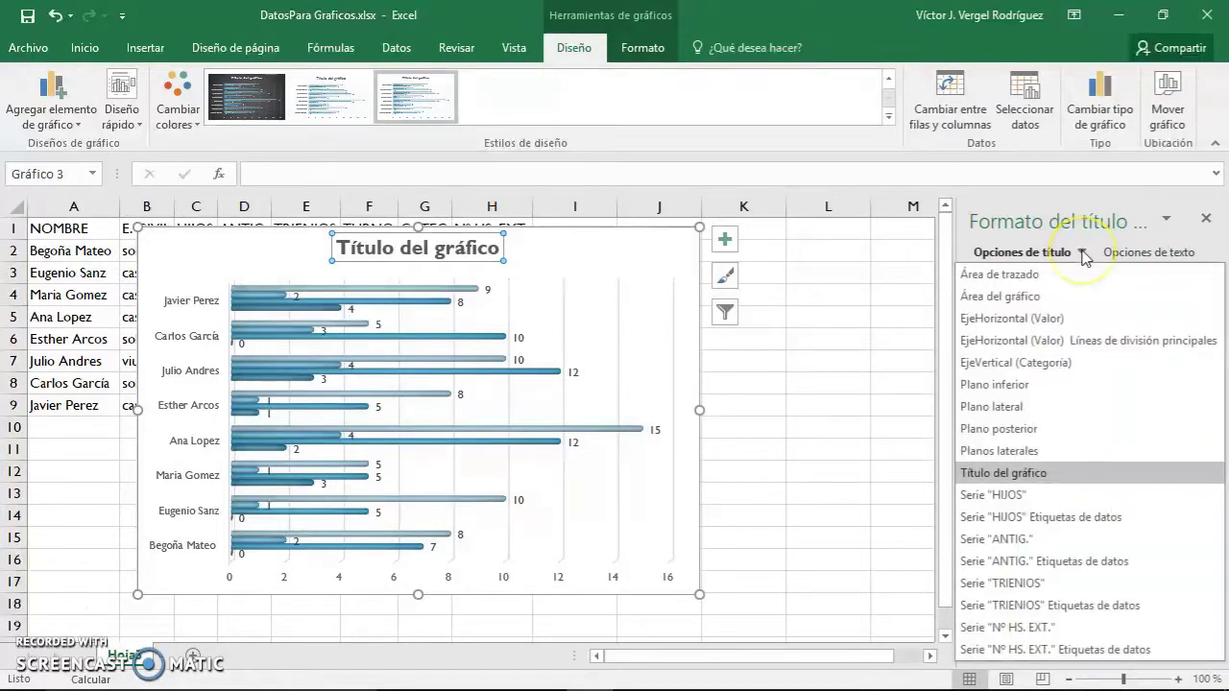
click(1209, 259)
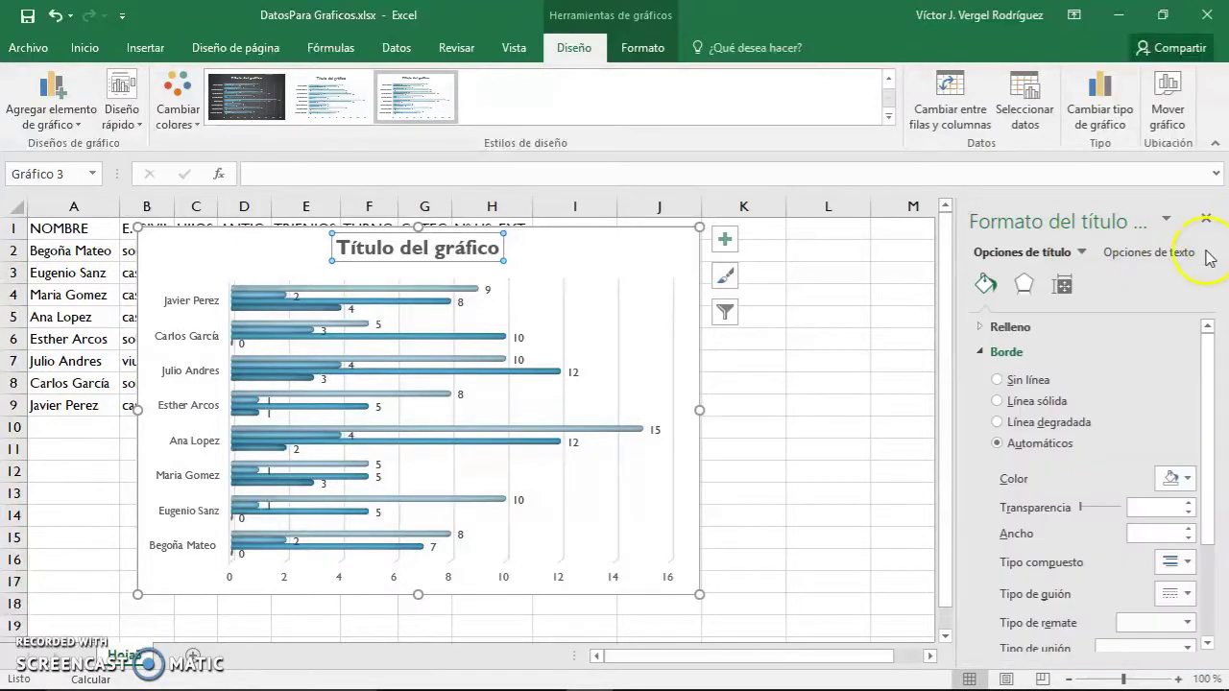
click(1187, 256)
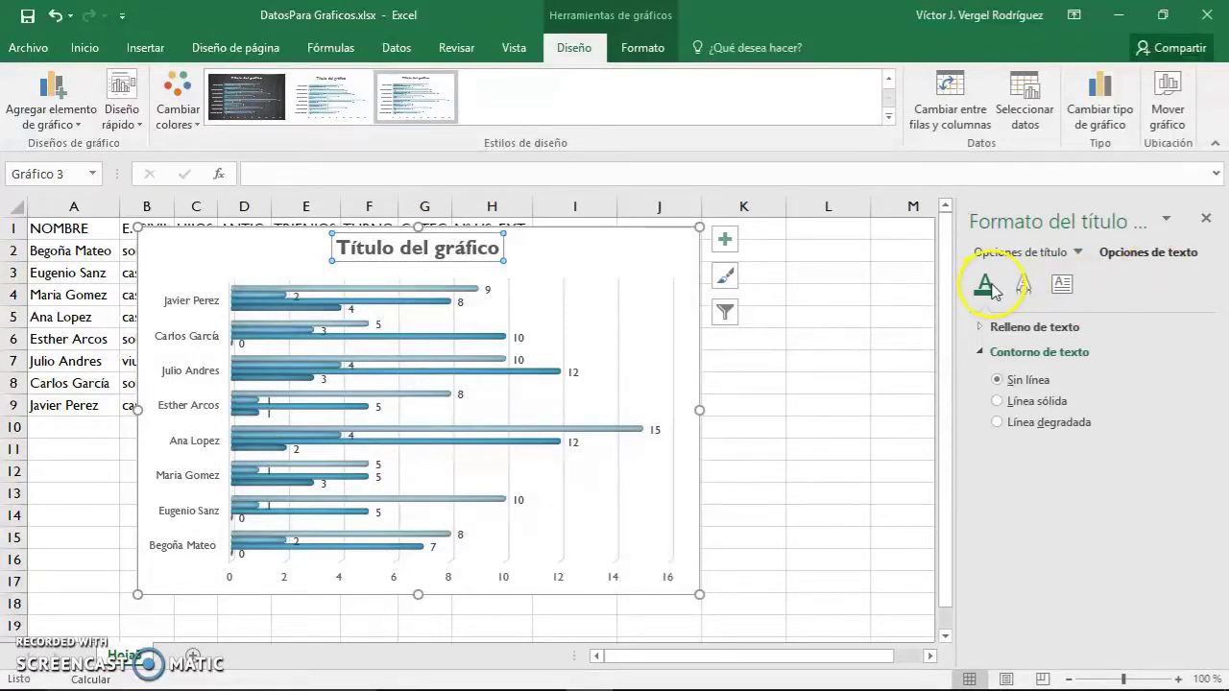
click(1025, 288)
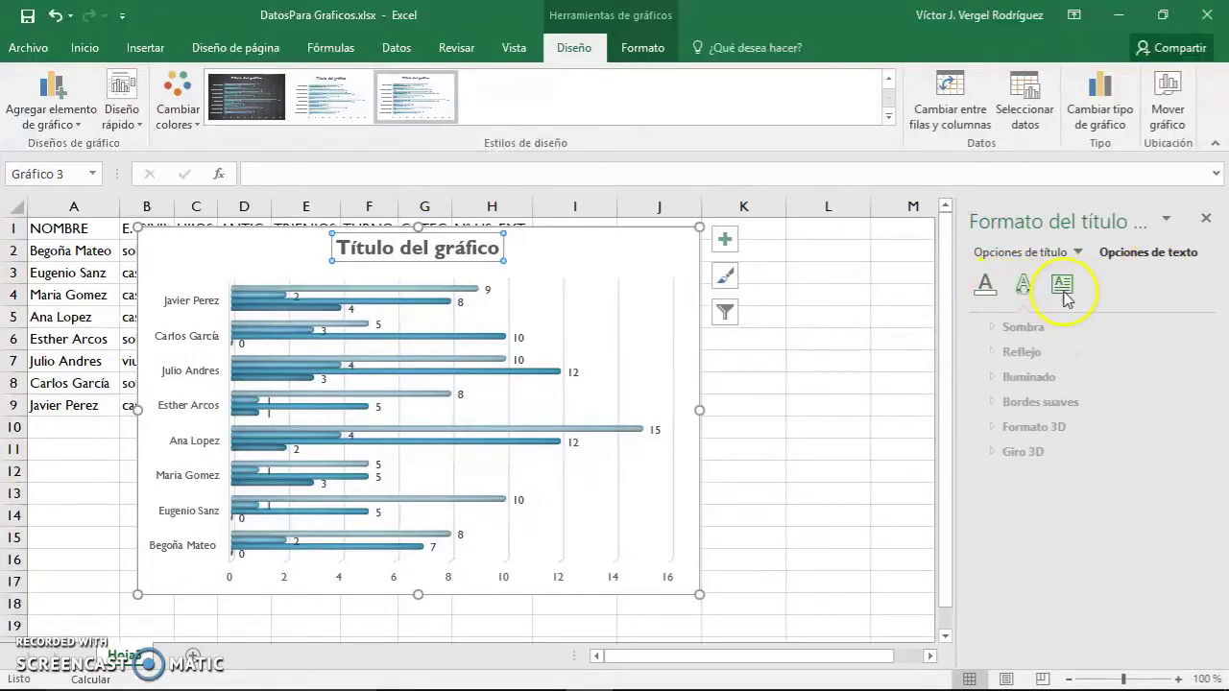
click(1060, 285)
click(985, 289)
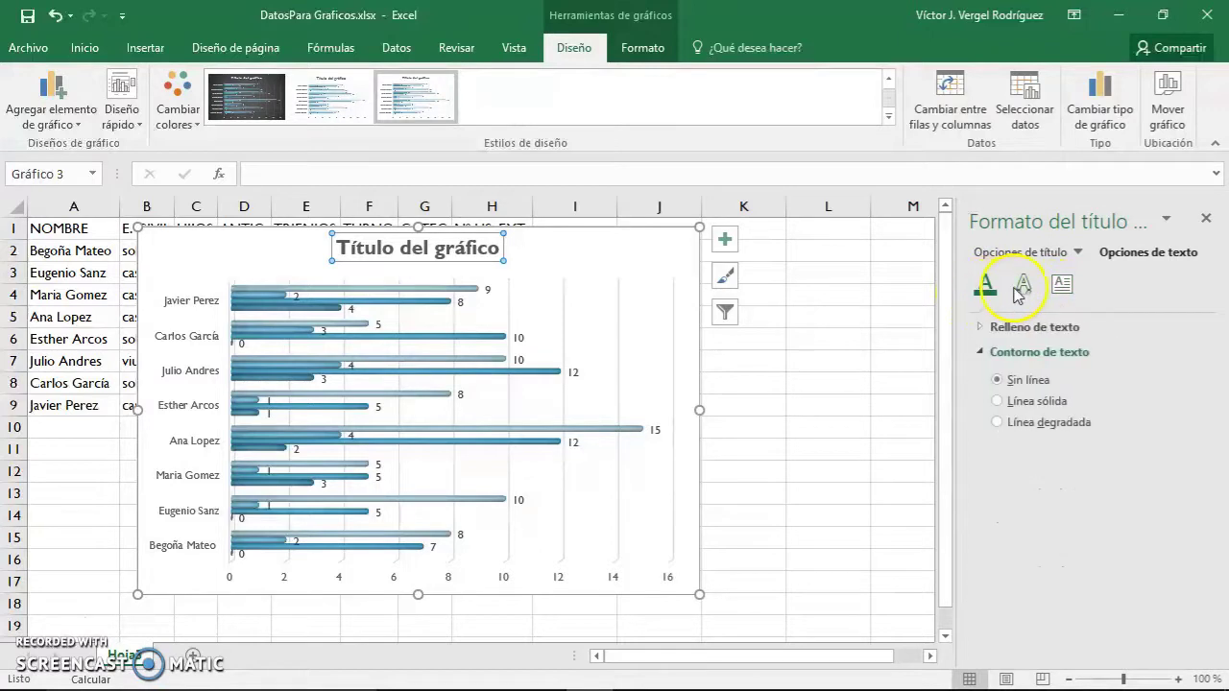
click(1023, 284)
click(1060, 284)
click(989, 286)
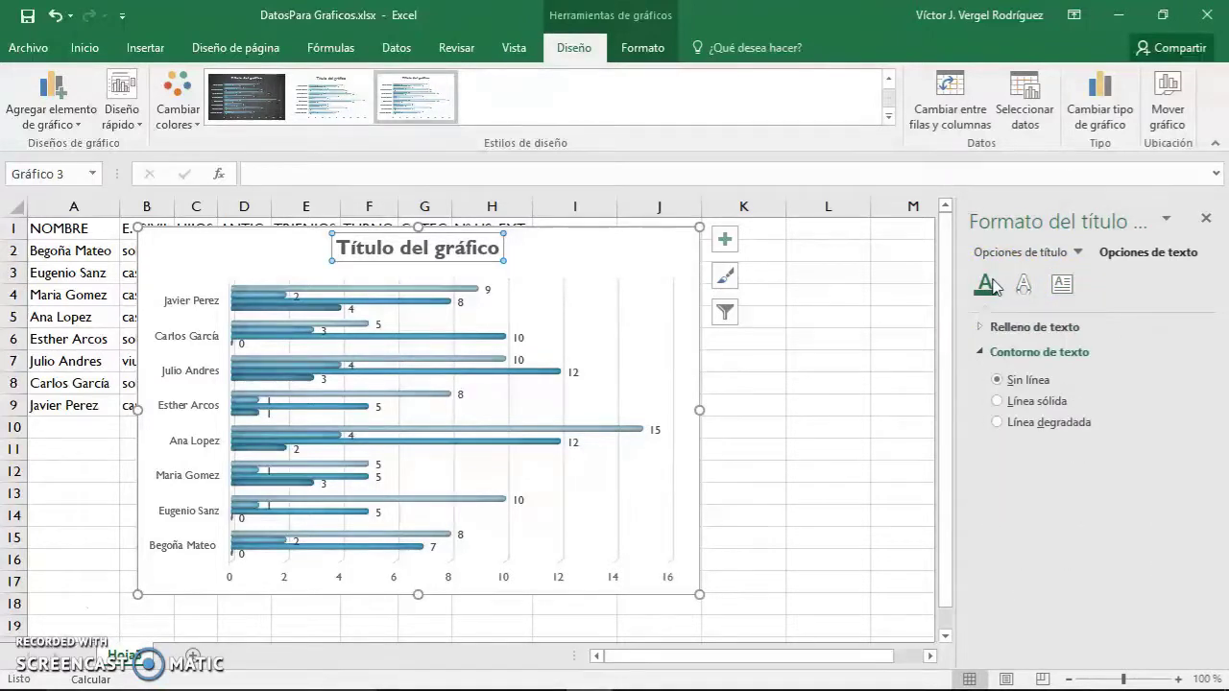
click(984, 326)
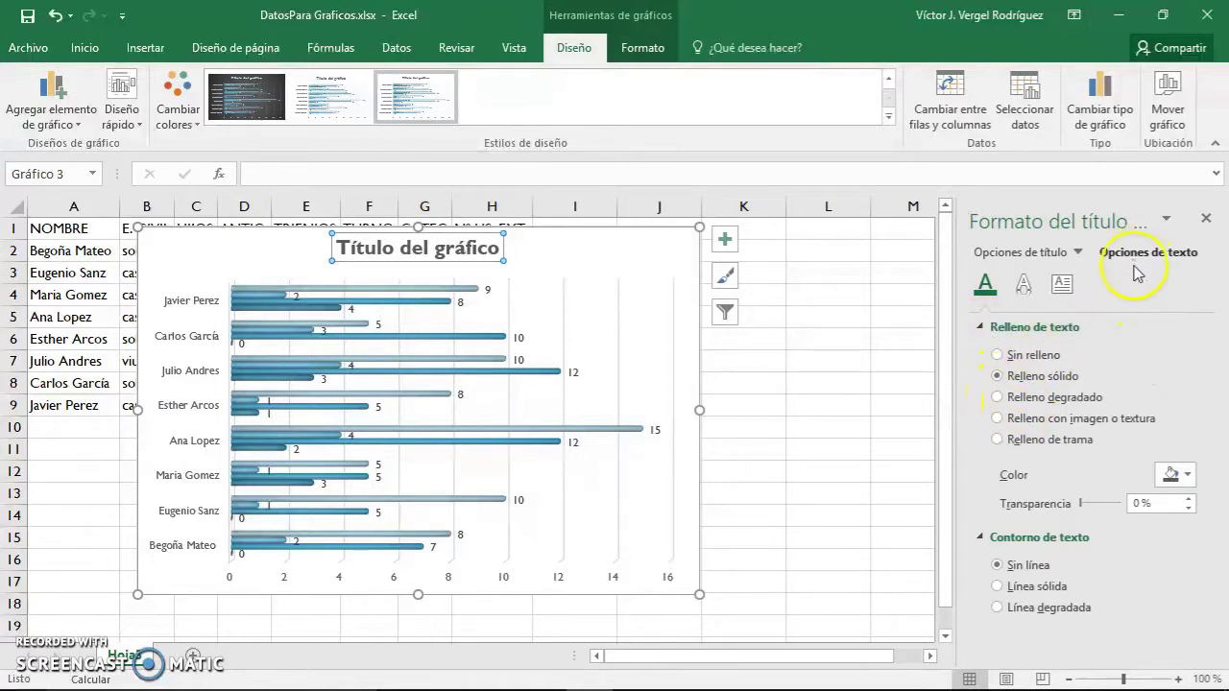
Step: Give the title text a pale pink linear gradient fill, deleting extra stops until two remain
click(998, 398)
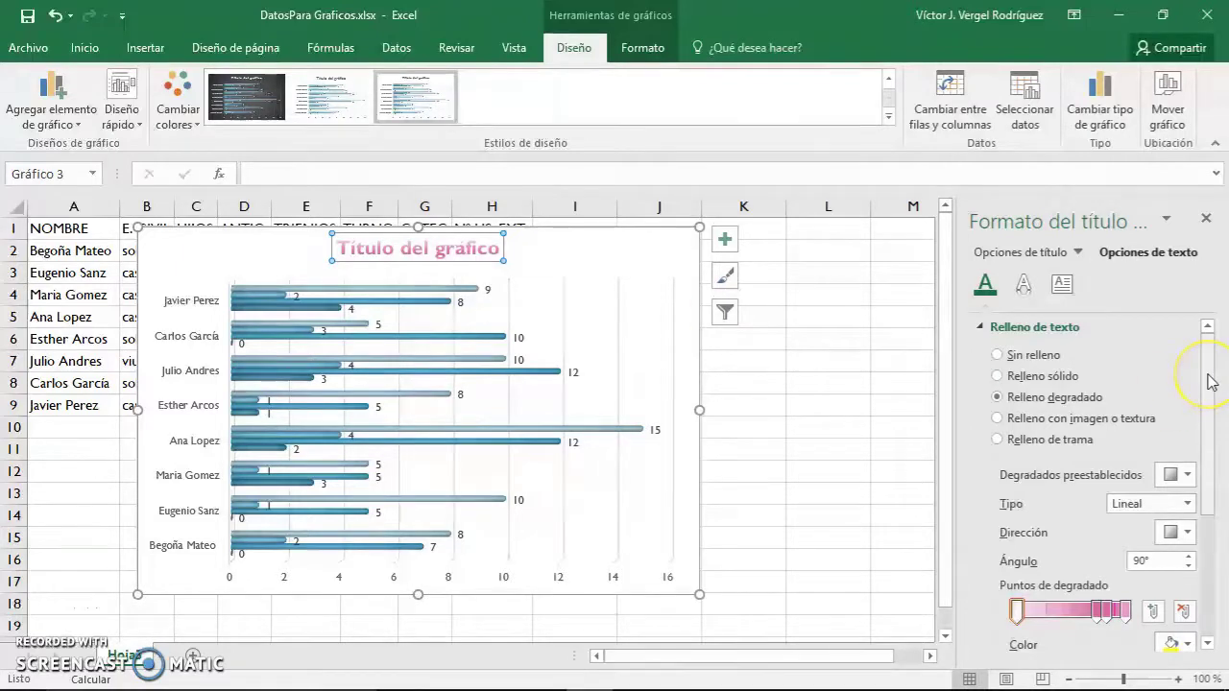
drag(1211, 381, 1216, 440)
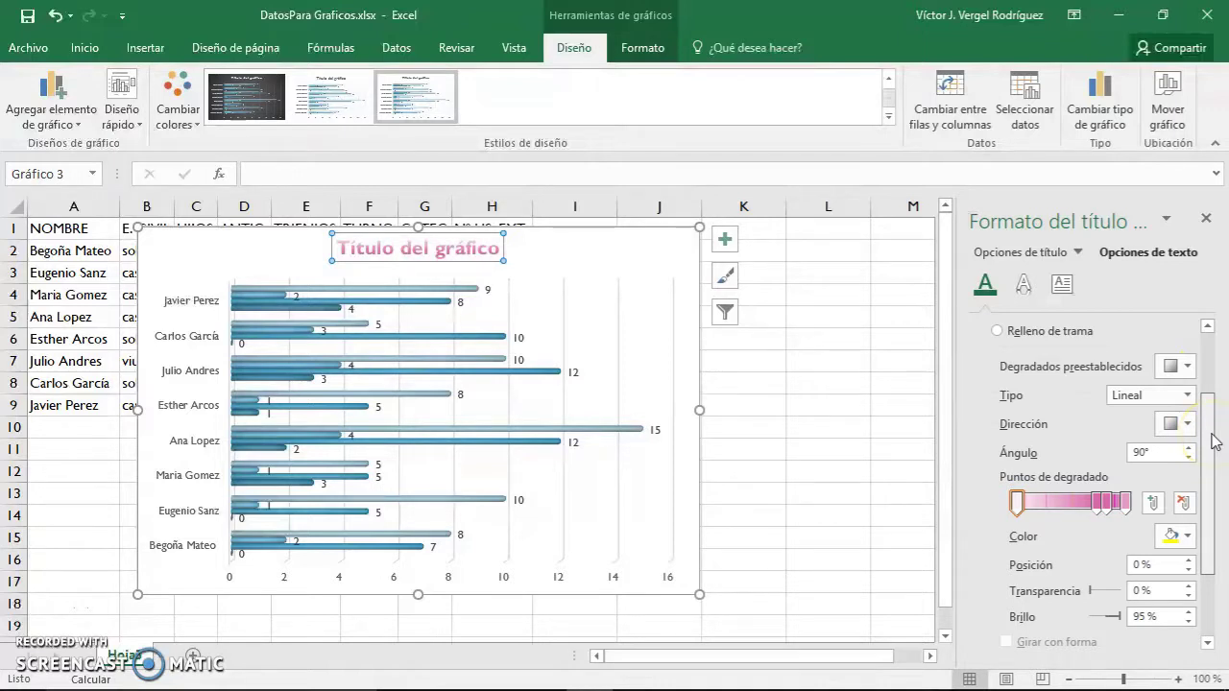
mouse_move(1216, 440)
mouse_down()
mouse_move(1226, 374)
mouse_move(1223, 394)
mouse_up()
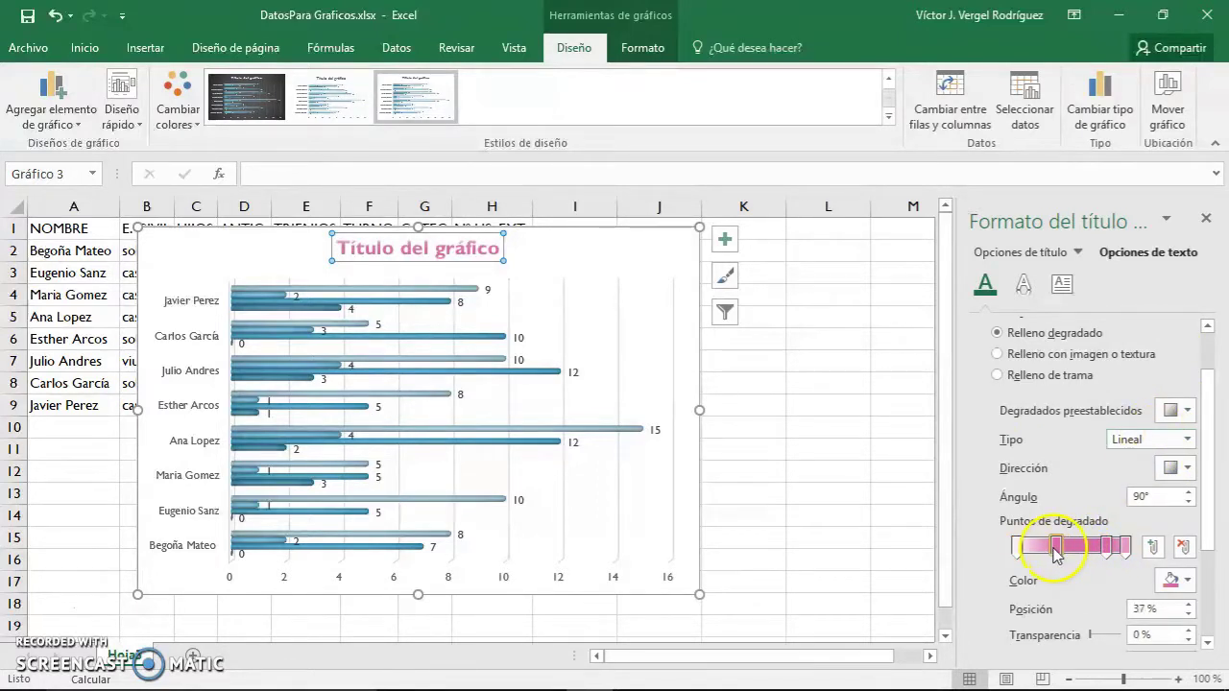
click(1090, 548)
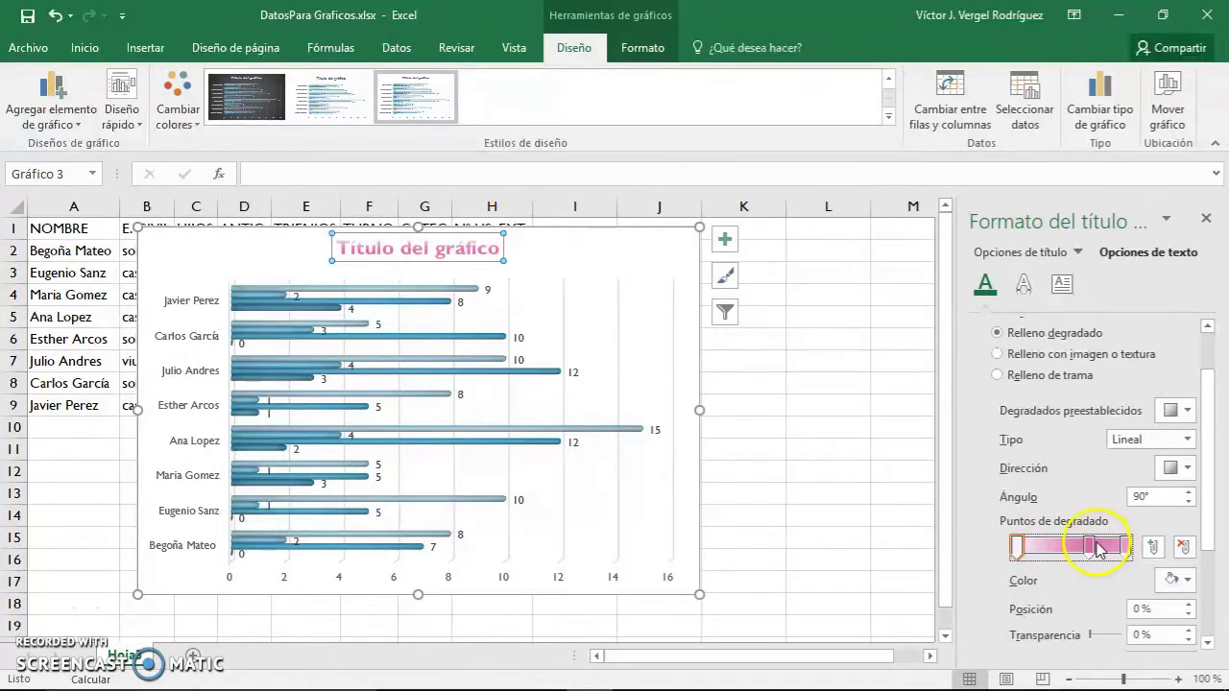
click(1081, 548)
mouse_move(1133, 555)
mouse_down()
mouse_move(1090, 557)
mouse_move(1083, 625)
mouse_up()
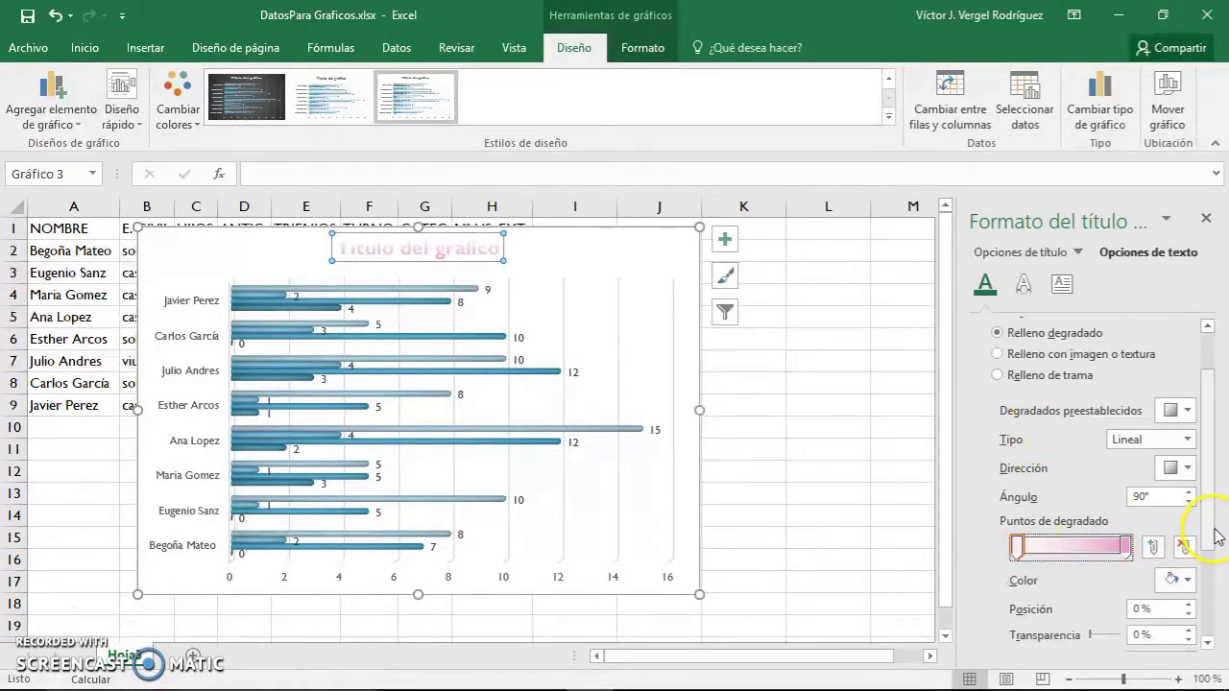
drag(1208, 533, 1212, 626)
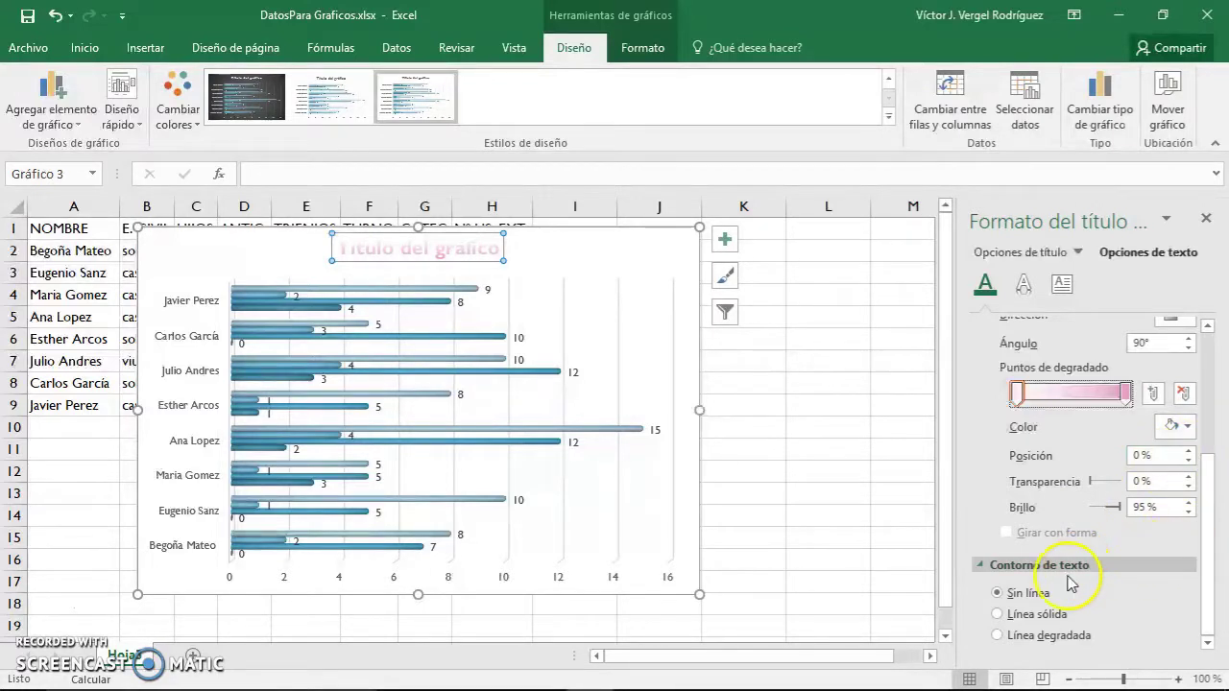
Step: Give the chart title text a solid dark-coloured outline
click(1008, 616)
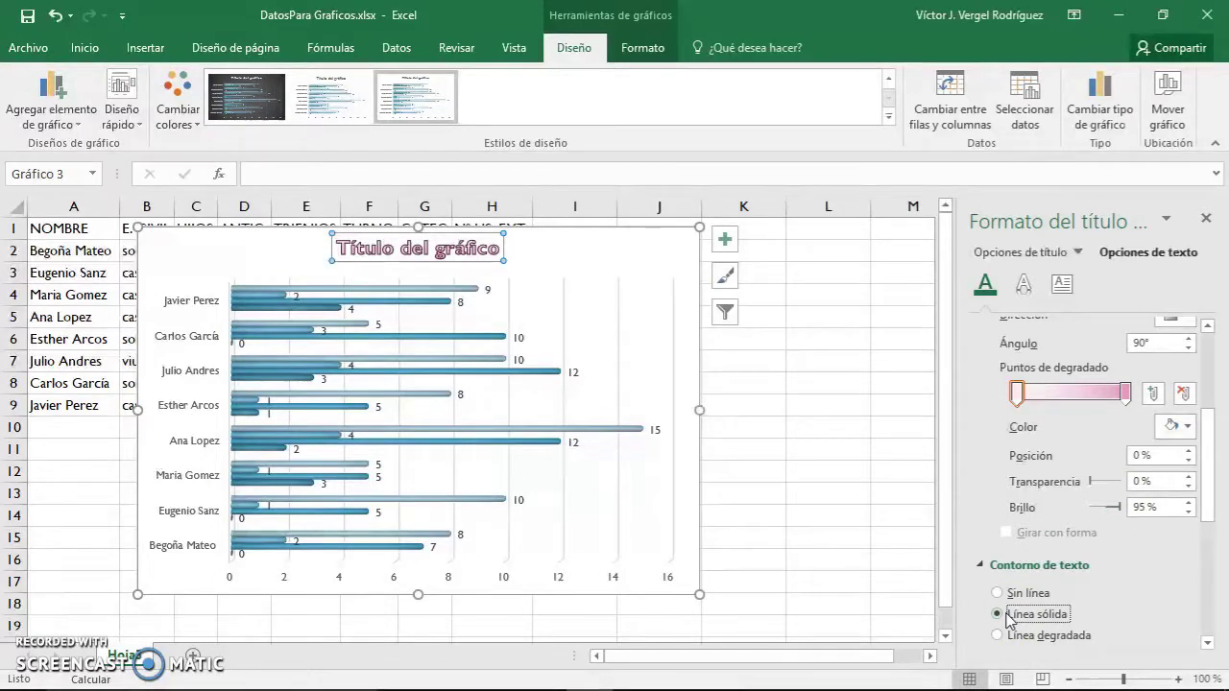
scroll(1225, 533, down, 4)
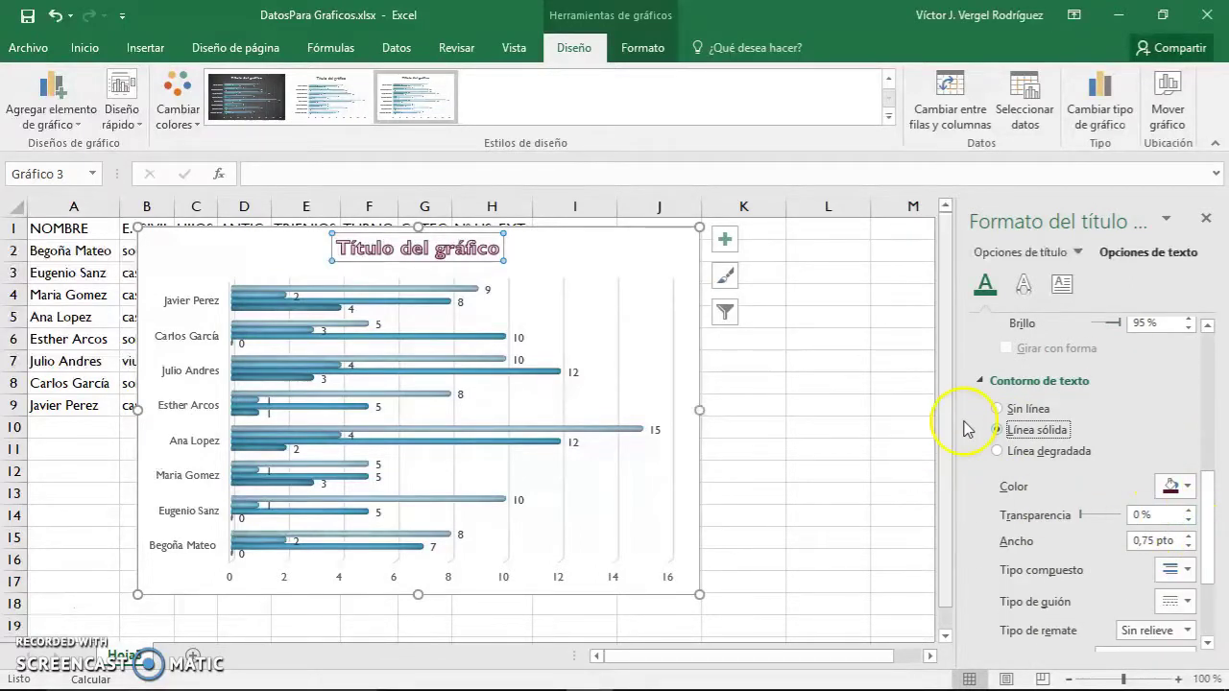
click(1008, 408)
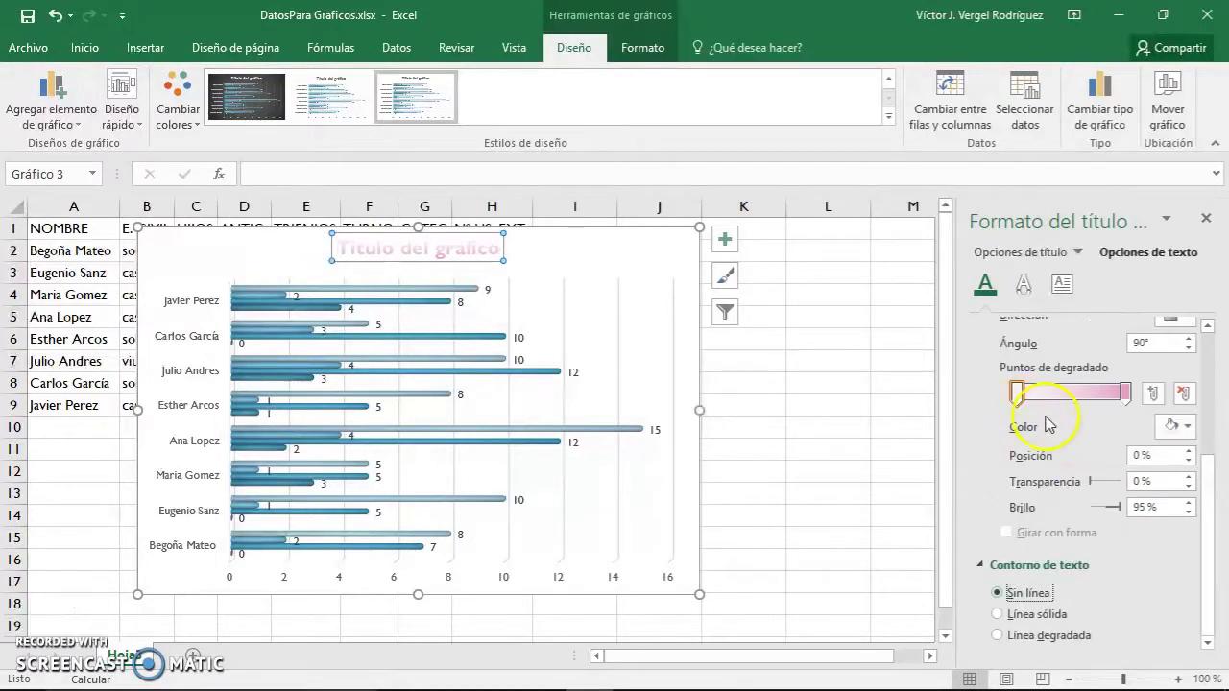
click(1052, 615)
scroll(1122, 577, down, 5)
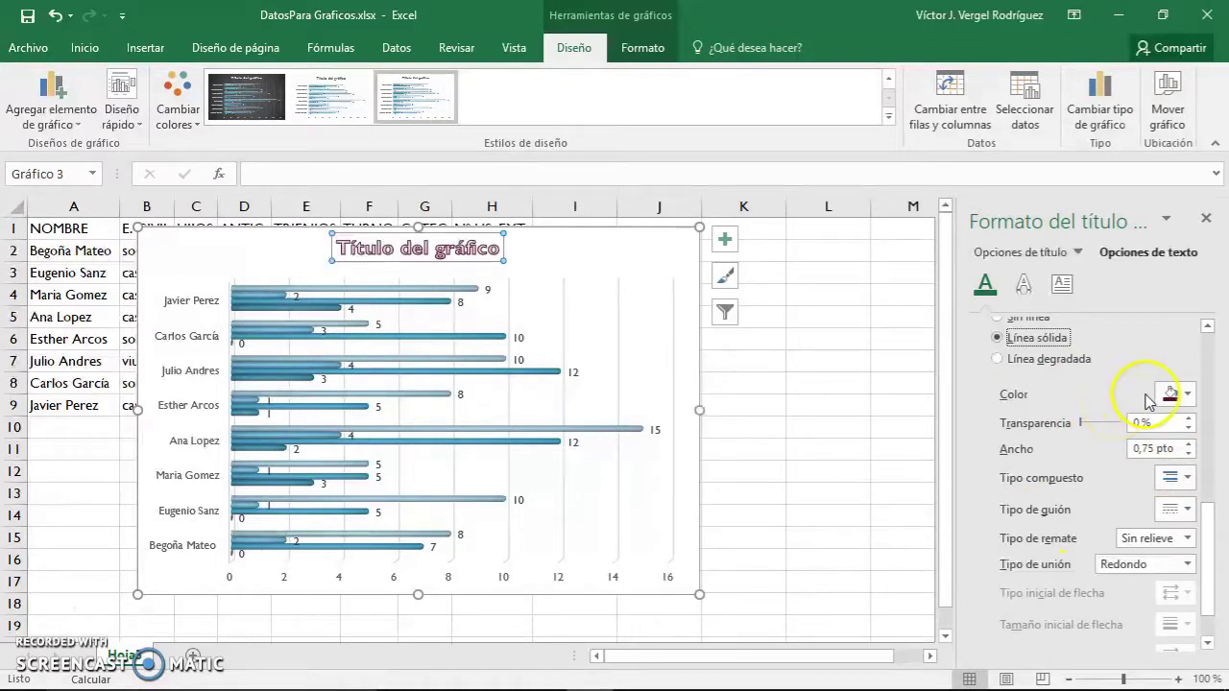
click(1189, 394)
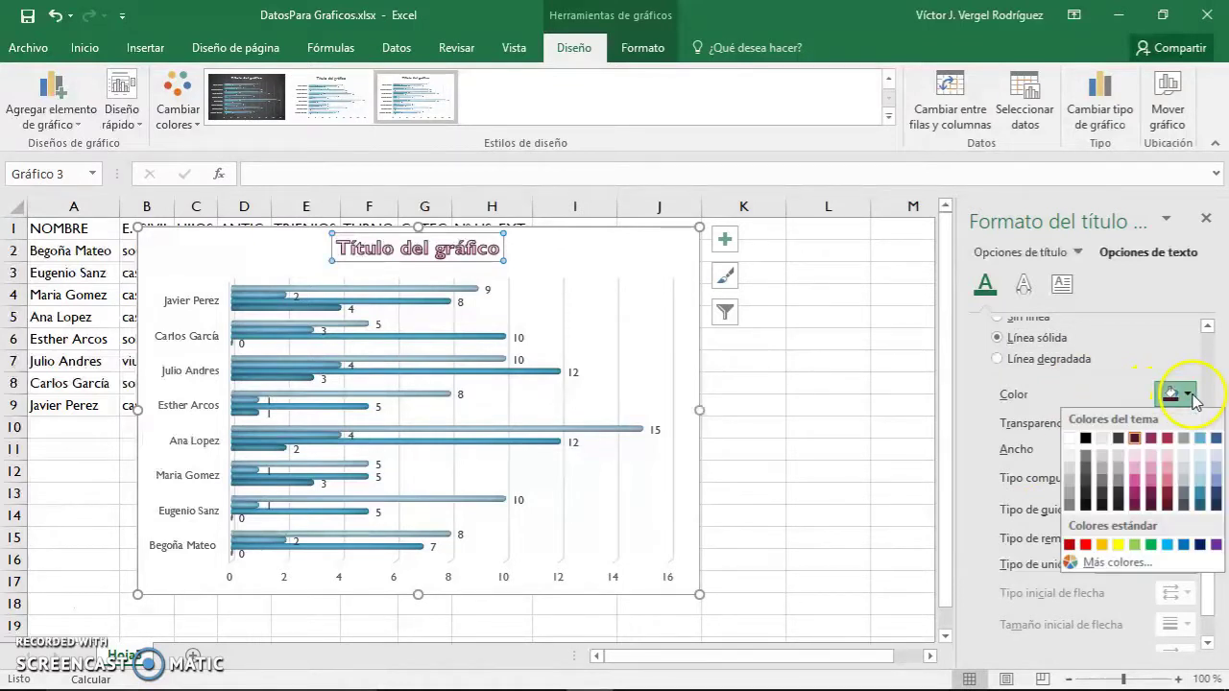
click(1086, 449)
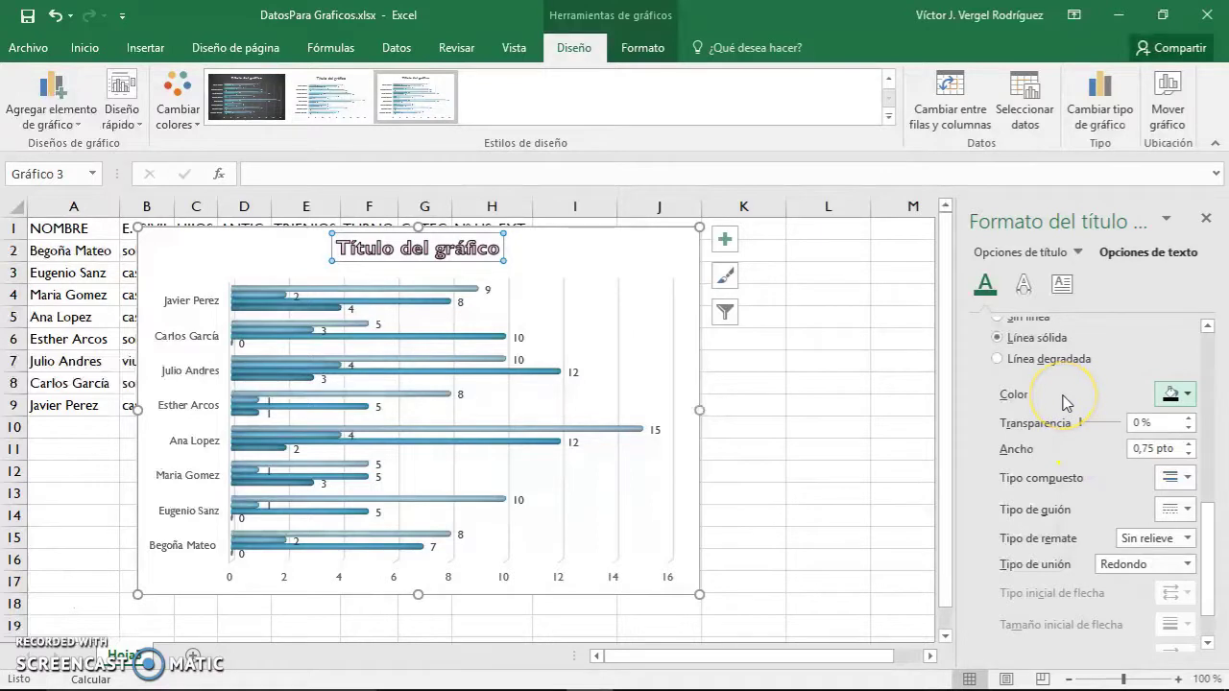
Step: Set the title outline to 1 pt width with Redondo caps and Bisel joins
scroll(1117, 410, down, 1)
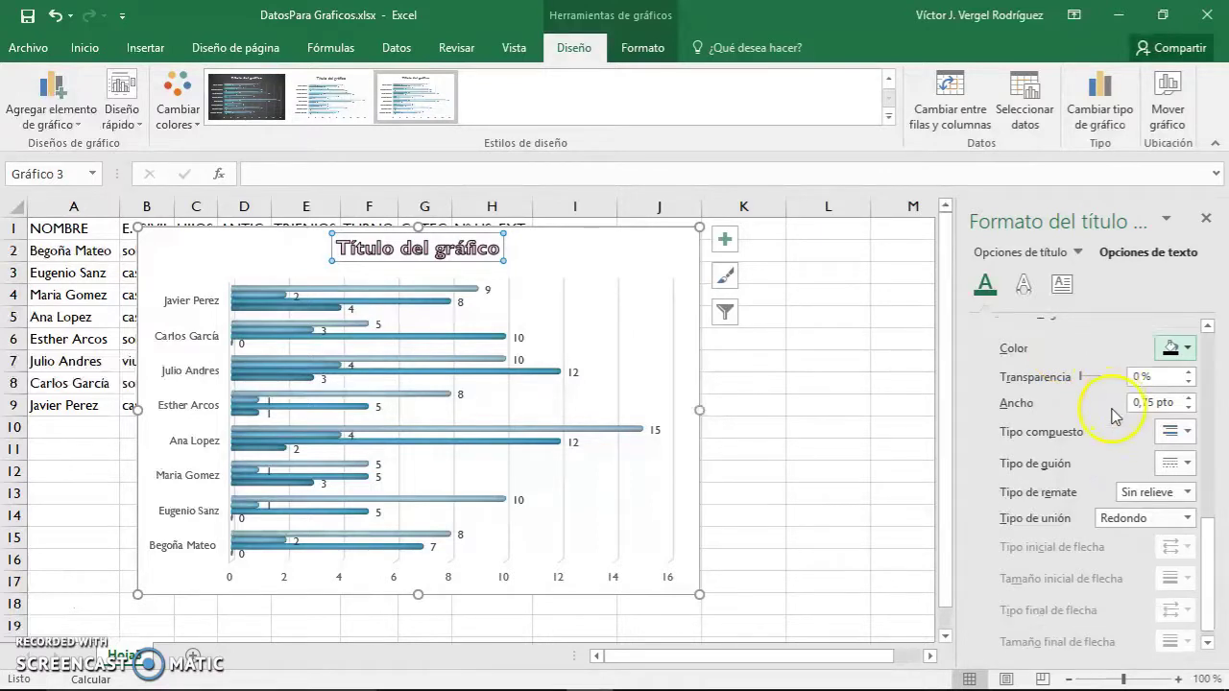
click(1190, 398)
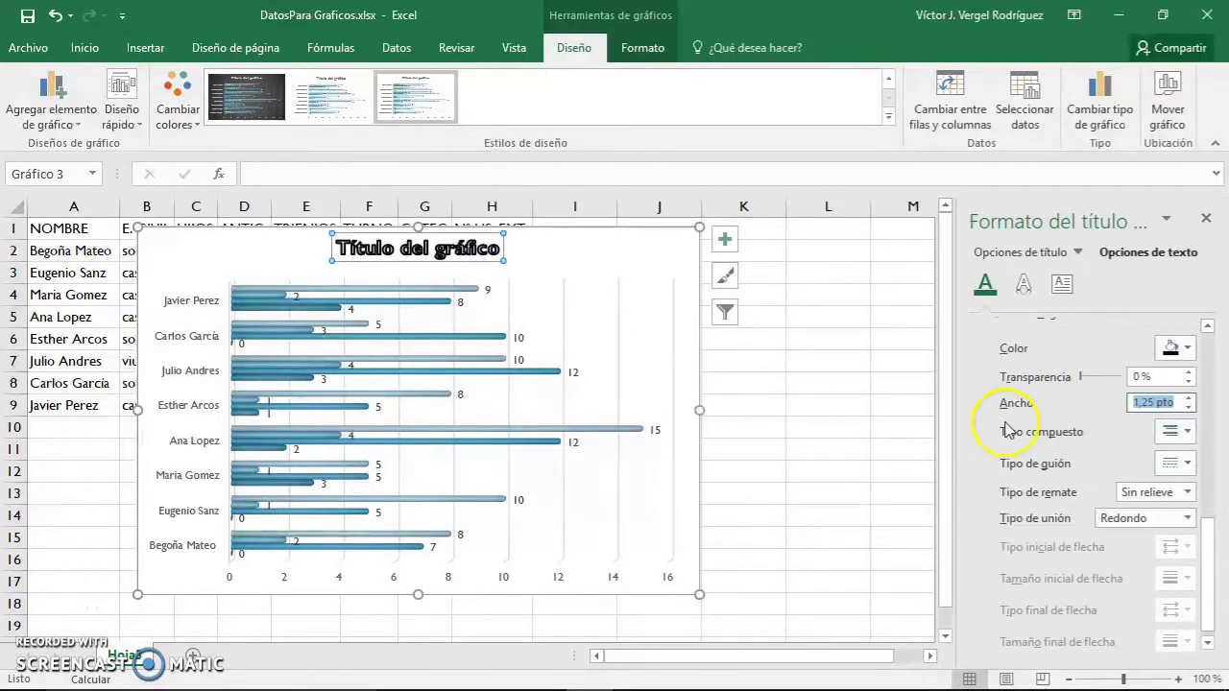
click(1190, 408)
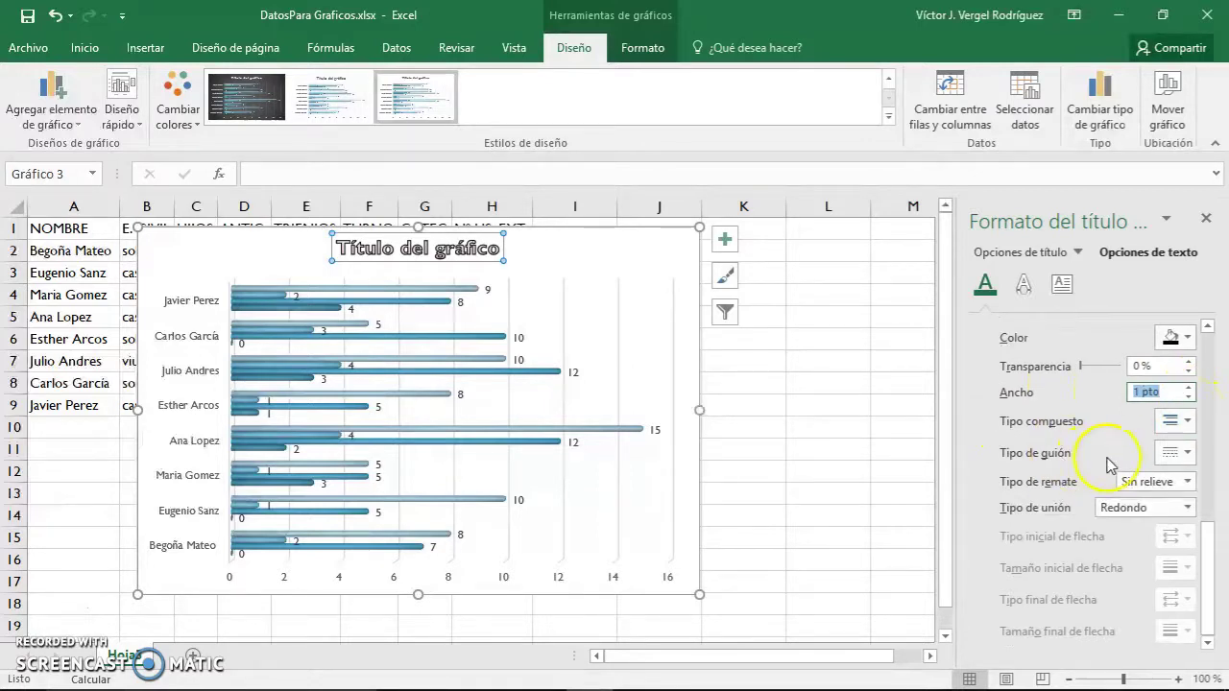
click(1188, 492)
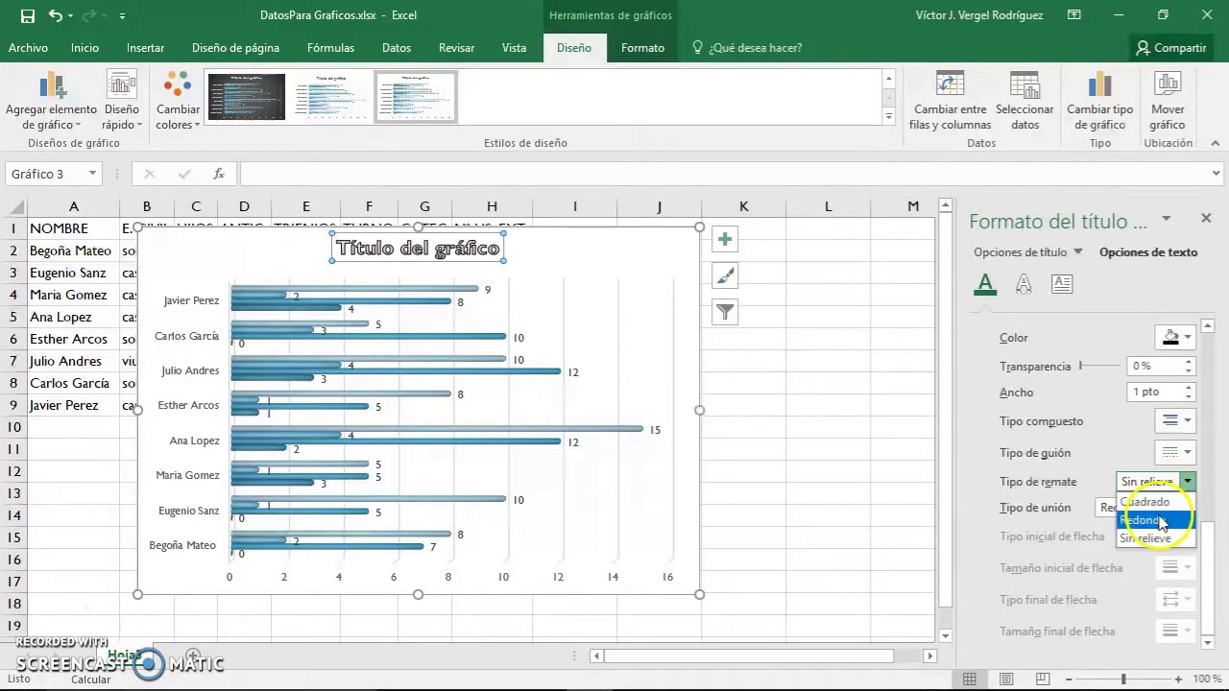
click(1162, 521)
click(1188, 507)
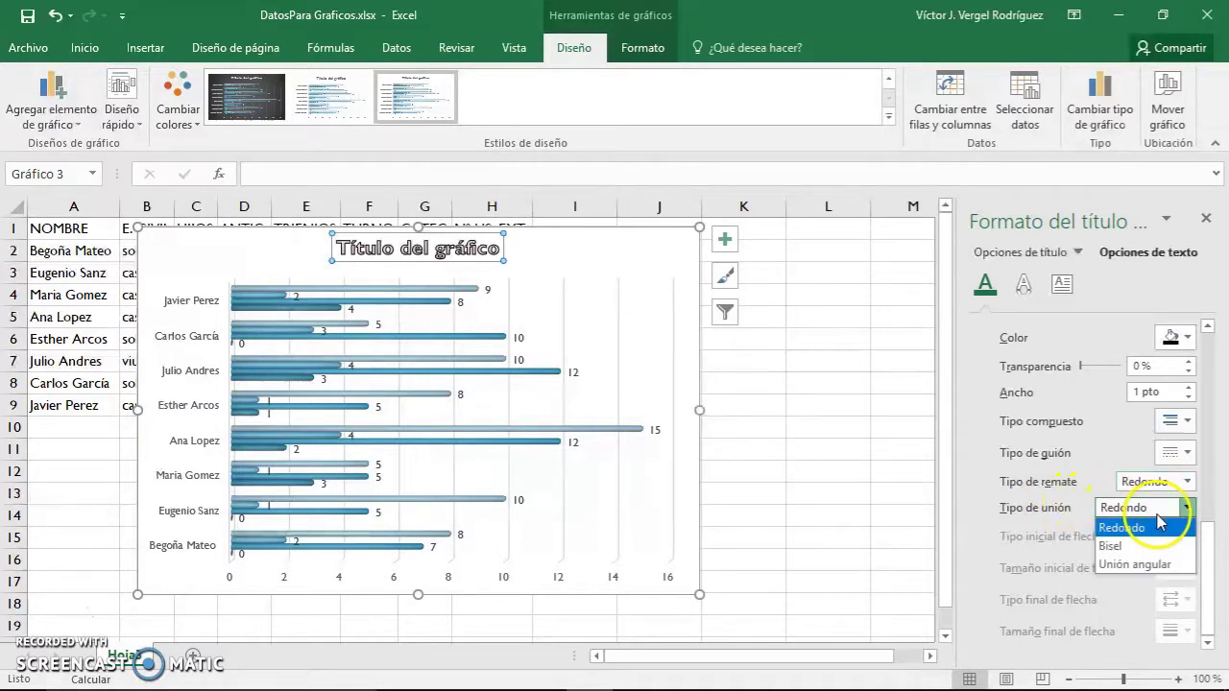
click(1147, 547)
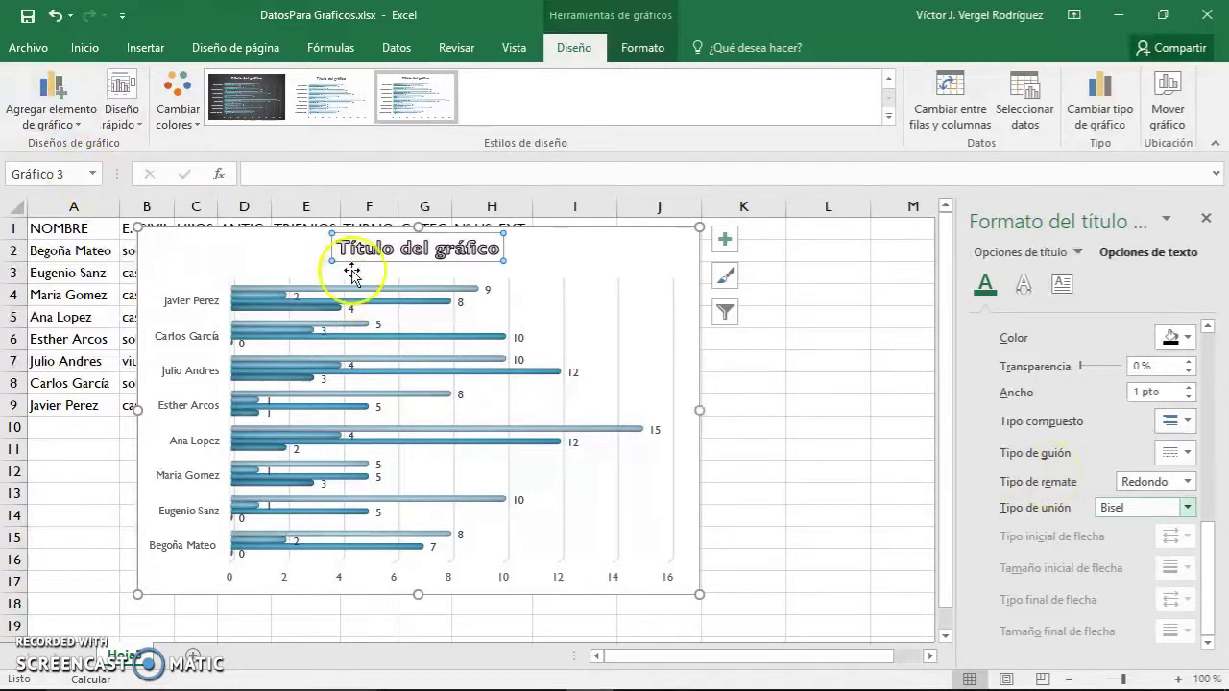
Step: Apply a yellow Interior shadow preset to the chart title text
scroll(1061, 415, up, 5)
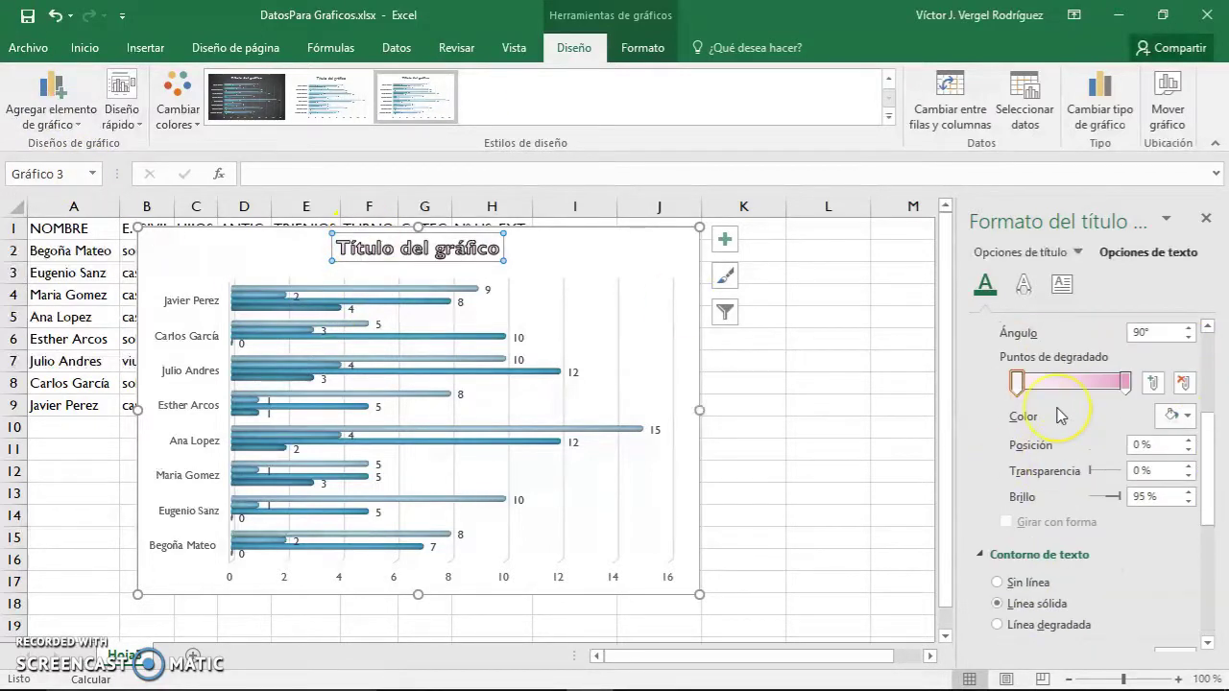
scroll(1061, 415, up, 3)
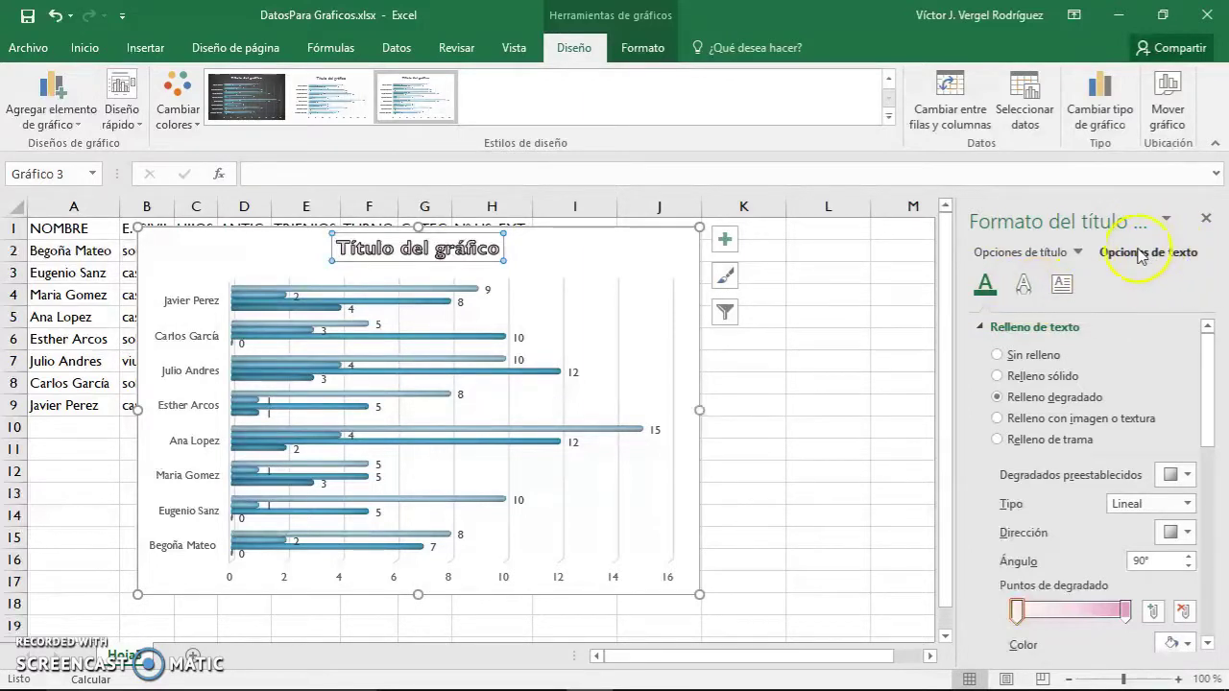
click(1025, 283)
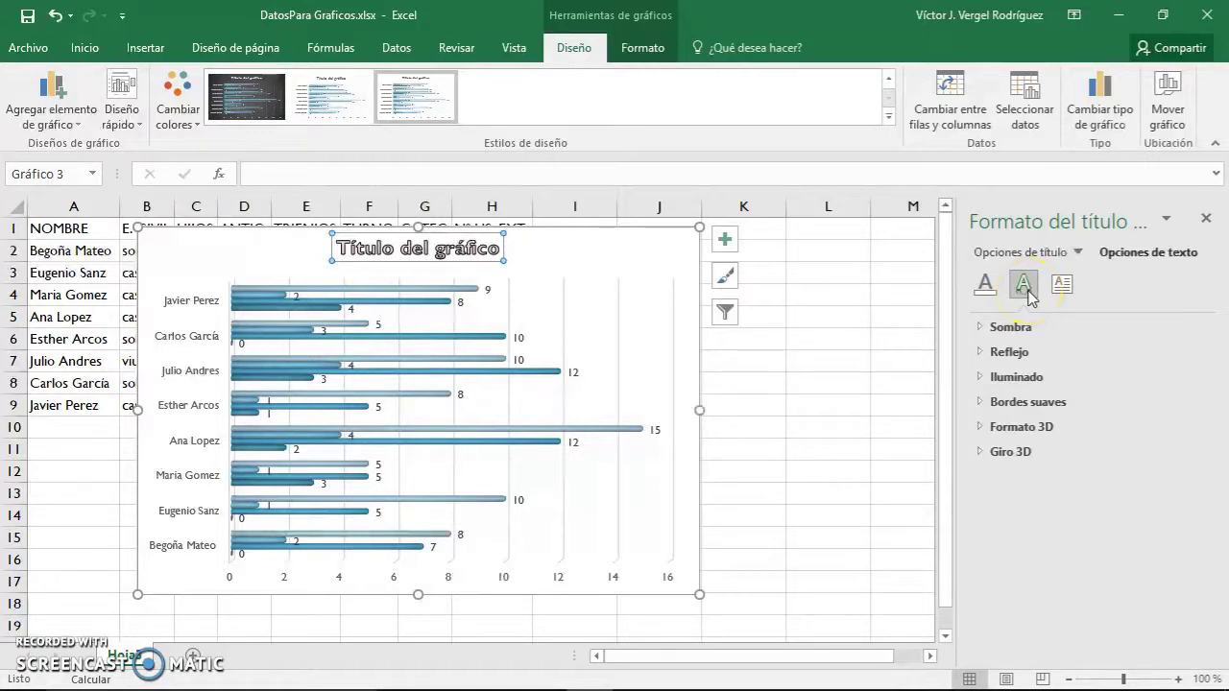
click(1025, 282)
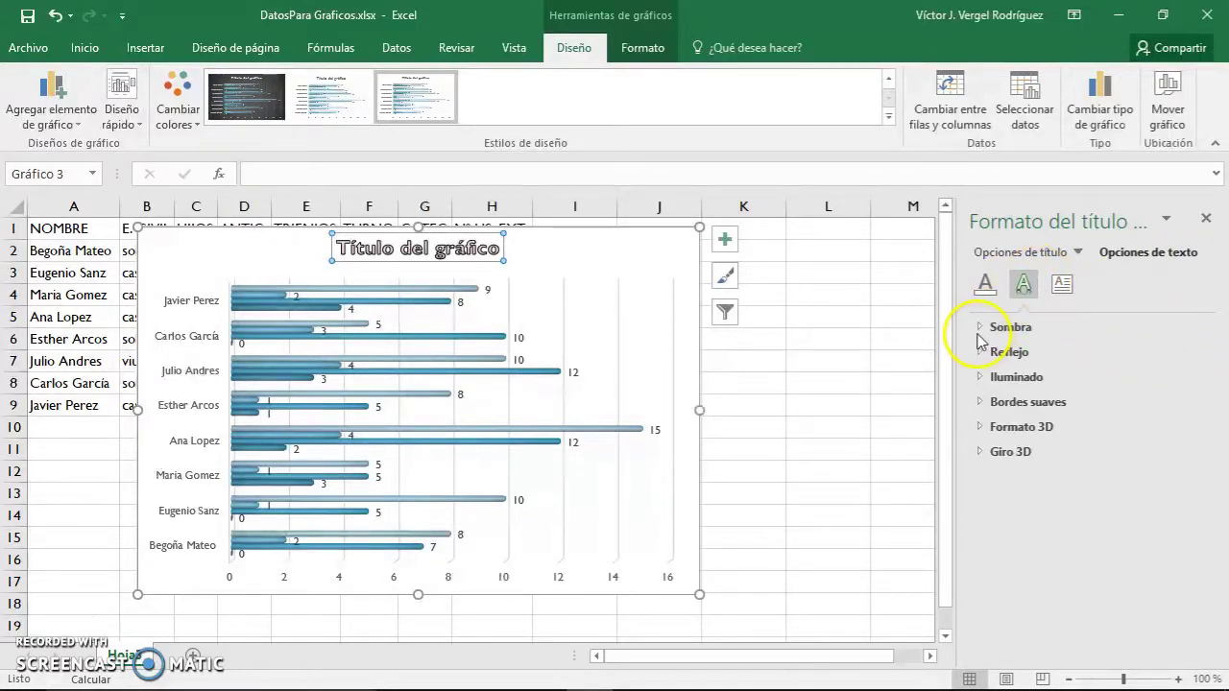
click(994, 328)
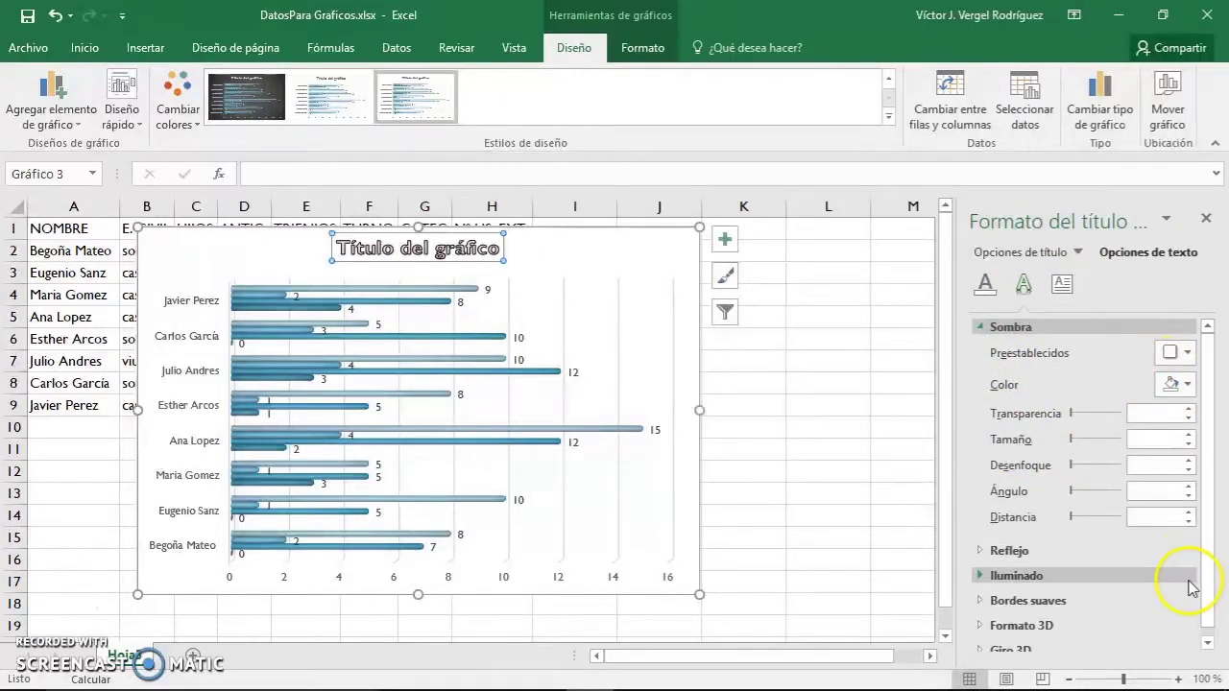
click(1179, 358)
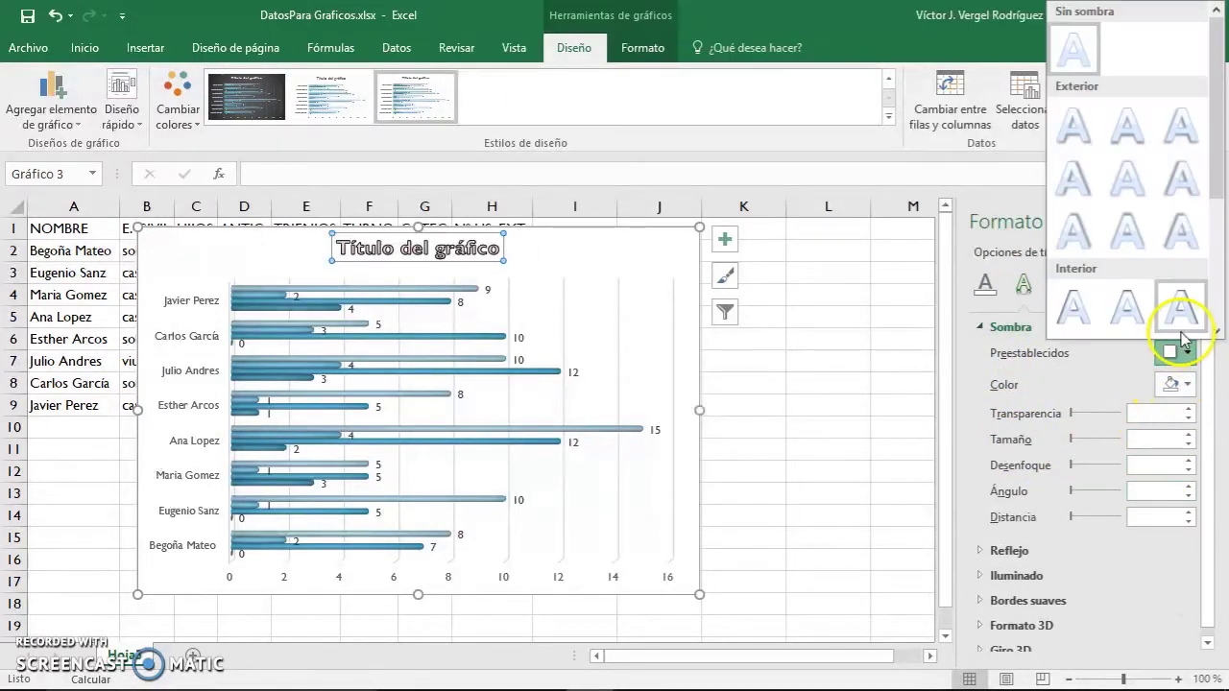
click(1021, 312)
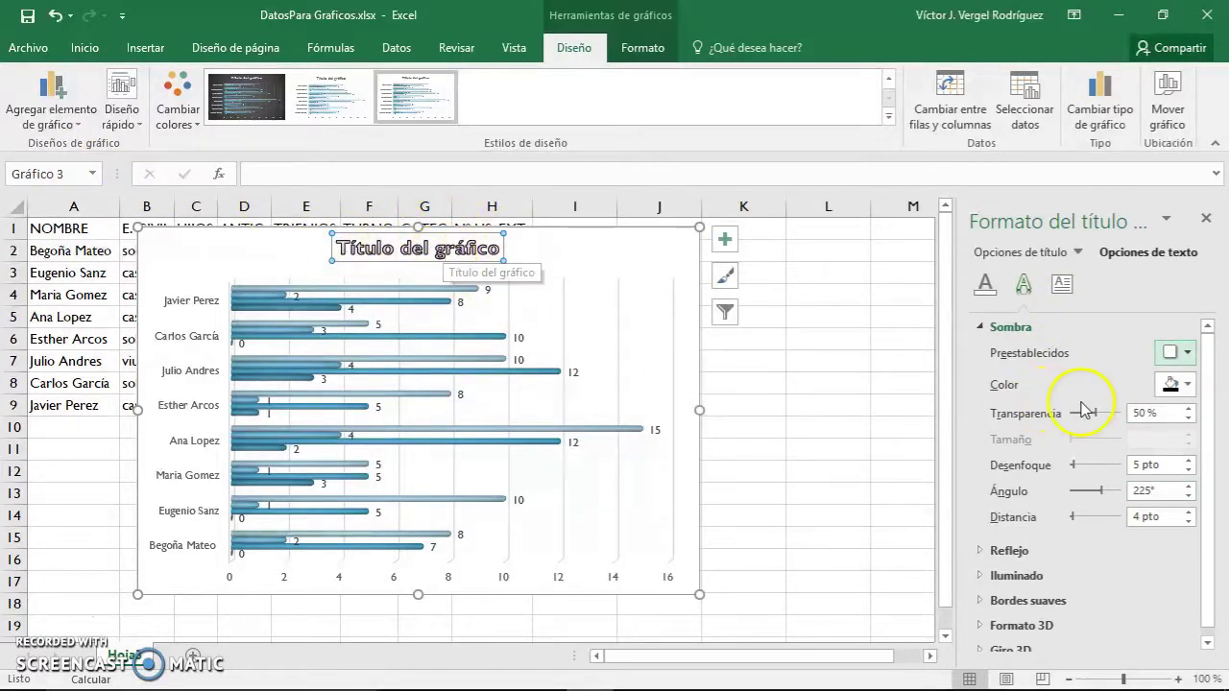
click(1188, 386)
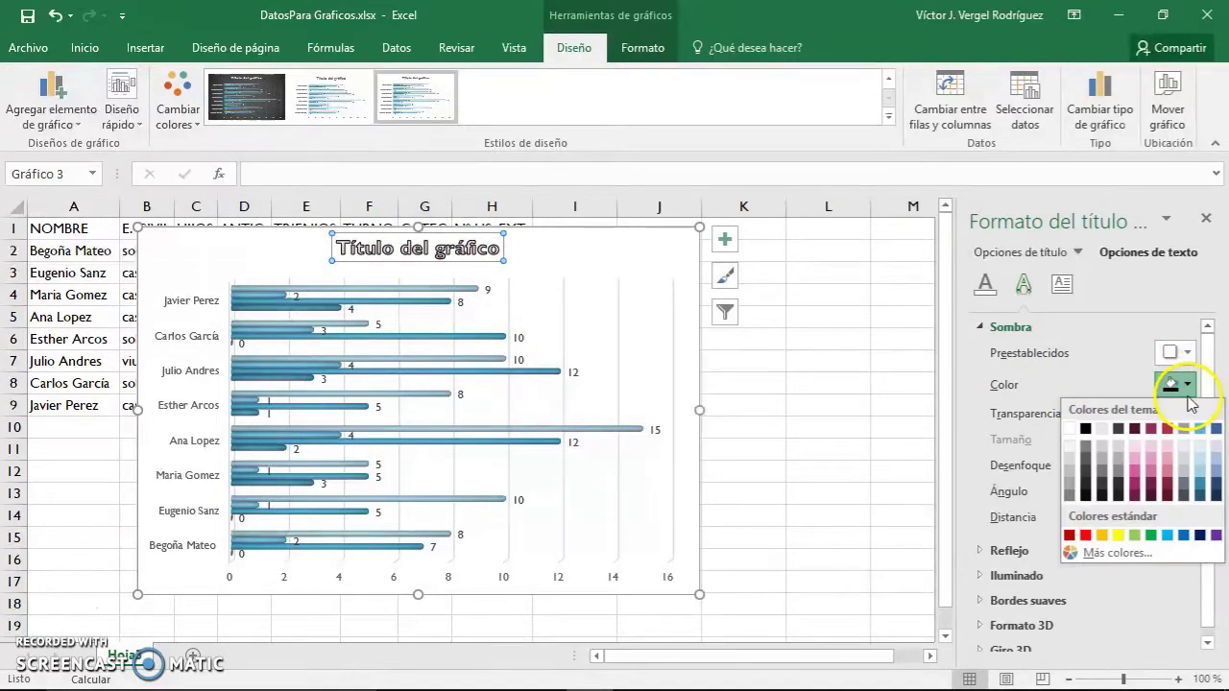
click(1119, 535)
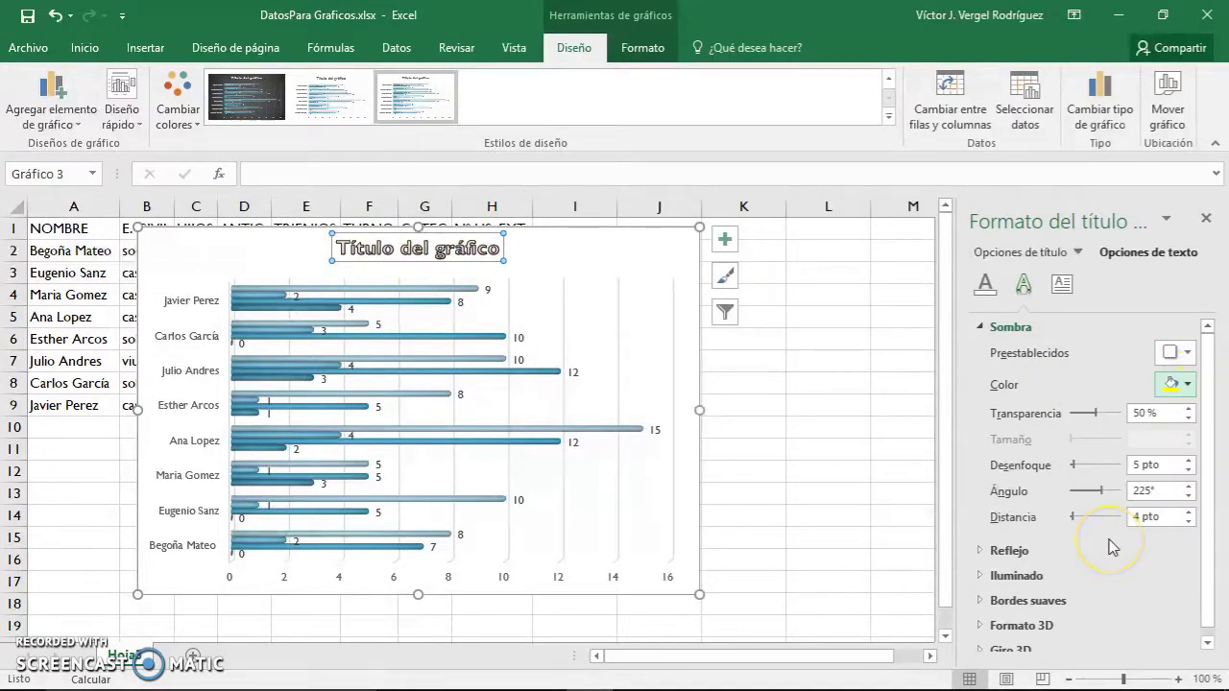
Step: Expand the Reflejo, Iluminado, Bordes suaves, 3D format and 3D rotation sections to browse them
scroll(1105, 405, down, 1)
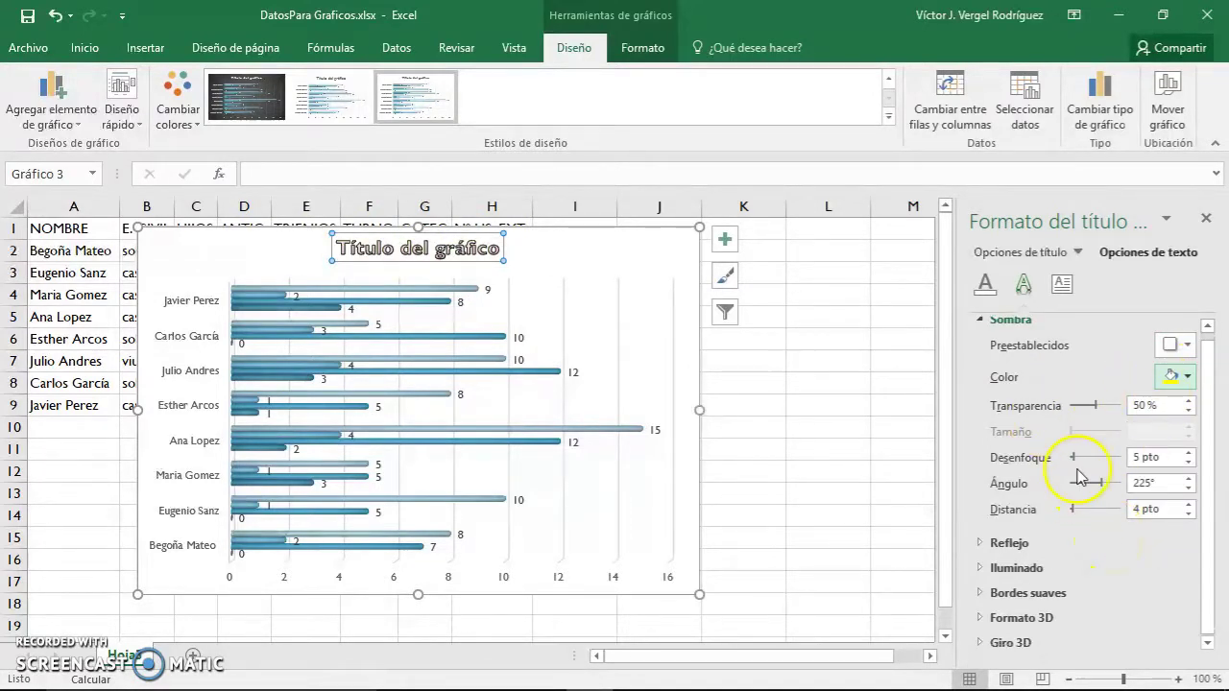
click(985, 543)
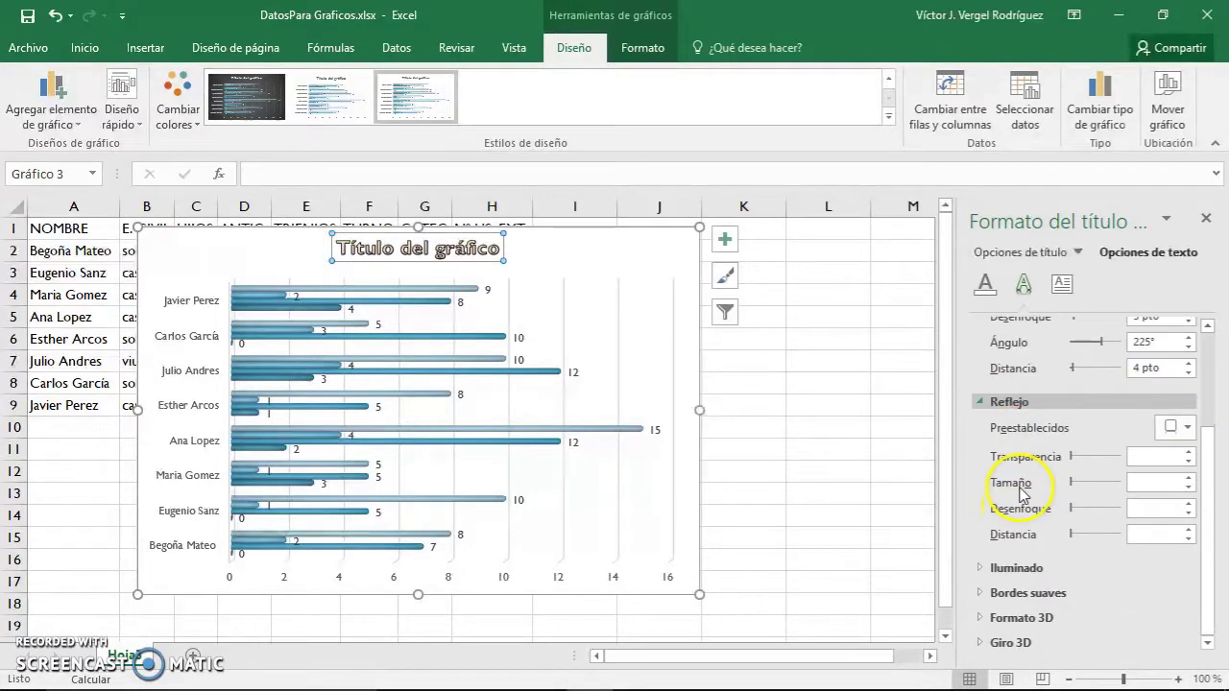
click(984, 569)
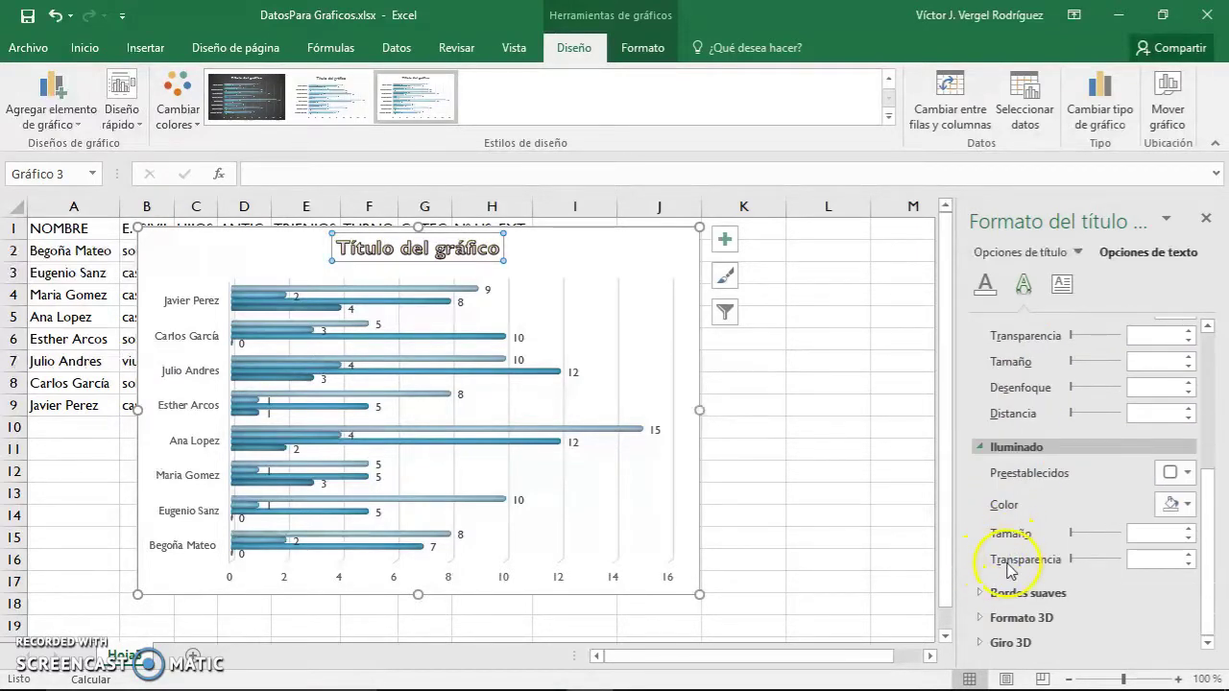
click(995, 593)
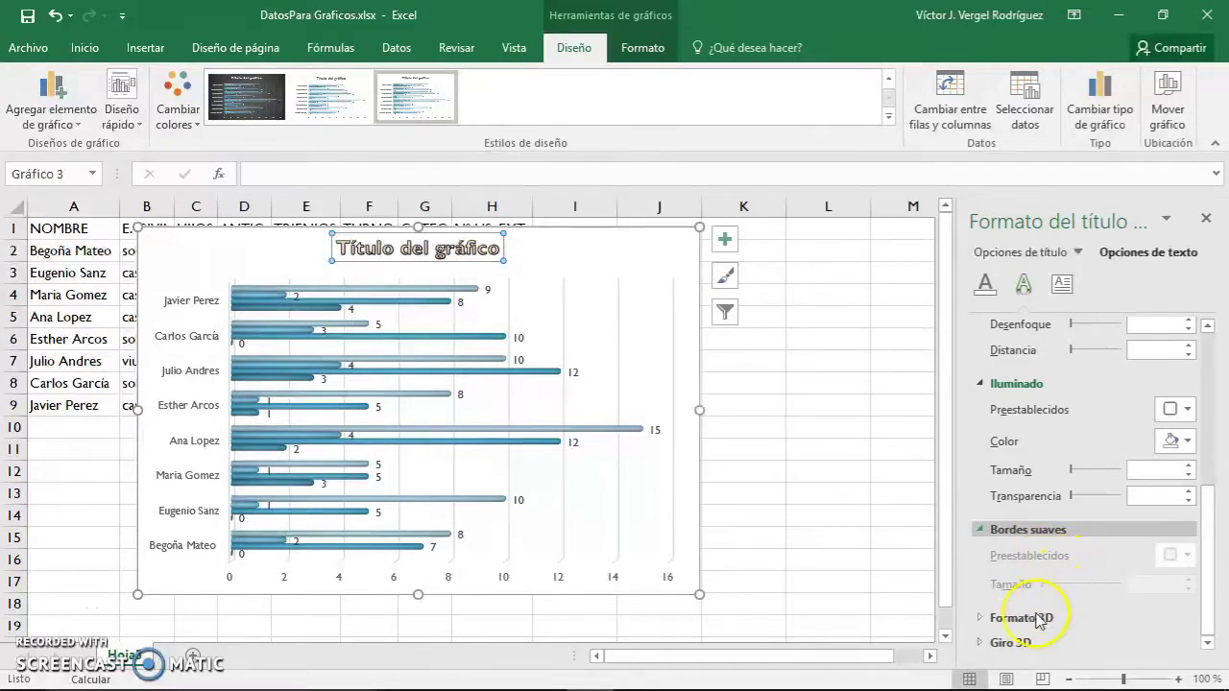
click(983, 618)
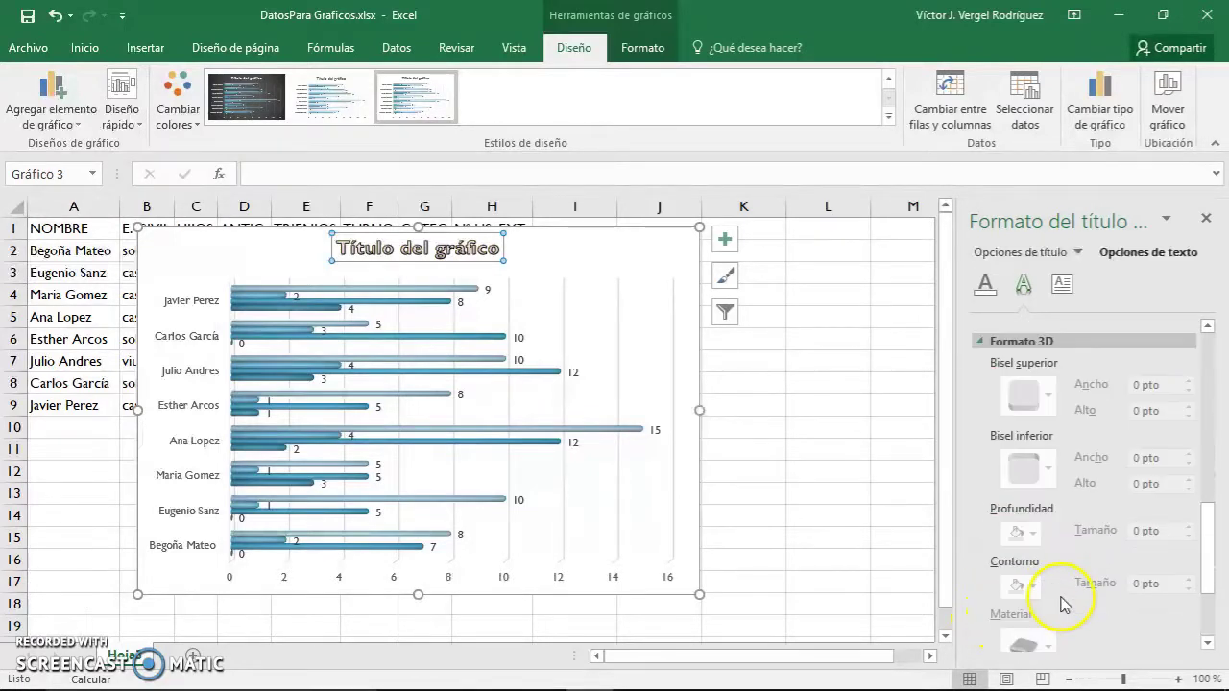
scroll(1018, 605, down, 2)
click(980, 641)
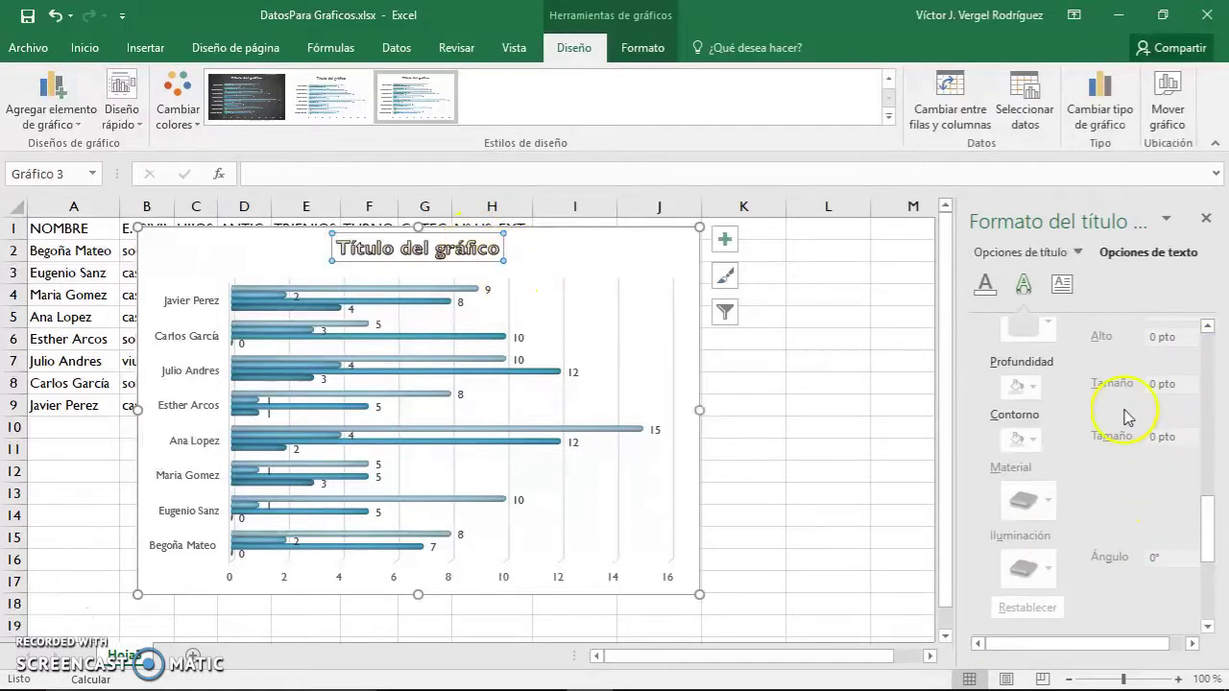
scroll(1128, 377, up, 3)
scroll(1129, 376, up, 3)
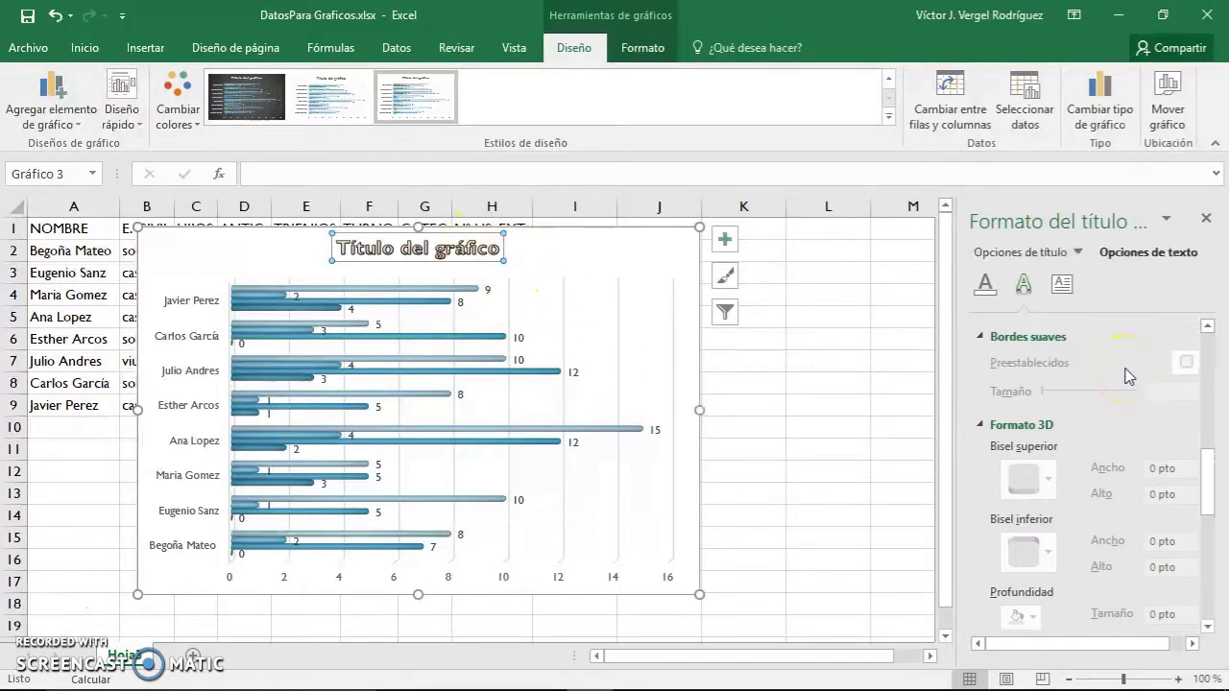
scroll(1128, 377, up, 3)
scroll(1129, 377, up, 3)
scroll(1128, 377, up, 1)
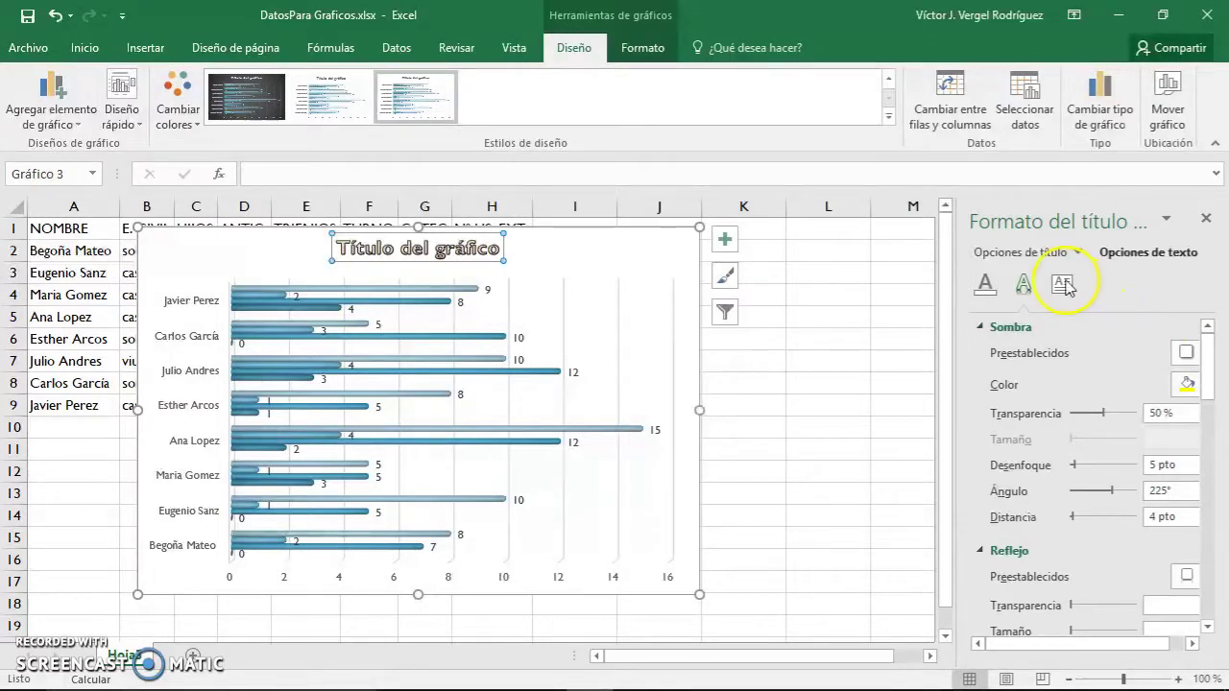
Step: Set the chart title's Alineación vertical to Arriba in the Cuadro de texto settings
click(987, 284)
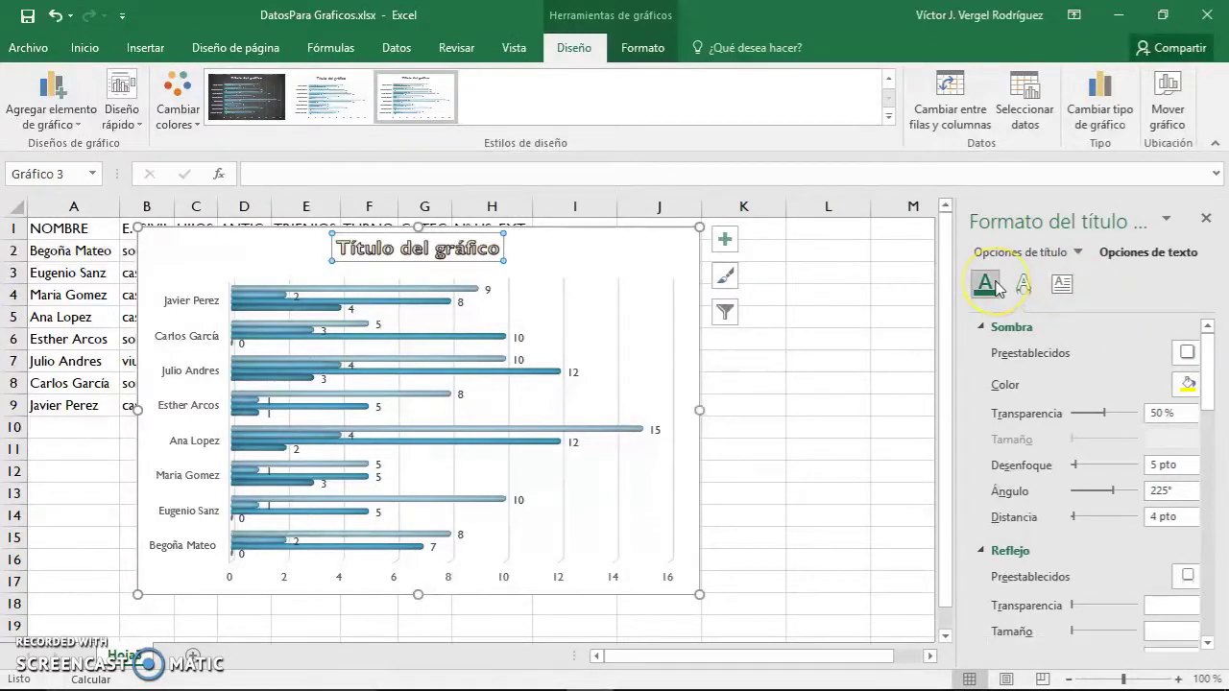
click(1061, 283)
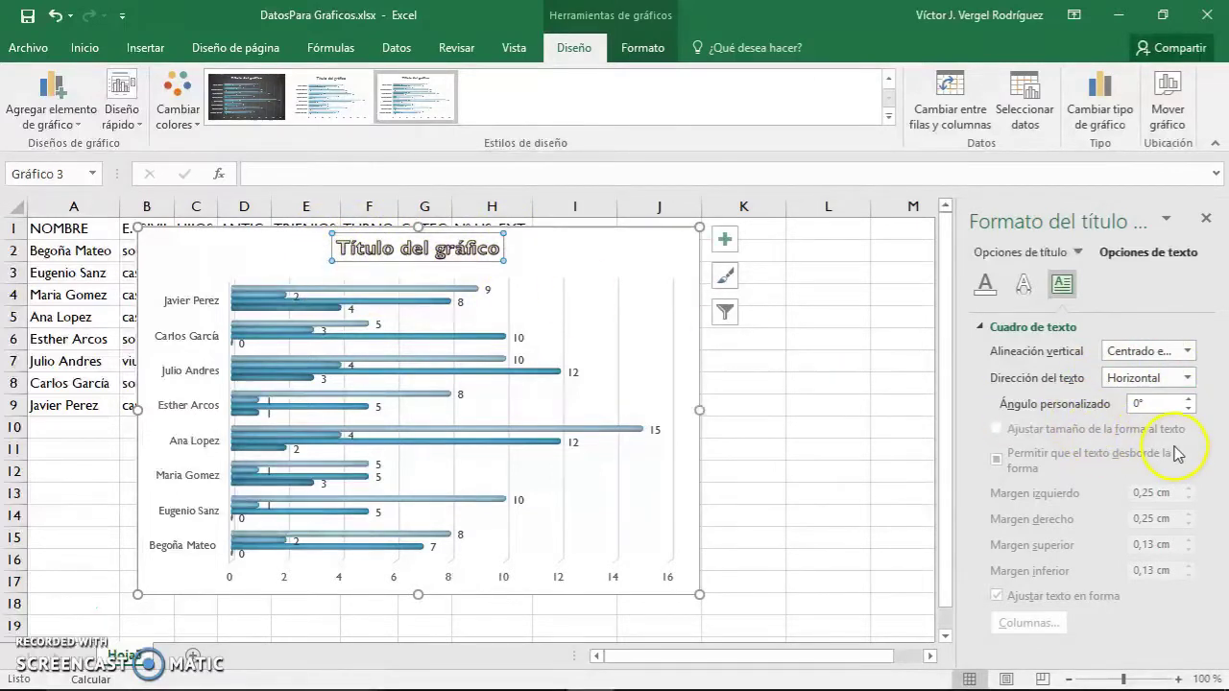
click(1188, 351)
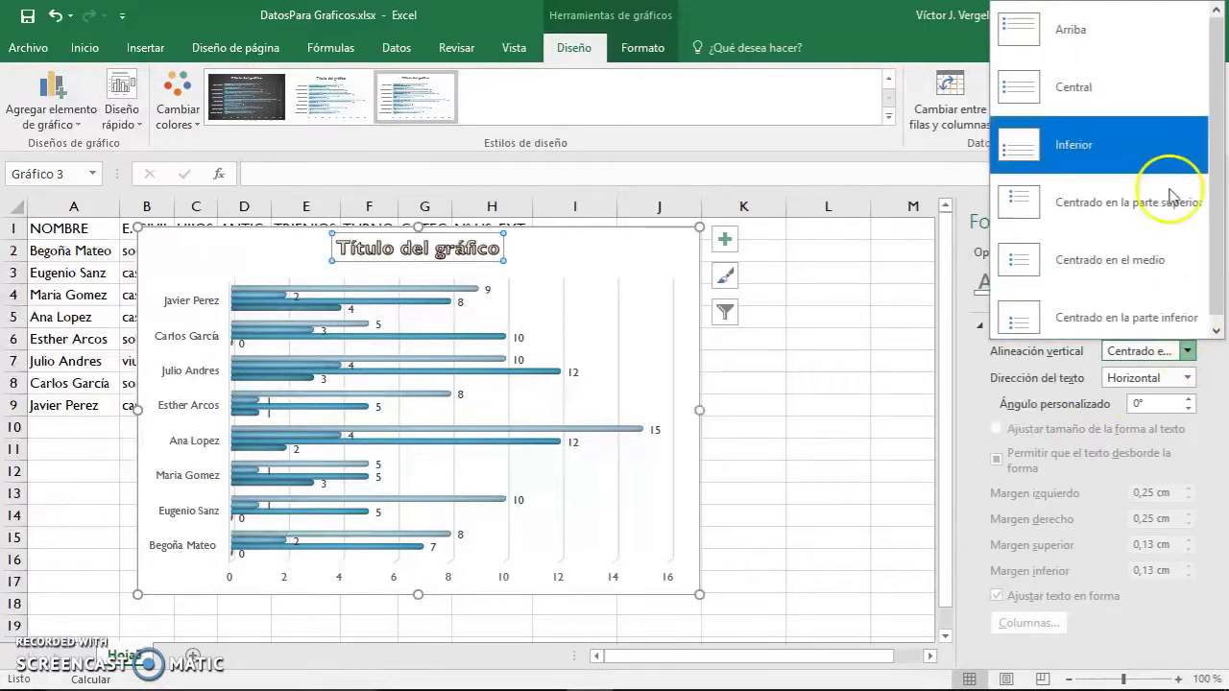
click(1098, 44)
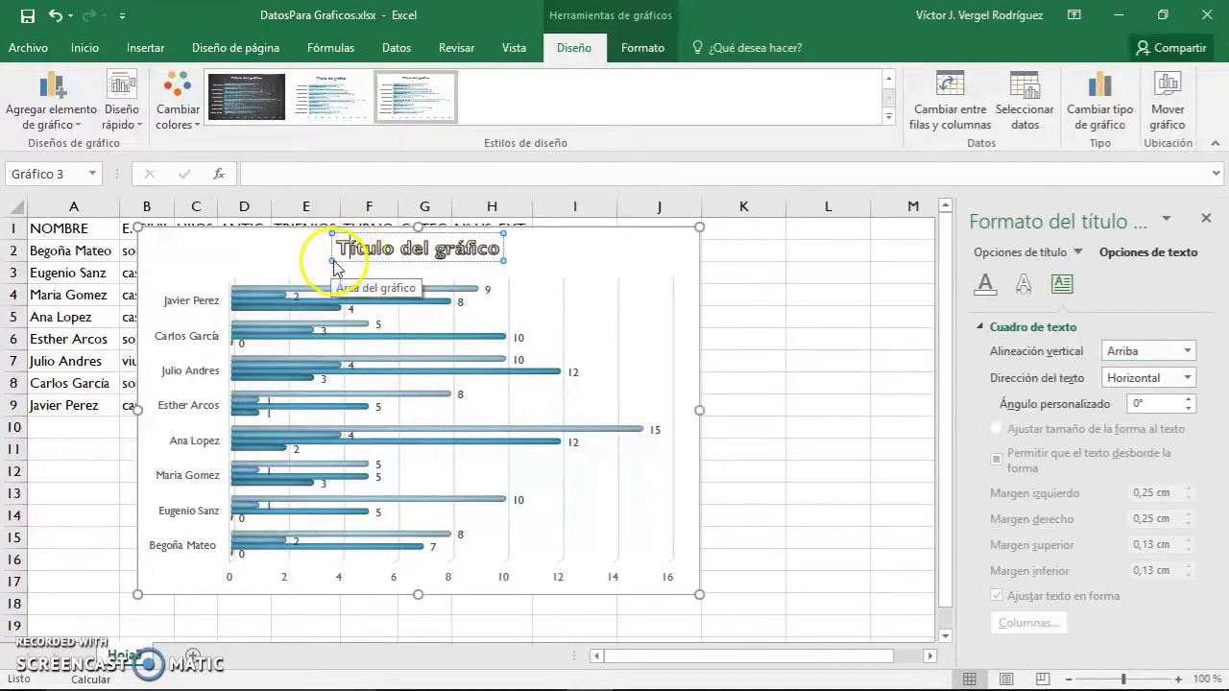
click(293, 265)
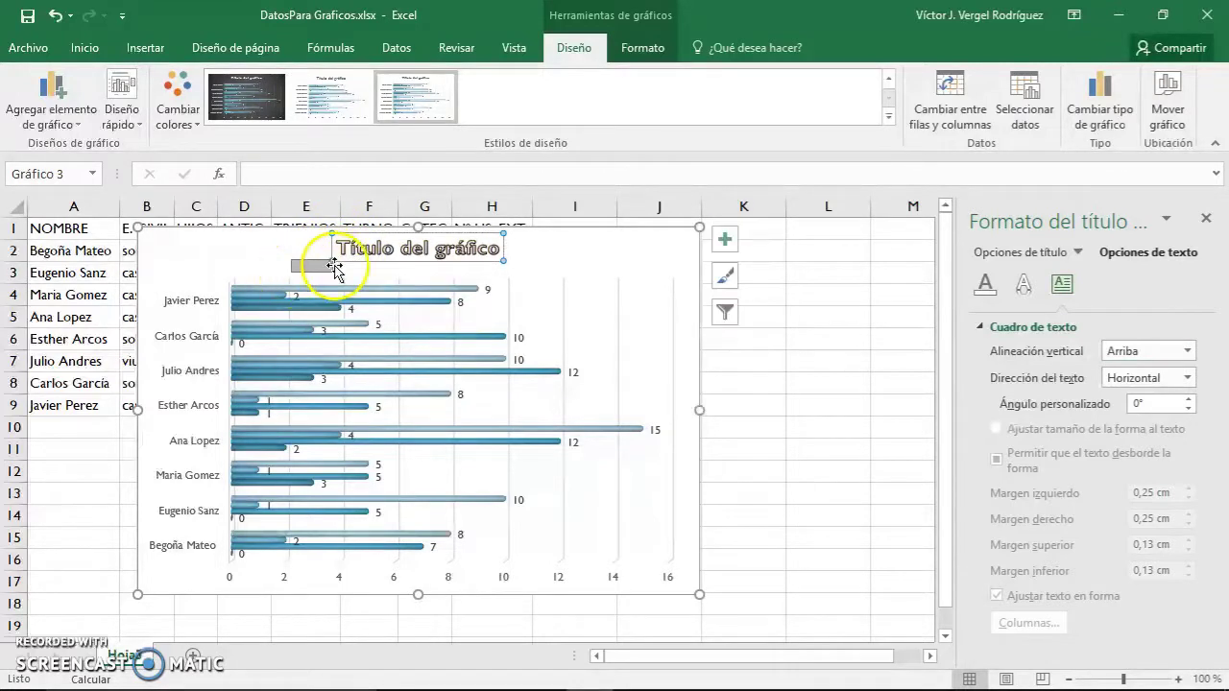
click(382, 257)
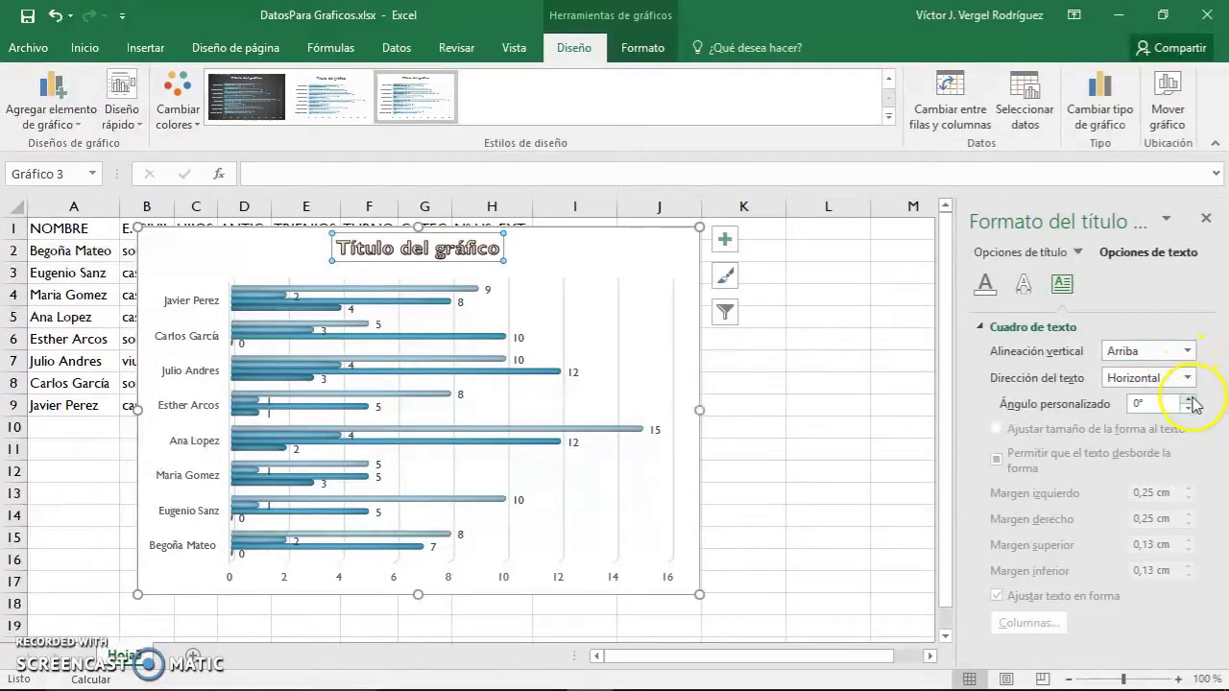
Step: Raise the title's Ángulo personalizado to 13°, then select the chart area
click(1191, 399)
click(1190, 400)
click(1191, 399)
click(1191, 399)
click(1191, 399)
click(1191, 400)
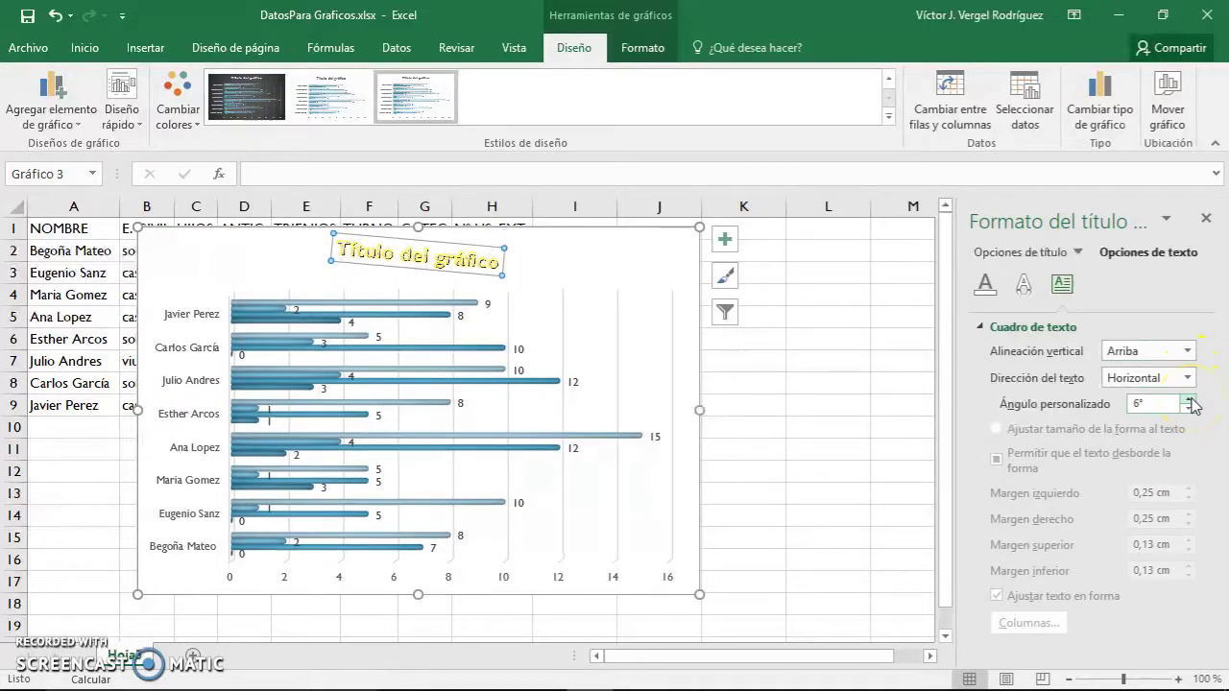
click(1191, 399)
click(1191, 399)
click(1191, 400)
click(1191, 399)
click(1191, 400)
click(1190, 399)
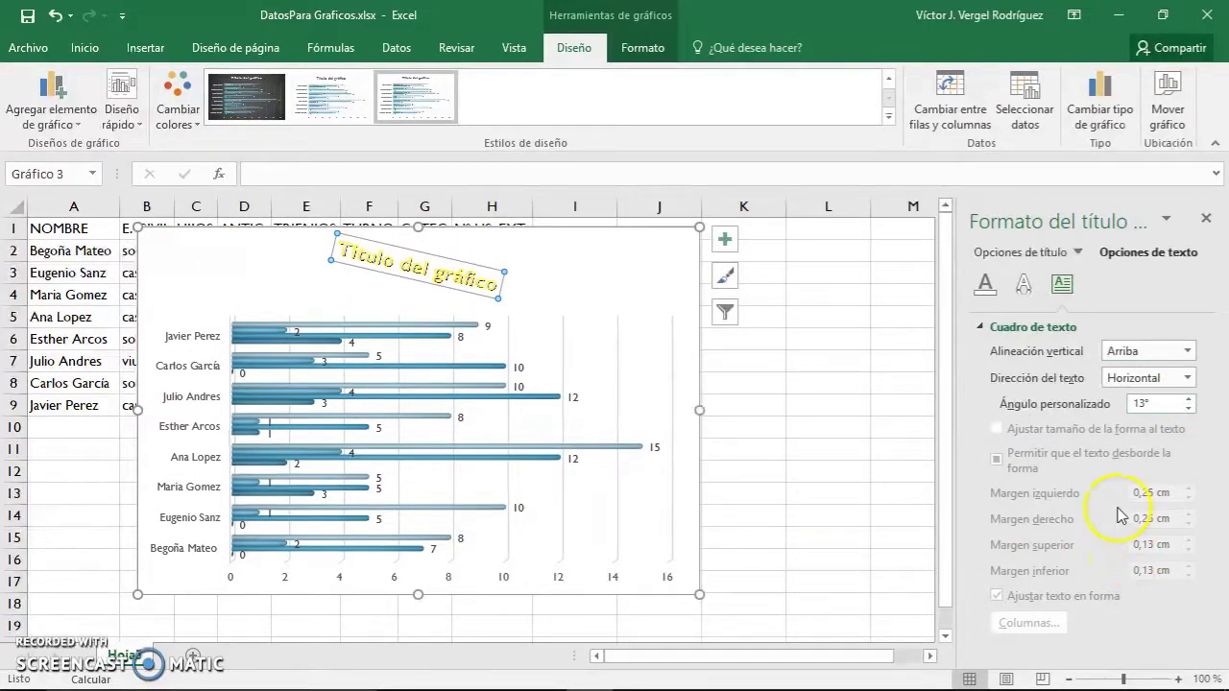
click(980, 329)
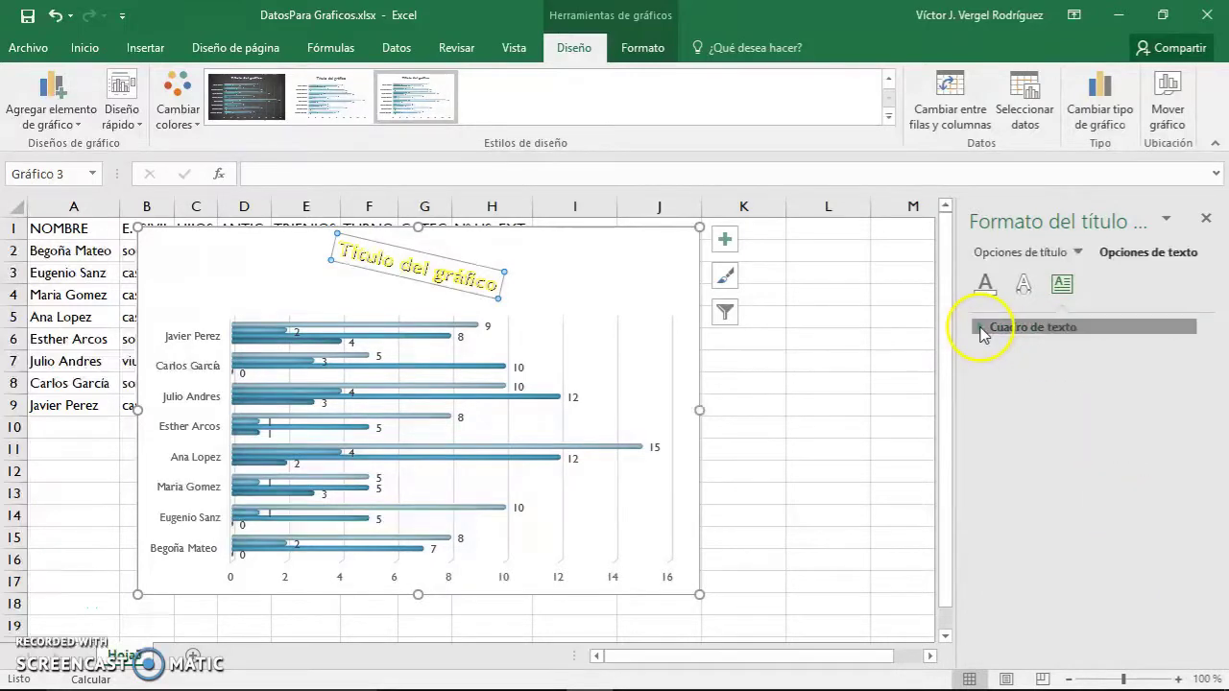
click(981, 328)
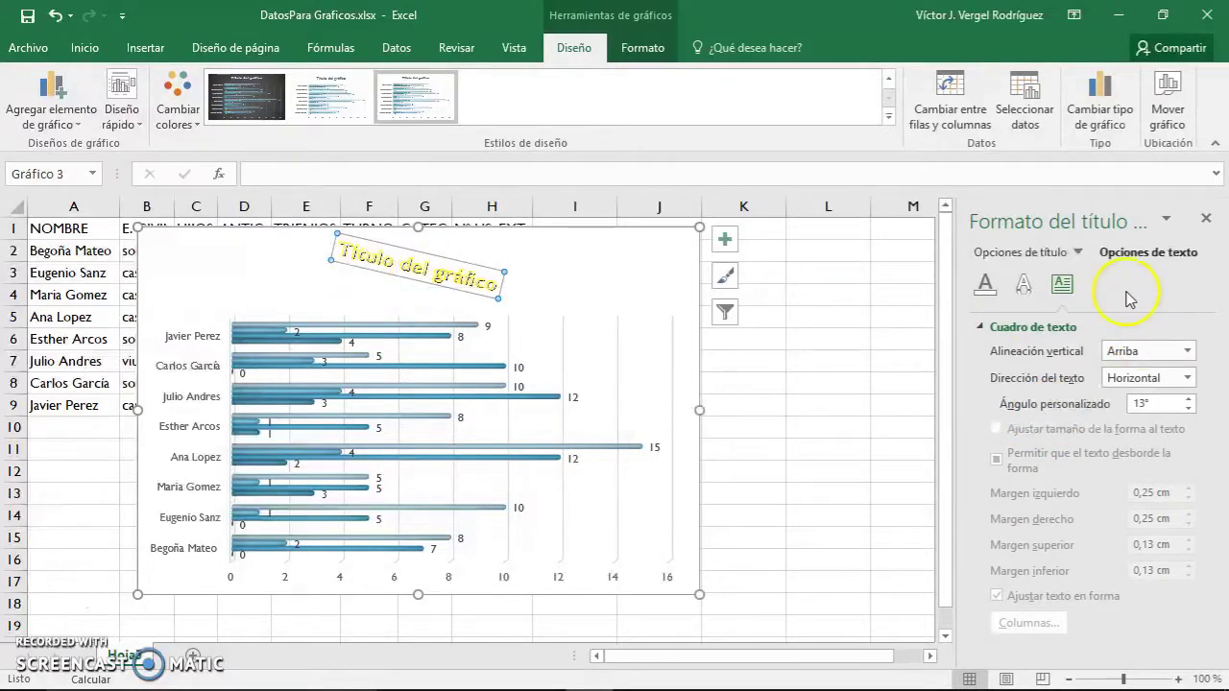
click(691, 249)
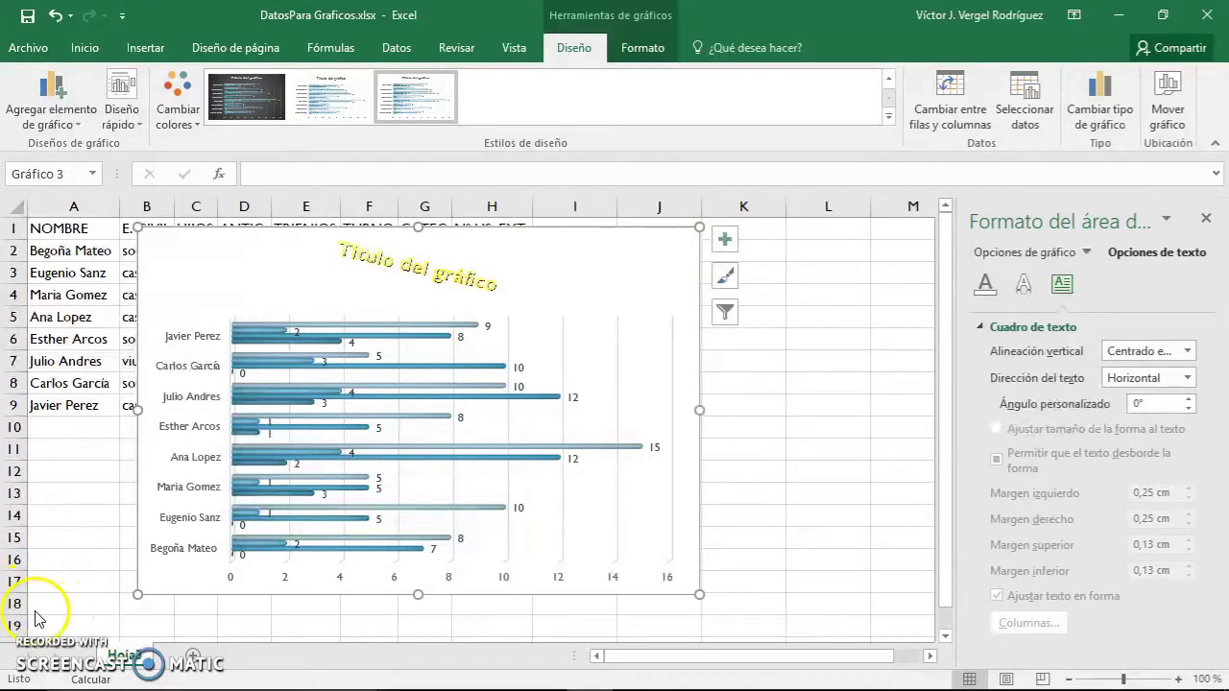
Step: Open the Formato del área del gráfico pane on its fill and border settings
click(1208, 219)
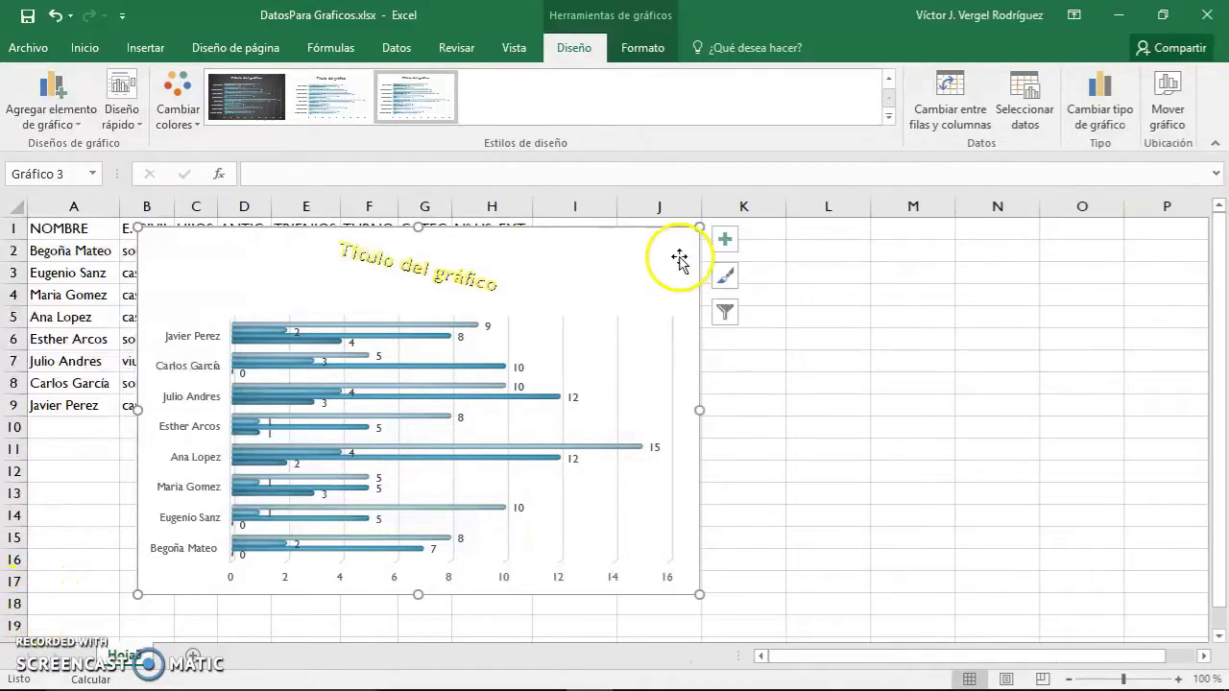
double_click(679, 259)
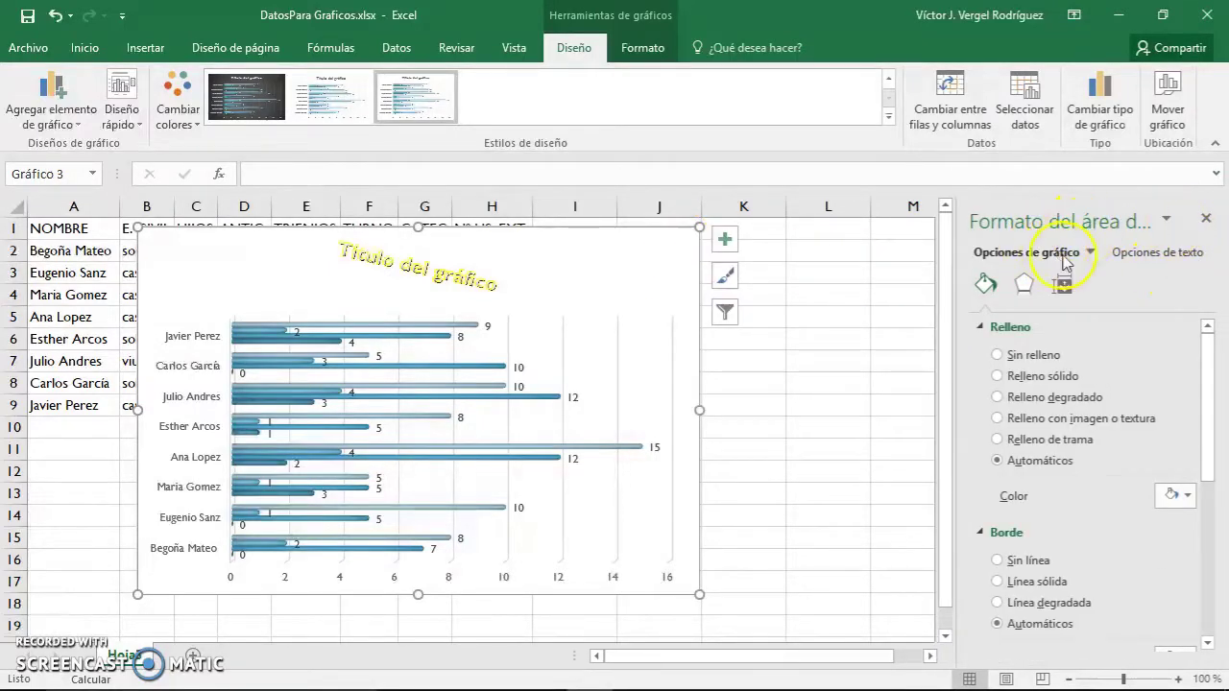
click(1141, 254)
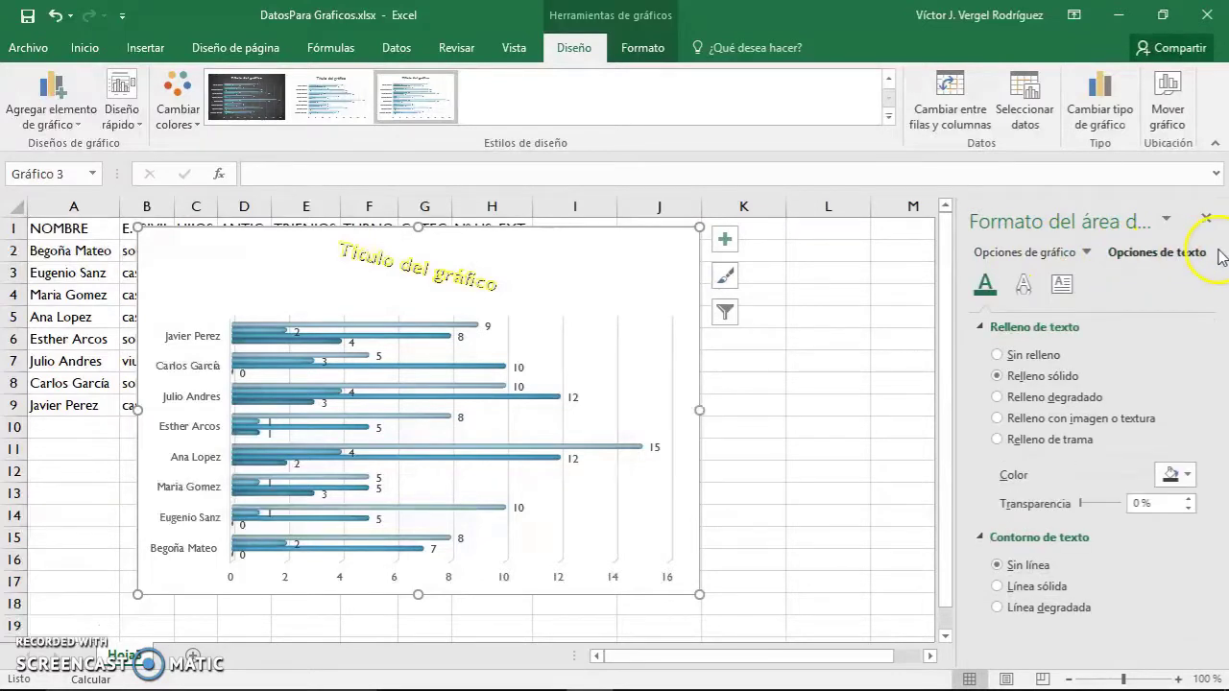
click(1056, 253)
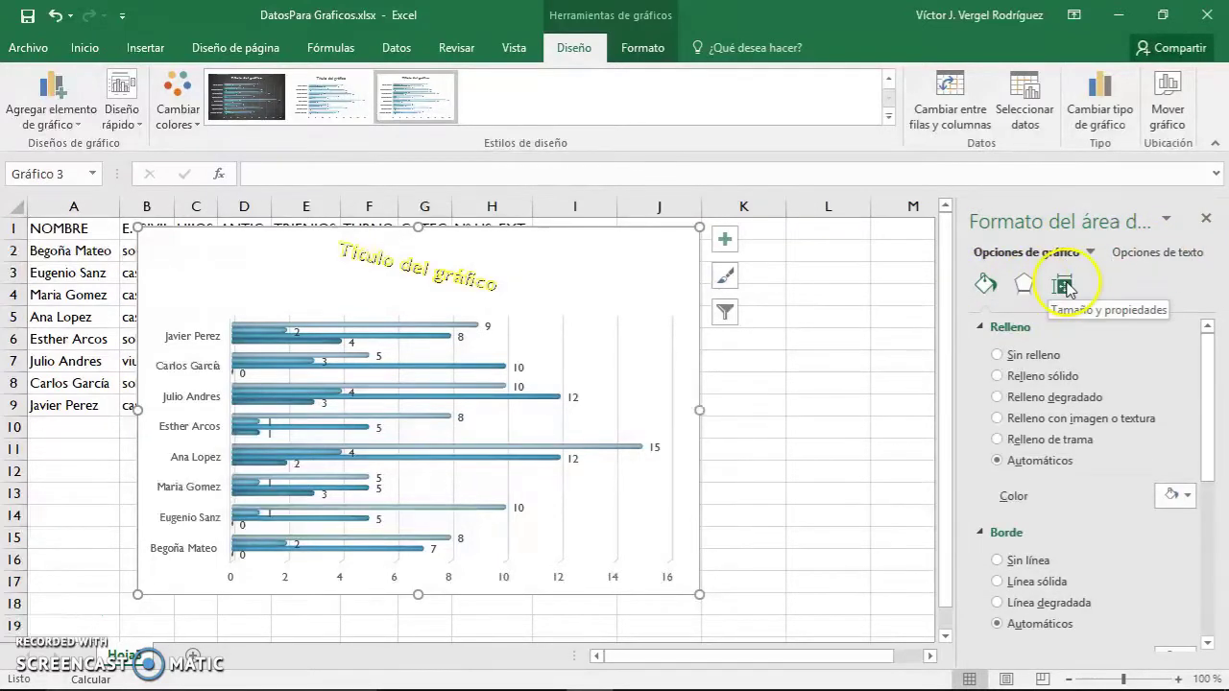
click(1157, 252)
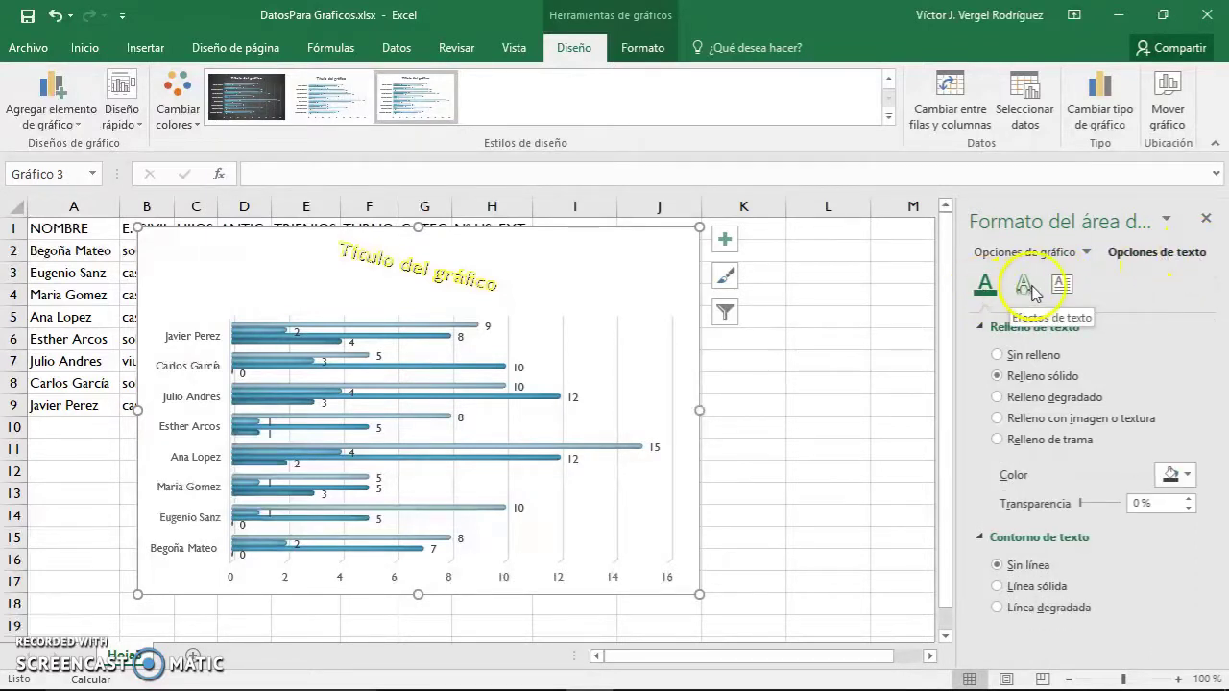
click(1051, 253)
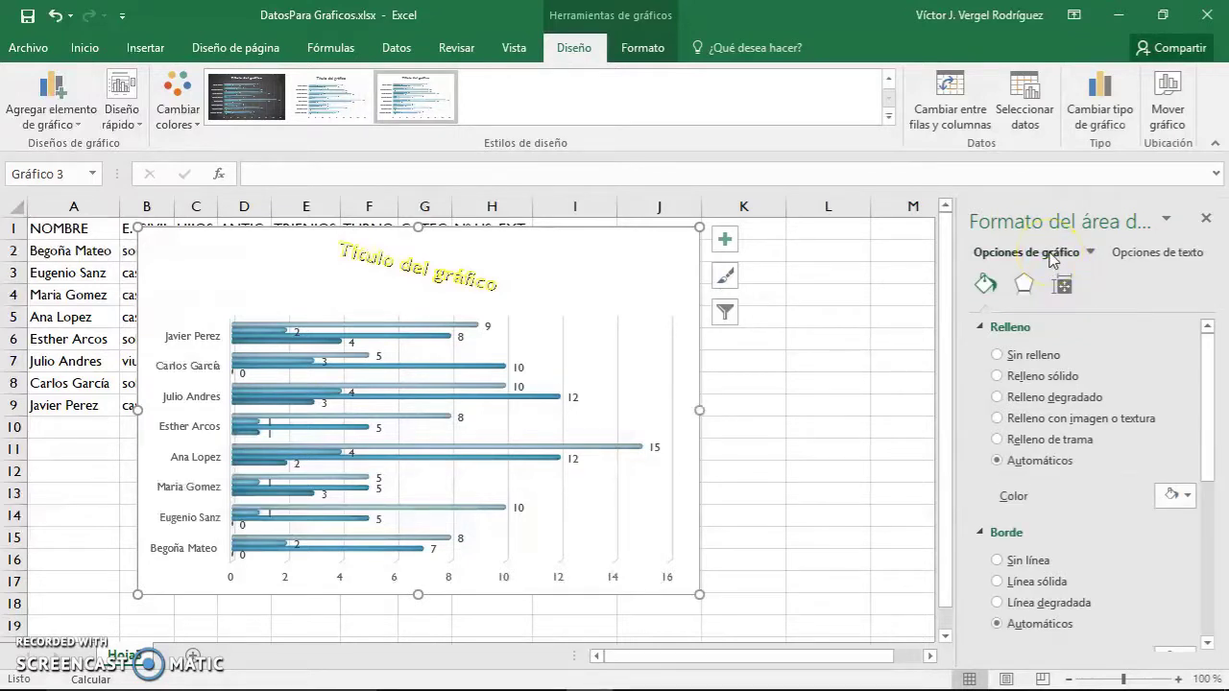
Step: Give the chart area a white-to-pink gradient fill with a stop moved to 46%
click(1049, 378)
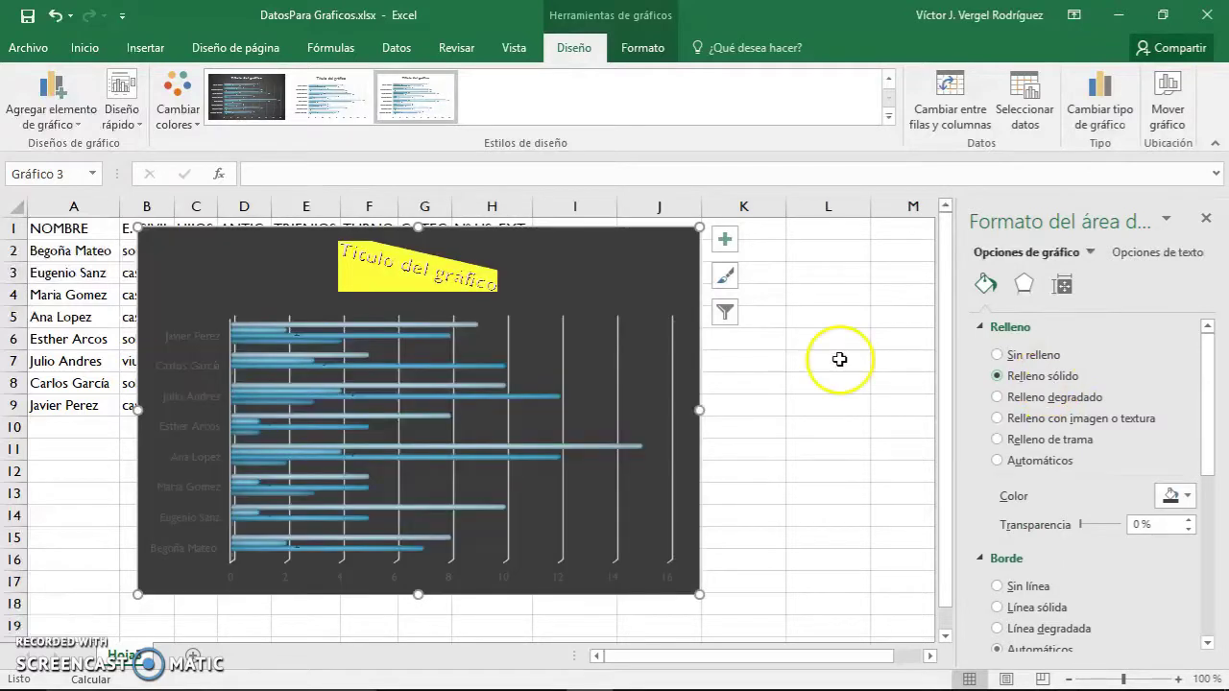
click(1080, 399)
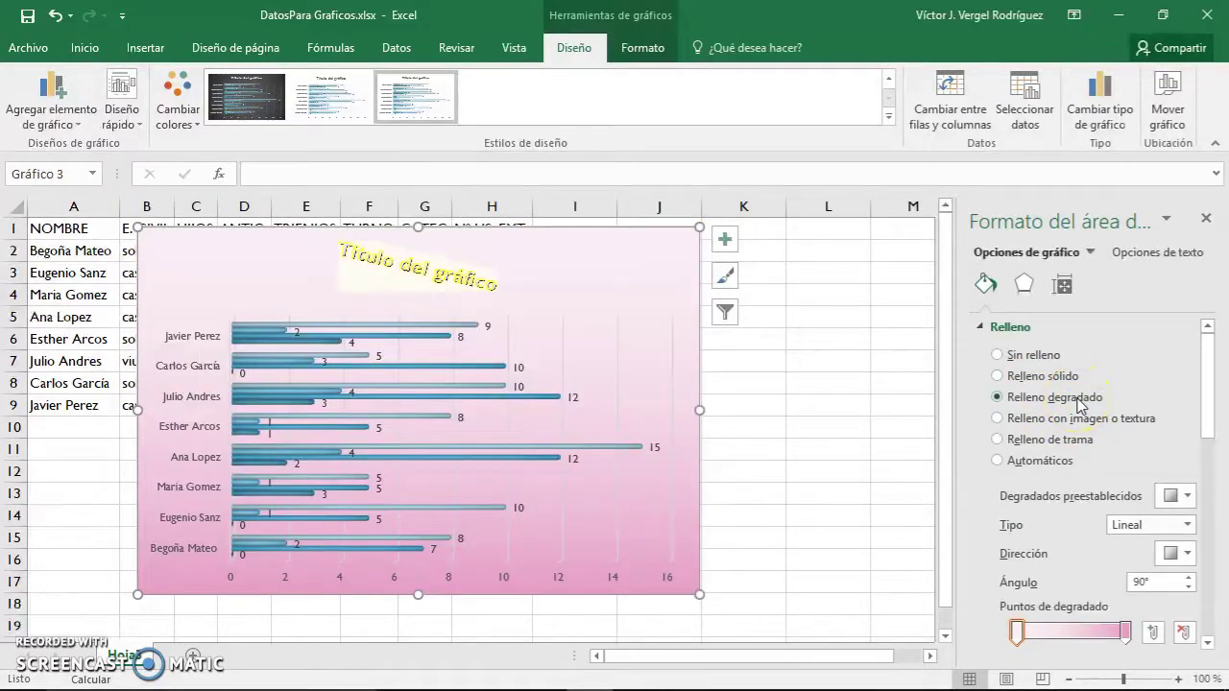
drag(1200, 426, 1202, 502)
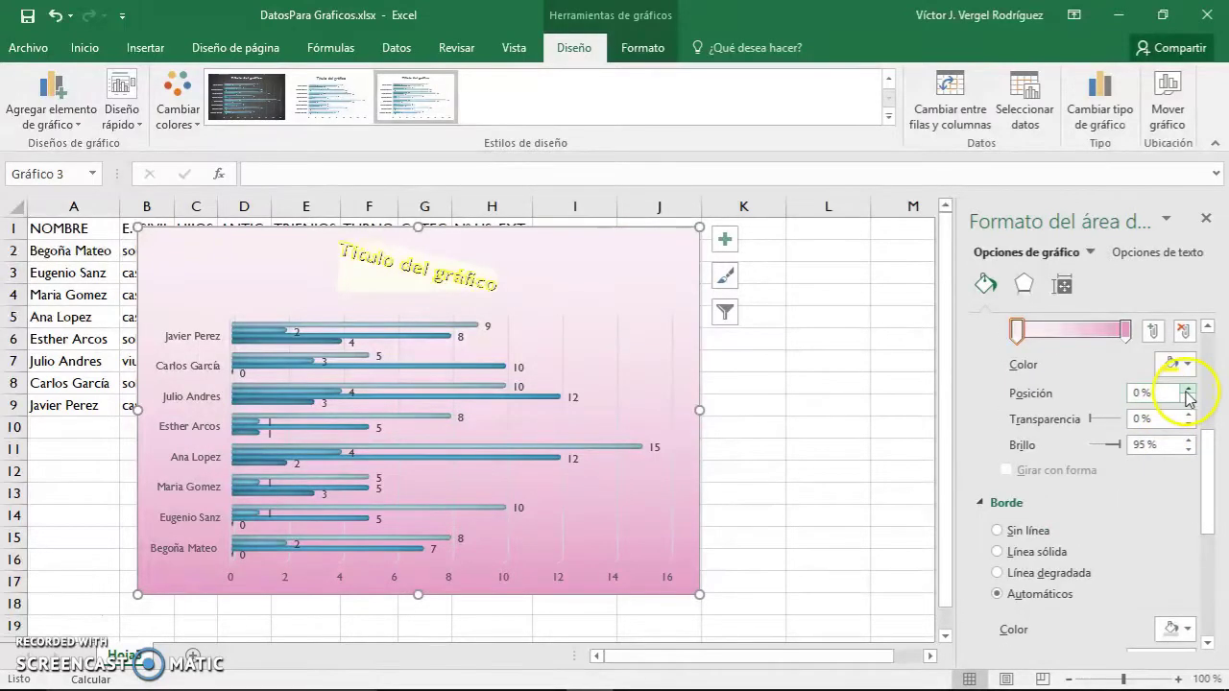
click(1189, 389)
click(1189, 389)
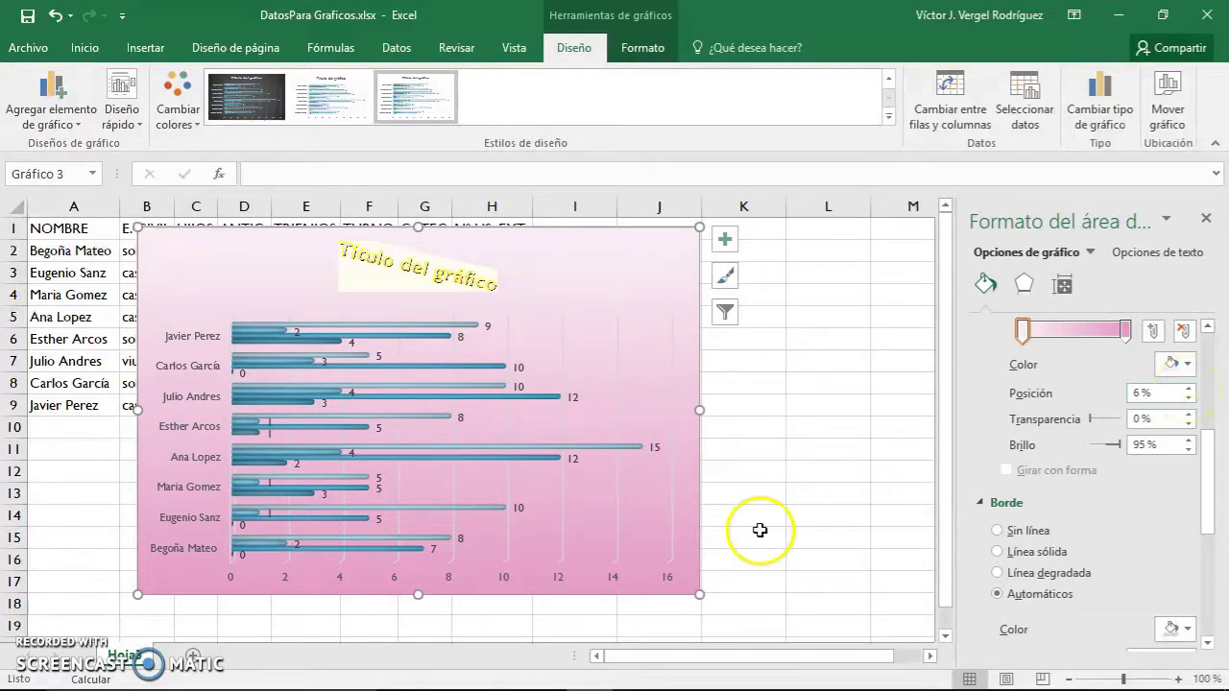
drag(1051, 346, 1068, 343)
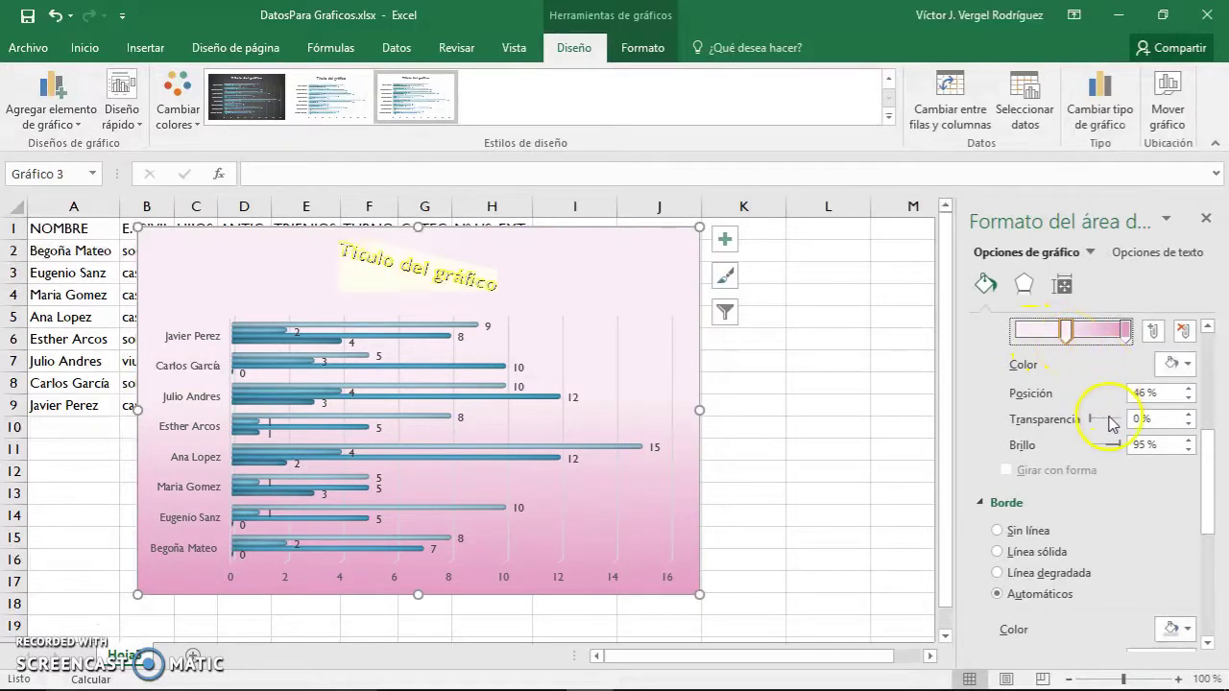
Step: Set the chart border to a solid dark line, 2,75 pto wide, dashed, with Esquinas redondeadas
click(1031, 555)
scroll(1217, 516, down, 5)
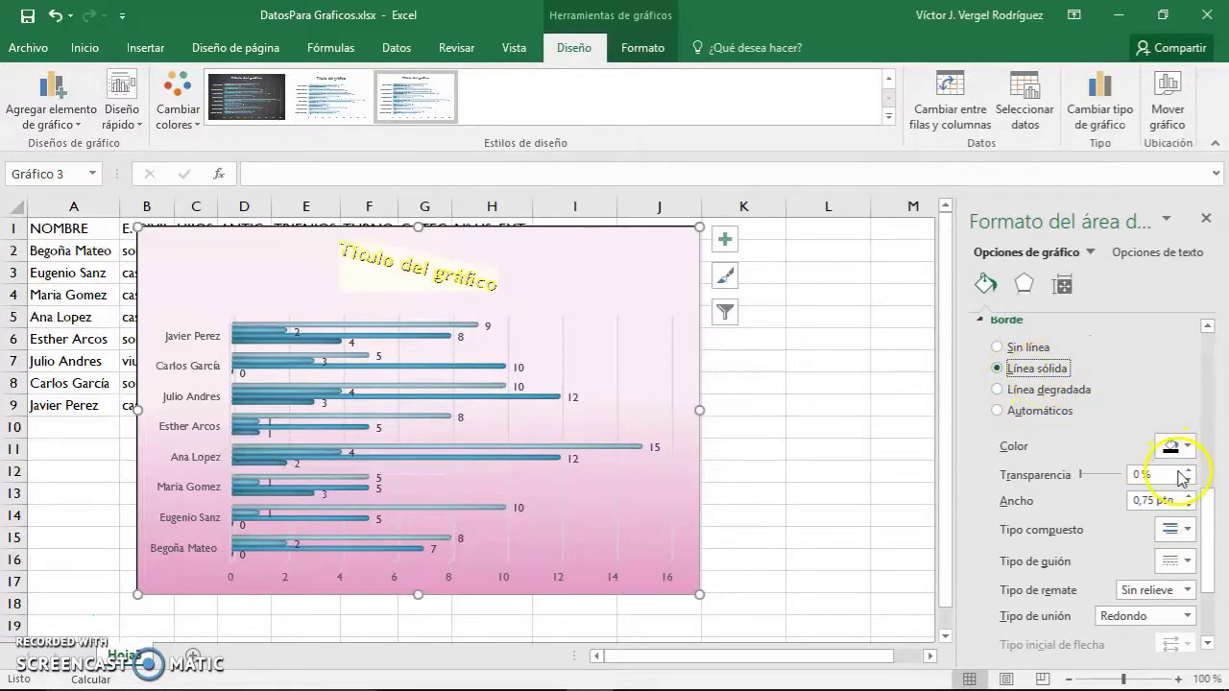
click(1189, 495)
click(1189, 495)
click(1189, 496)
click(1189, 495)
click(1188, 495)
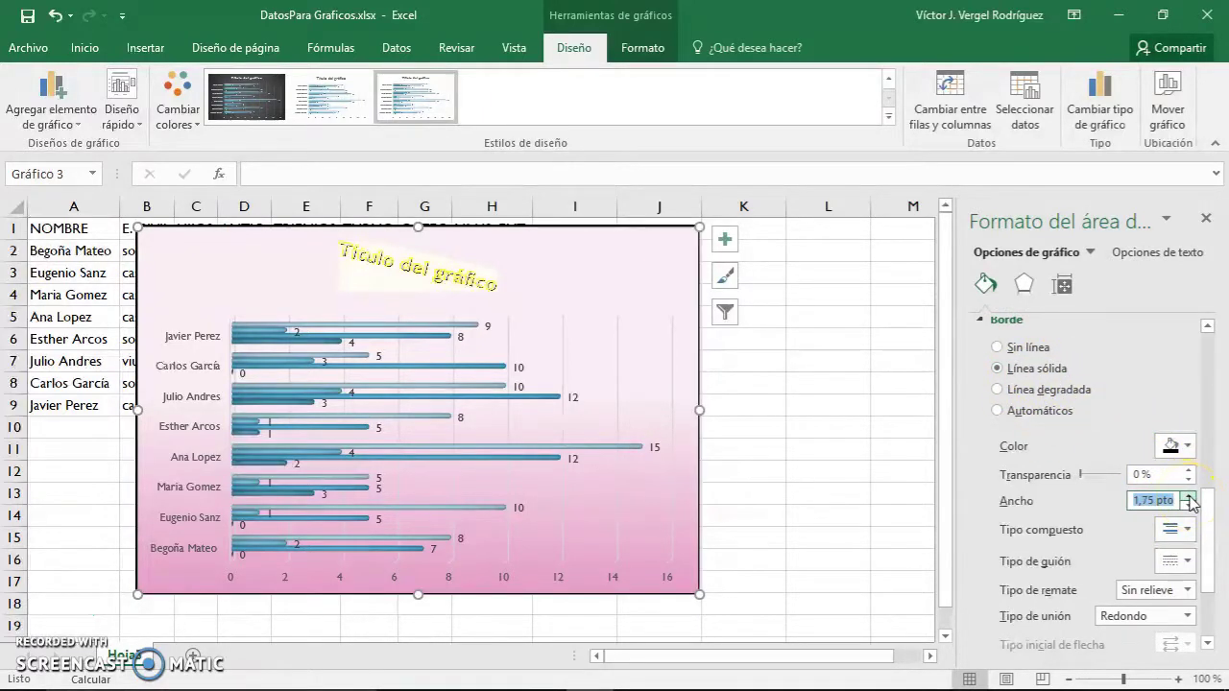
click(1189, 495)
click(1189, 496)
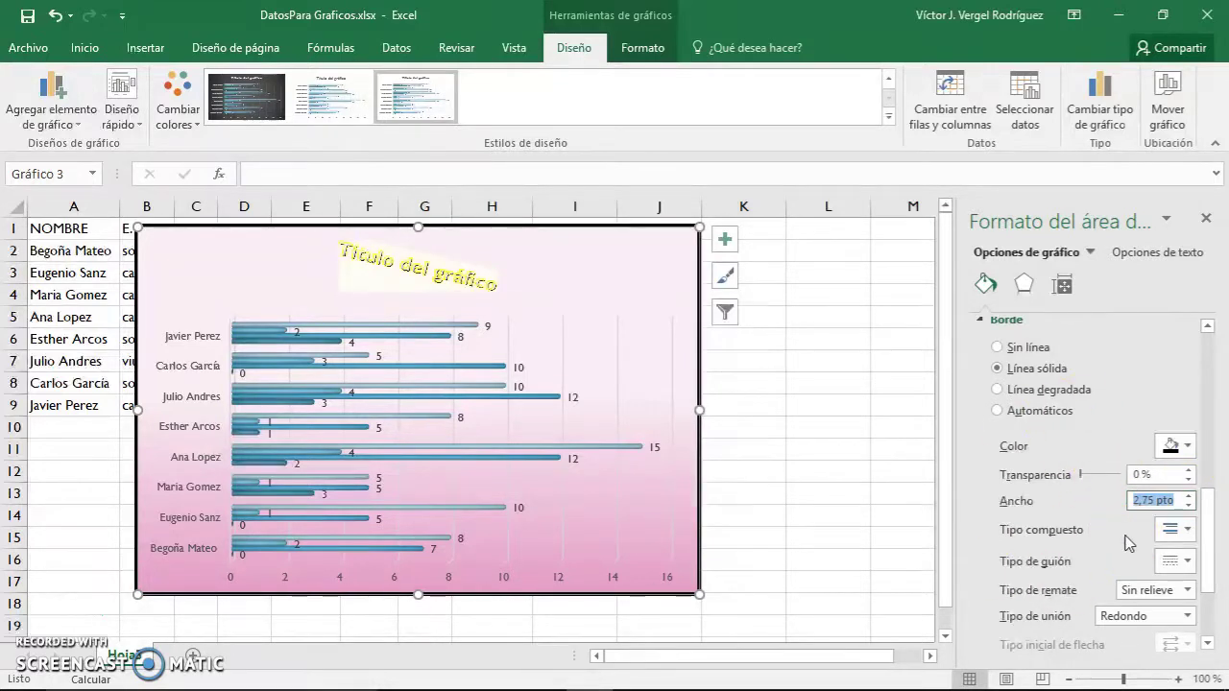
scroll(1090, 491, down, 3)
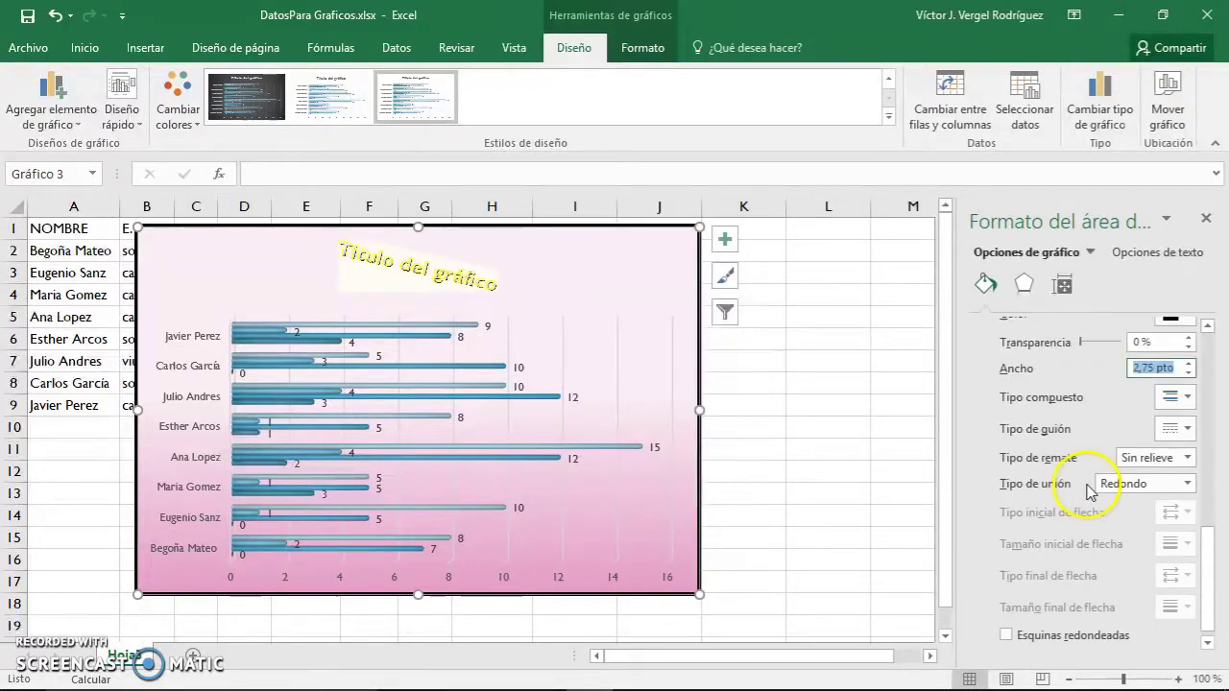
click(1189, 428)
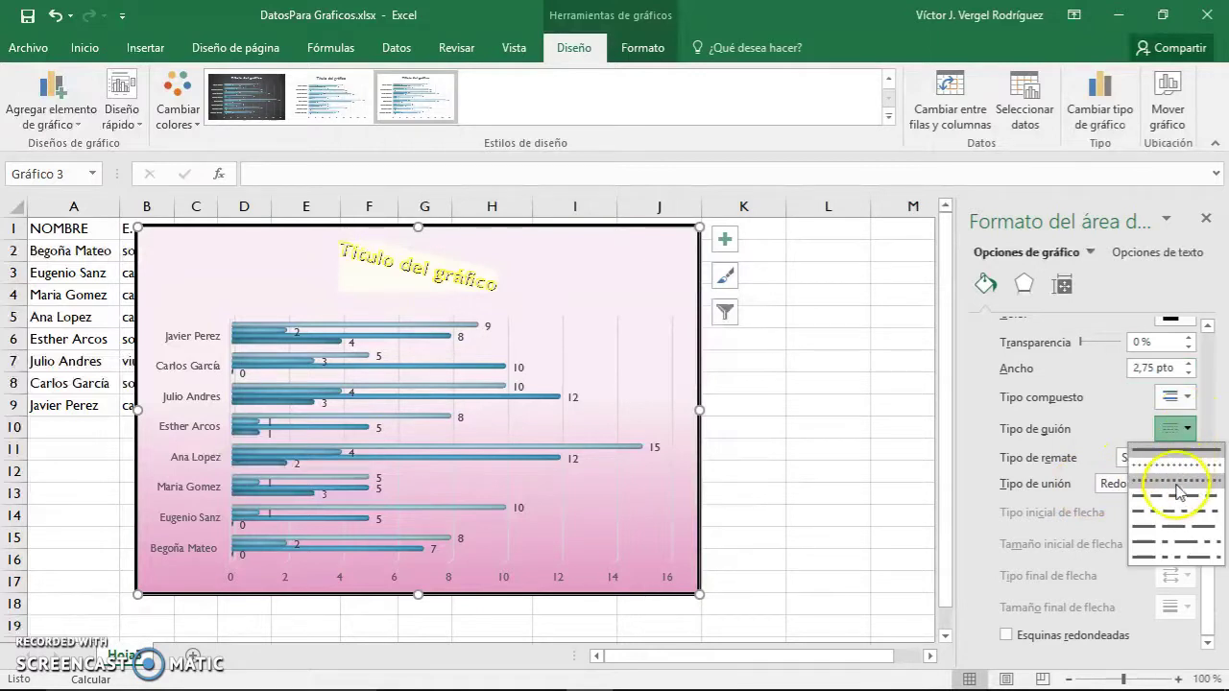
click(1171, 499)
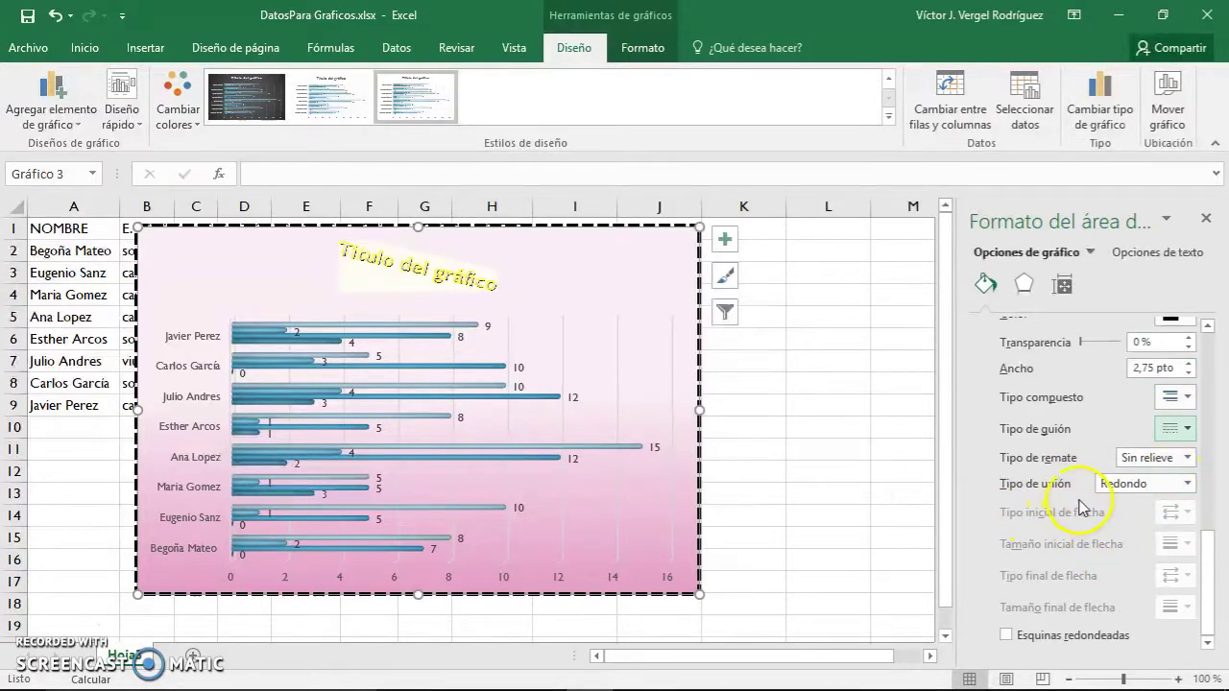
click(1047, 638)
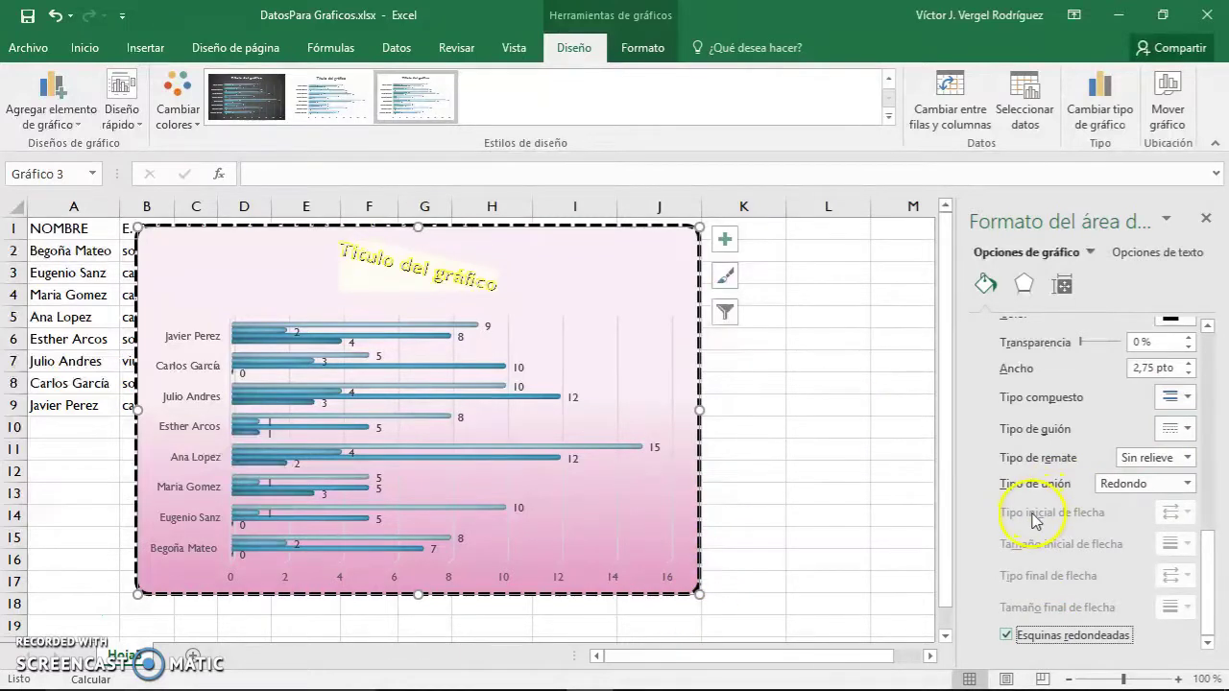
Step: Try several 3D Material options on the chart area, then drag the chart right to columns E–L
click(1025, 284)
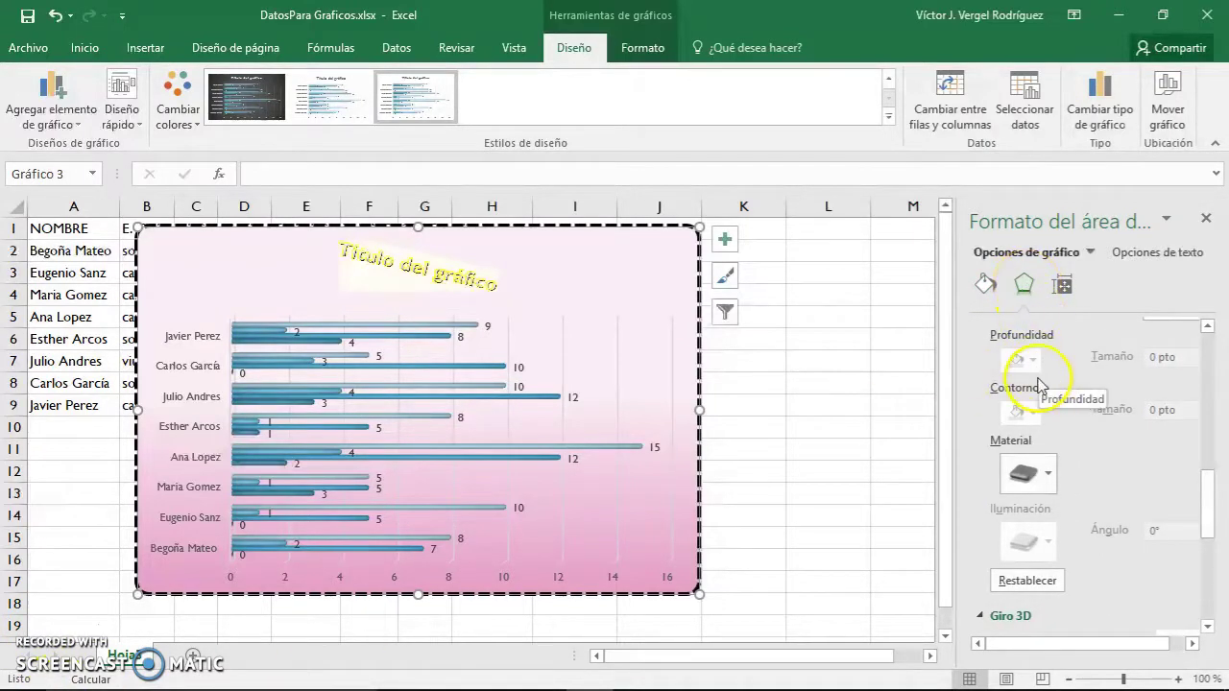
click(1046, 474)
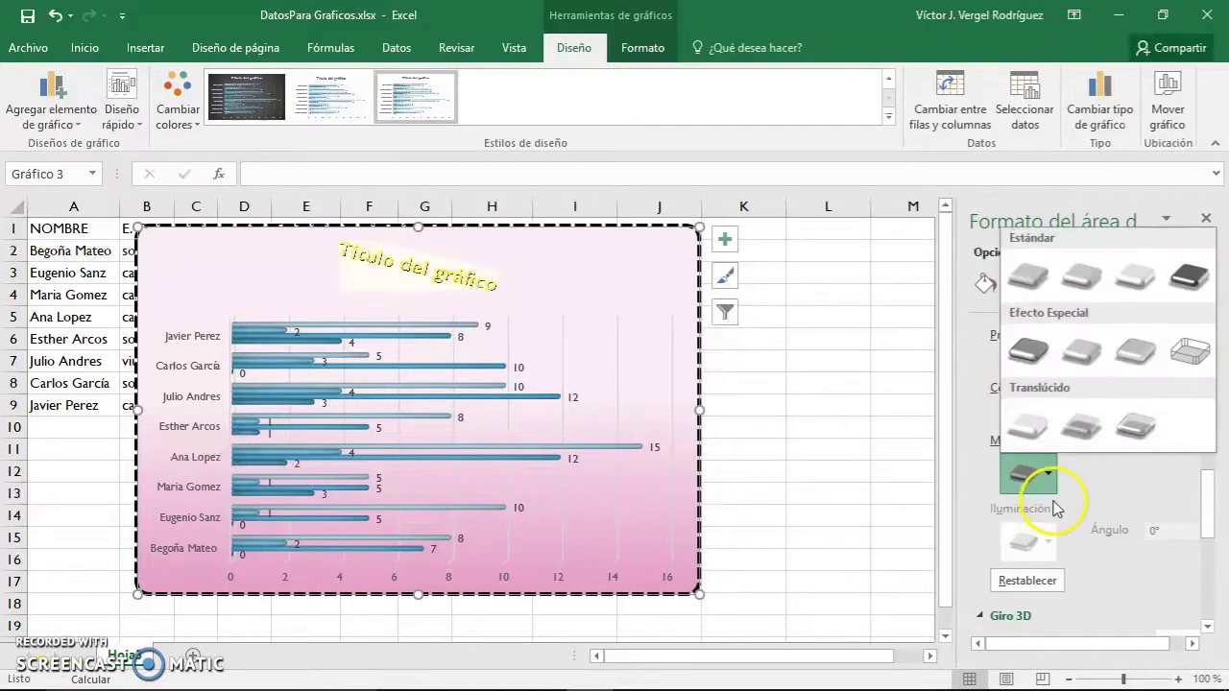
click(1028, 351)
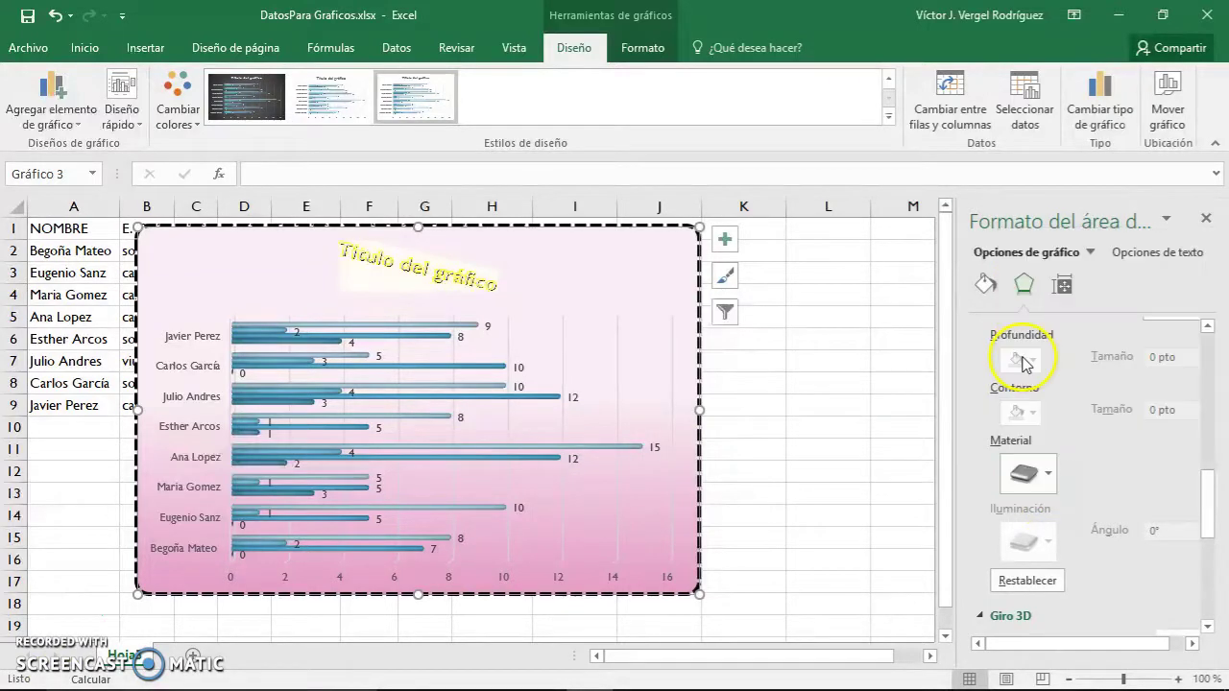
click(1049, 474)
click(1127, 420)
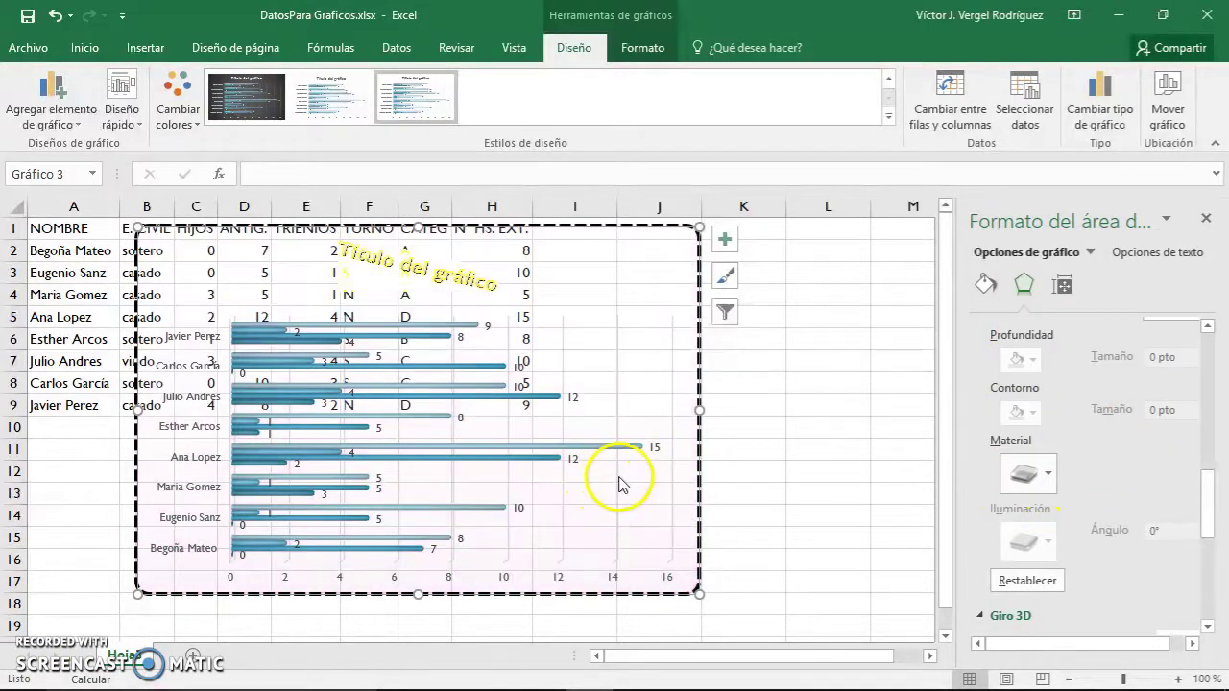
click(1024, 480)
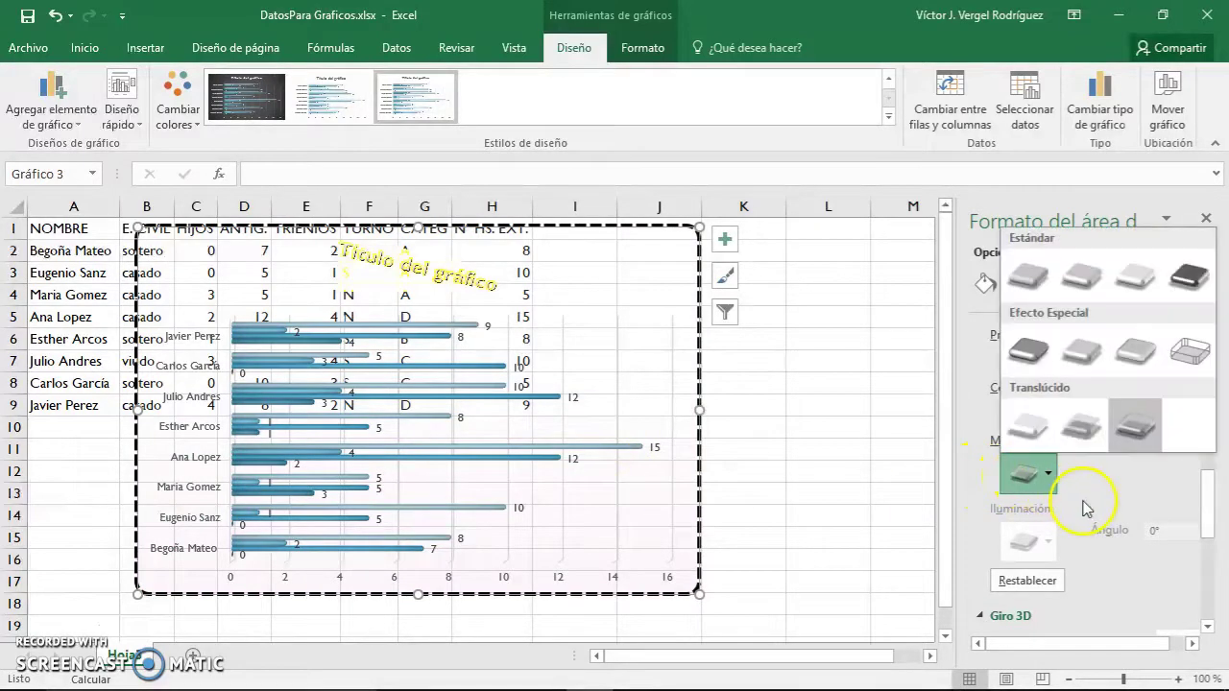
click(1021, 359)
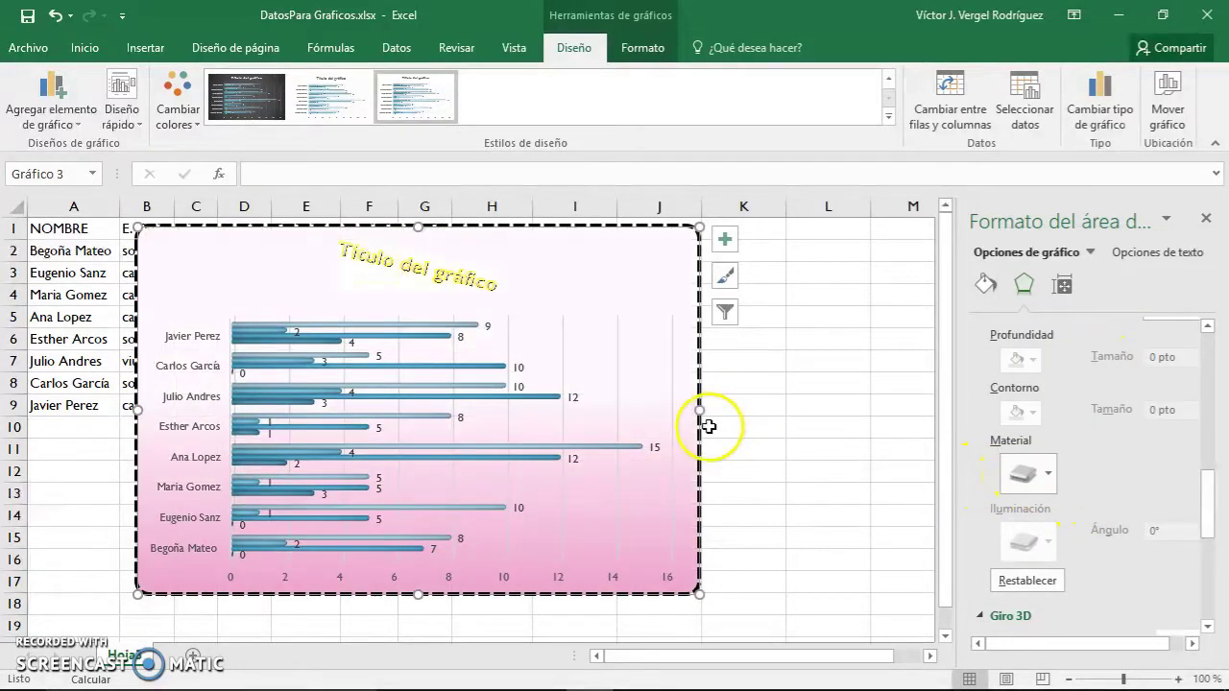
drag(711, 511, 845, 513)
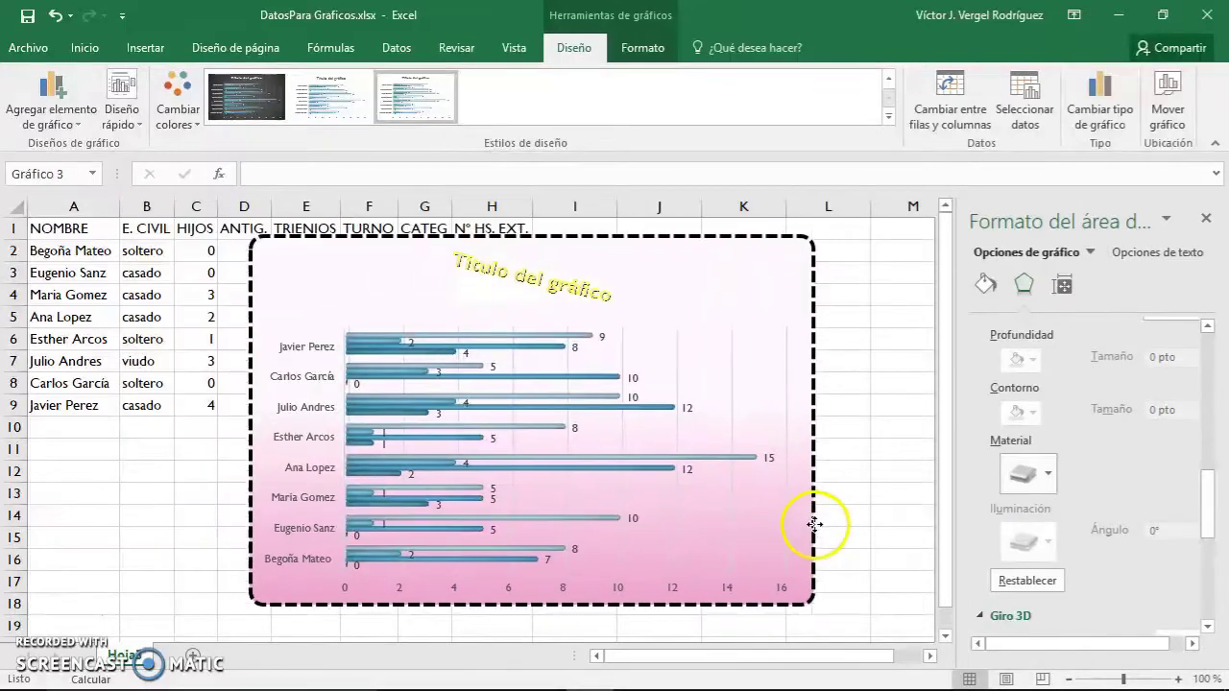
Step: Set the chart's 3-D X rotation to 100°
scroll(1155, 482, down, 3)
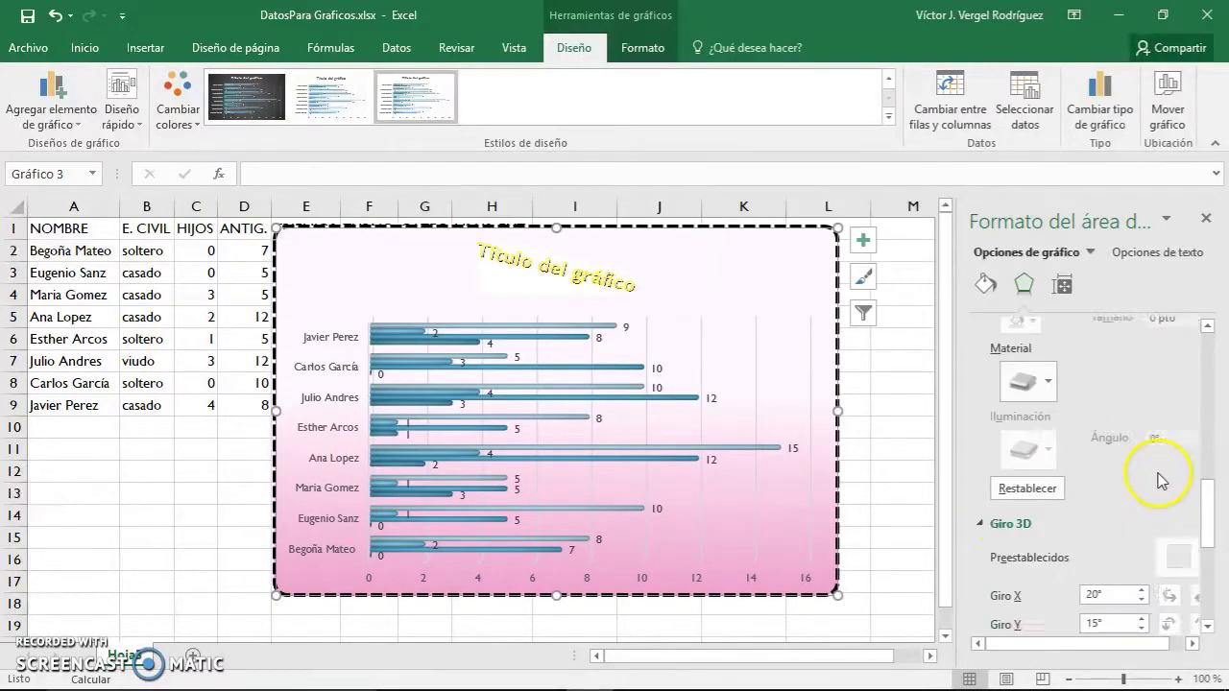
click(1142, 498)
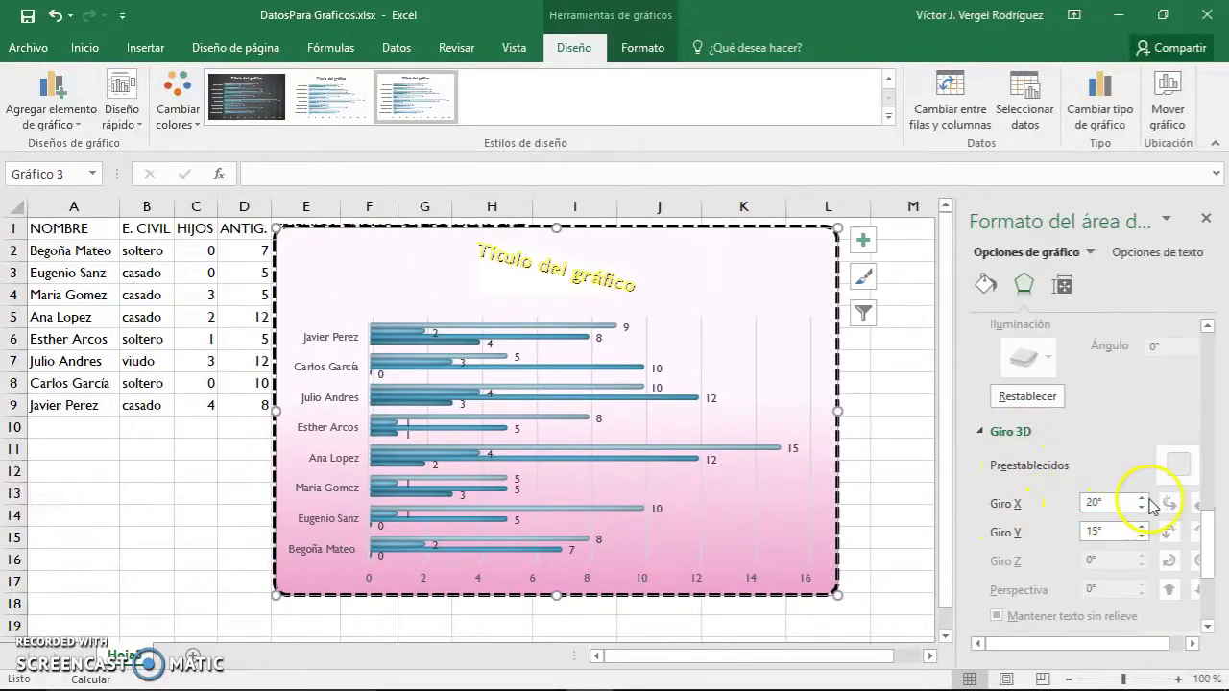
click(1142, 498)
click(1142, 498)
click(1142, 498)
click(1141, 498)
click(1141, 499)
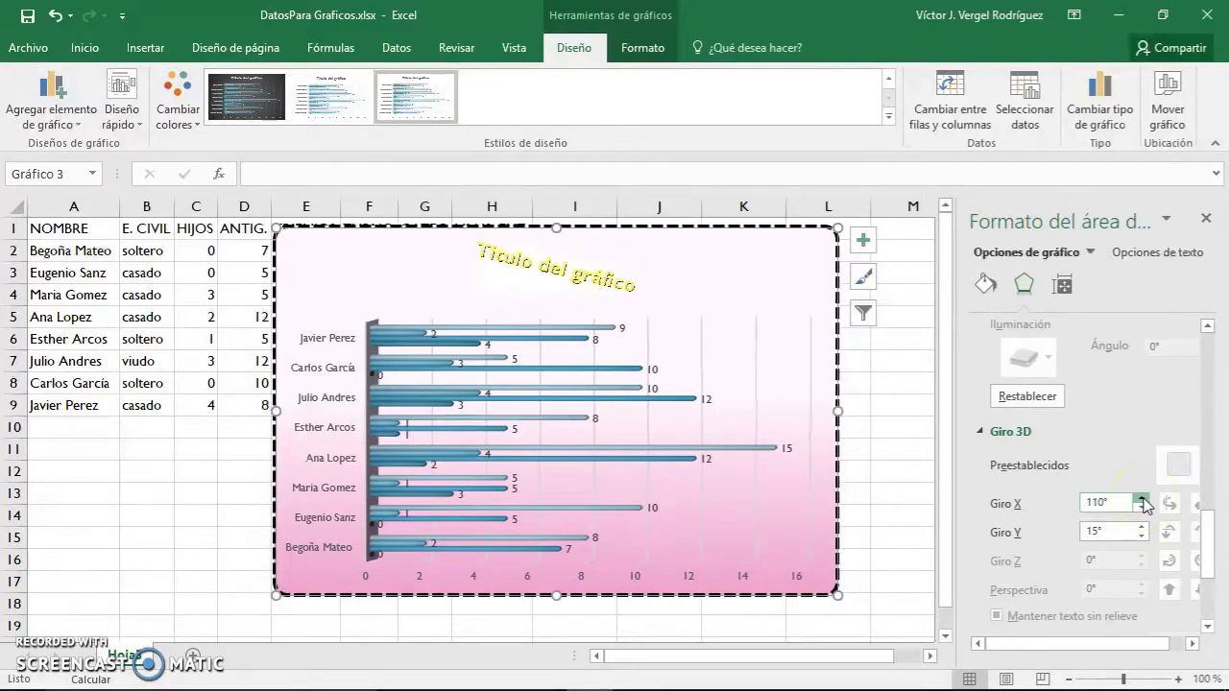
click(1141, 498)
click(1142, 498)
click(1142, 498)
click(1141, 498)
click(1142, 499)
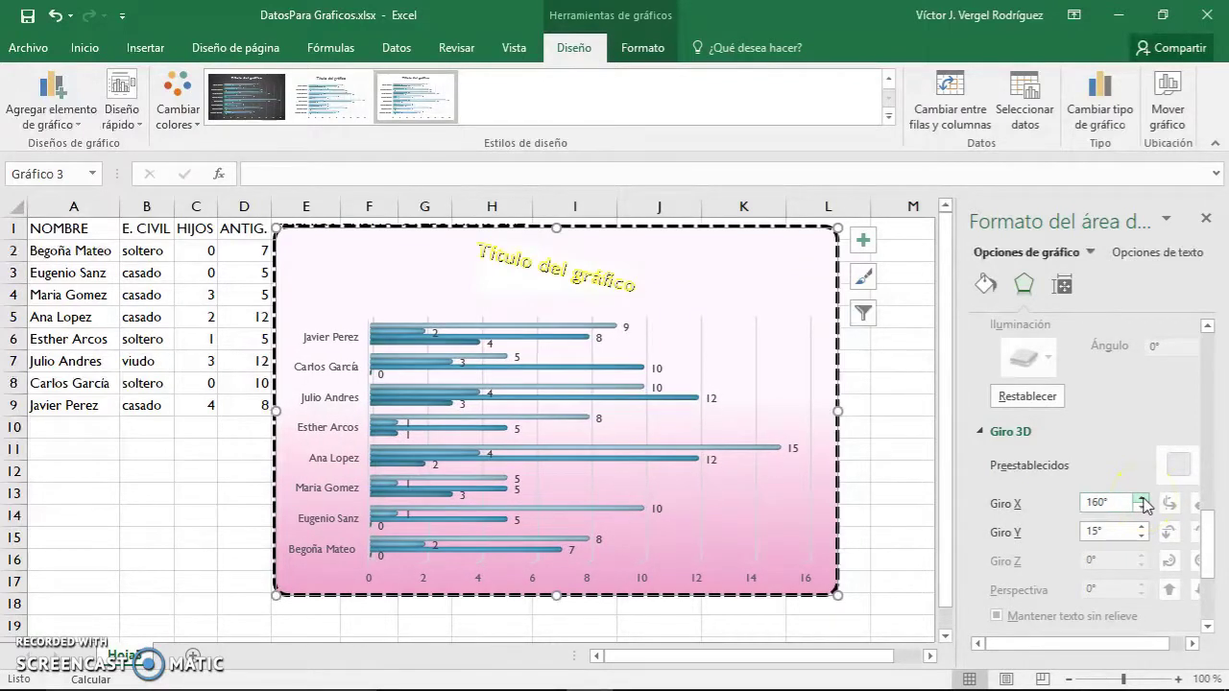
click(1142, 509)
click(1142, 509)
click(1142, 509)
click(1141, 509)
click(1142, 509)
click(1142, 509)
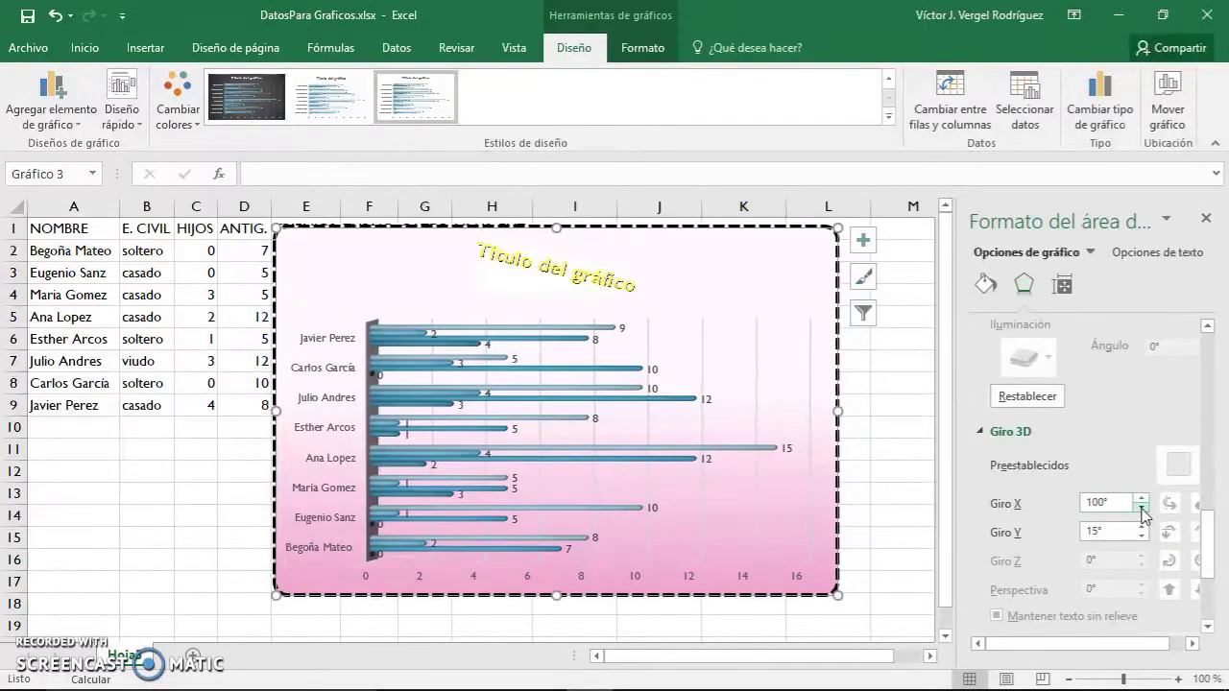
Step: Set the chart's 3-D Y rotation to 90°
click(1142, 528)
click(1142, 528)
click(1142, 528)
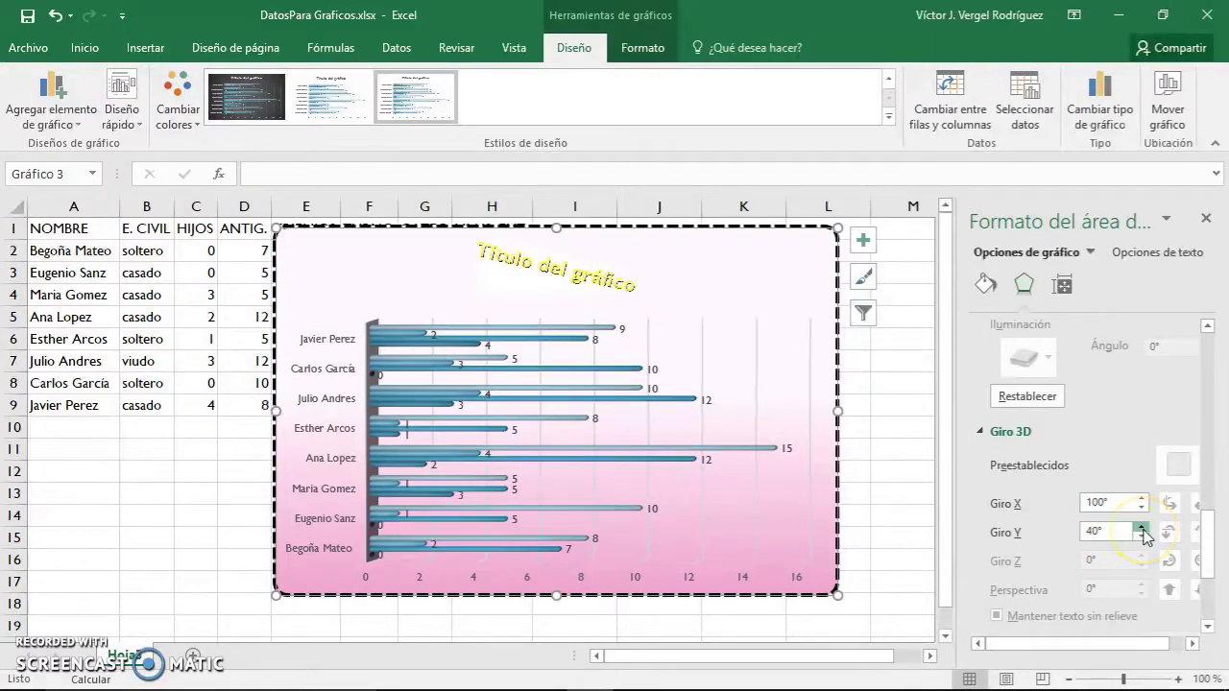
click(1142, 527)
click(1142, 527)
click(1141, 528)
click(1142, 528)
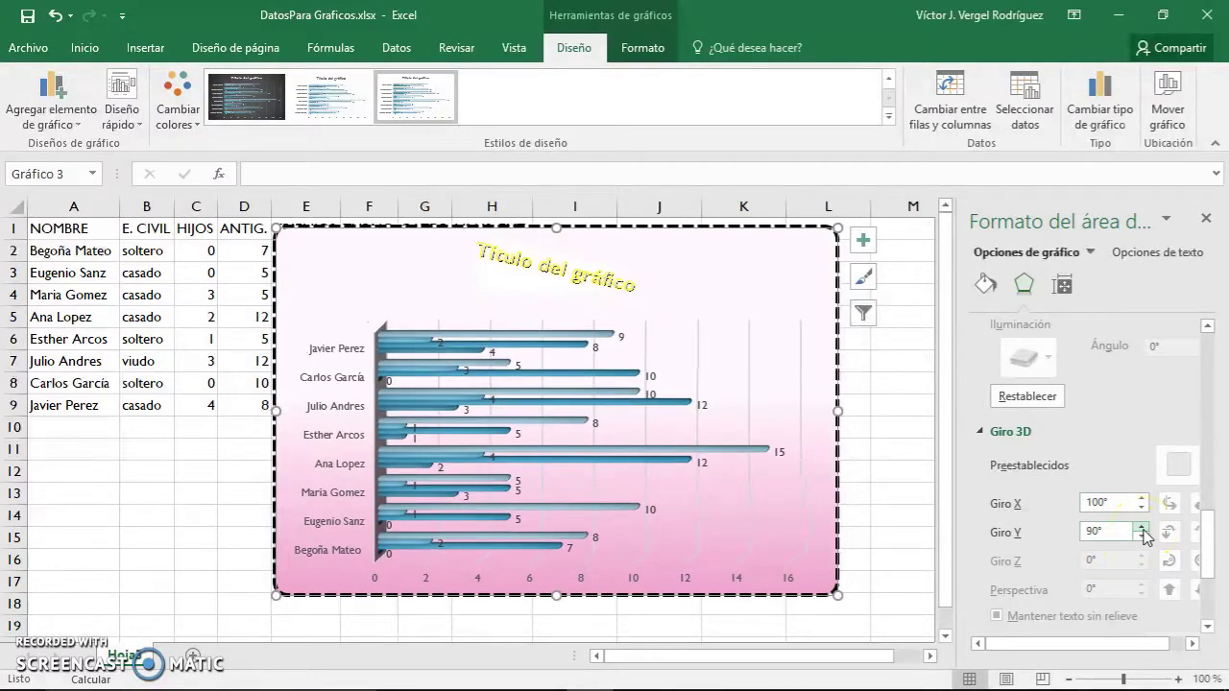
scroll(1153, 495, down, 5)
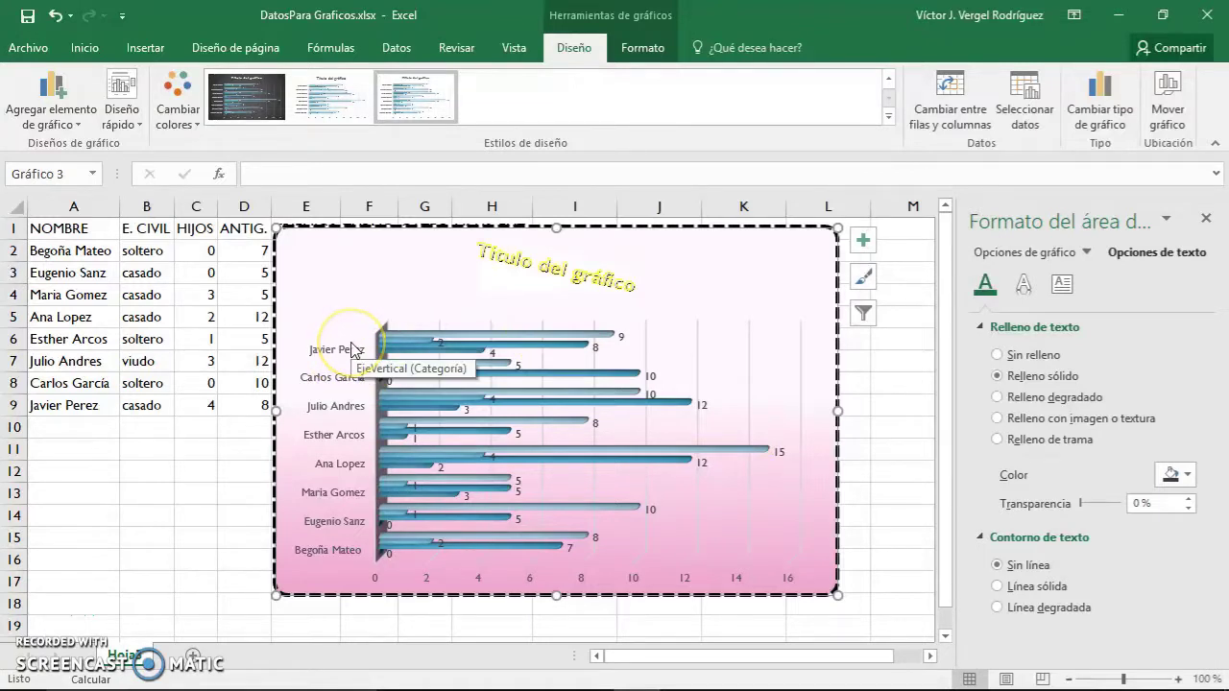
Step: Select the vertical employee-name axis and bring up its fill and line settings
click(352, 350)
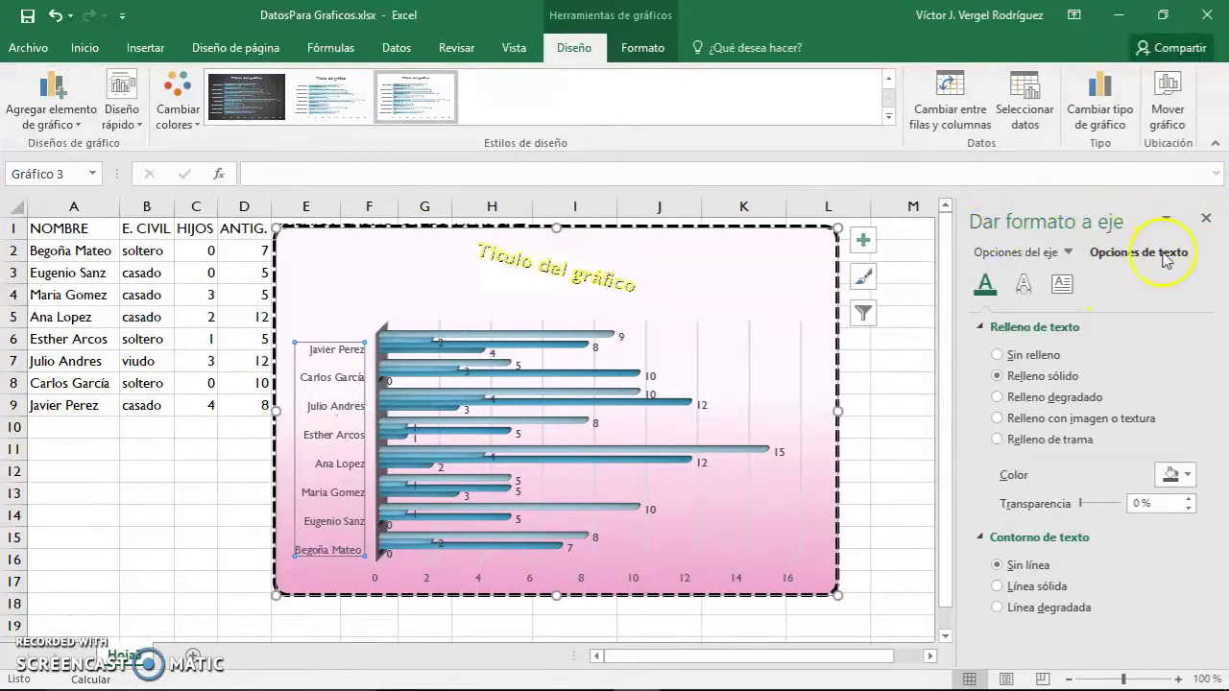
click(1024, 253)
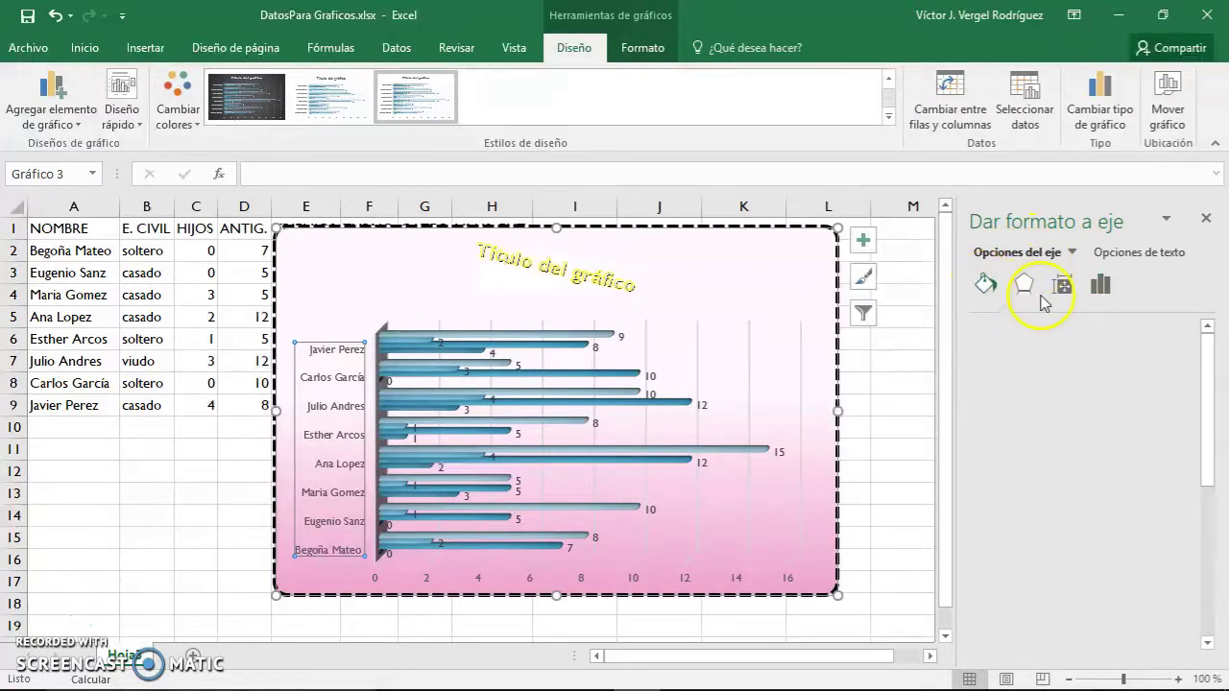
click(1024, 284)
click(1062, 288)
click(1101, 284)
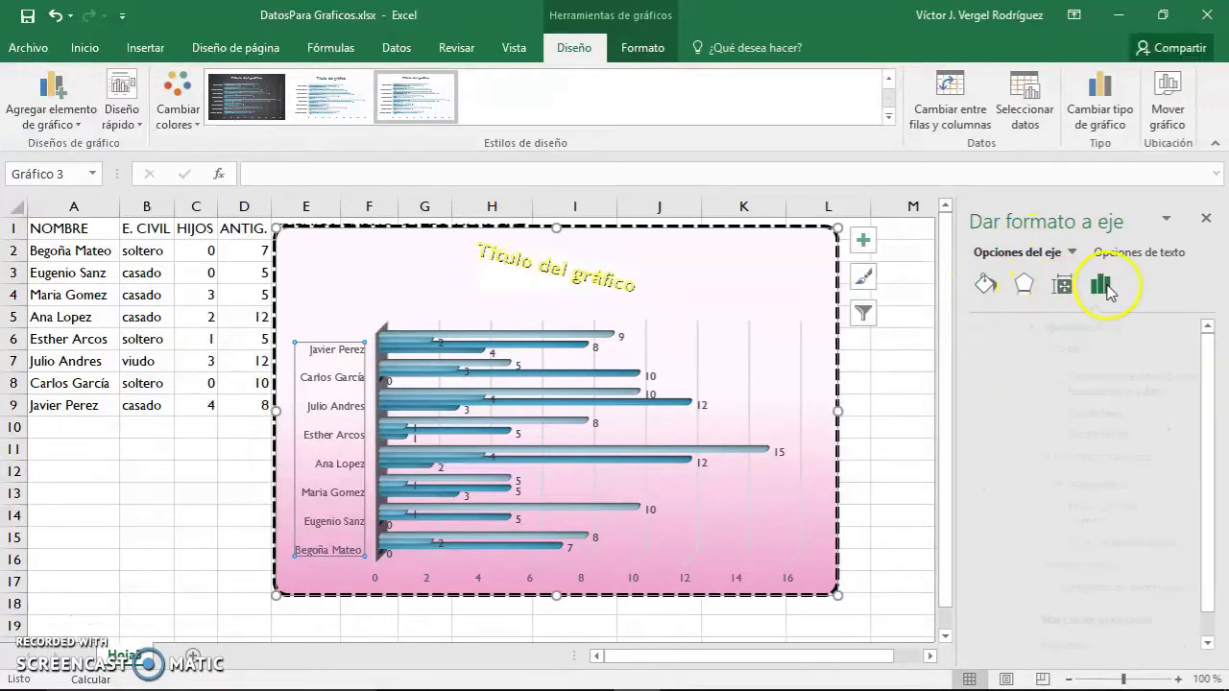
click(987, 285)
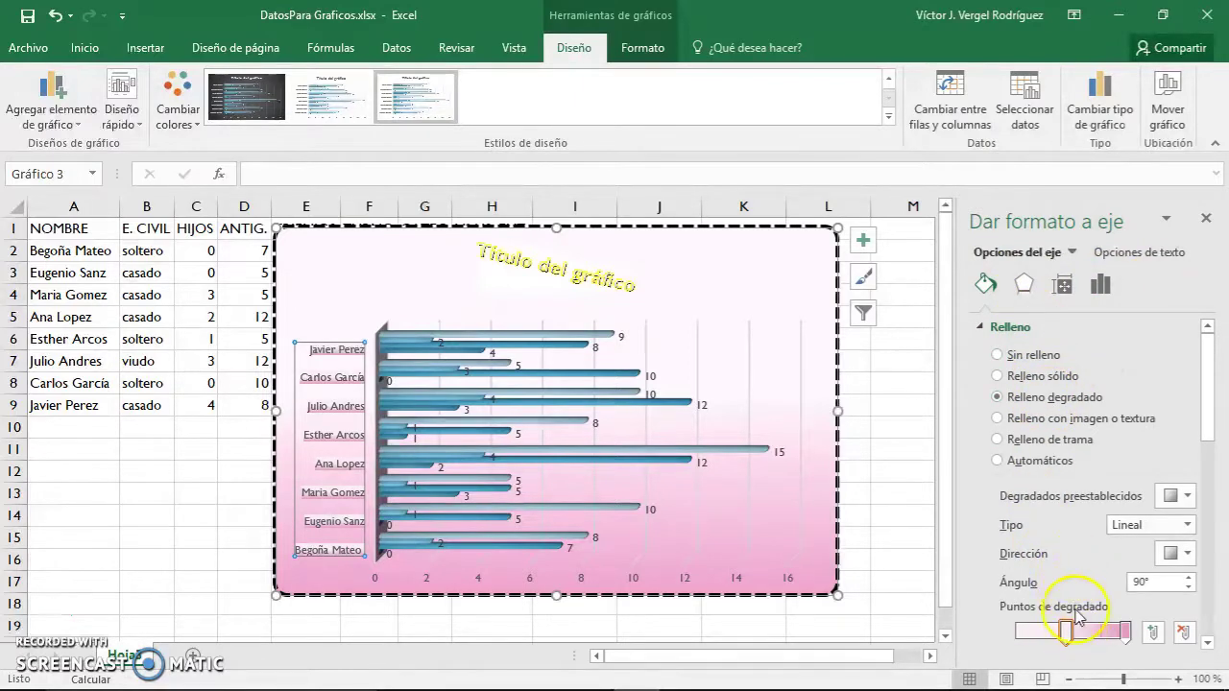
Step: Give the vertical axis labels a solid deeper plum pink fill
click(1041, 376)
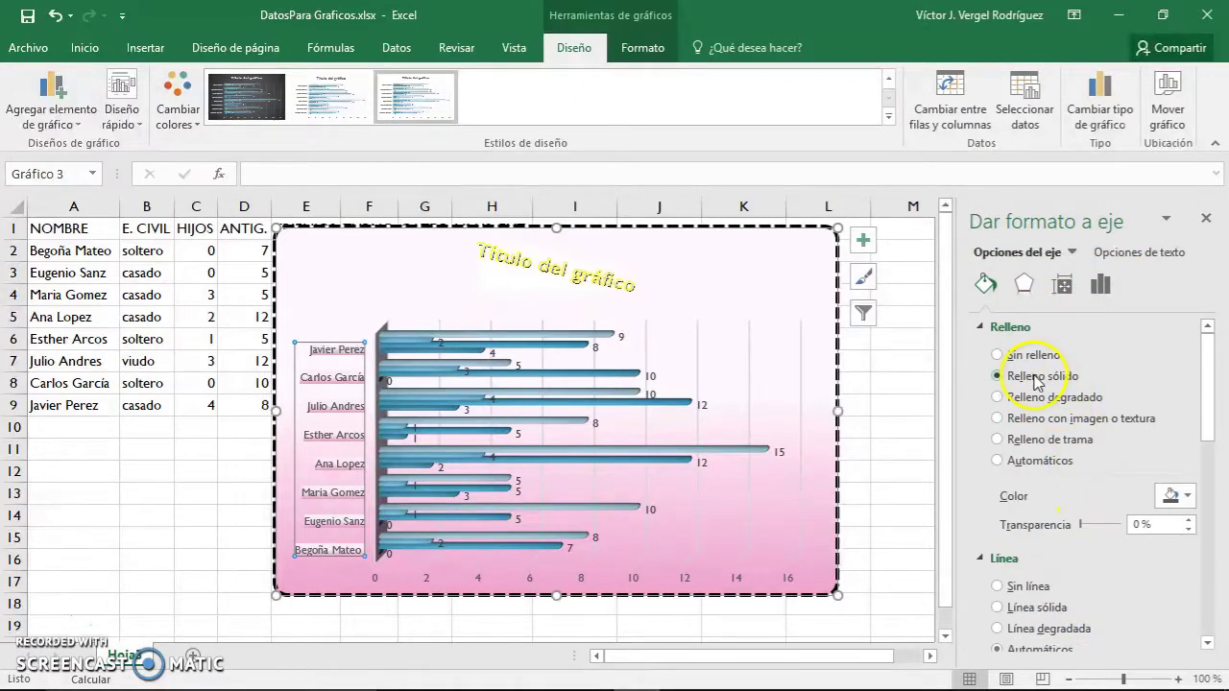
click(1188, 498)
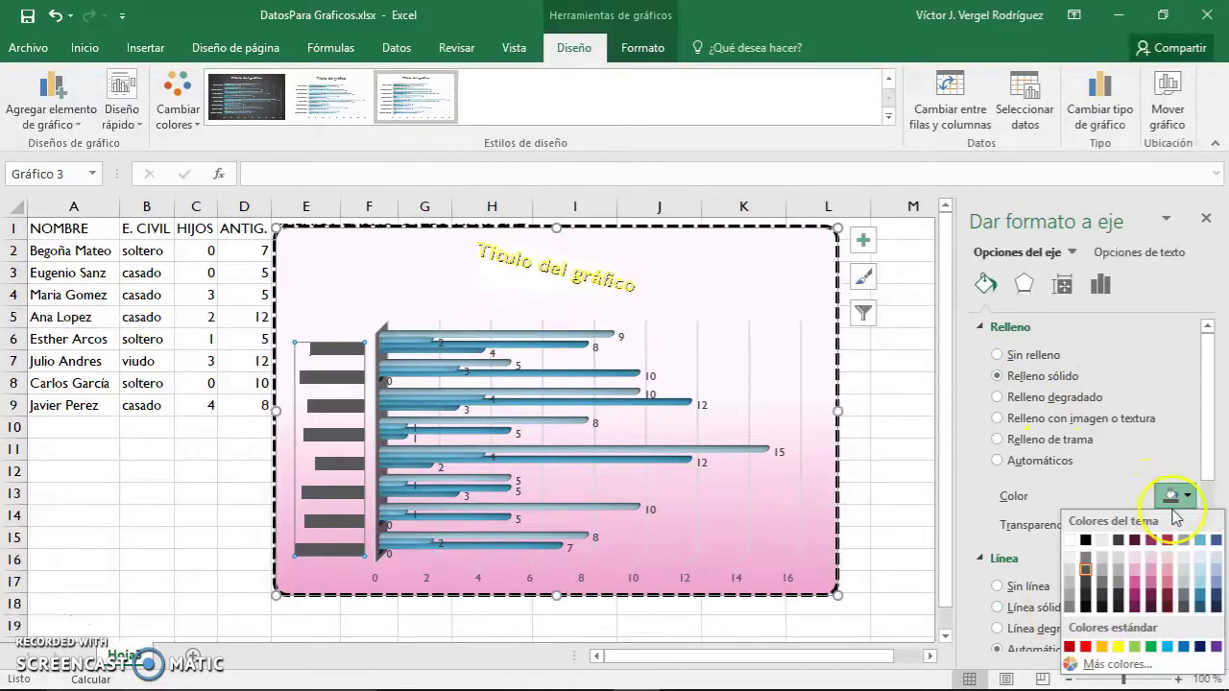
click(1136, 564)
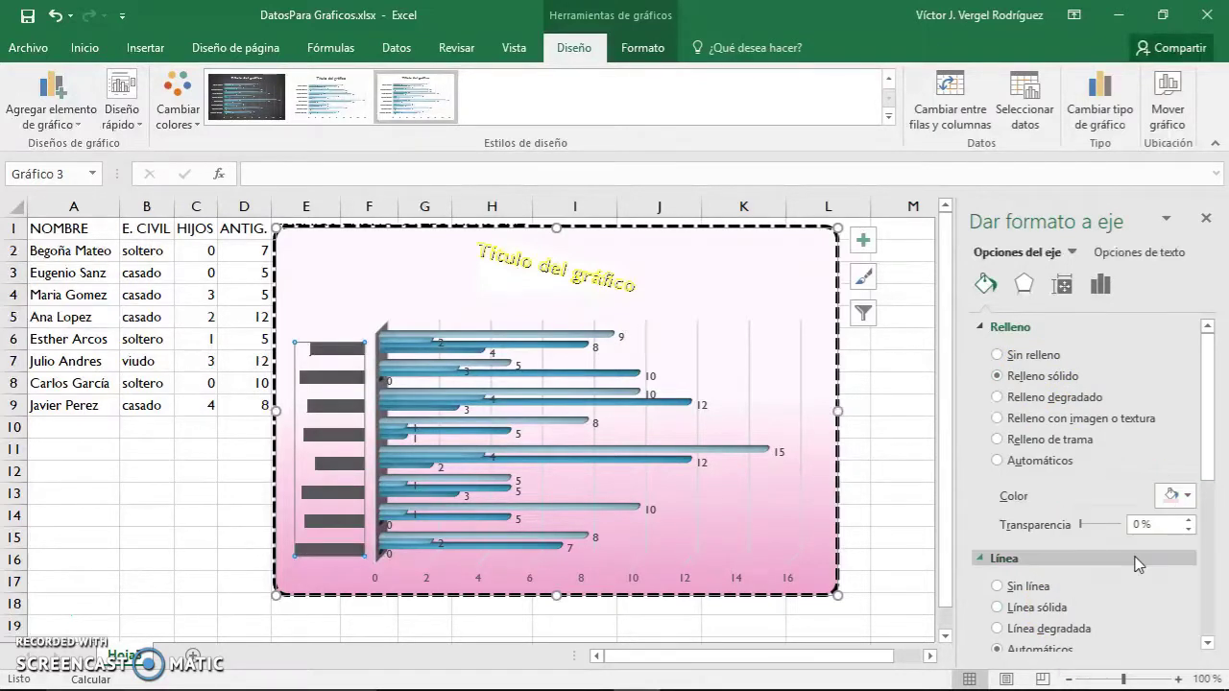
click(1187, 497)
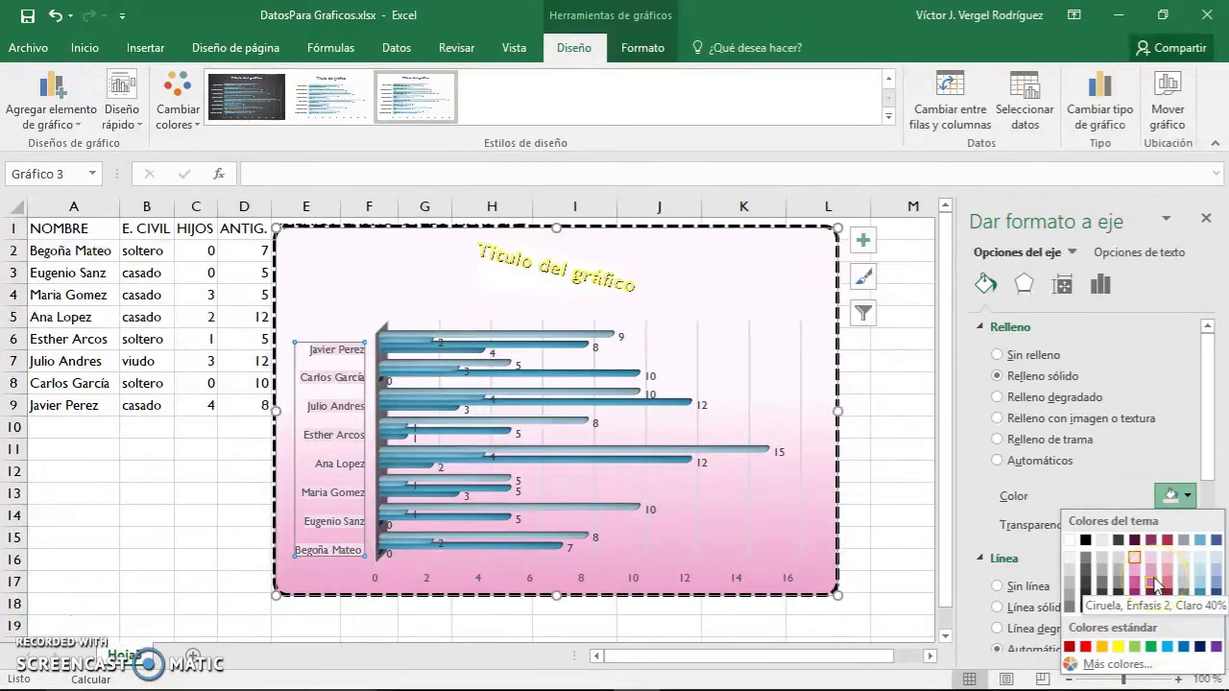
click(1155, 582)
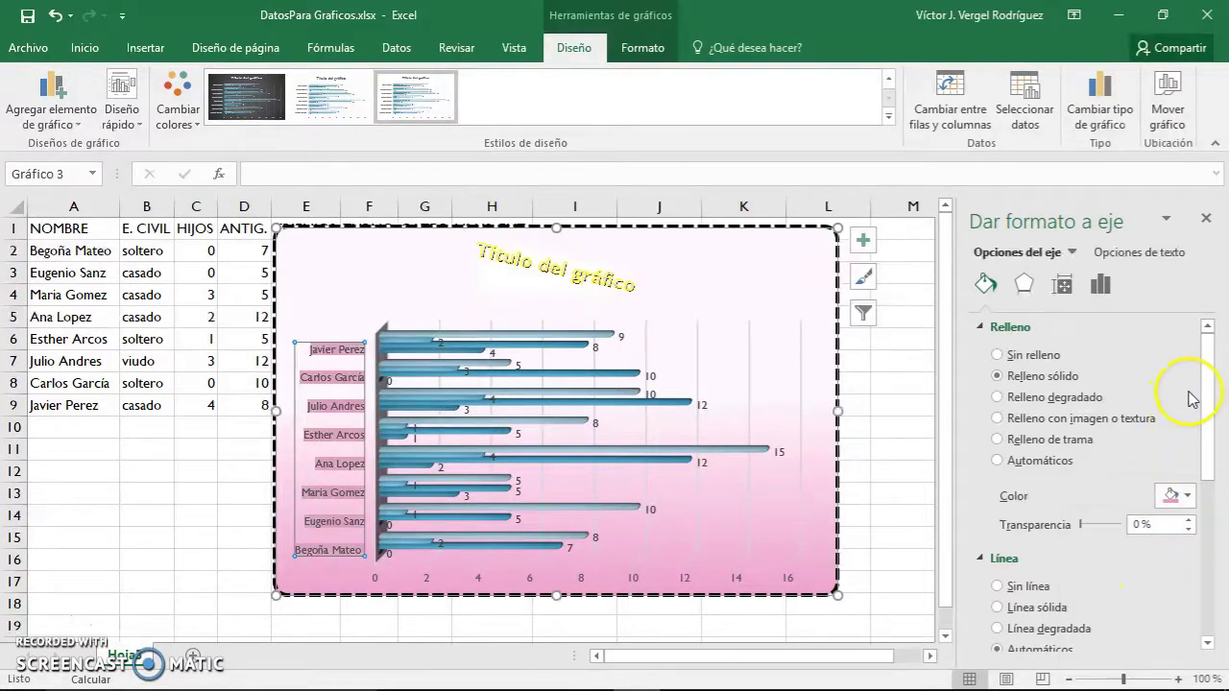
scroll(1180, 403, down, 1)
scroll(1075, 472, down, 3)
scroll(1070, 503, down, 4)
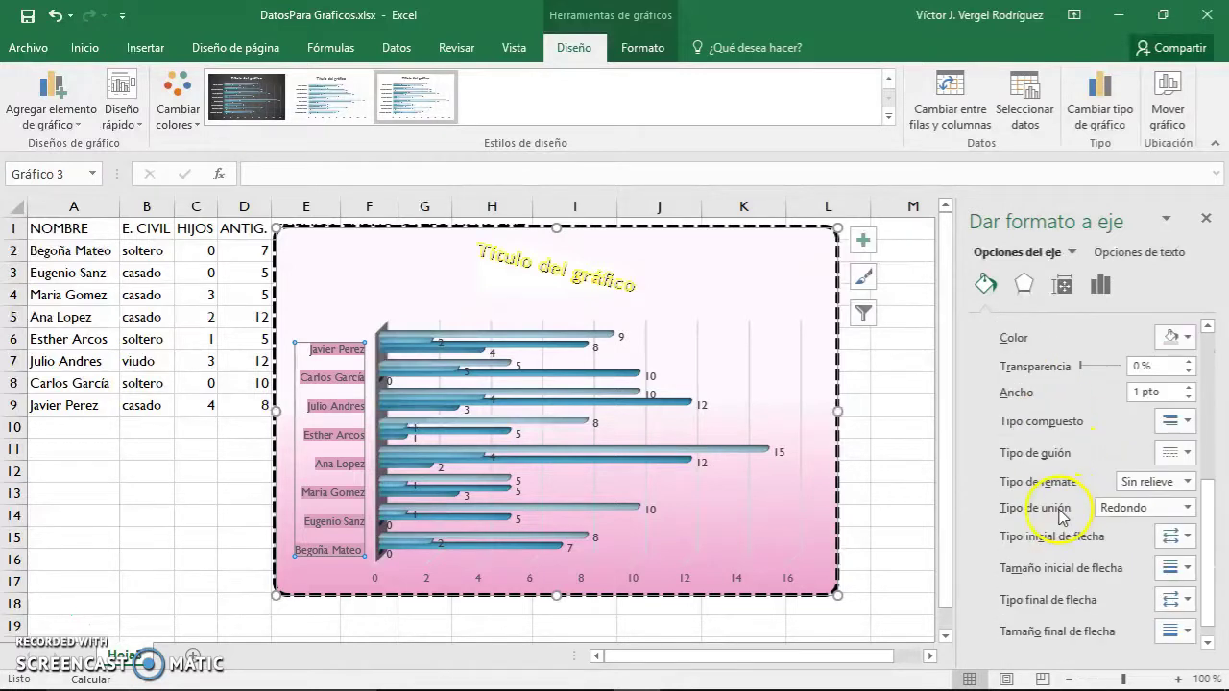
Step: Select the horizontal value axis and show its Axis Options settings
click(1024, 283)
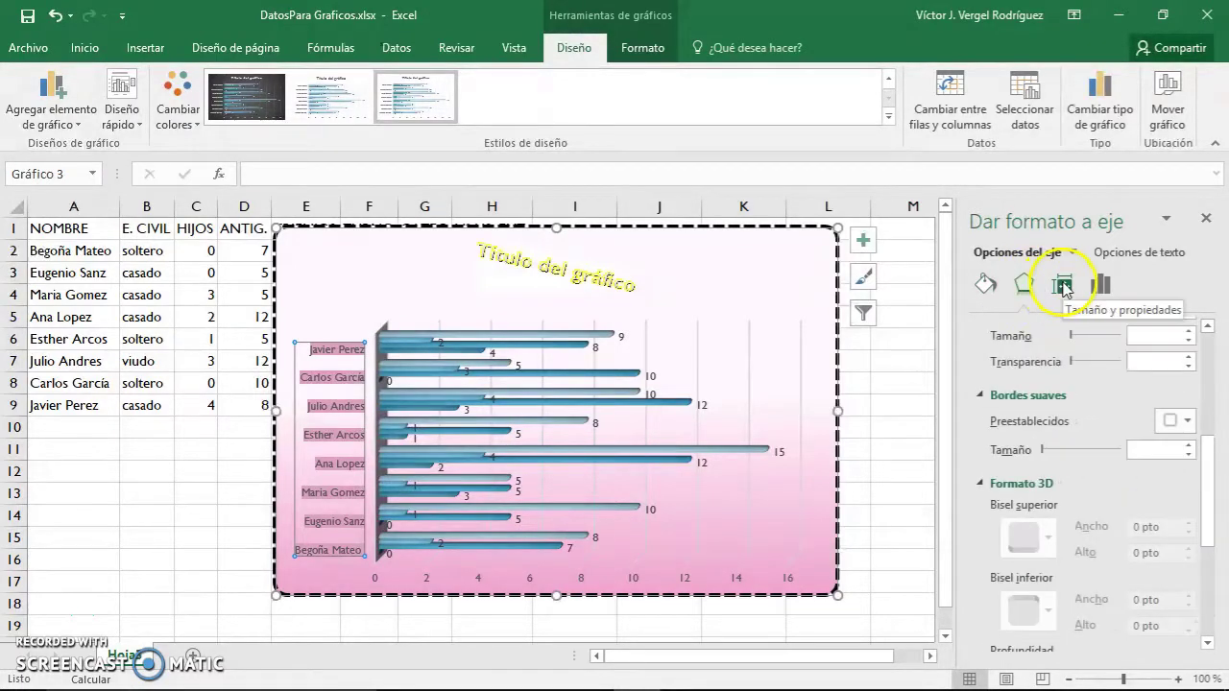
click(1064, 287)
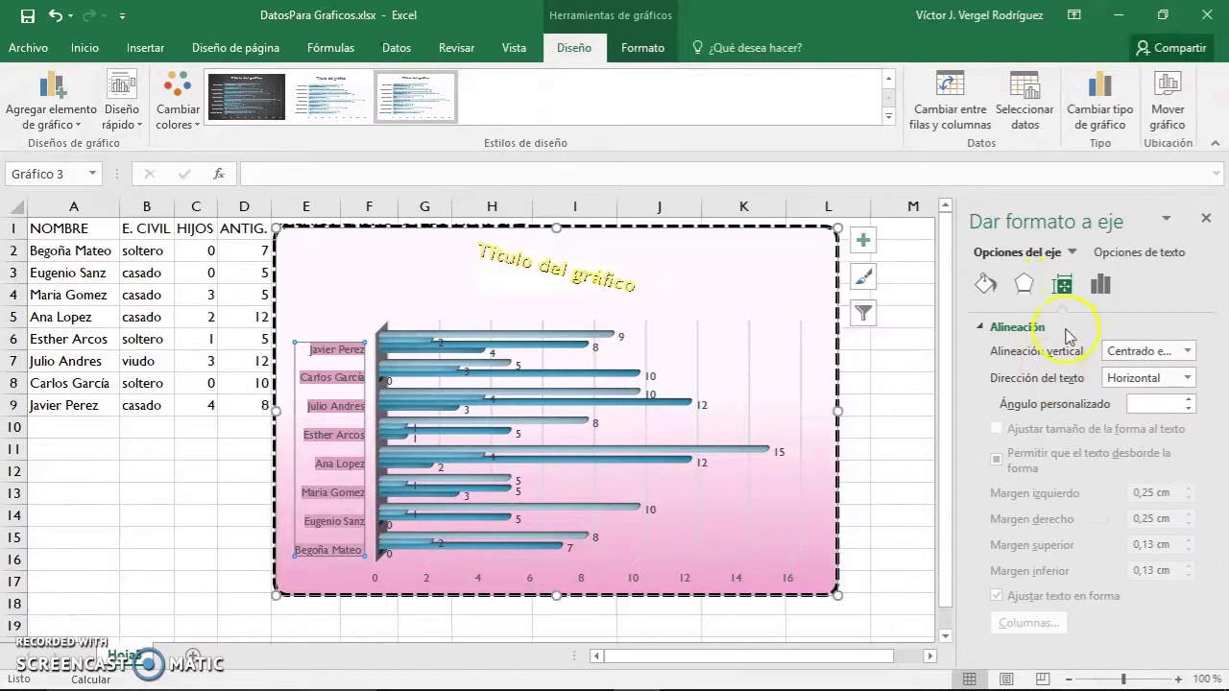
click(1099, 286)
scroll(1126, 400, down, 1)
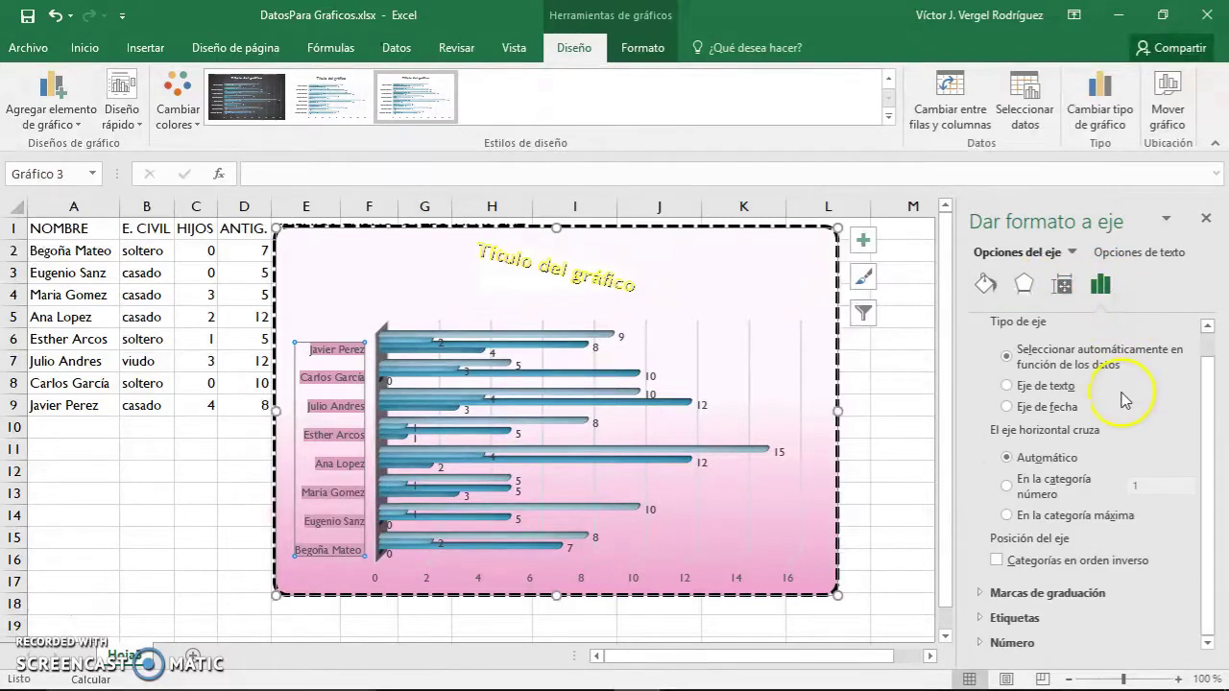
scroll(1124, 360, up, 1)
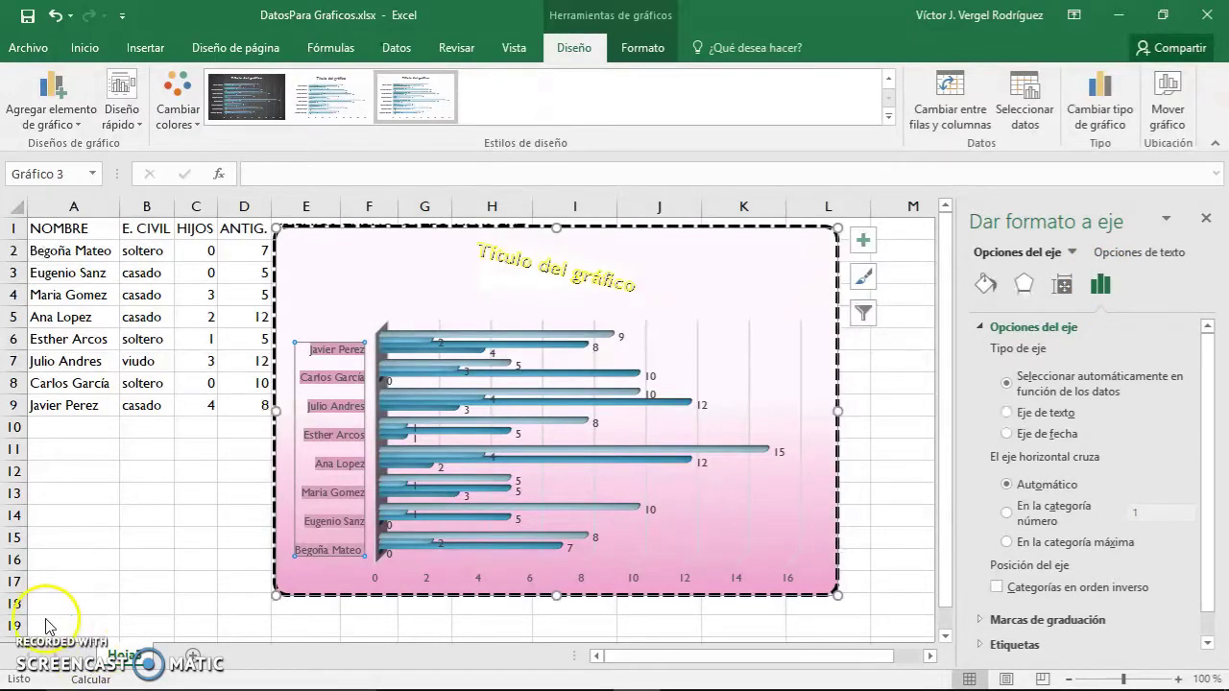
click(384, 577)
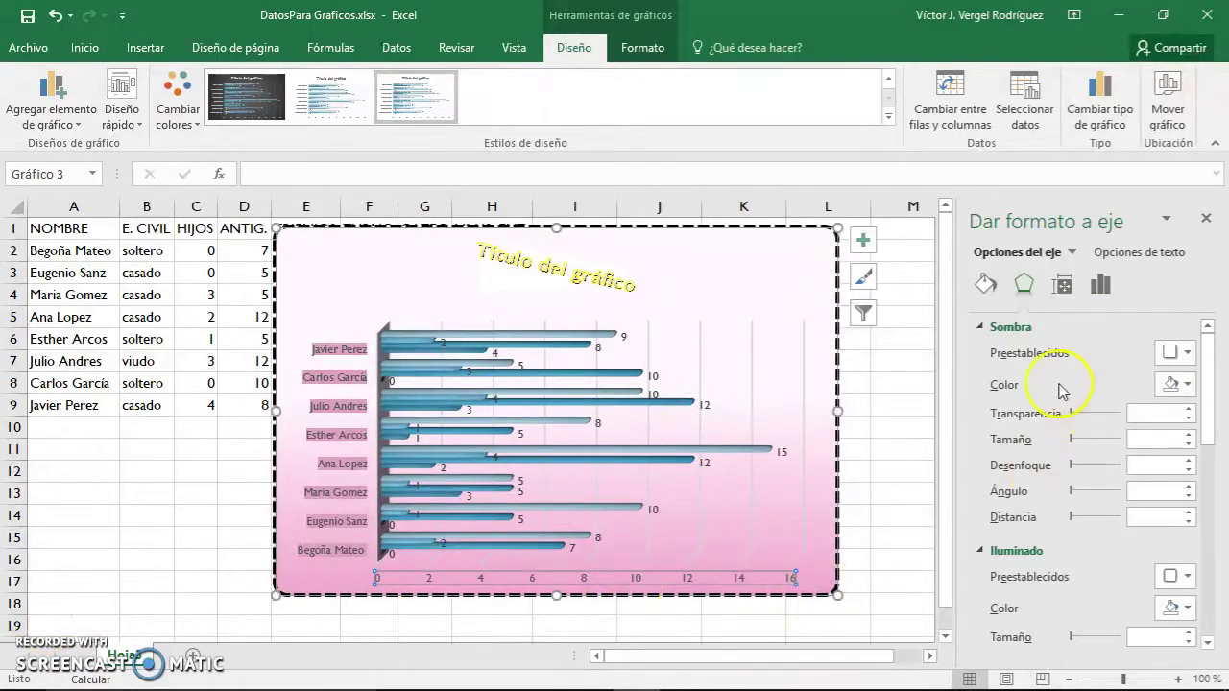
click(1102, 290)
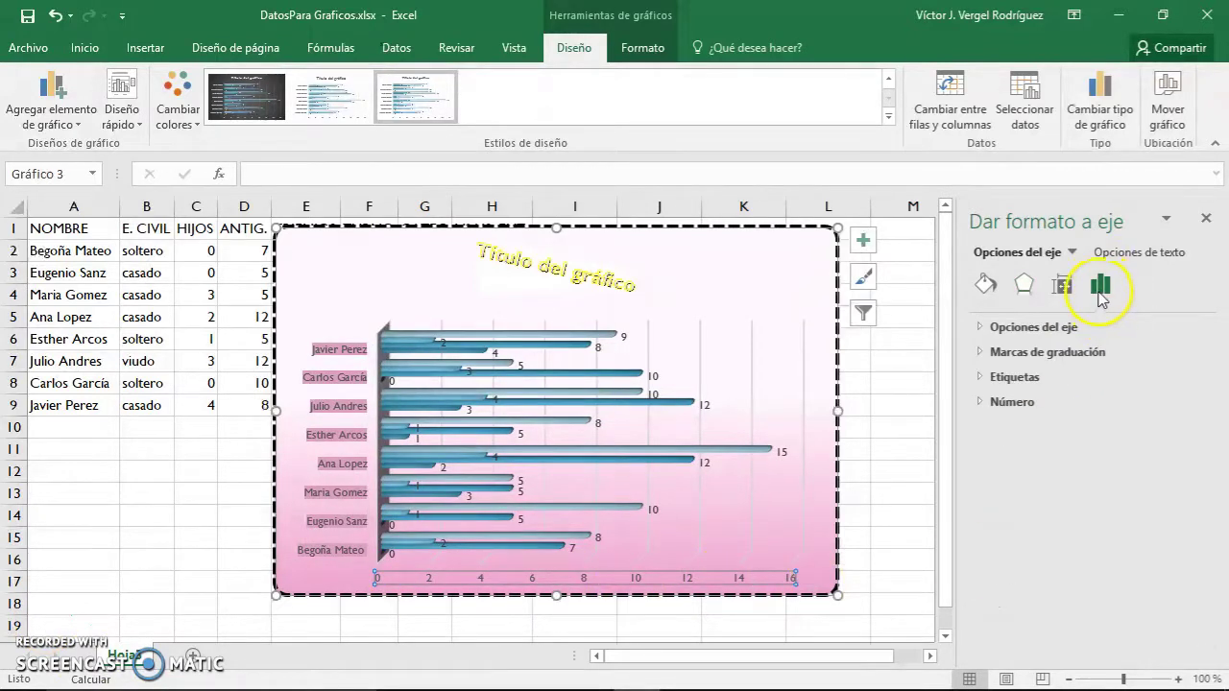
Step: Set the value axis bounds to minimum 0 and maximum 15, with a major unit of 3
click(983, 328)
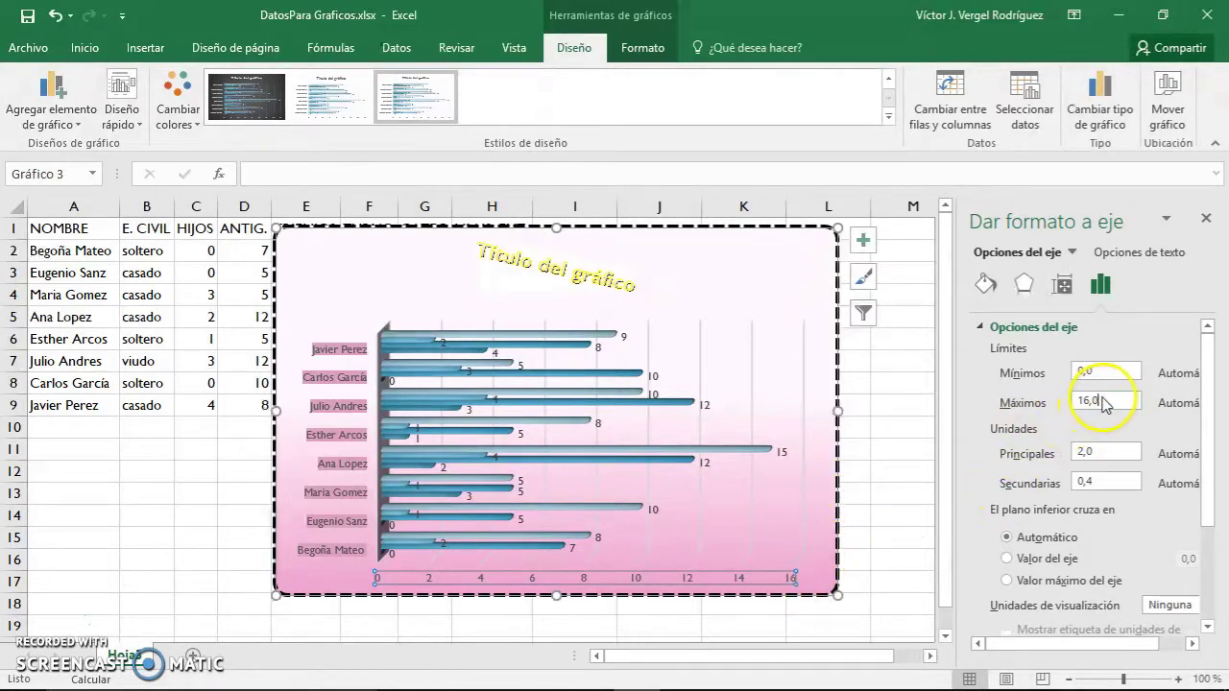
drag(1101, 402, 1086, 403)
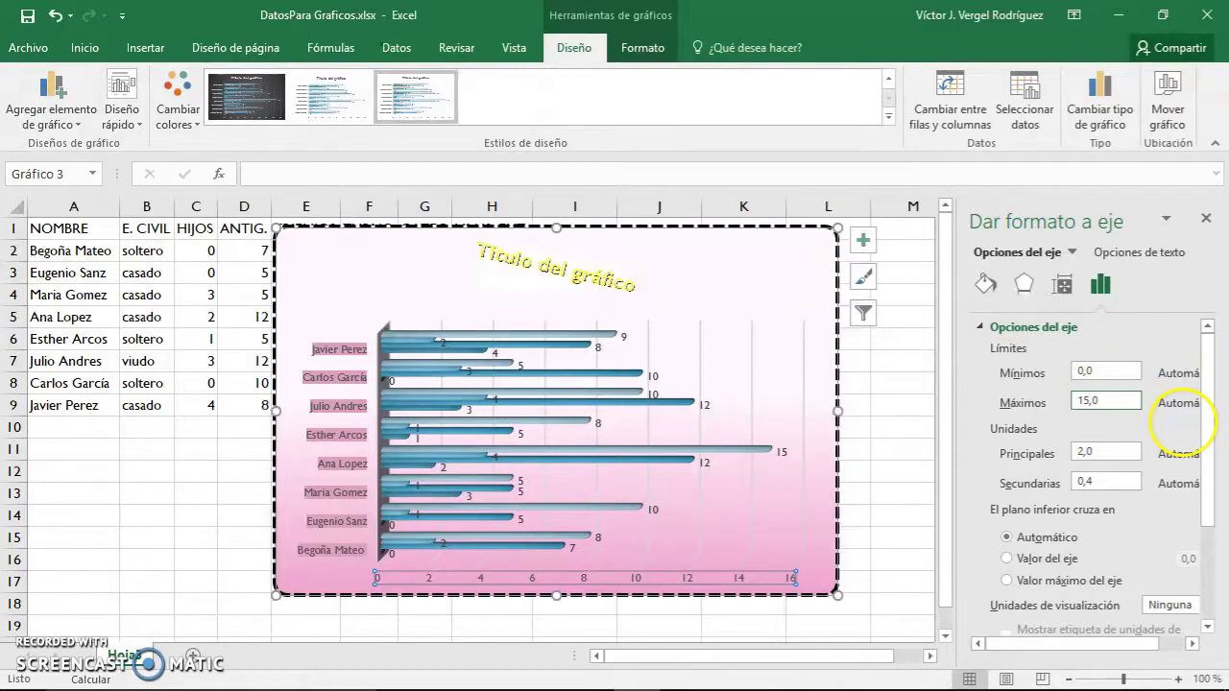
double_click(1107, 371)
text(-1,0)
key(Return)
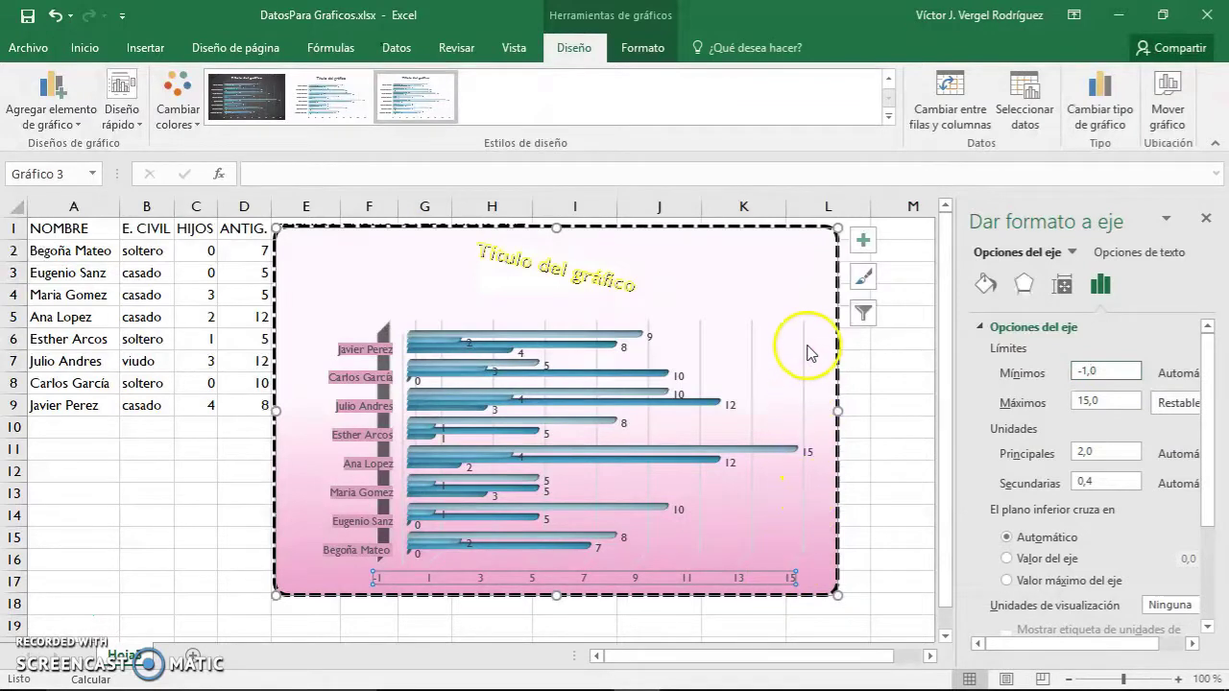
double_click(1095, 371)
text(0)
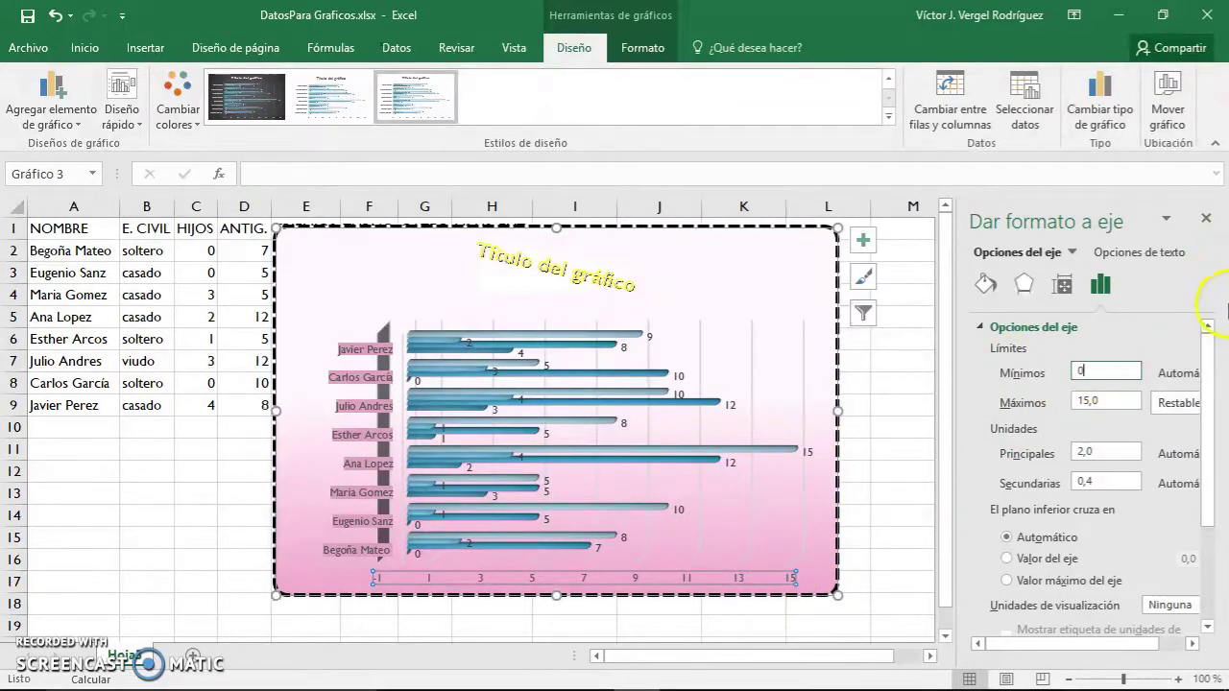
click(1105, 400)
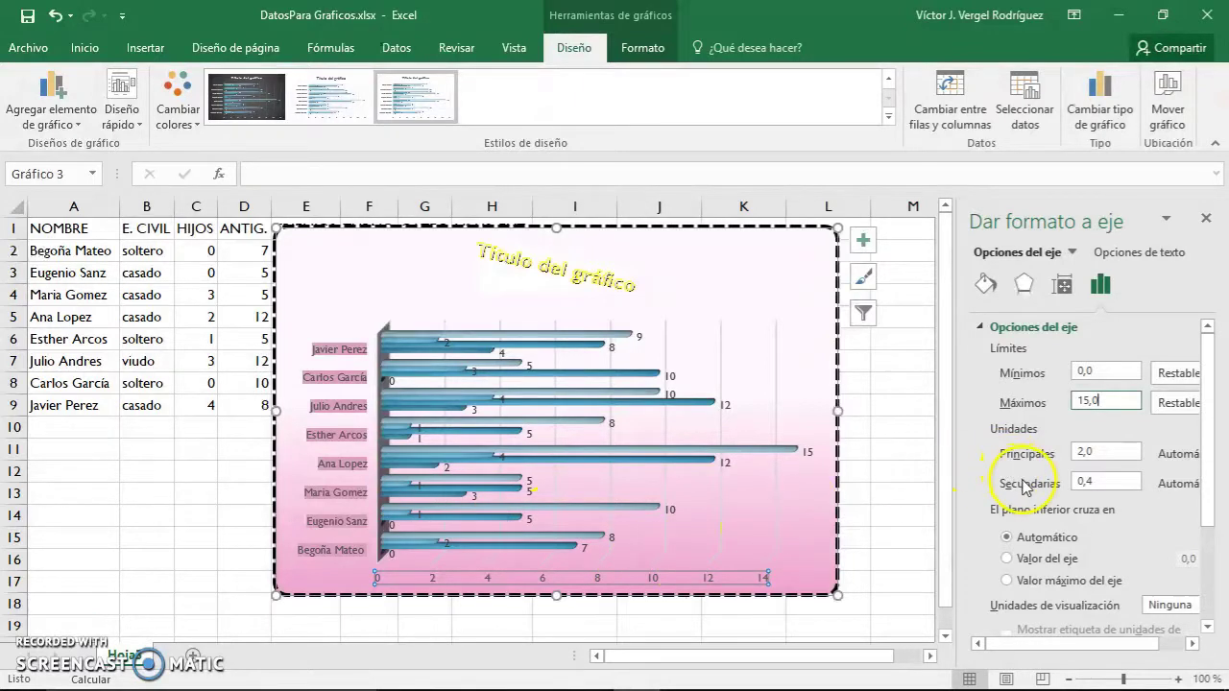
click(1094, 451)
text(3)
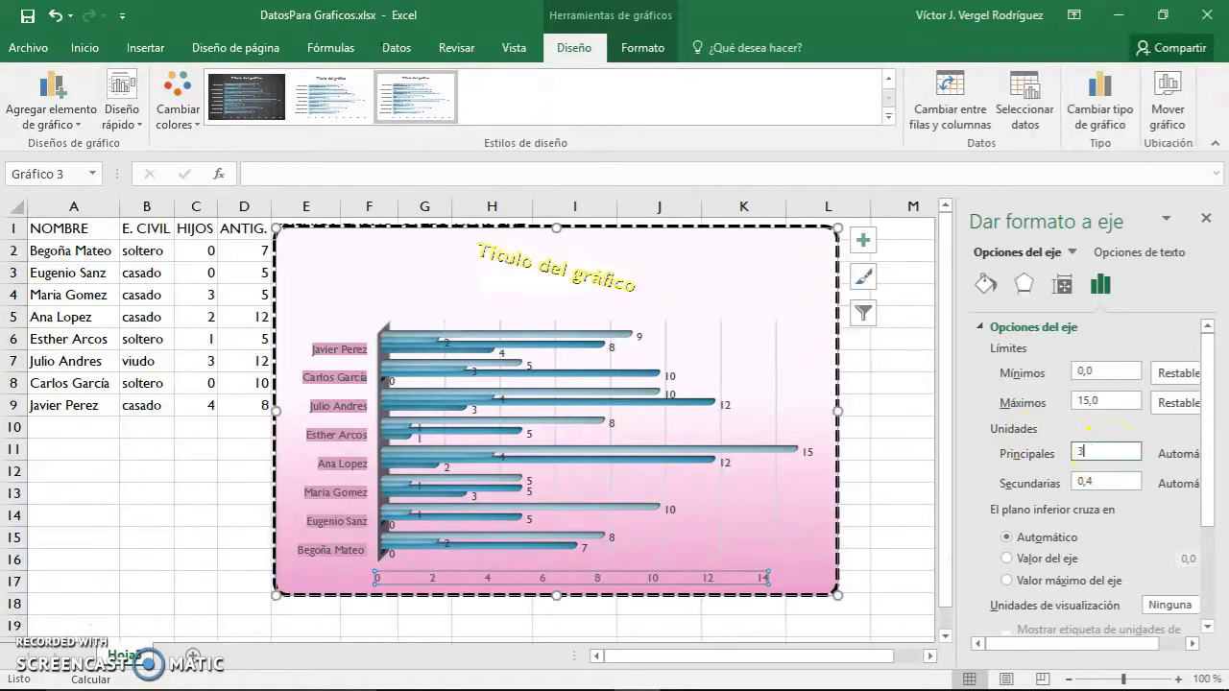
click(1111, 481)
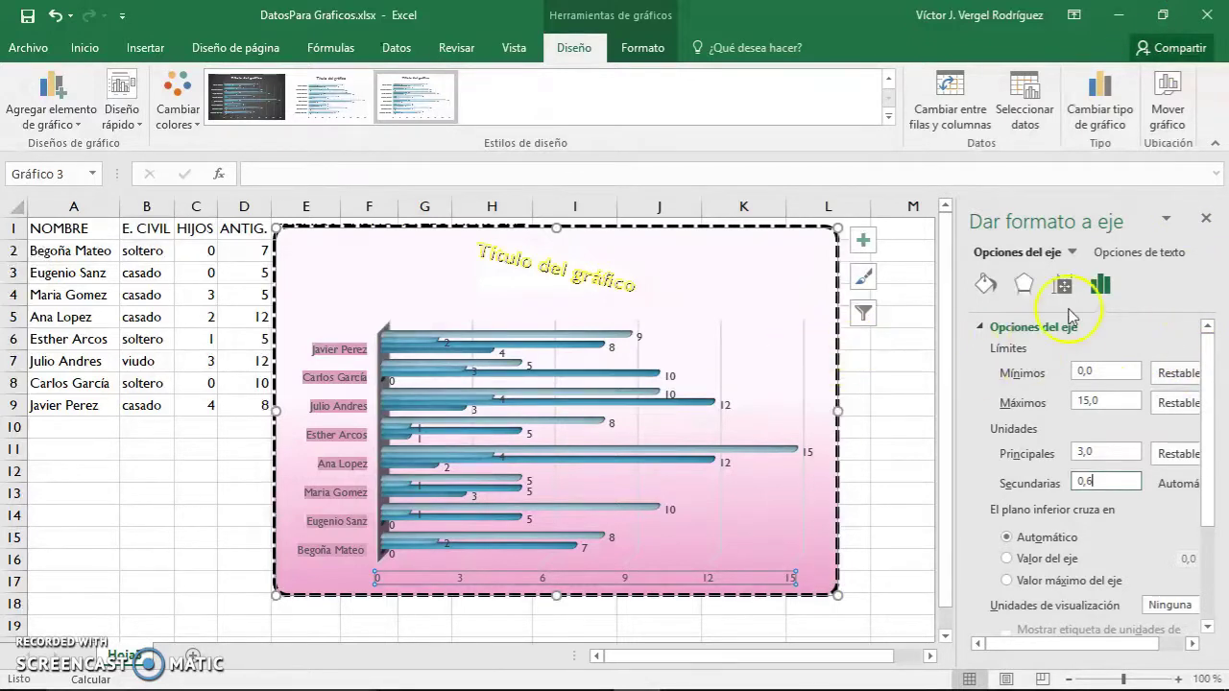
Step: Capture the Format Axis bounds and units panel with Snipping Tool
mouse_move(588, 680)
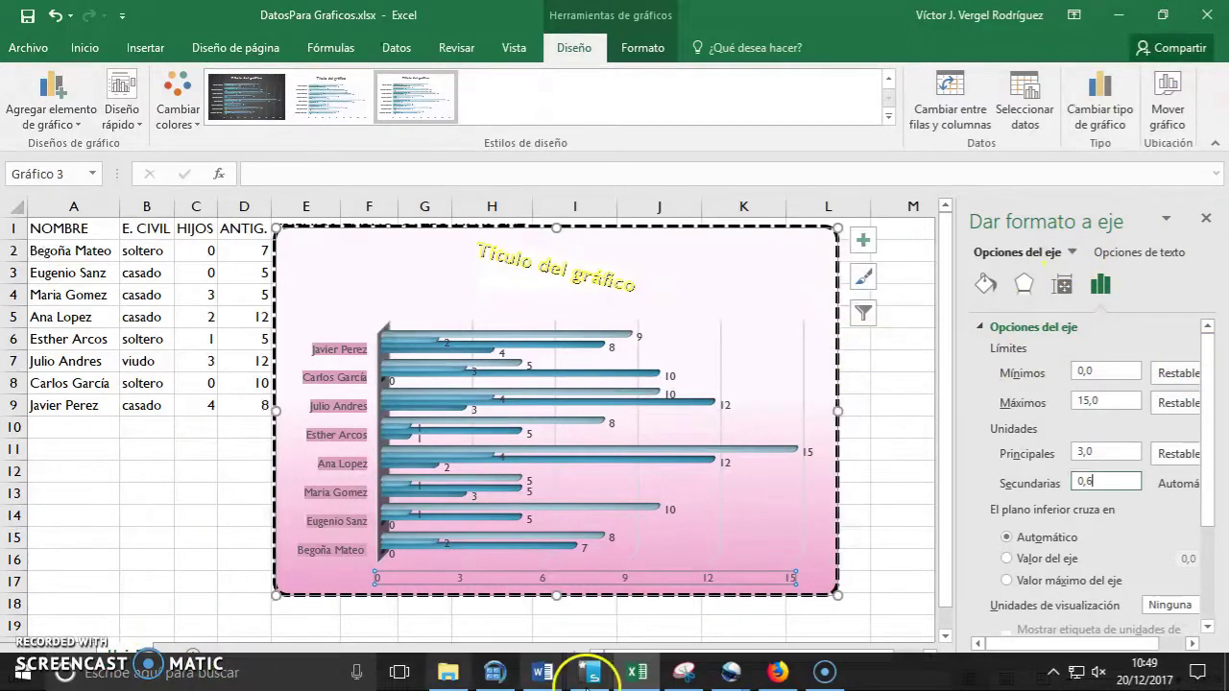
click(683, 672)
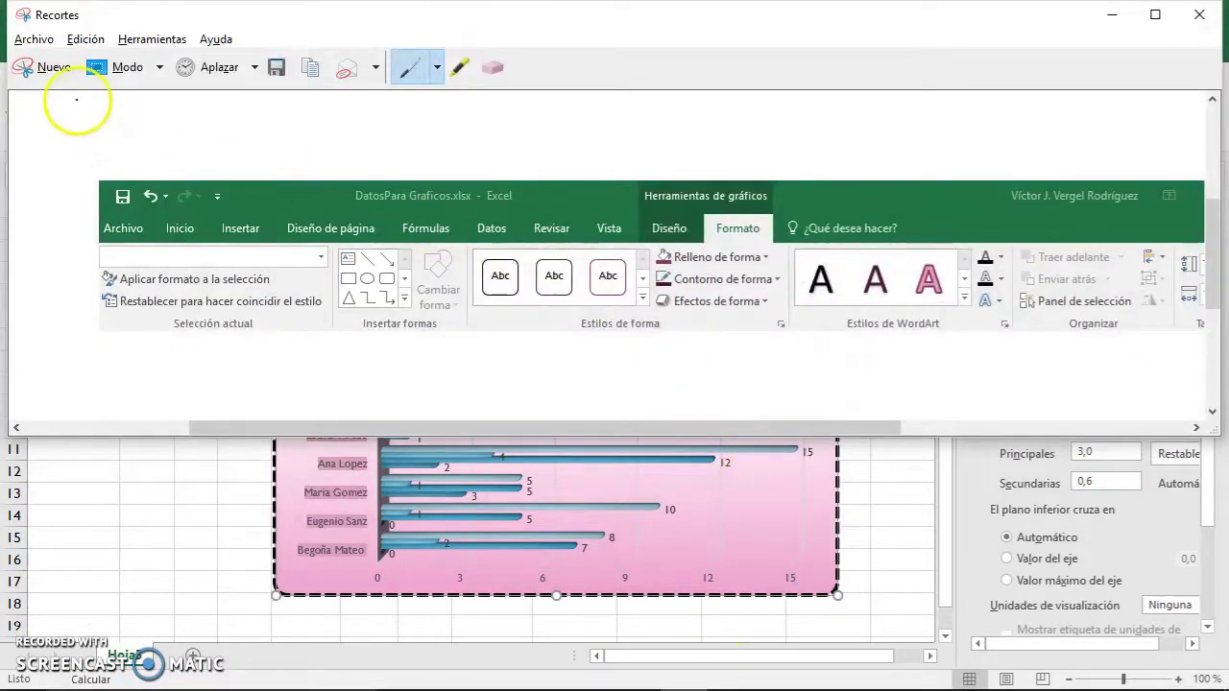
click(53, 67)
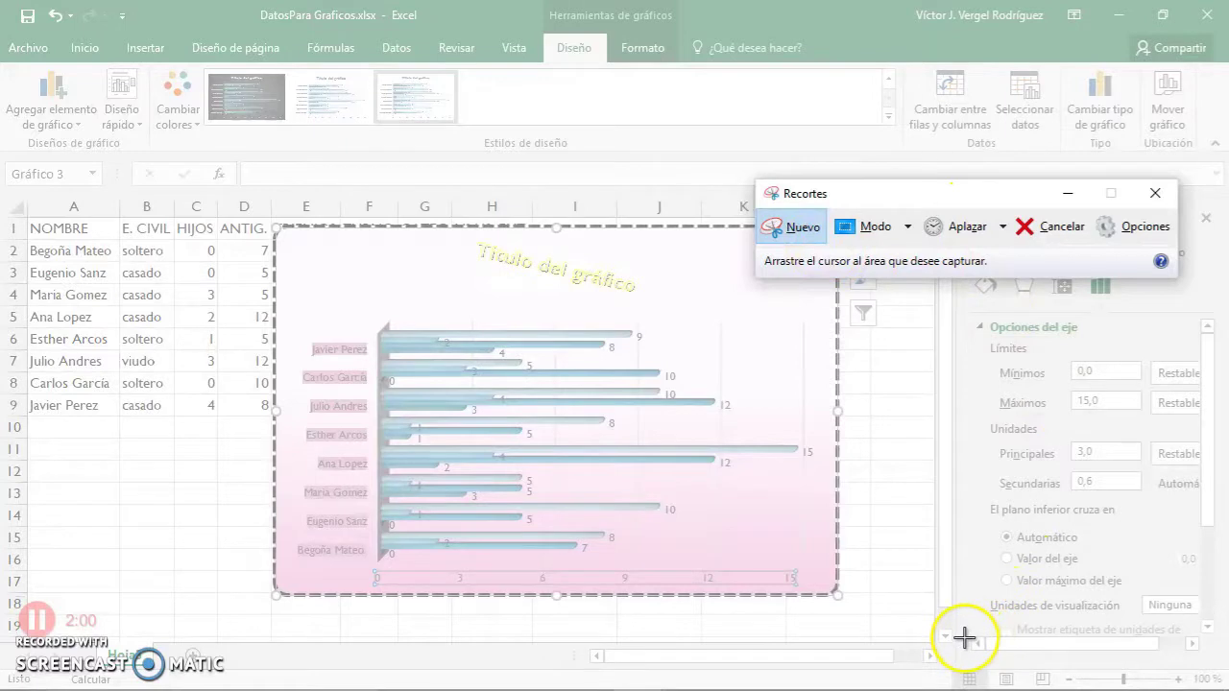
drag(964, 637, 1217, 192)
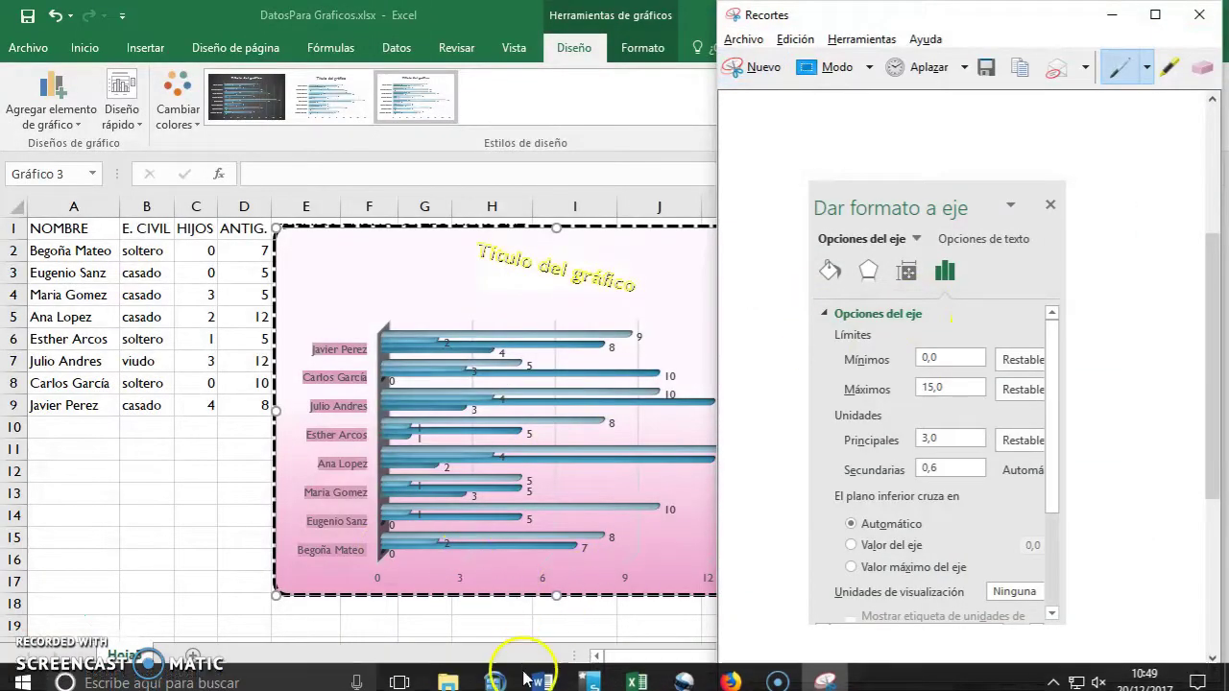
Step: Paste the capture as a picture into Temario Excel.docx and return to Excel
click(541, 675)
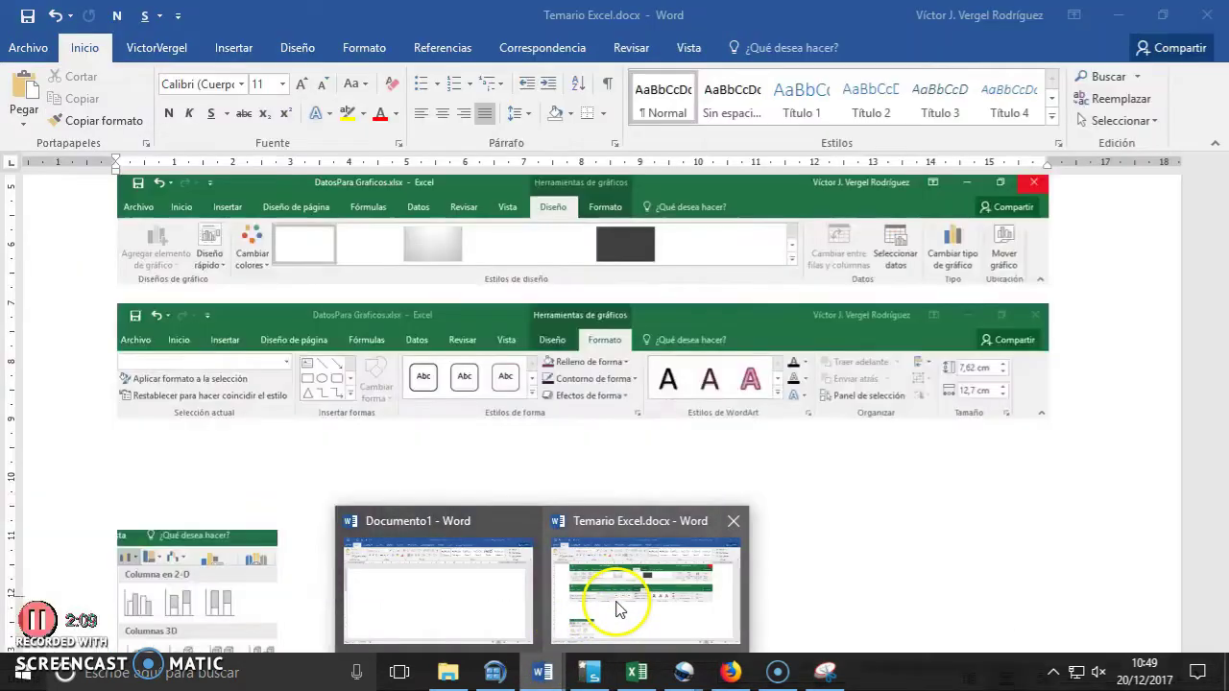
click(617, 537)
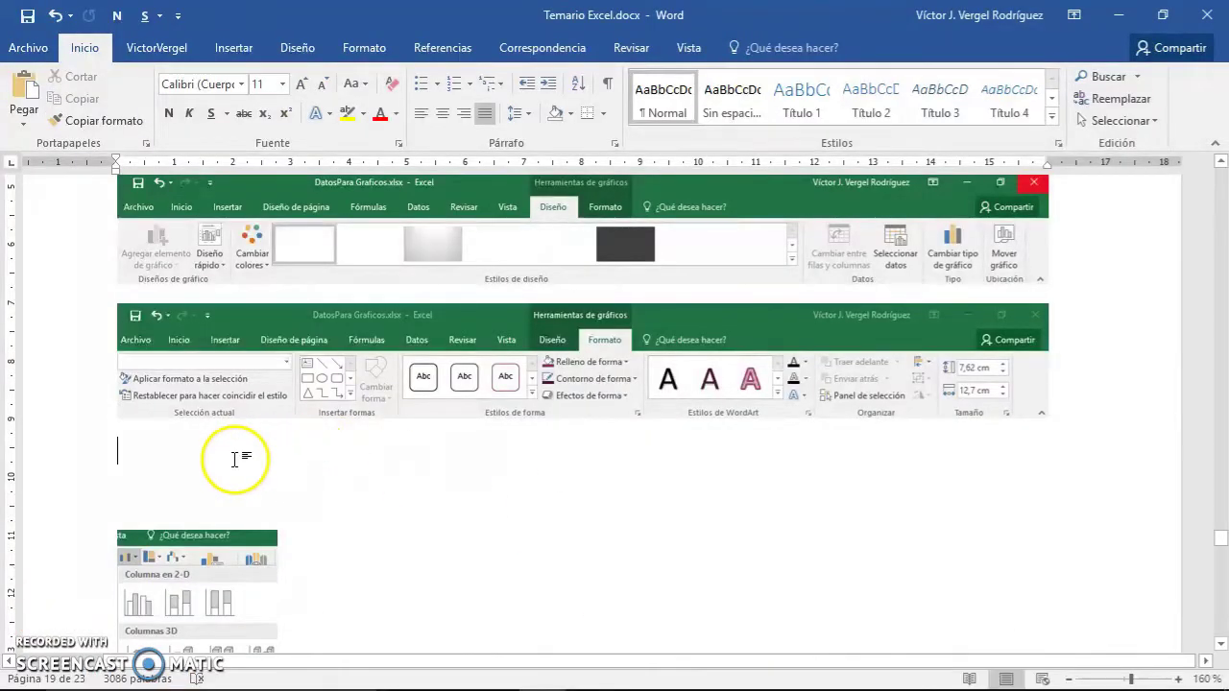
right_click(264, 469)
click(275, 278)
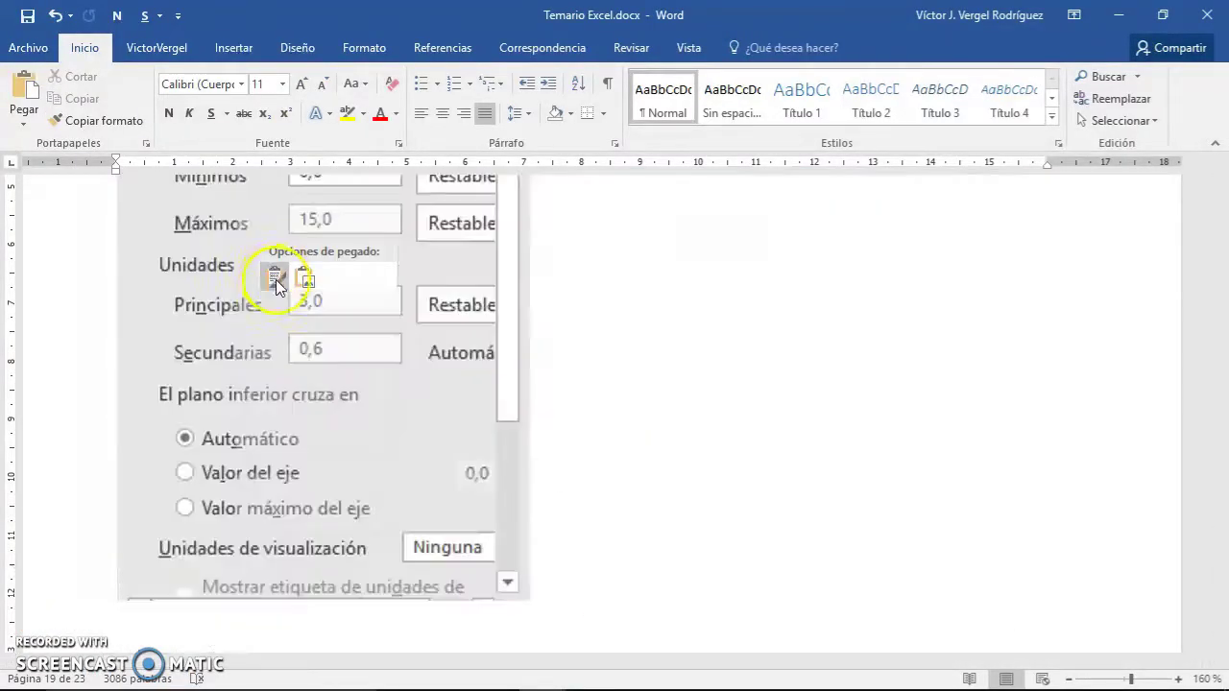
mouse_move(21, 661)
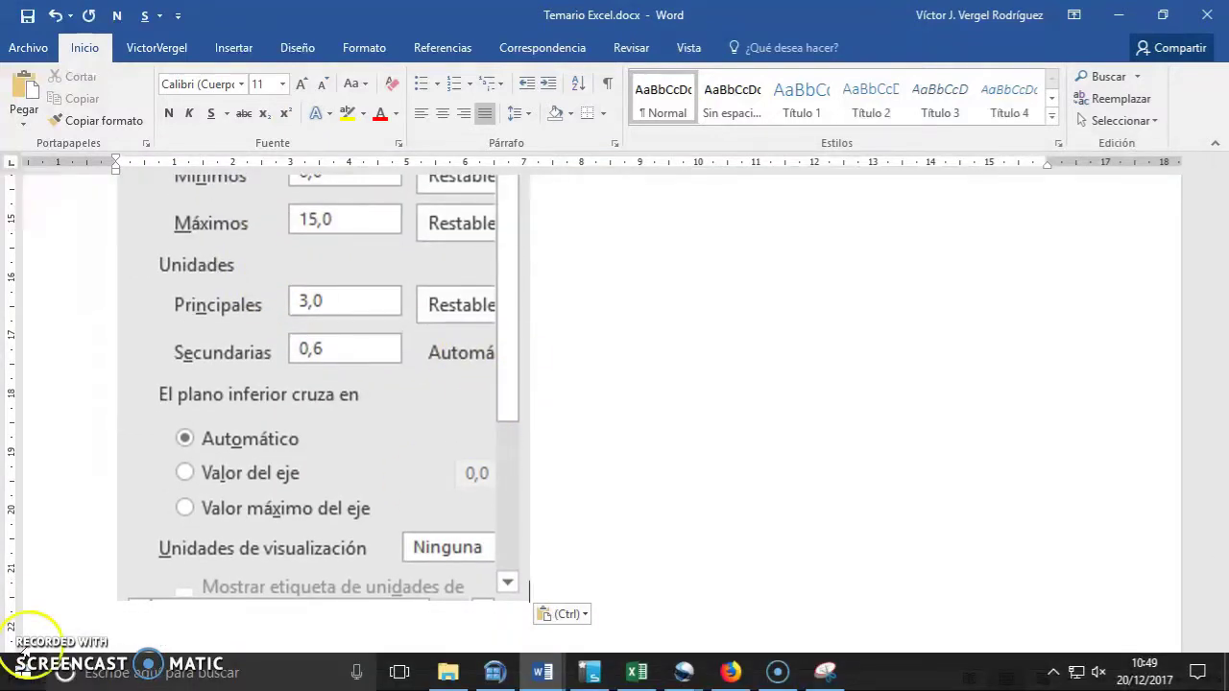
key(alt+Tab)
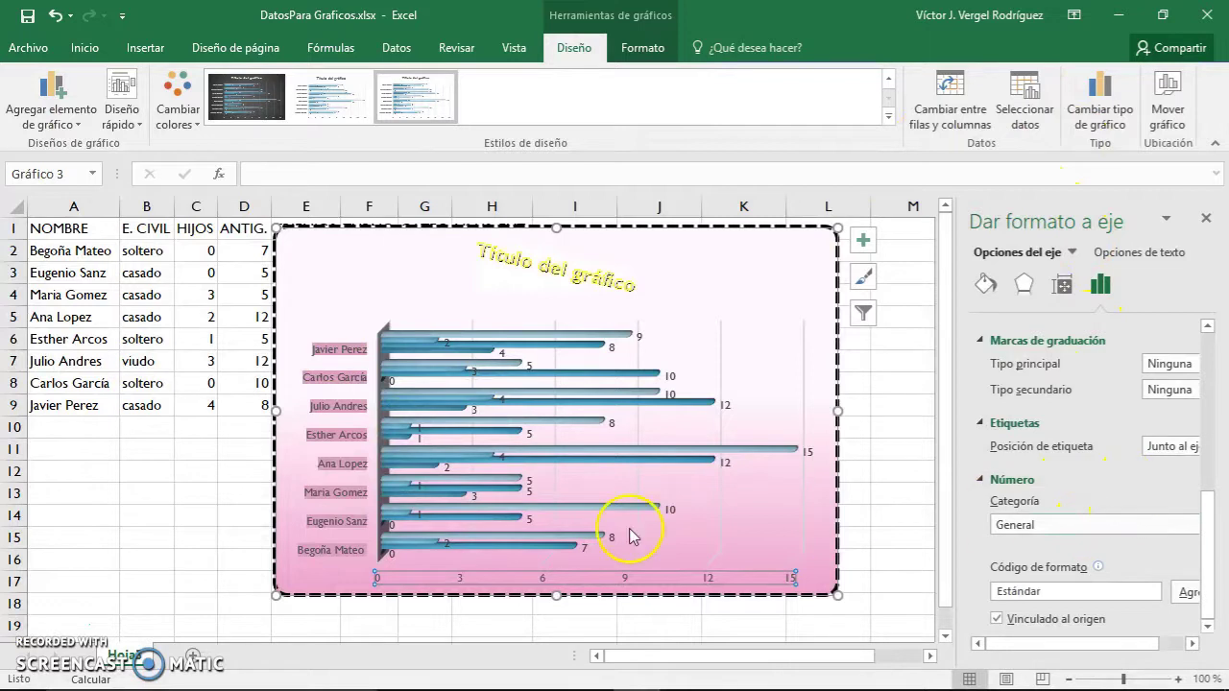
Step: Format the value axis labels as Number with 2 decimal places
click(1133, 527)
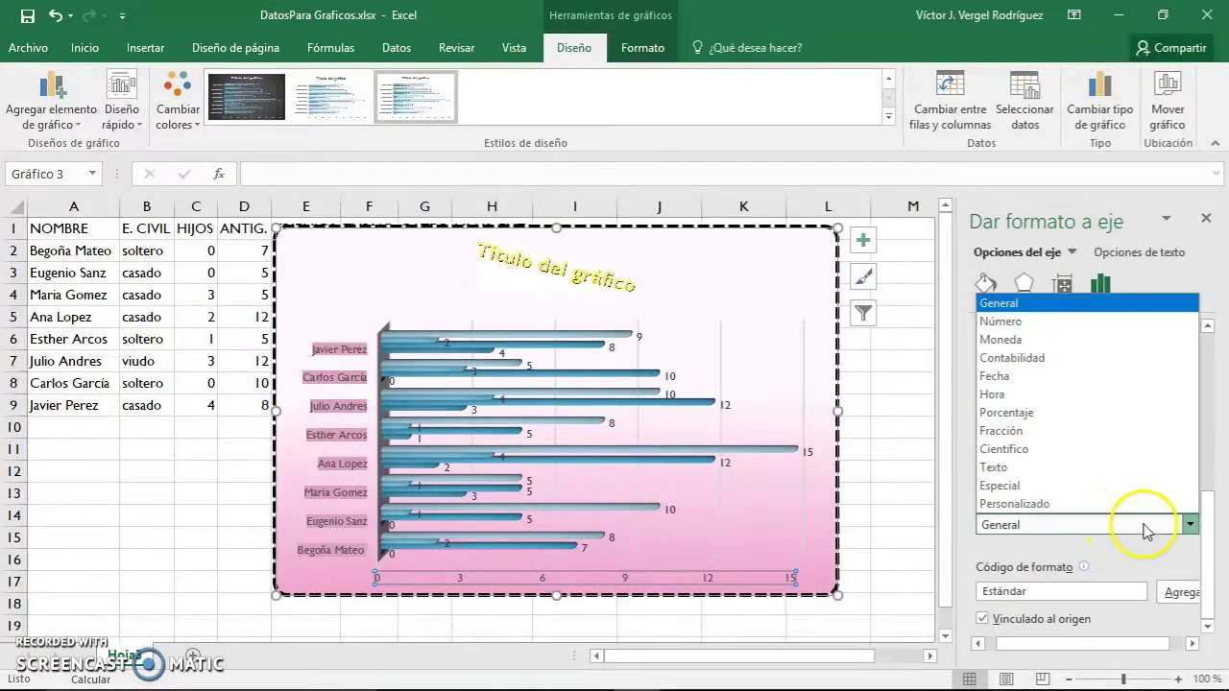
click(1092, 322)
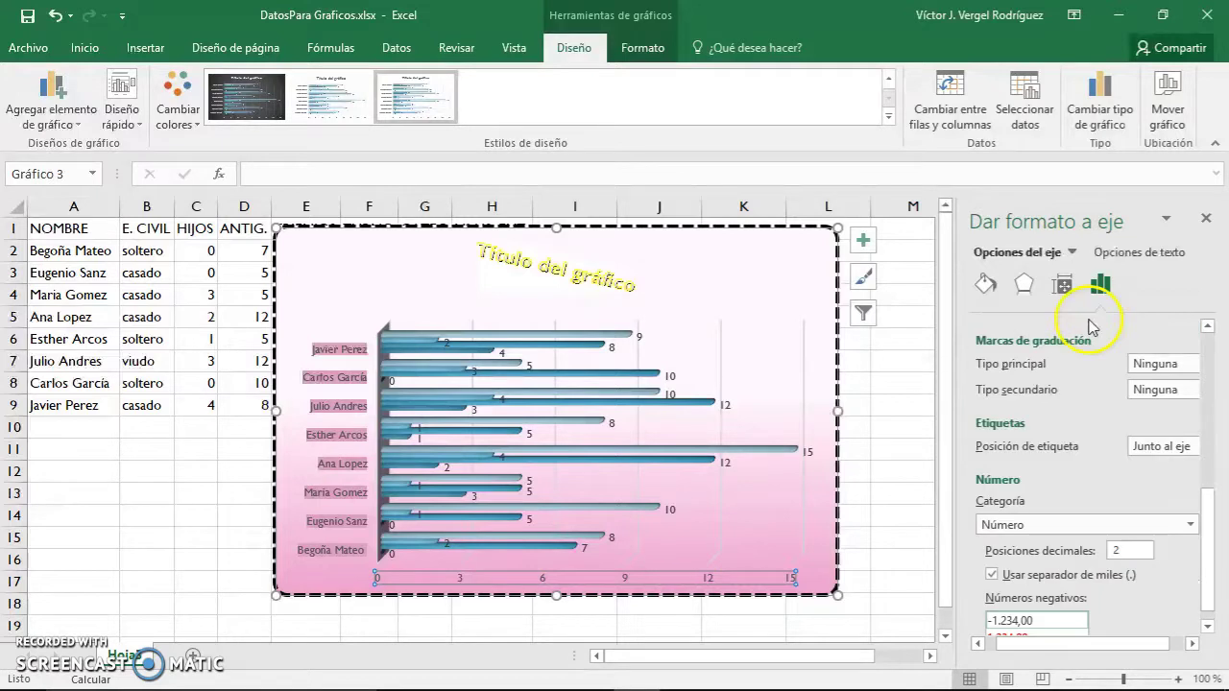
double_click(1120, 550)
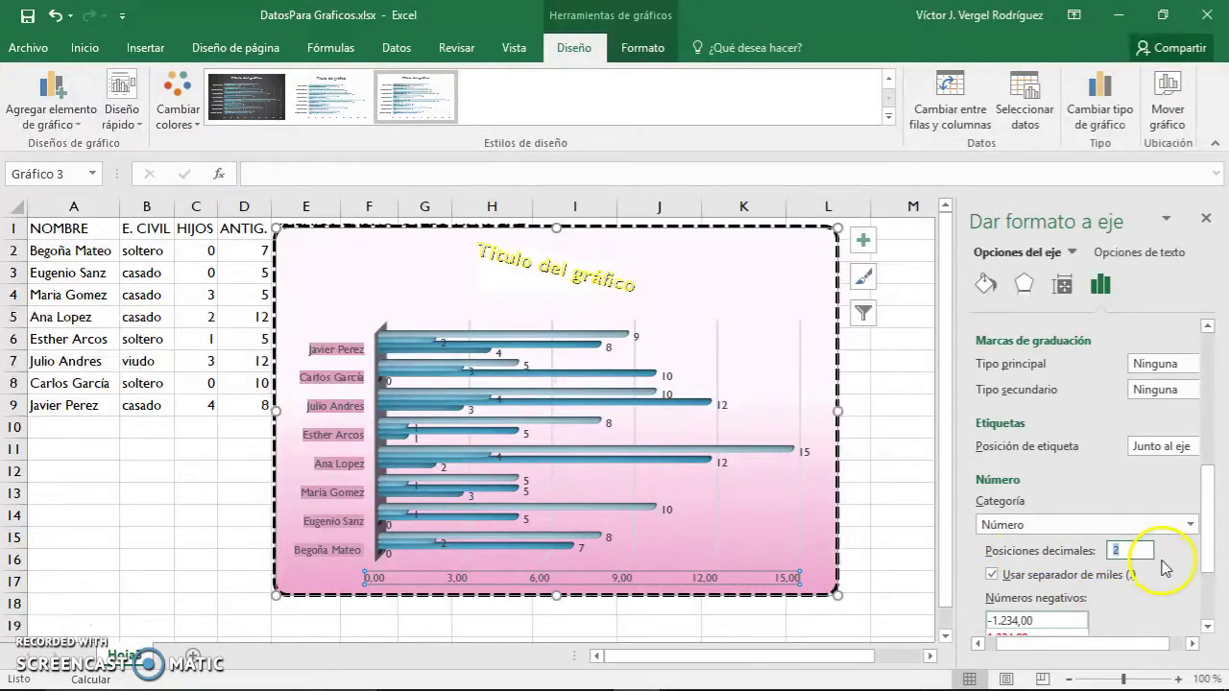
scroll(1131, 587, down, 2)
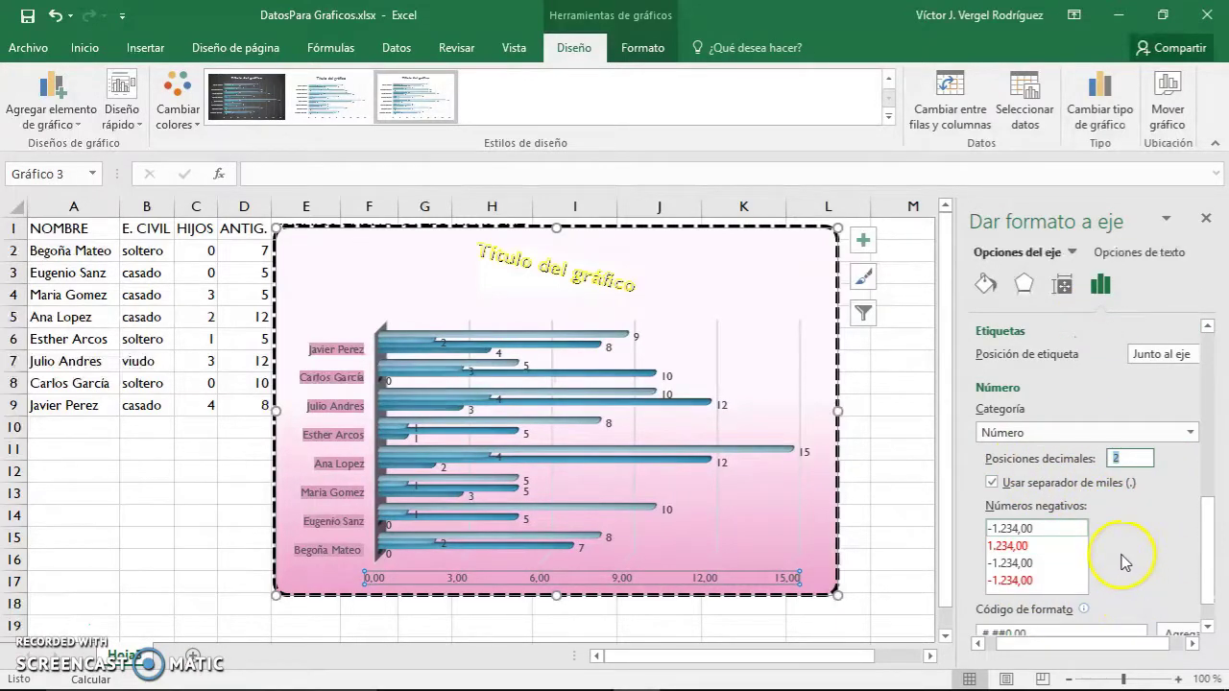
scroll(1125, 566, down, 2)
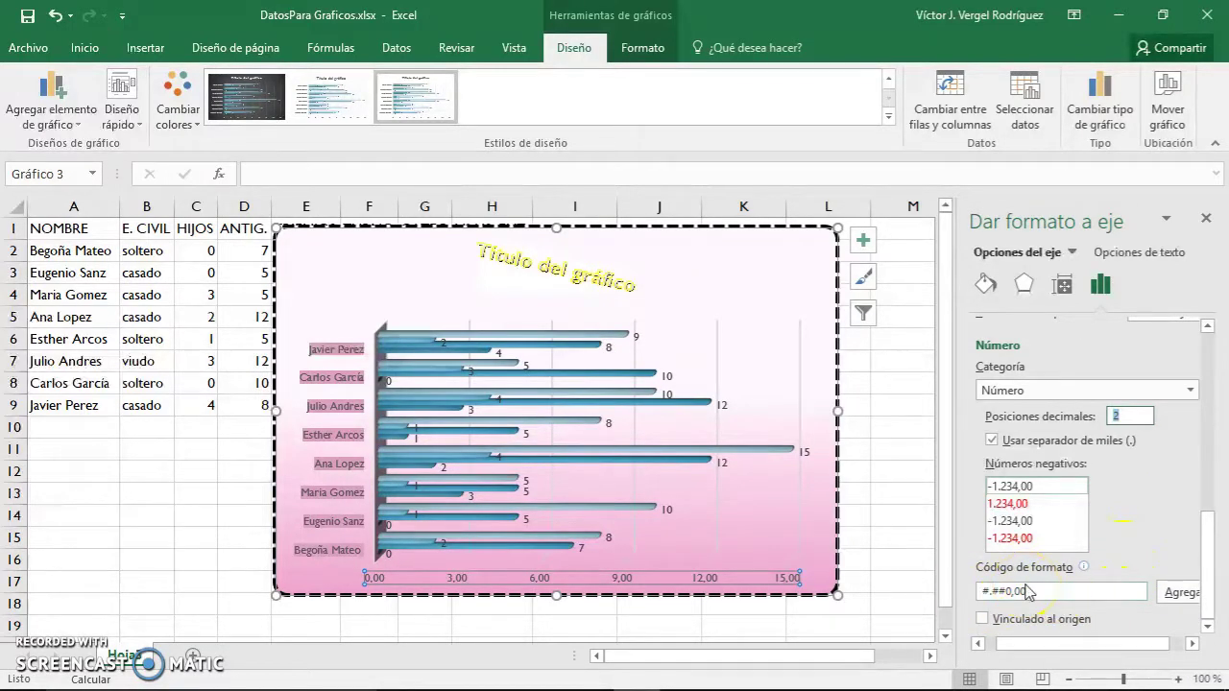
click(1109, 605)
scroll(1110, 596, up, 3)
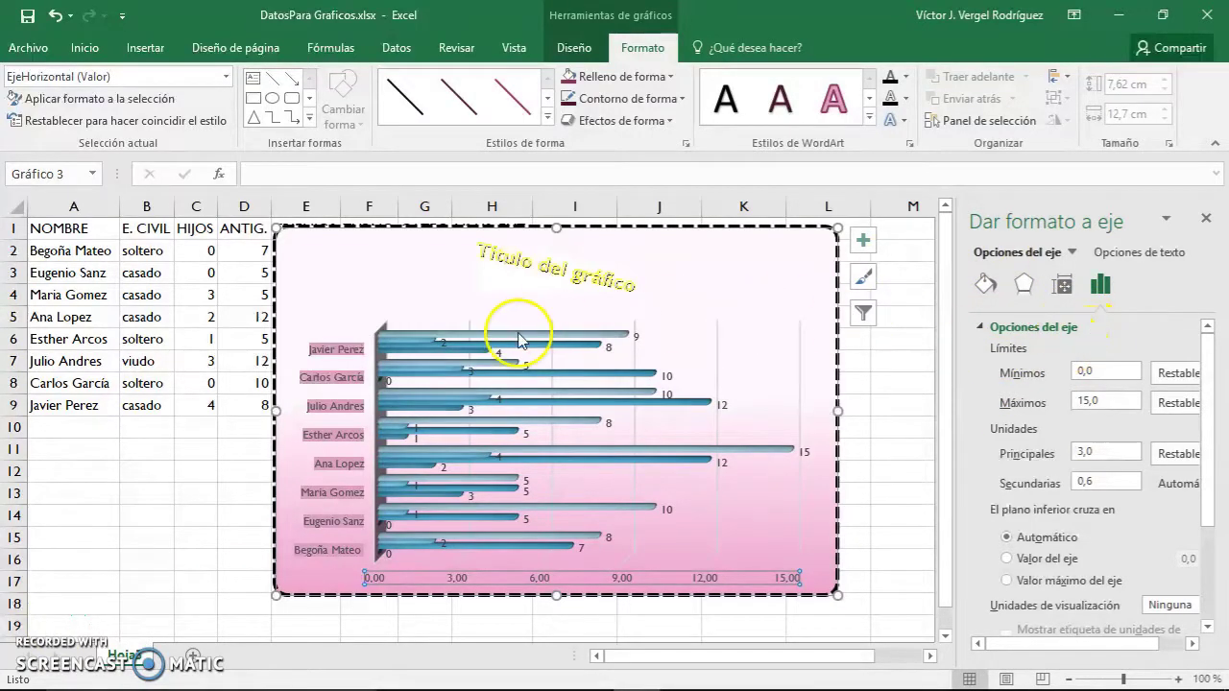
Step: Select the major gridlines, press Delete, then select the whole chart area
click(718, 353)
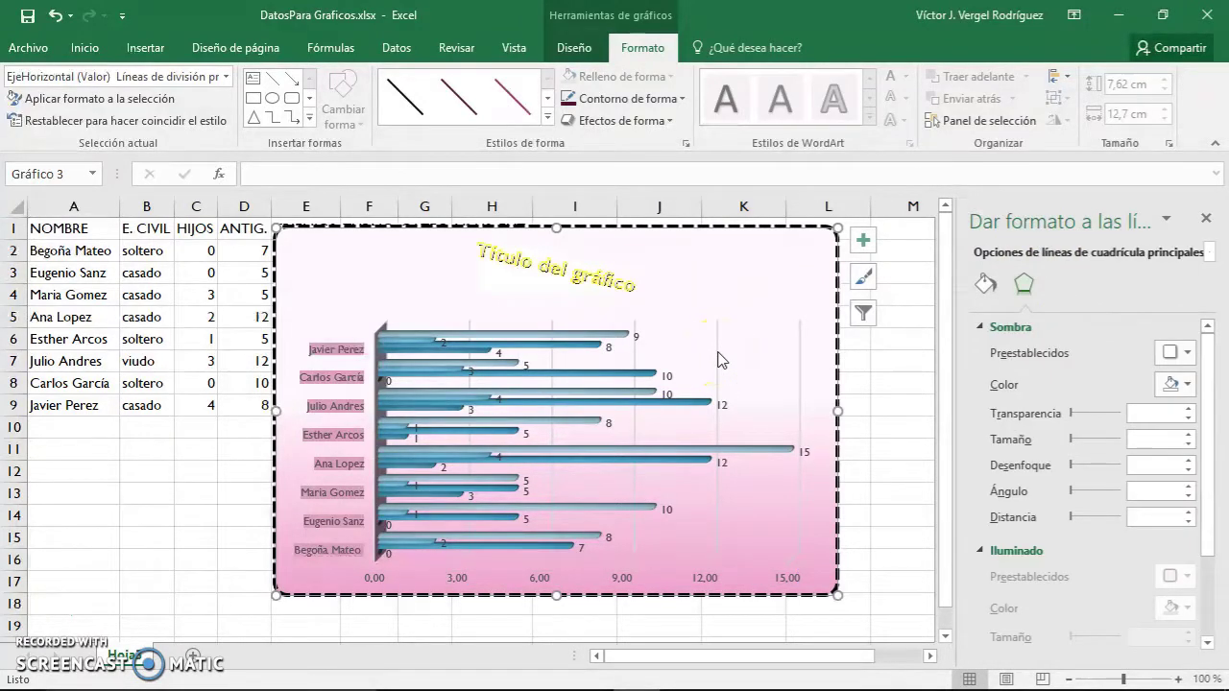
key(Delete)
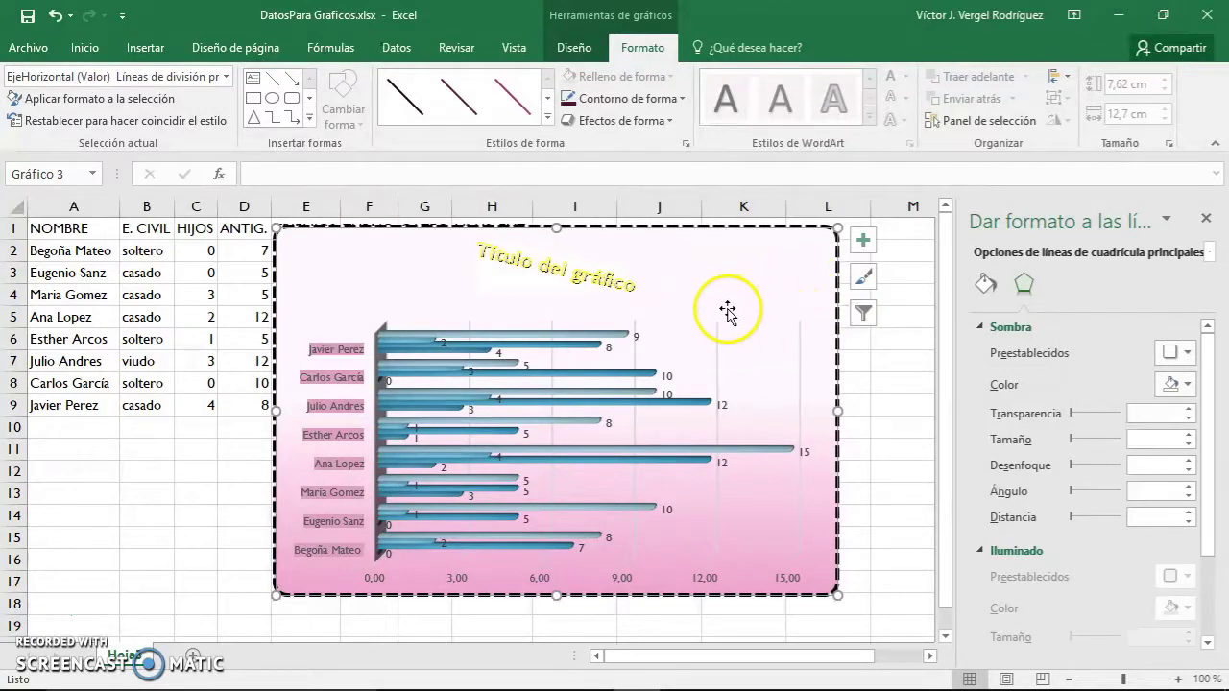
click(812, 280)
Step: In Chart Elements, toggle Axes off and on and switch the Primary Vertical axis
click(867, 245)
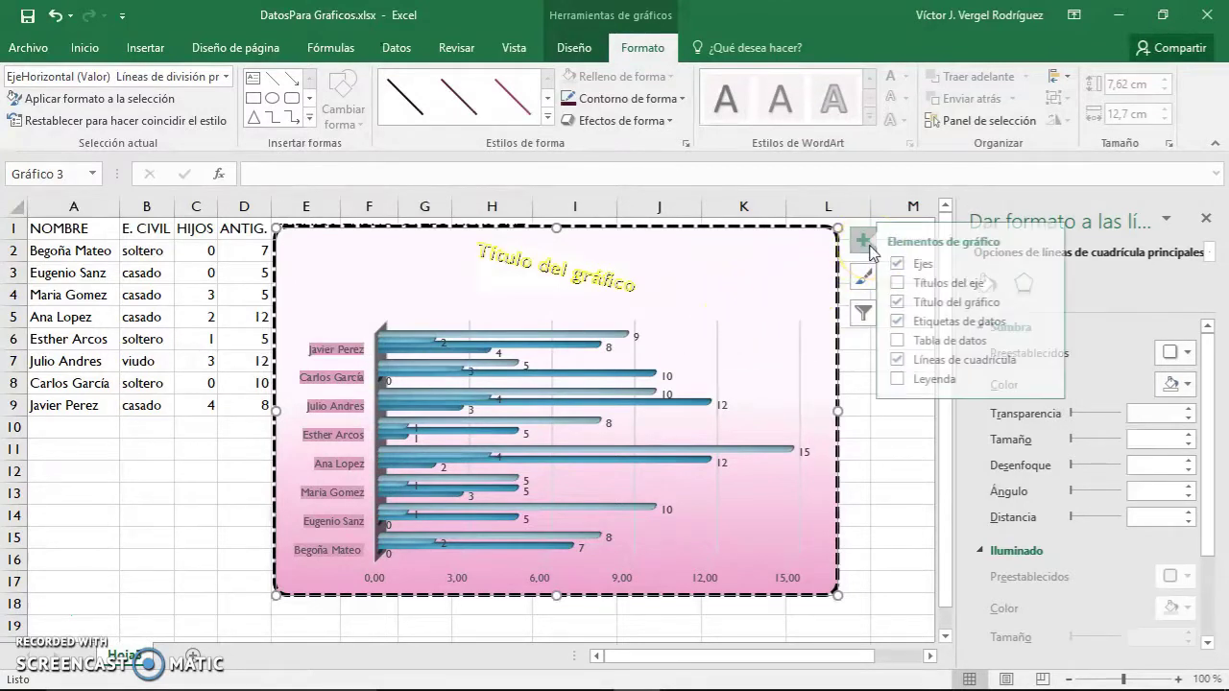
click(1206, 218)
click(1206, 218)
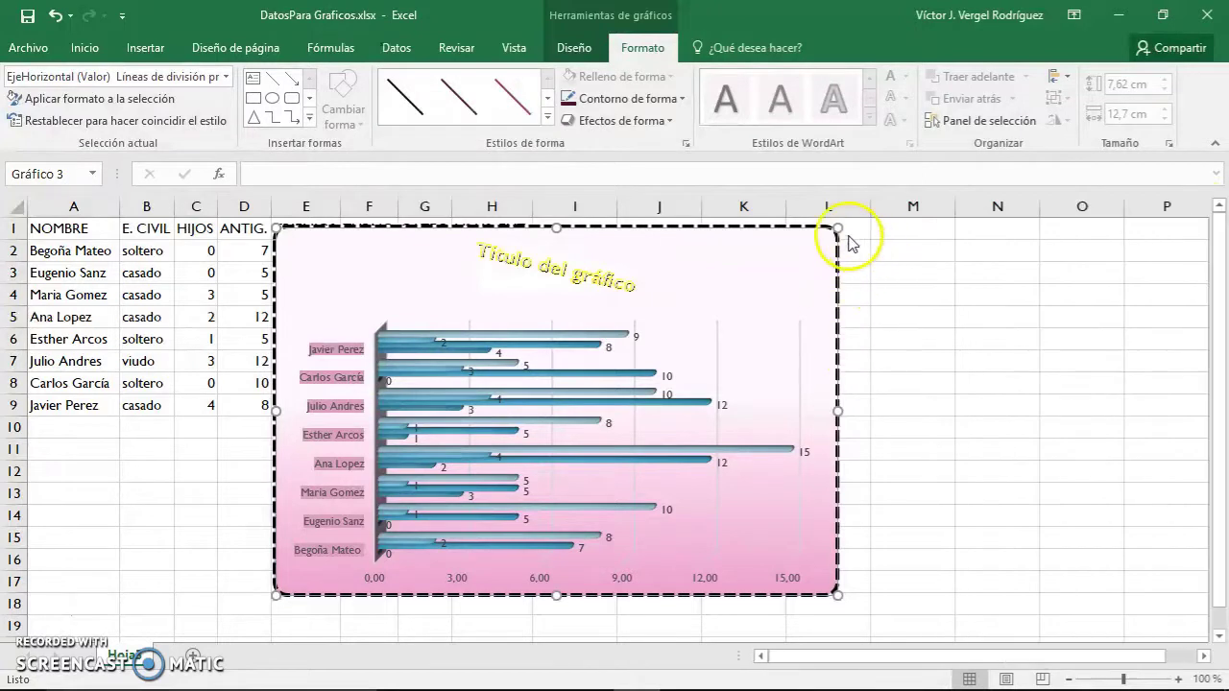
click(863, 242)
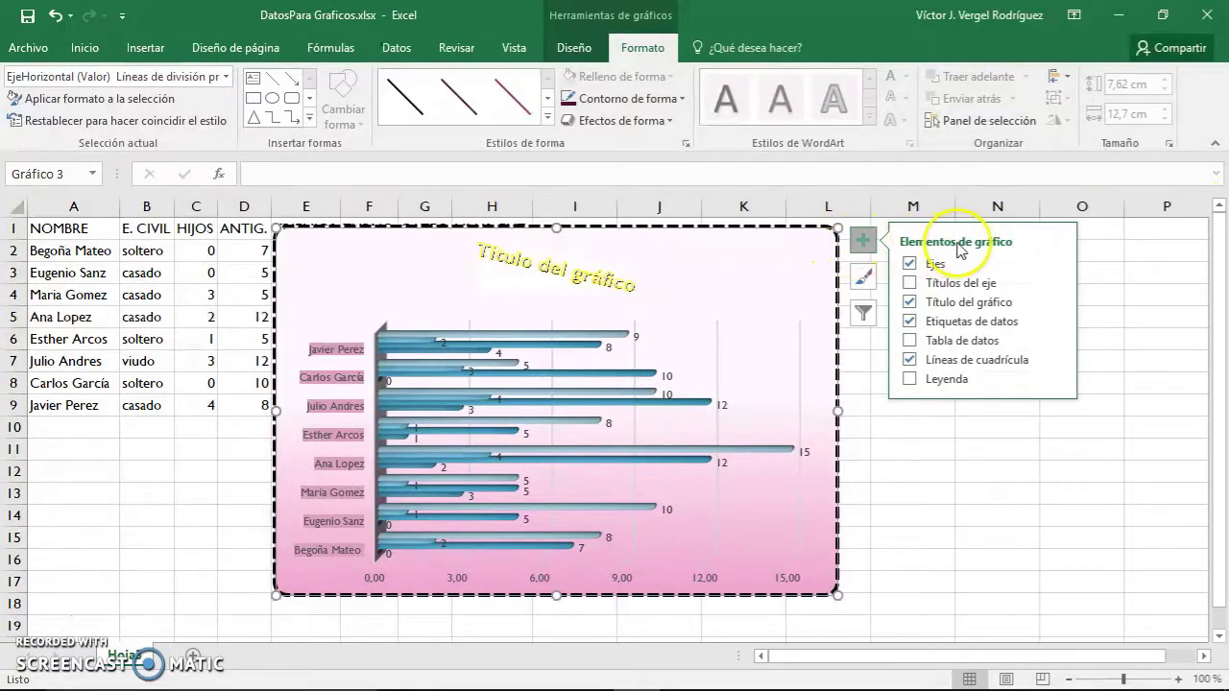
click(909, 264)
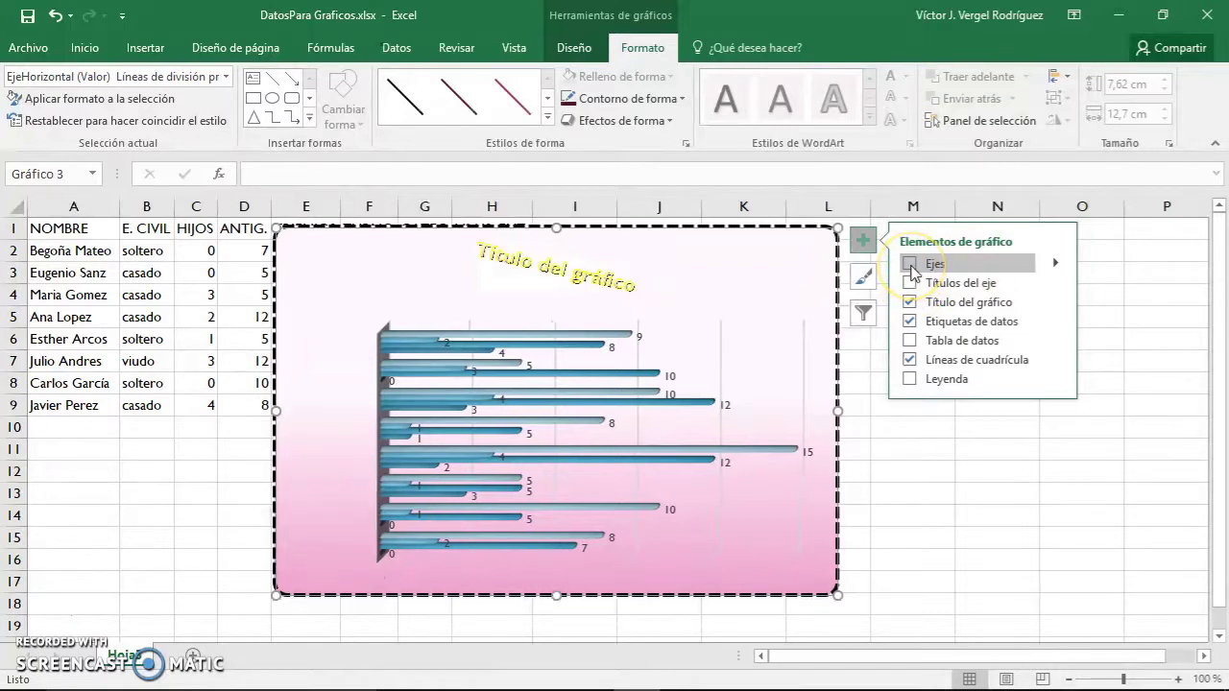
click(910, 265)
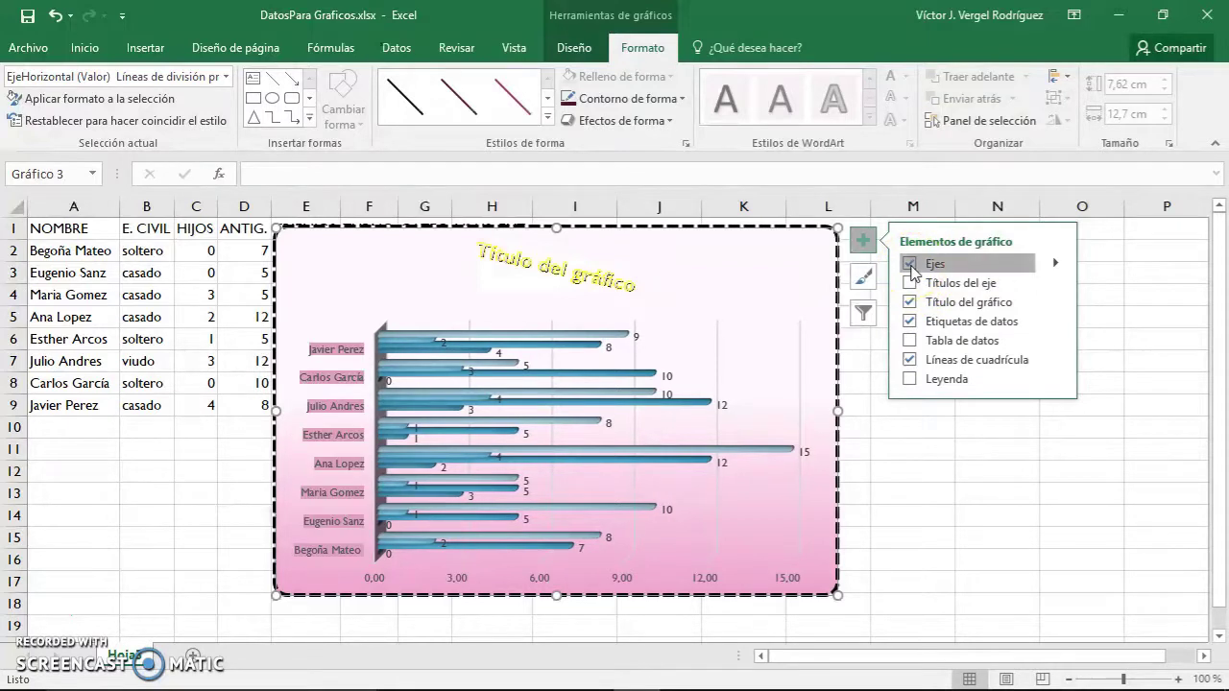
click(911, 265)
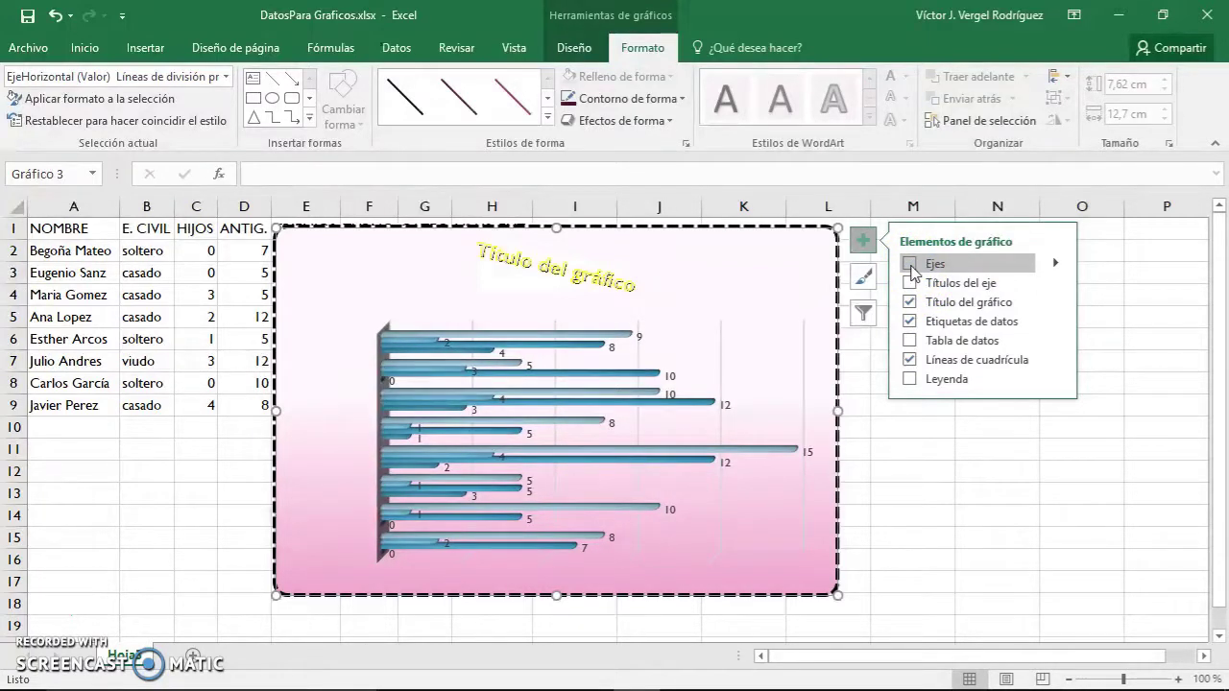
click(909, 264)
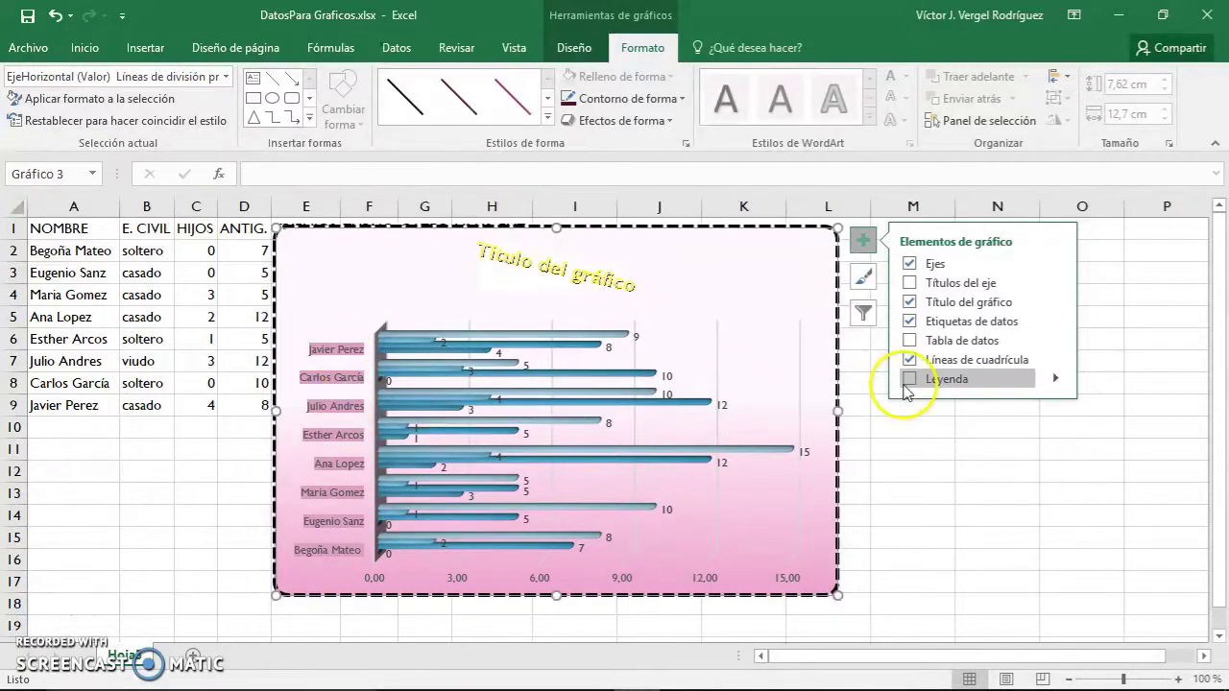
click(1057, 265)
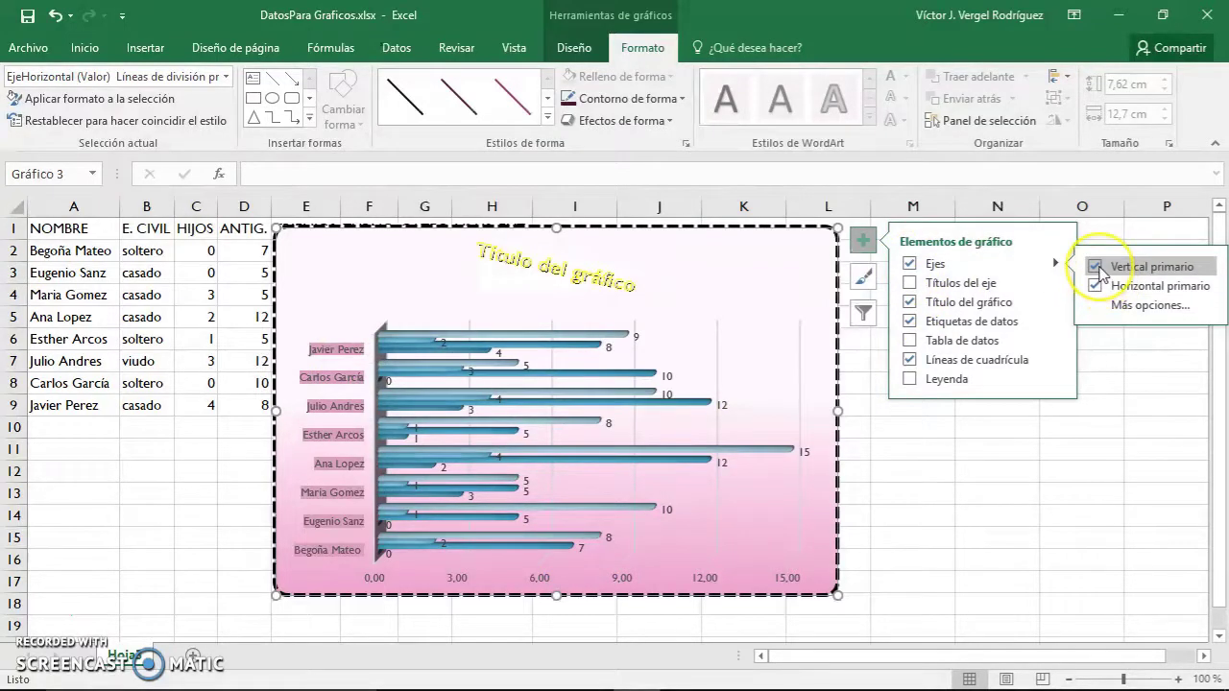
click(1096, 266)
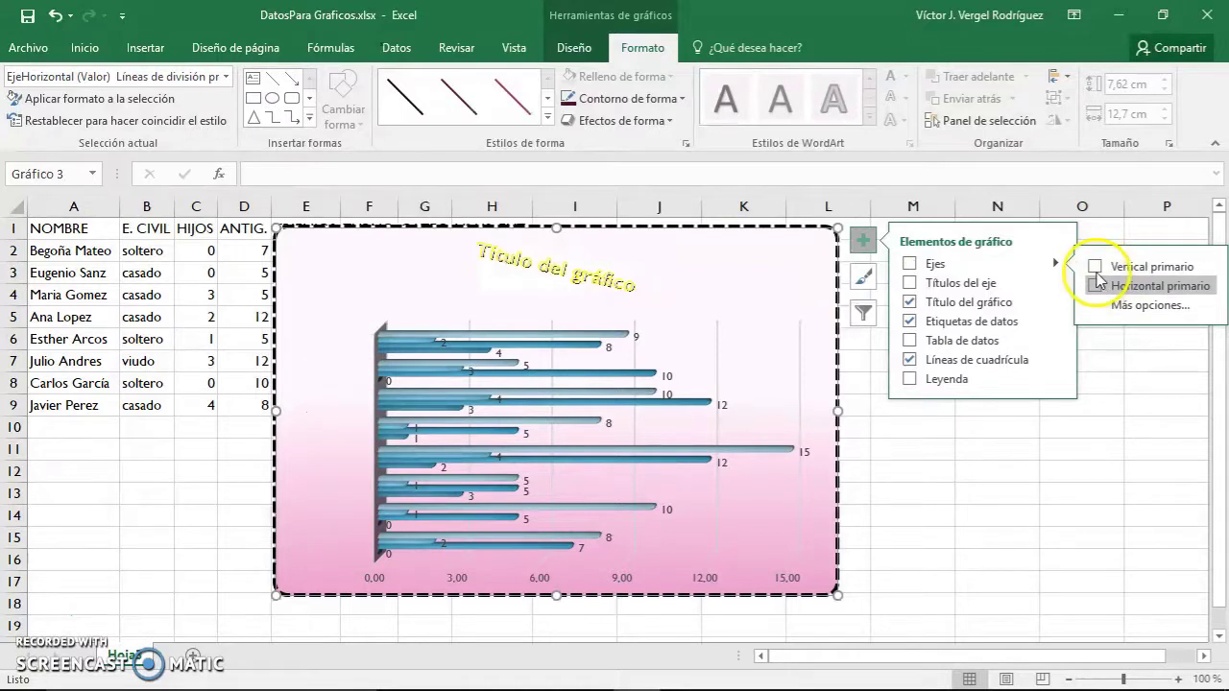
click(1096, 266)
Step: Re-enable both axes, add 'Título del eje' titles to both, and select the horizontal title's text
click(1096, 285)
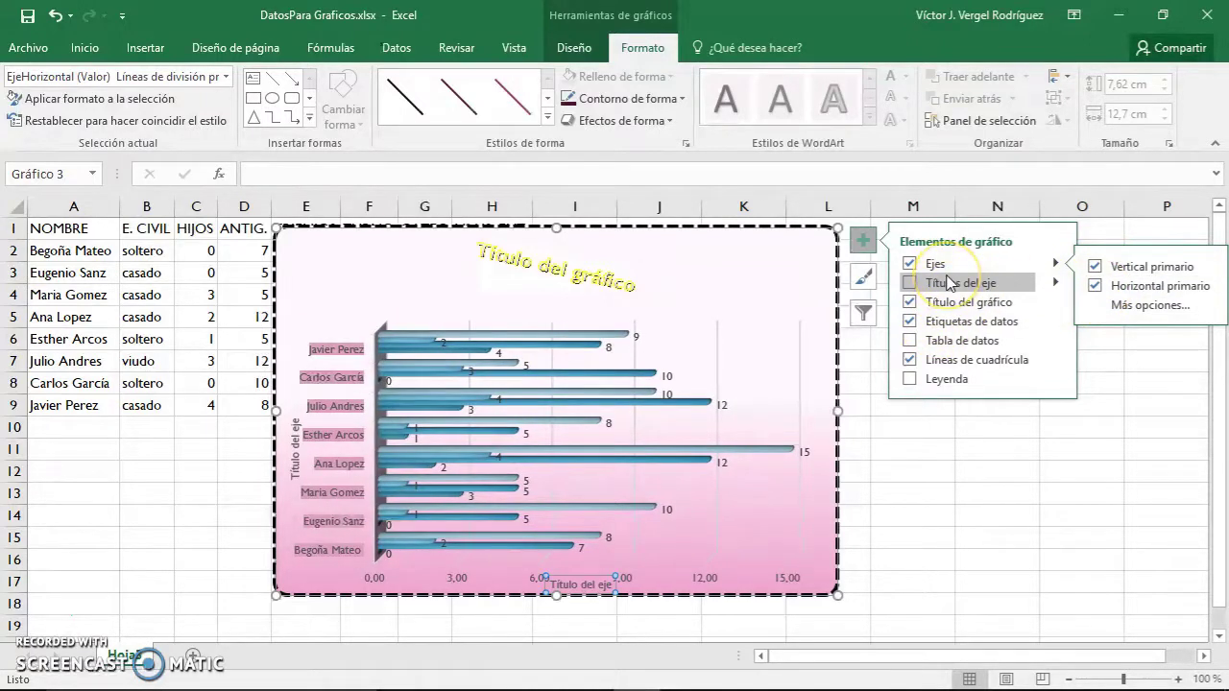
click(1059, 282)
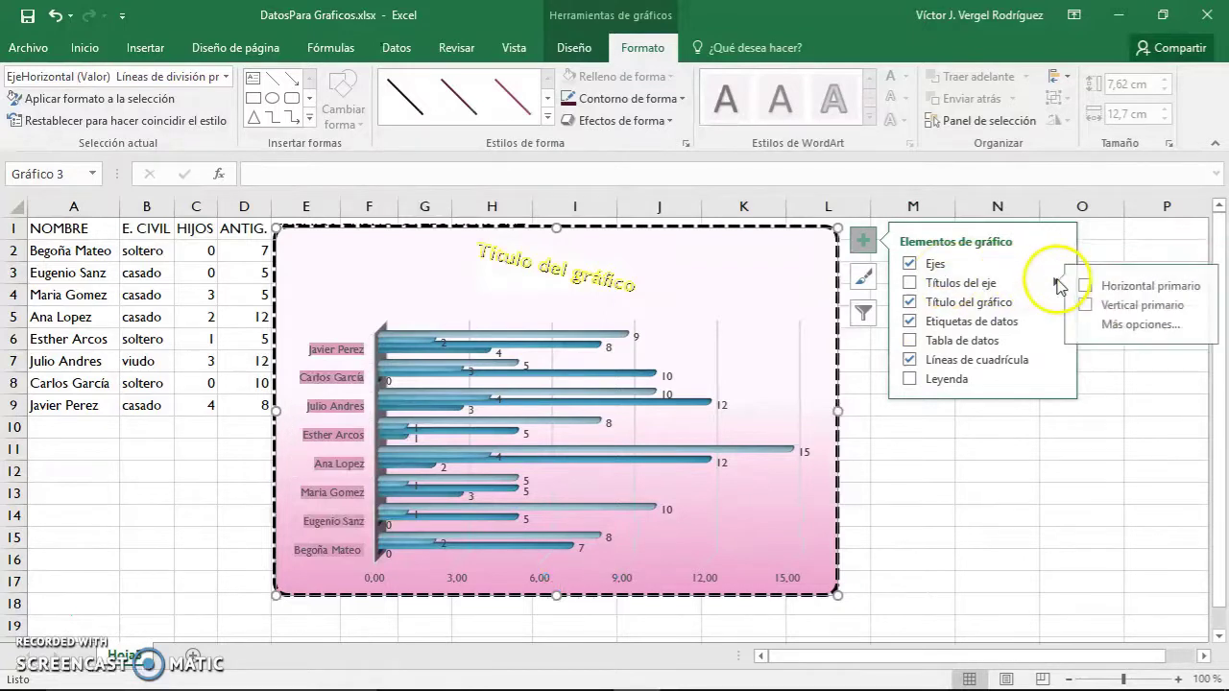
click(913, 286)
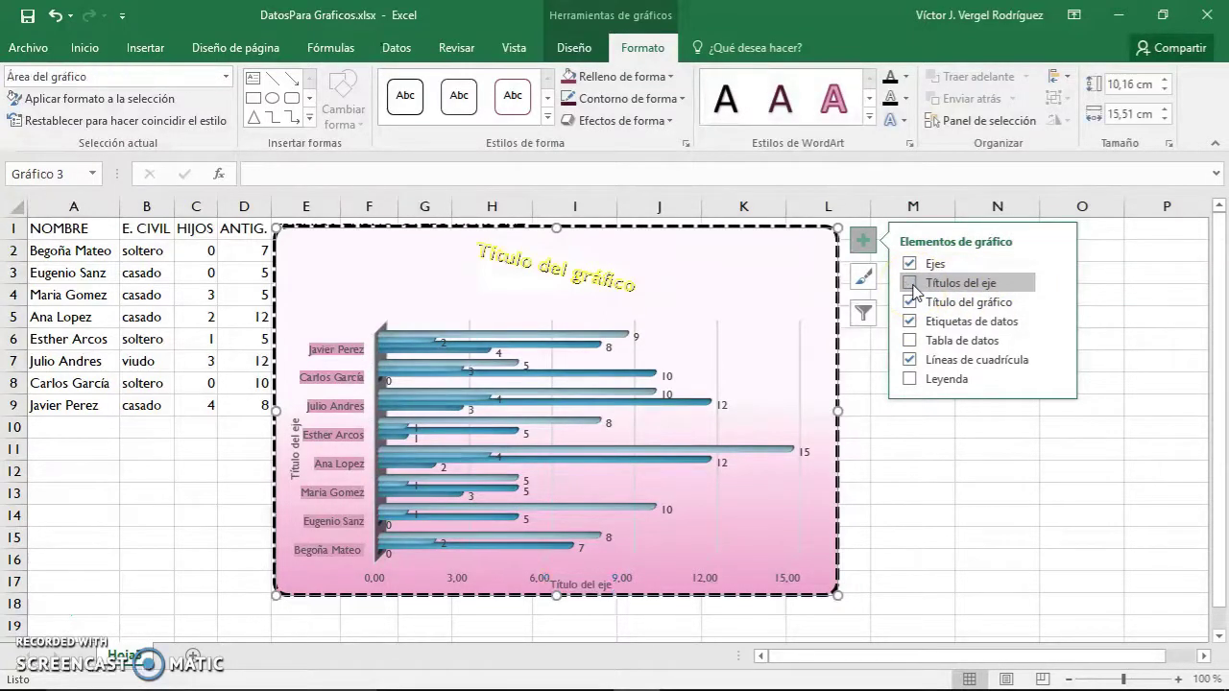
click(911, 284)
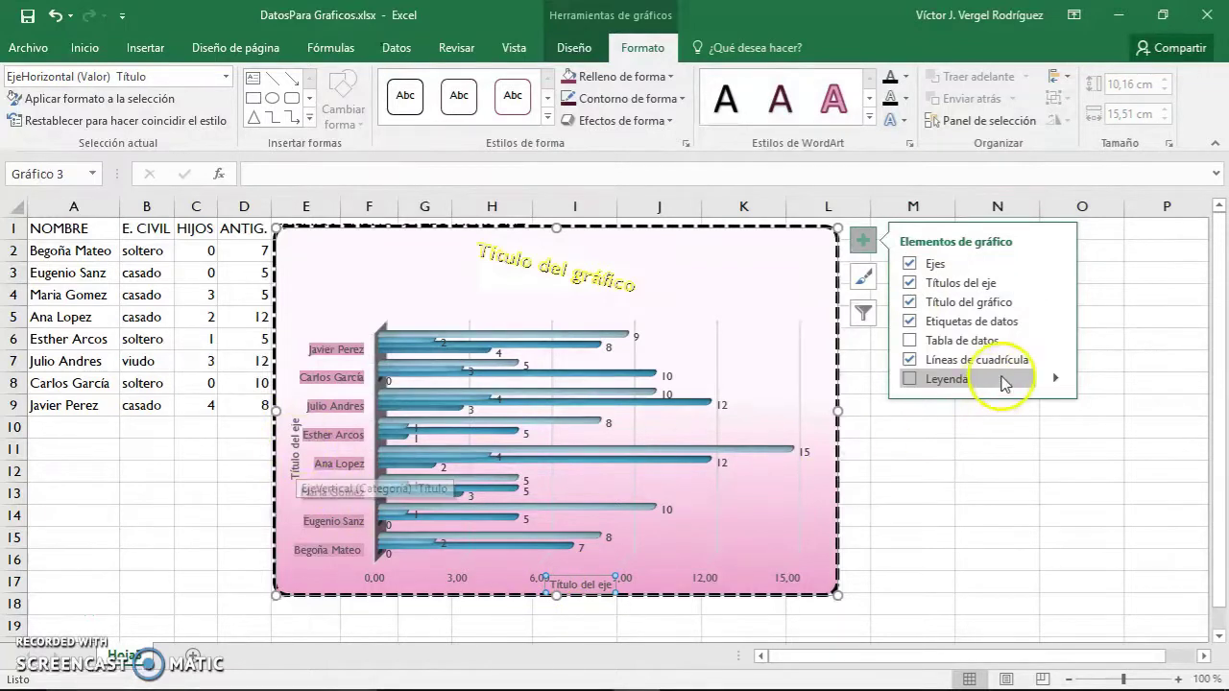
click(576, 586)
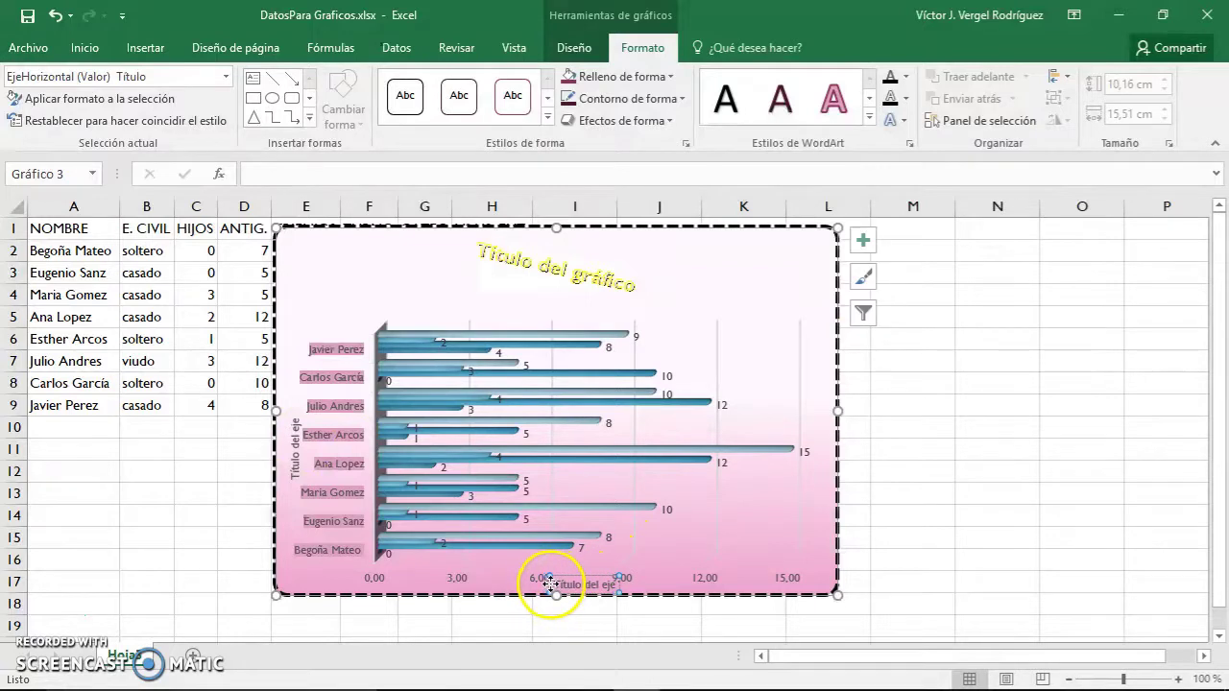
drag(550, 584, 638, 586)
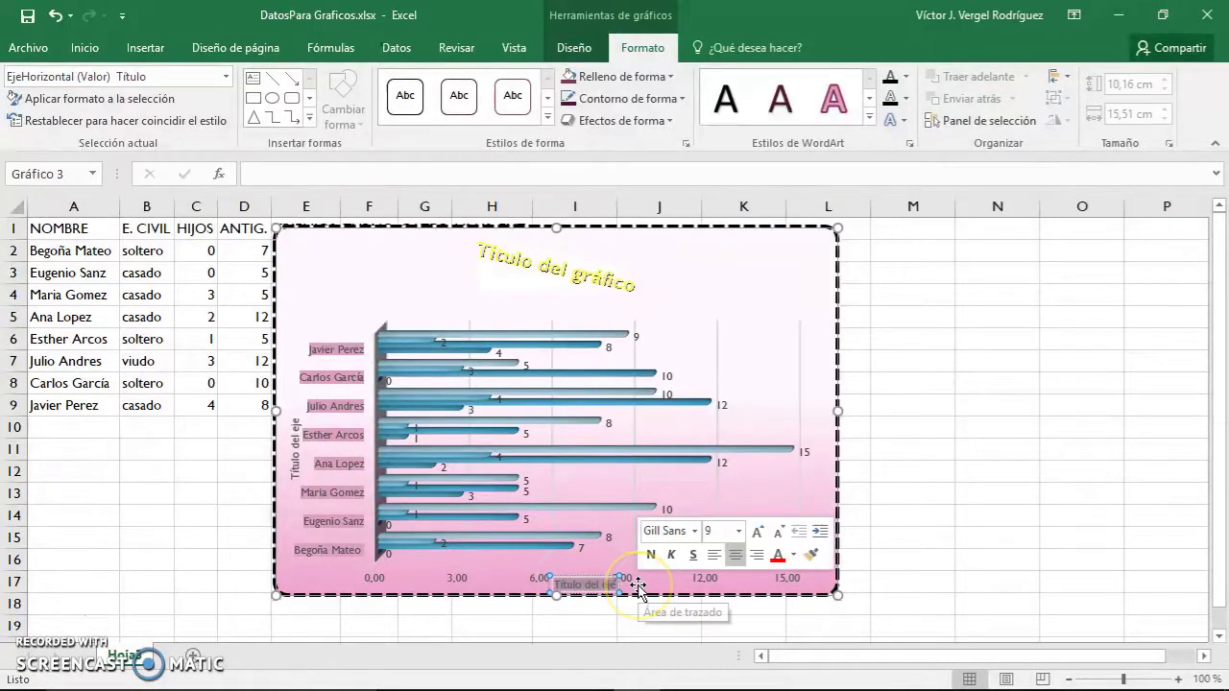
Step: Retitle the axes 'Gráfico variado de información' (horizontal) and 'Eje Y. Nombres de usuarios' (vertical)
key(BackSpace)
text(Gráfico variado de)
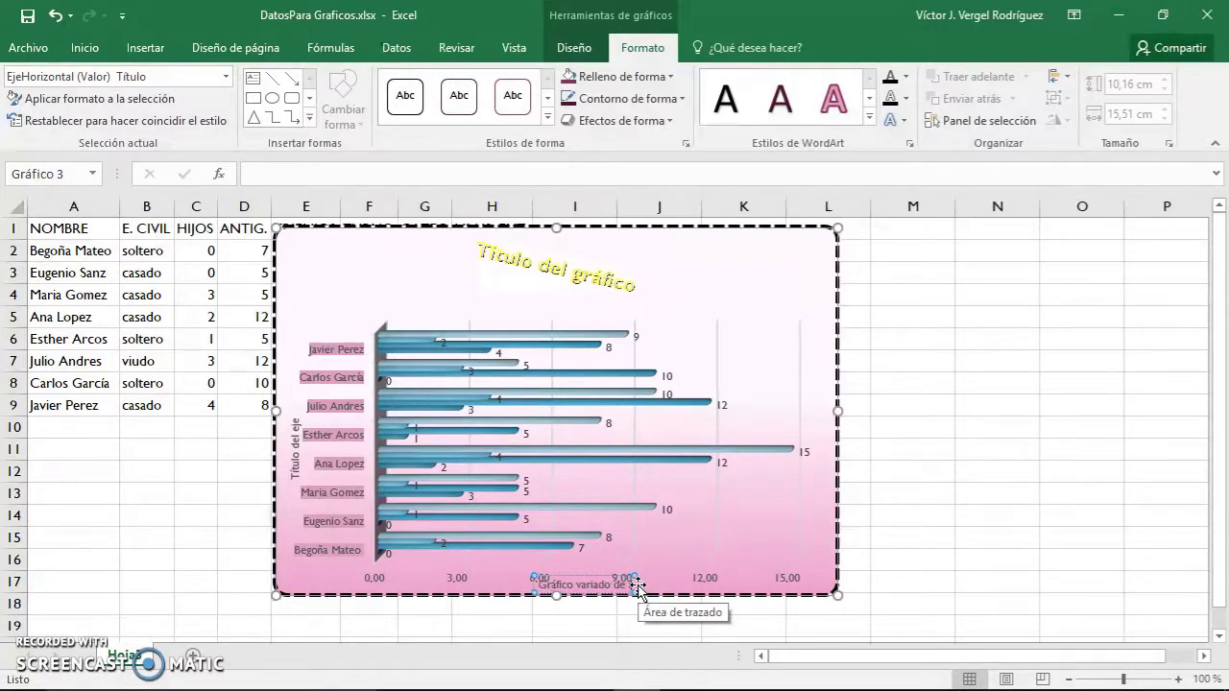
text(información)
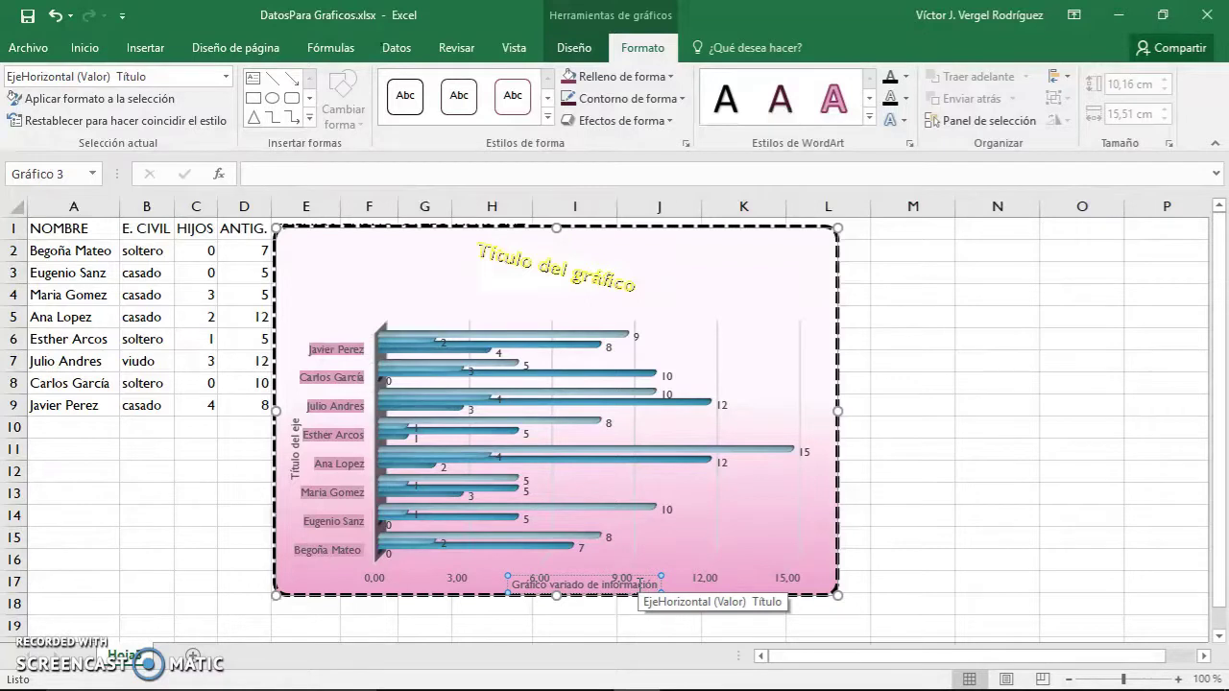
click(294, 447)
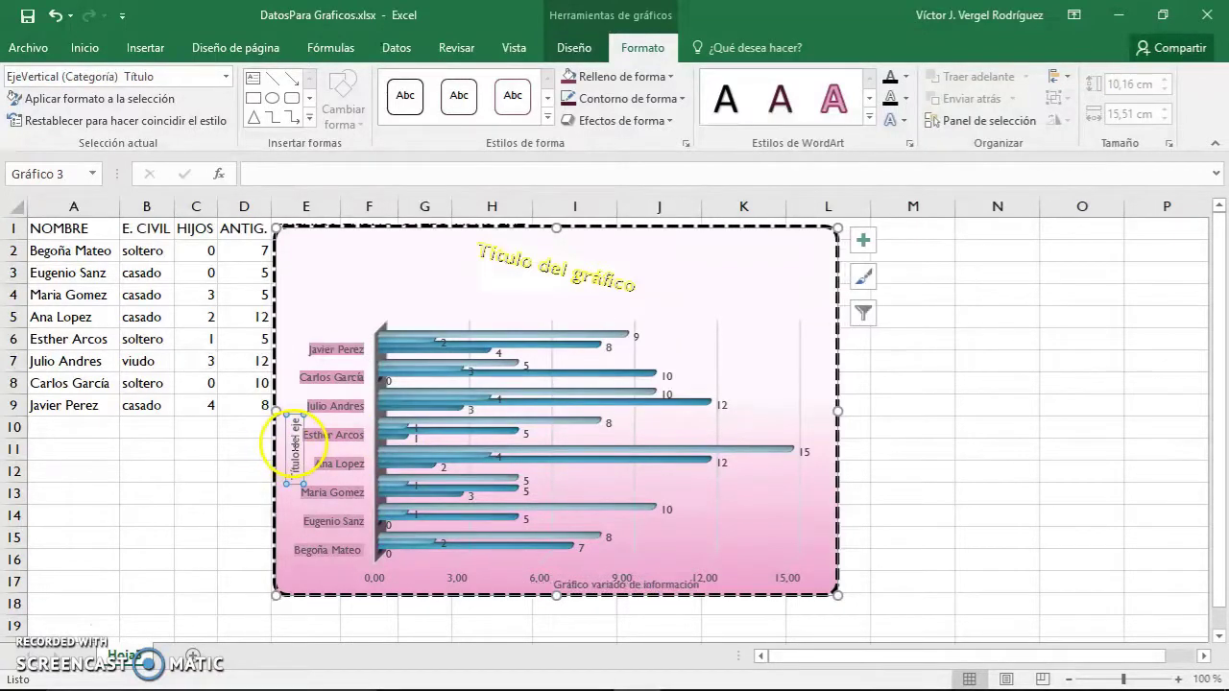
click(295, 437)
drag(295, 422, 319, 509)
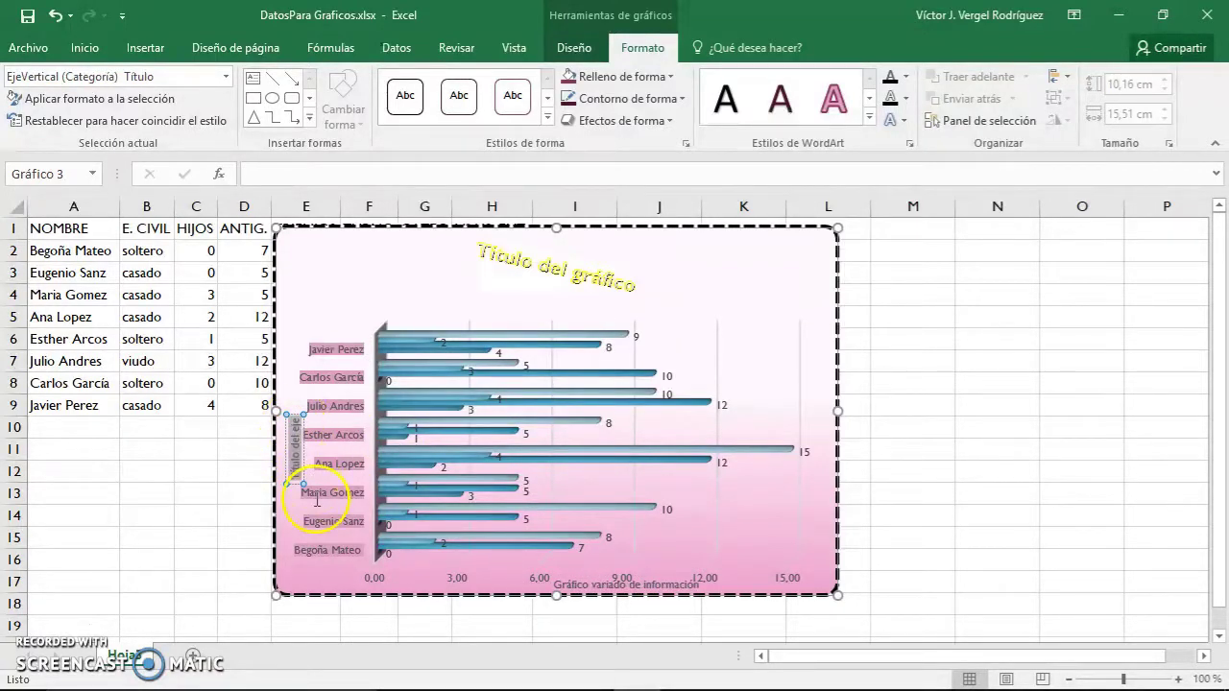
key(Delete)
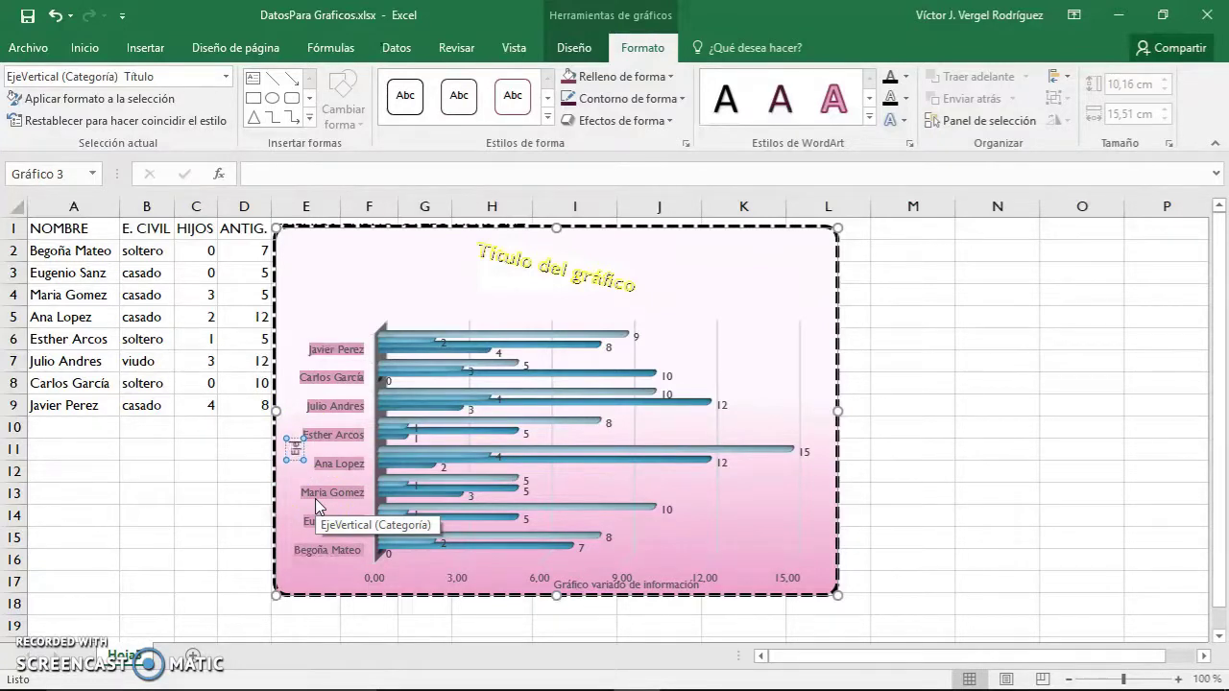
text(Eje Y. Nombres de usuarios)
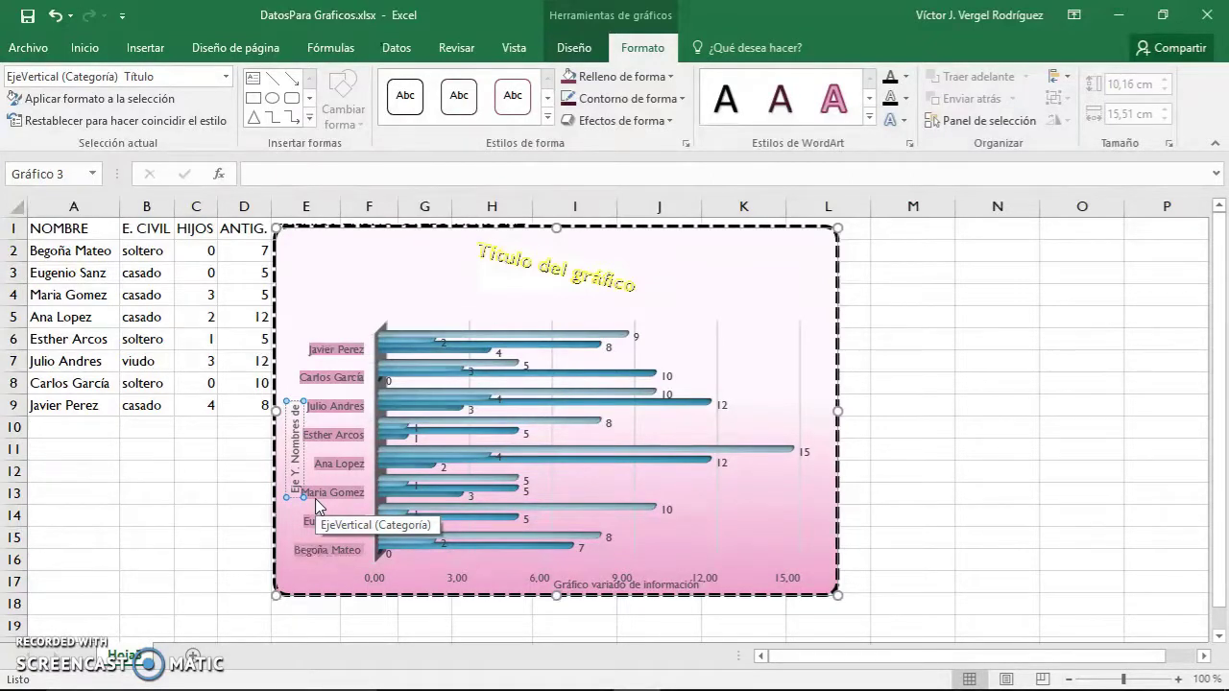
click(494, 302)
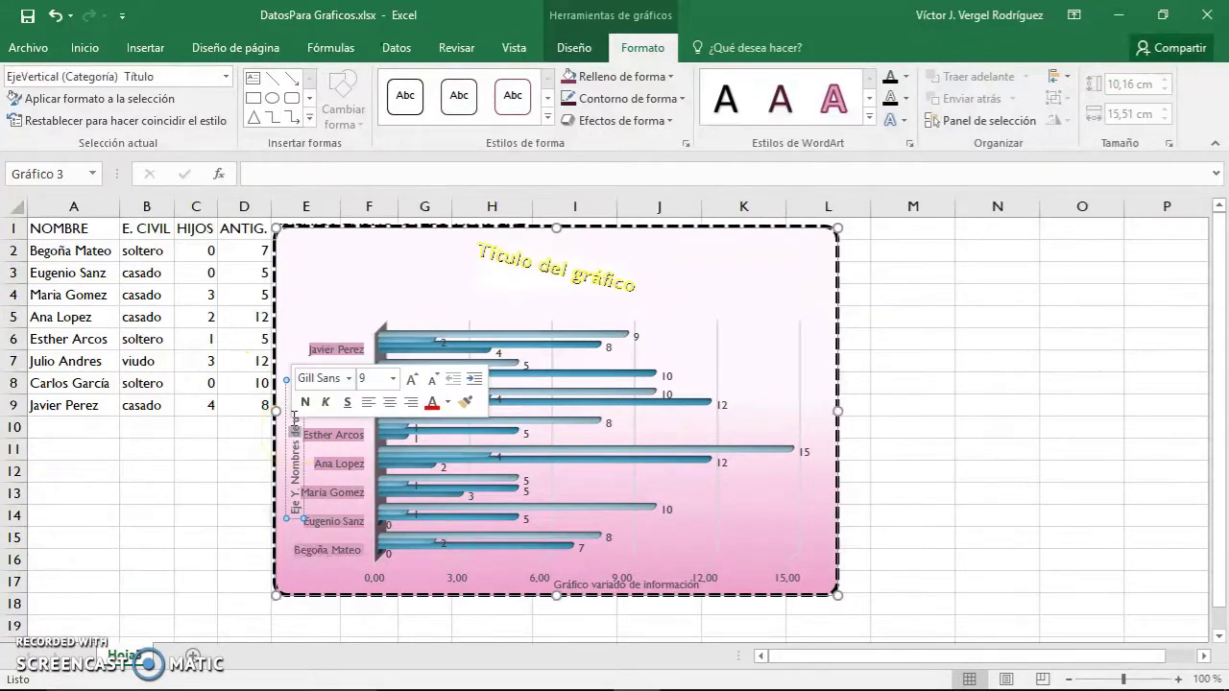
click(284, 432)
Step: Try a gradient text fill on the vertical axis title, revert to solid fill, and close the pane
double_click(286, 435)
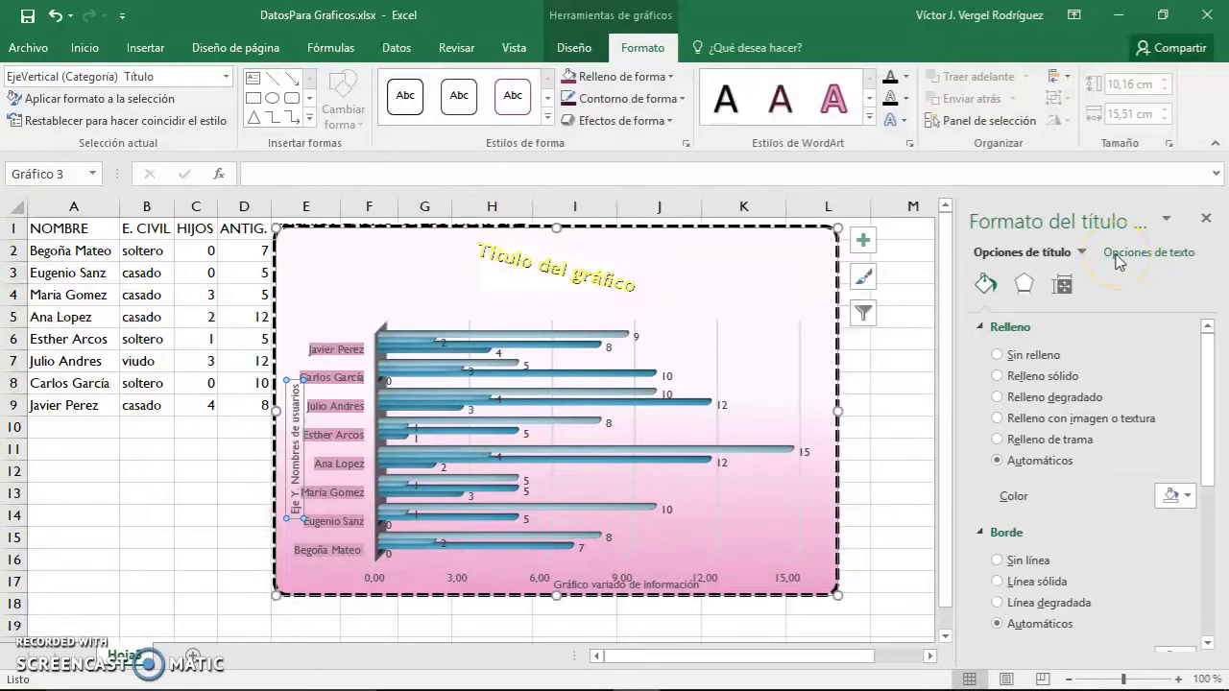
click(1026, 284)
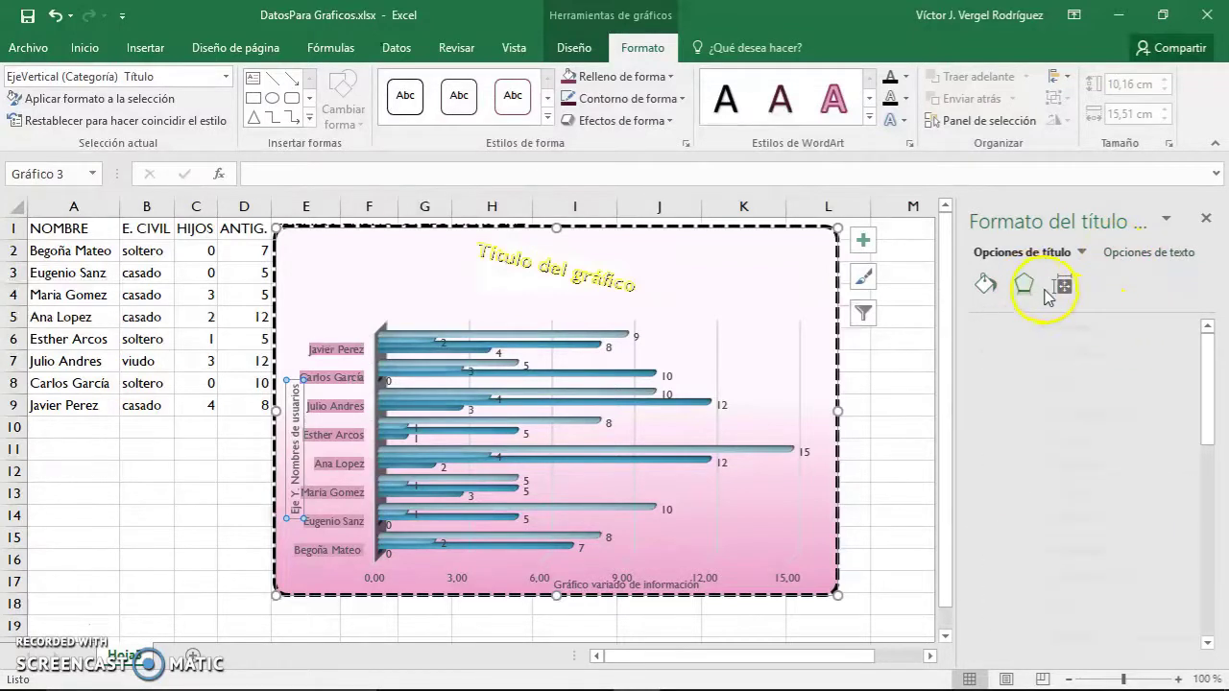
click(1133, 253)
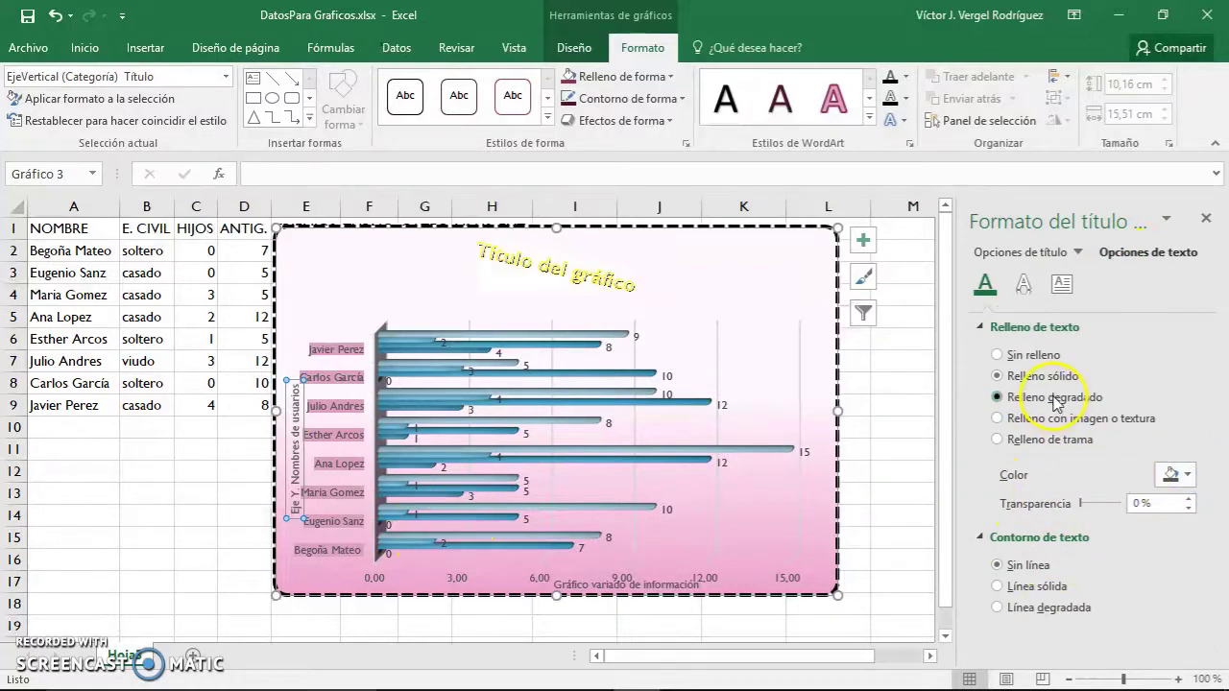
click(1056, 401)
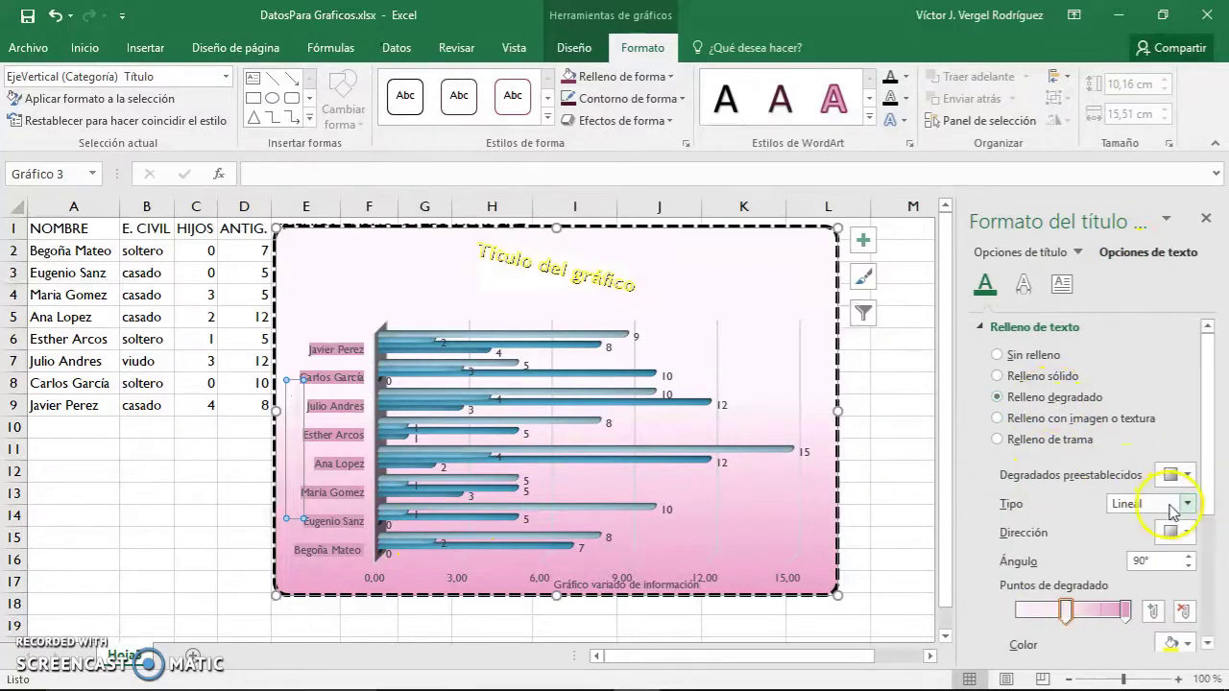
click(1057, 381)
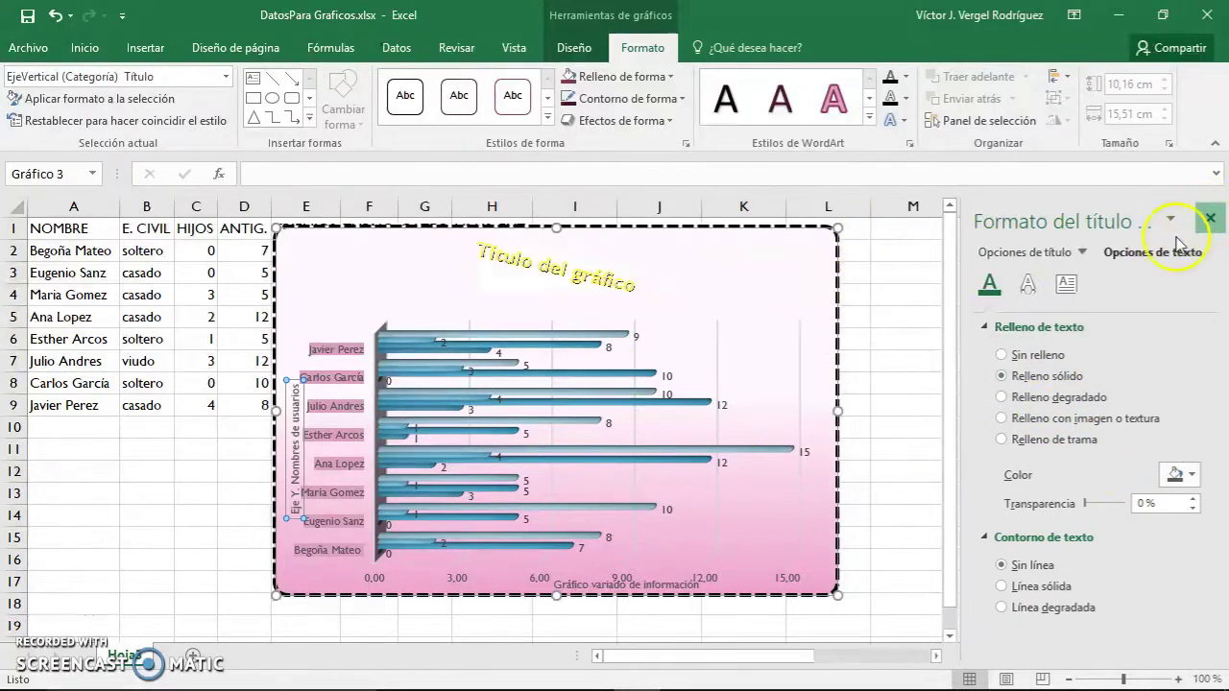
click(1207, 220)
click(860, 247)
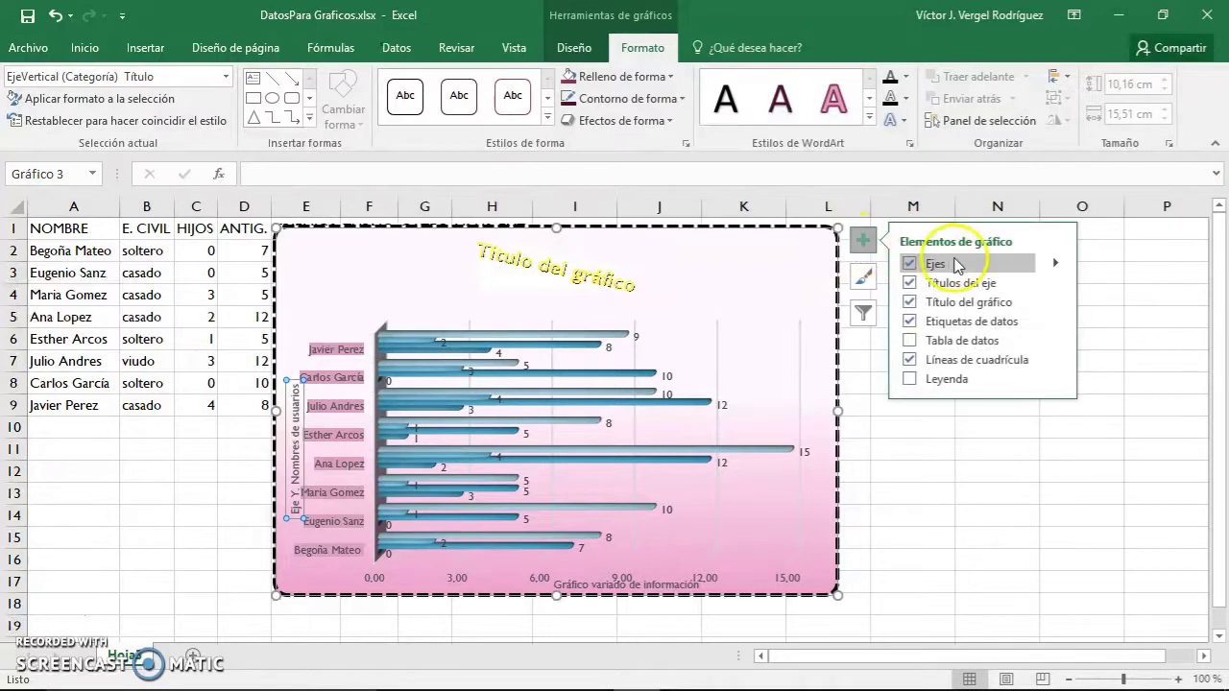
Step: Add a data table listing N° HS. EXT., TRIENIOS, ANTIG. and HIJOS beneath the bars
click(1056, 320)
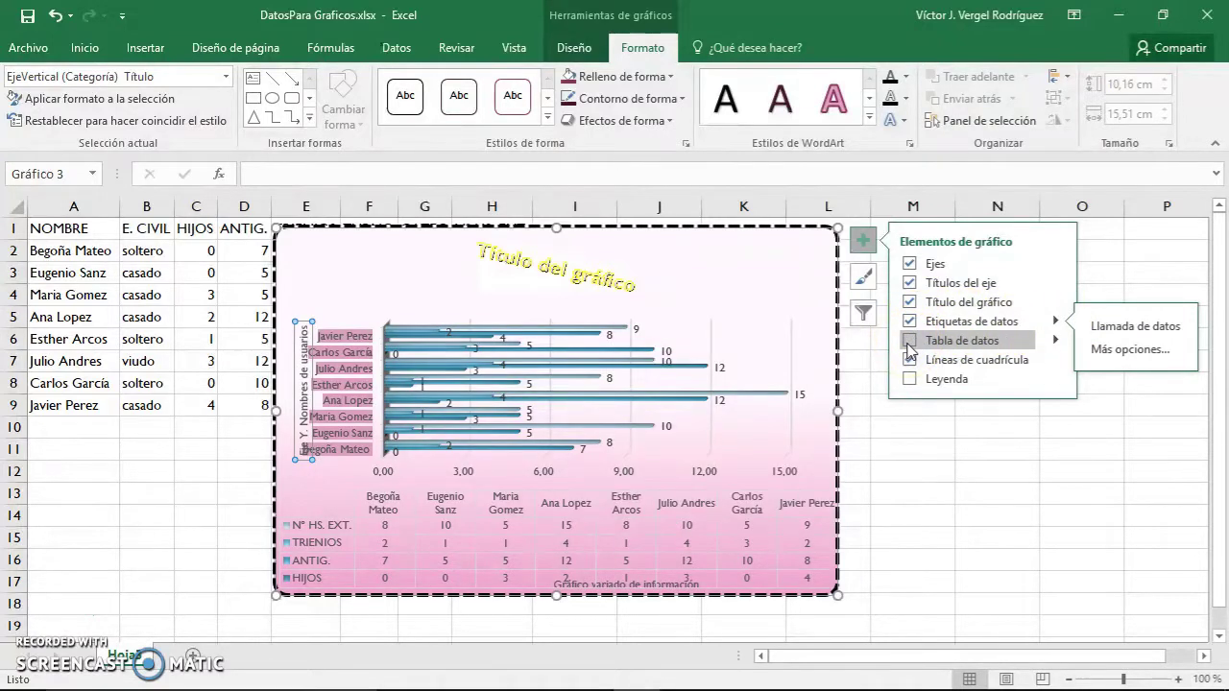
click(910, 344)
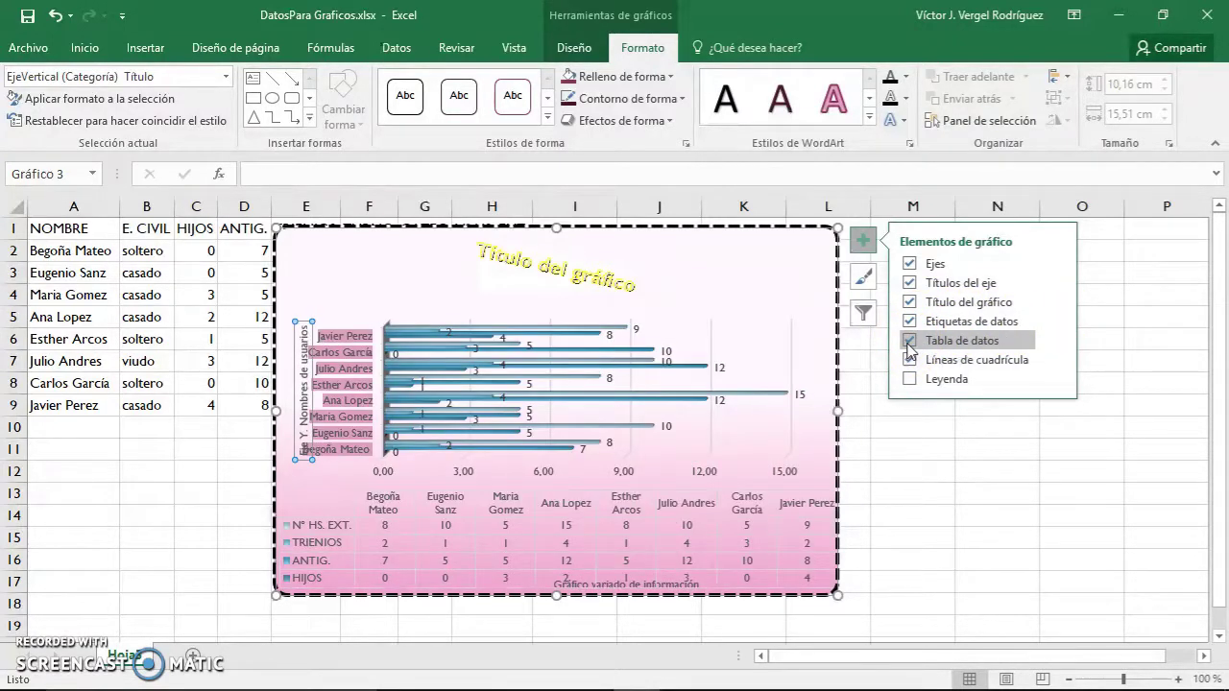
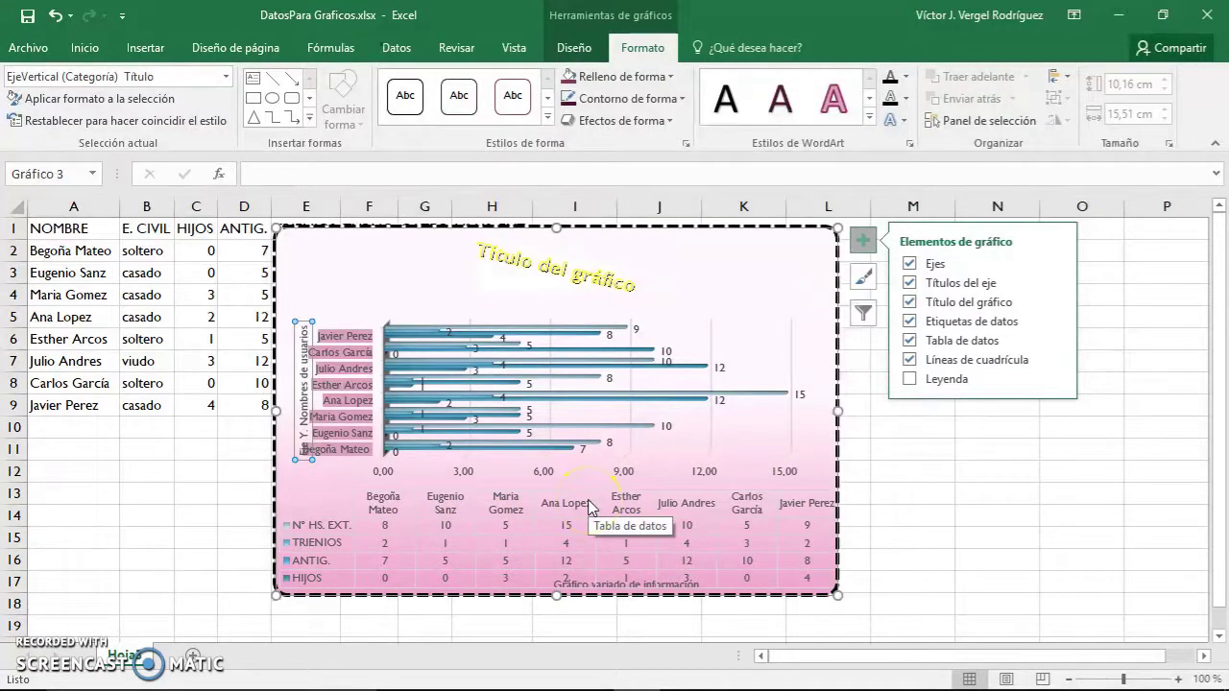
Step: Show the legend at the top, then drag it to the top-left just under the title
click(904, 379)
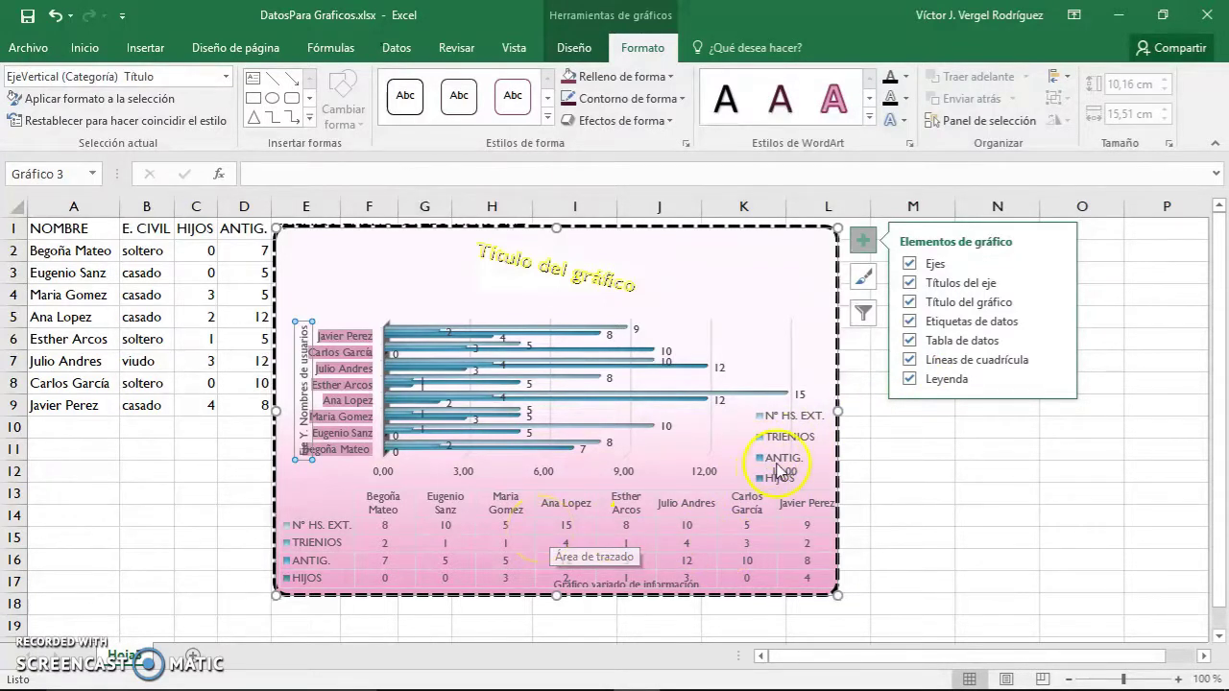
click(1057, 384)
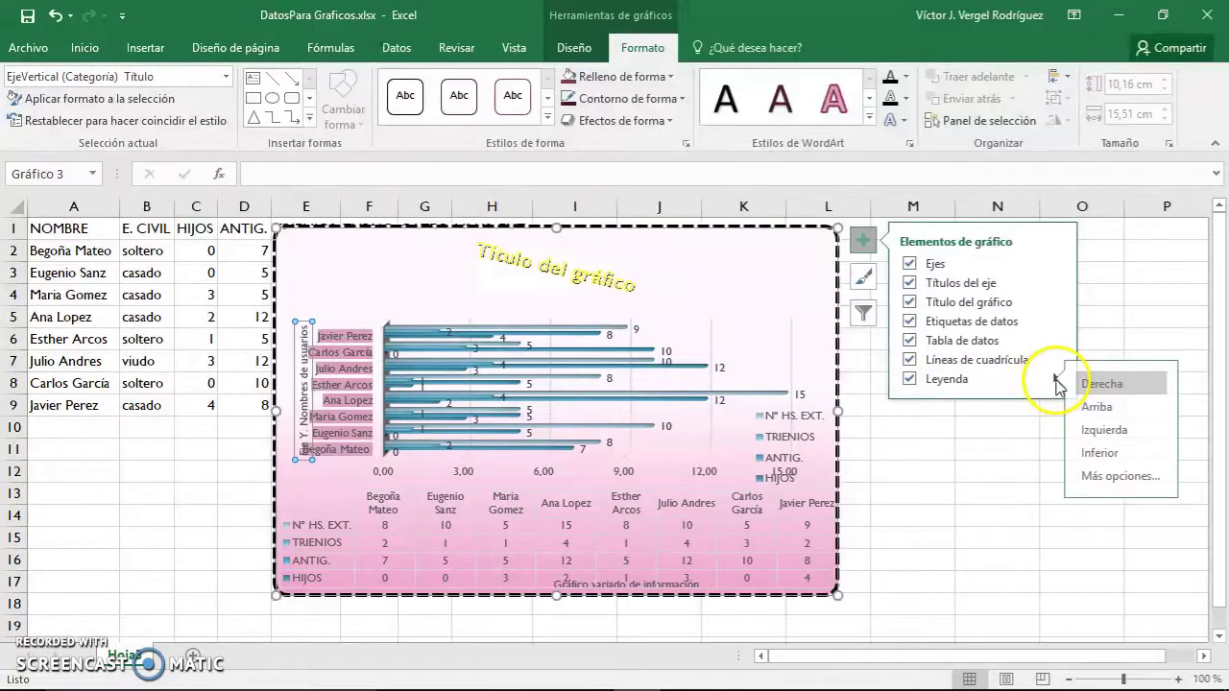
click(1121, 413)
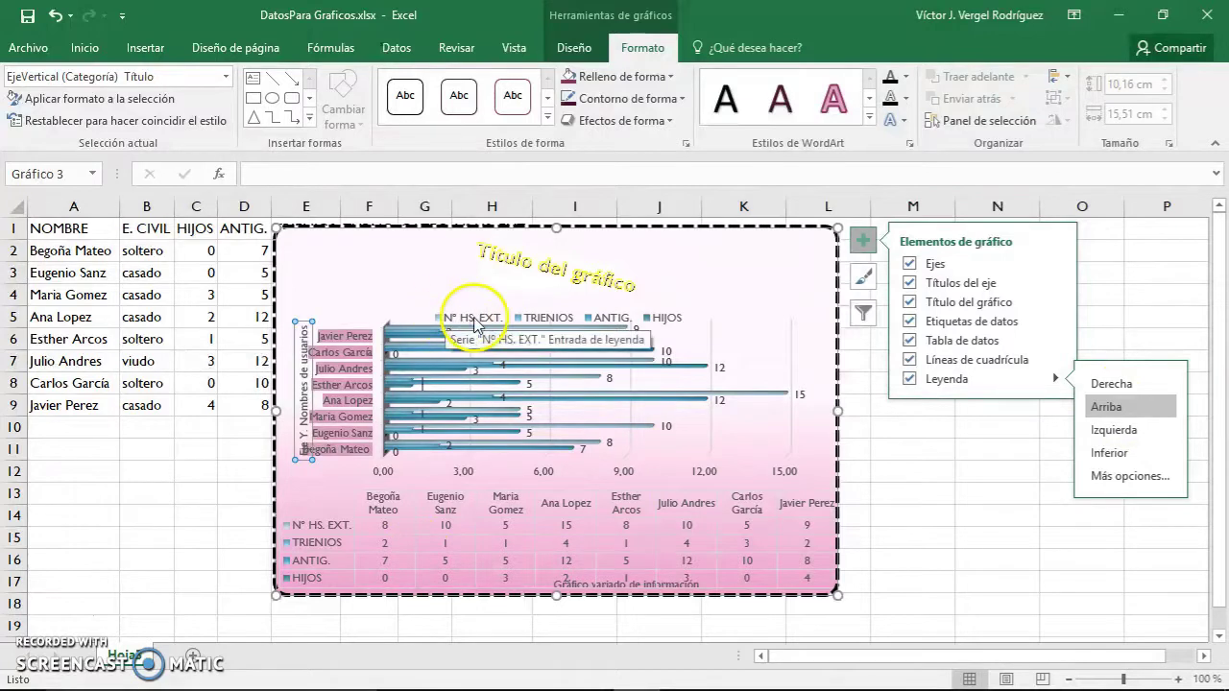
click(452, 319)
click(464, 306)
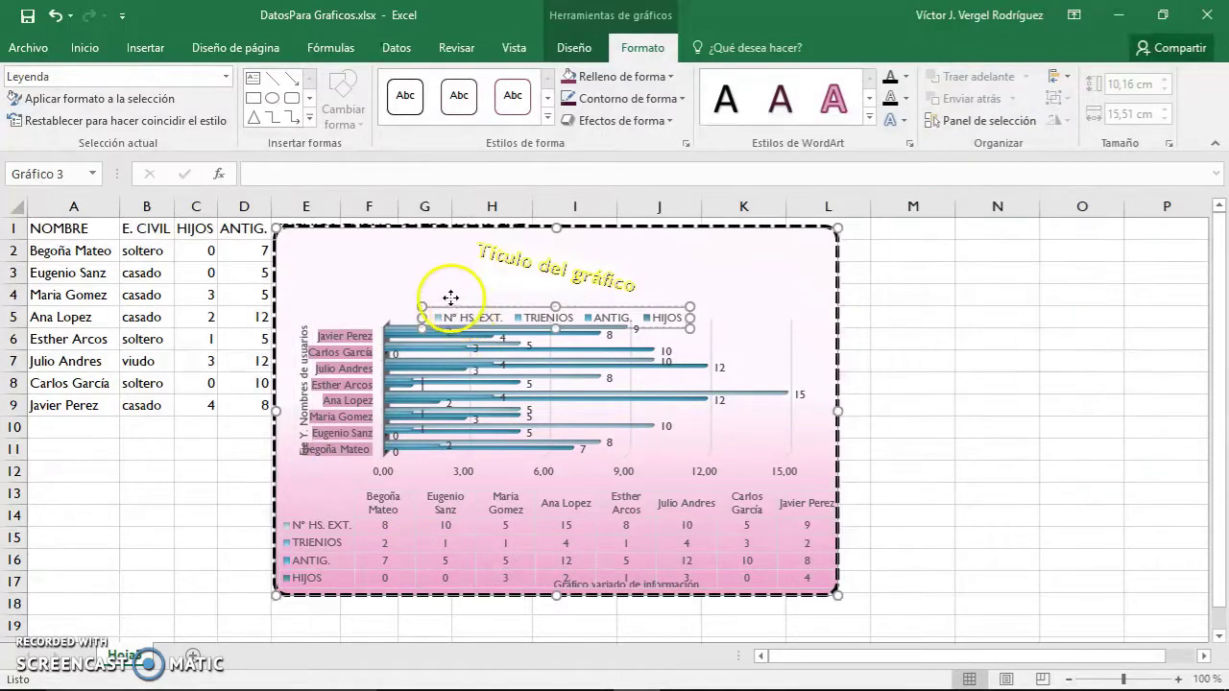
drag(562, 318, 448, 298)
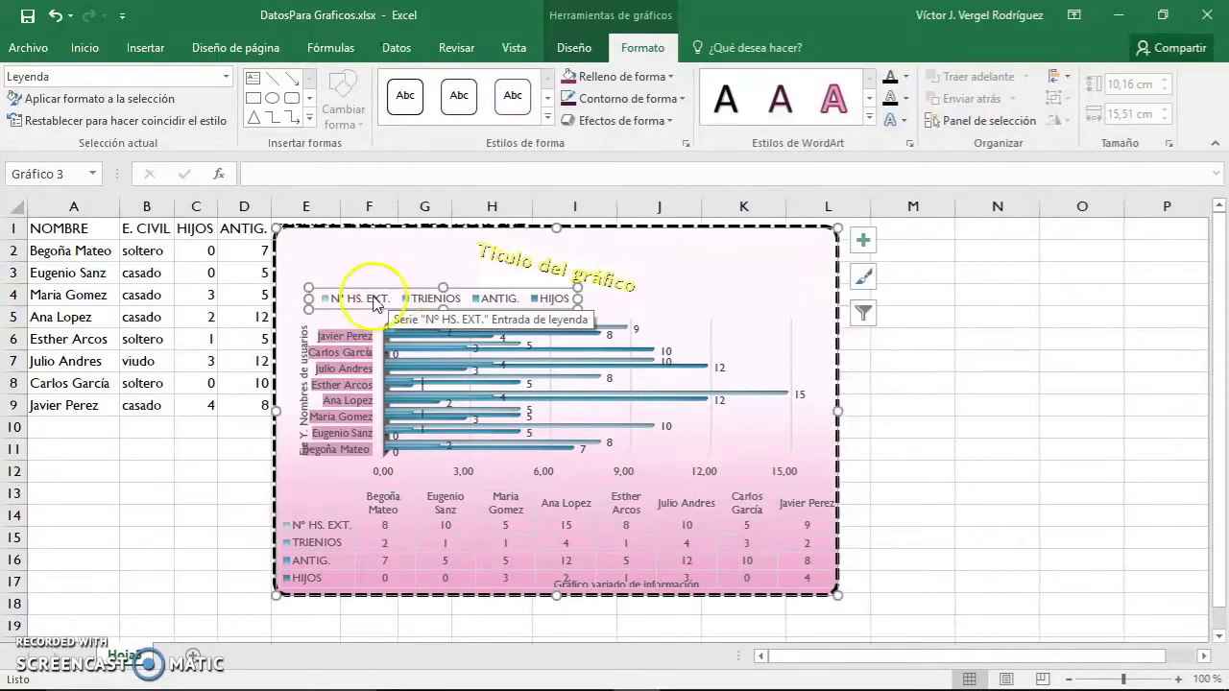
mouse_move(428, 288)
mouse_down()
mouse_move(581, 281)
mouse_move(675, 295)
mouse_up()
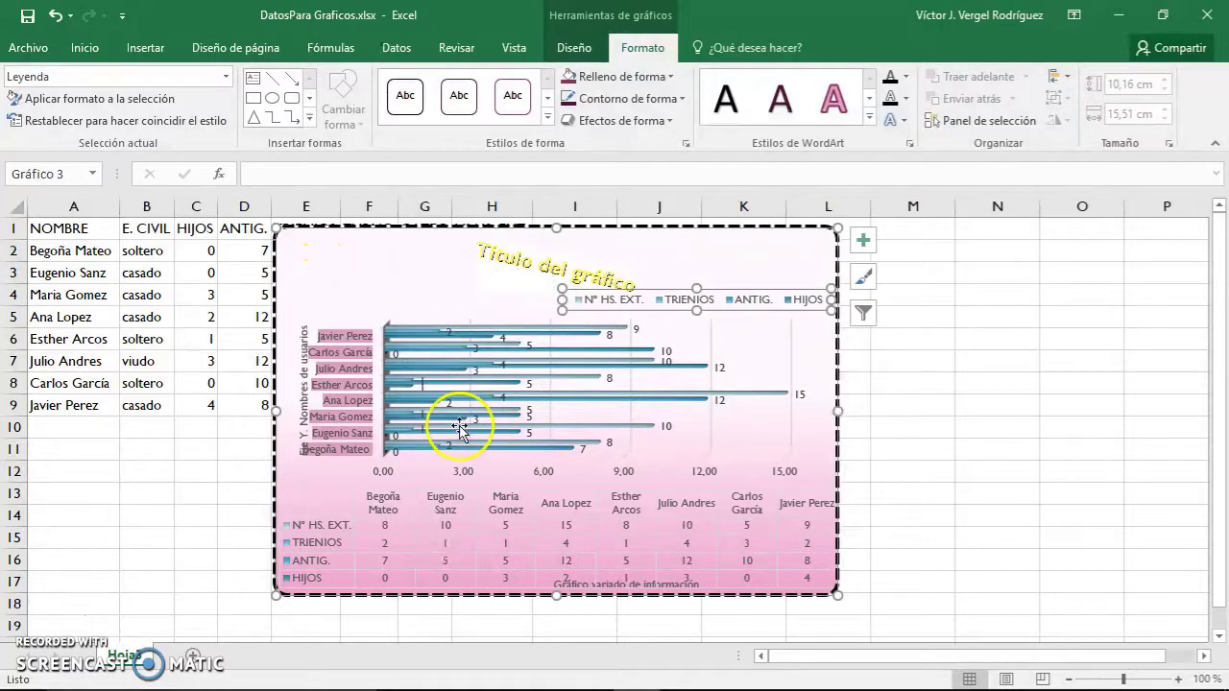
click(528, 383)
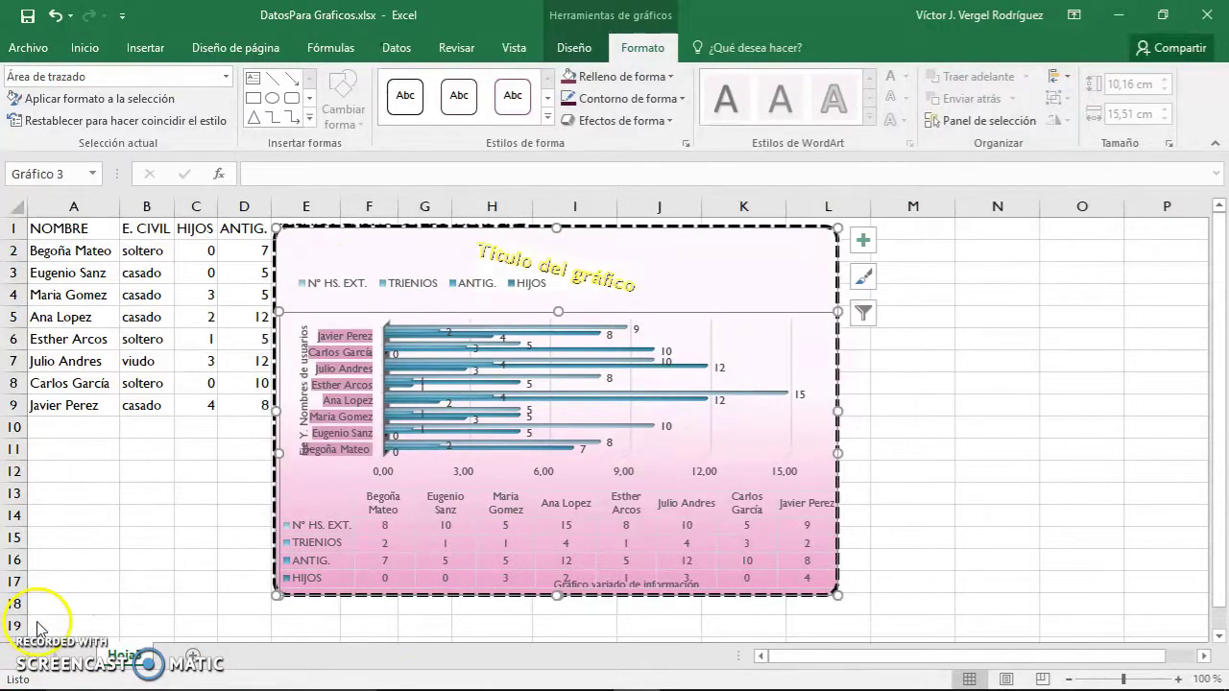
Step: Select the whole chart and bring up its Chart Filters list of series and names
click(492, 457)
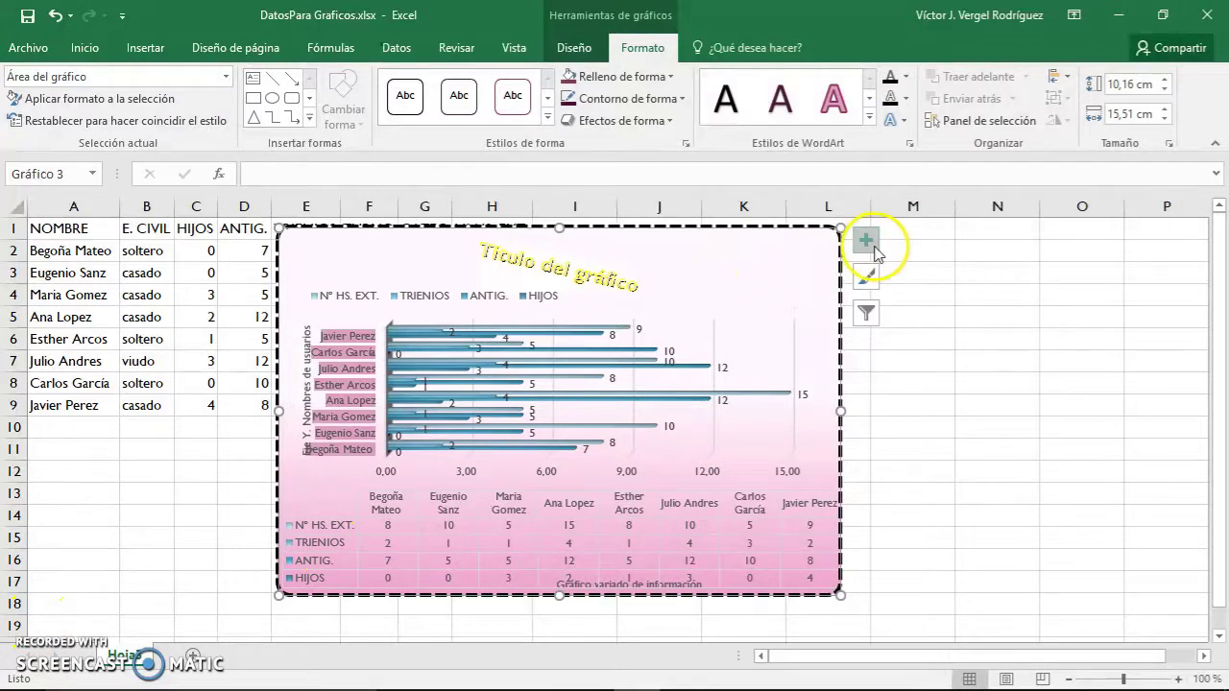
click(867, 280)
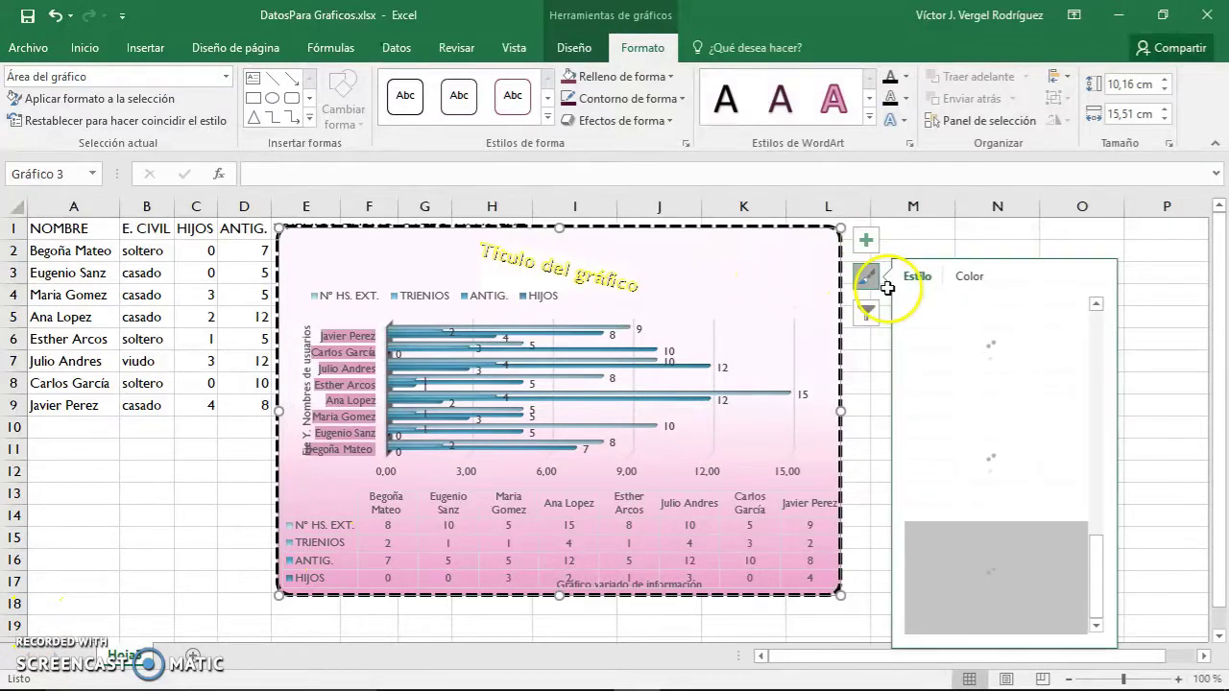
scroll(948, 416, down, 5)
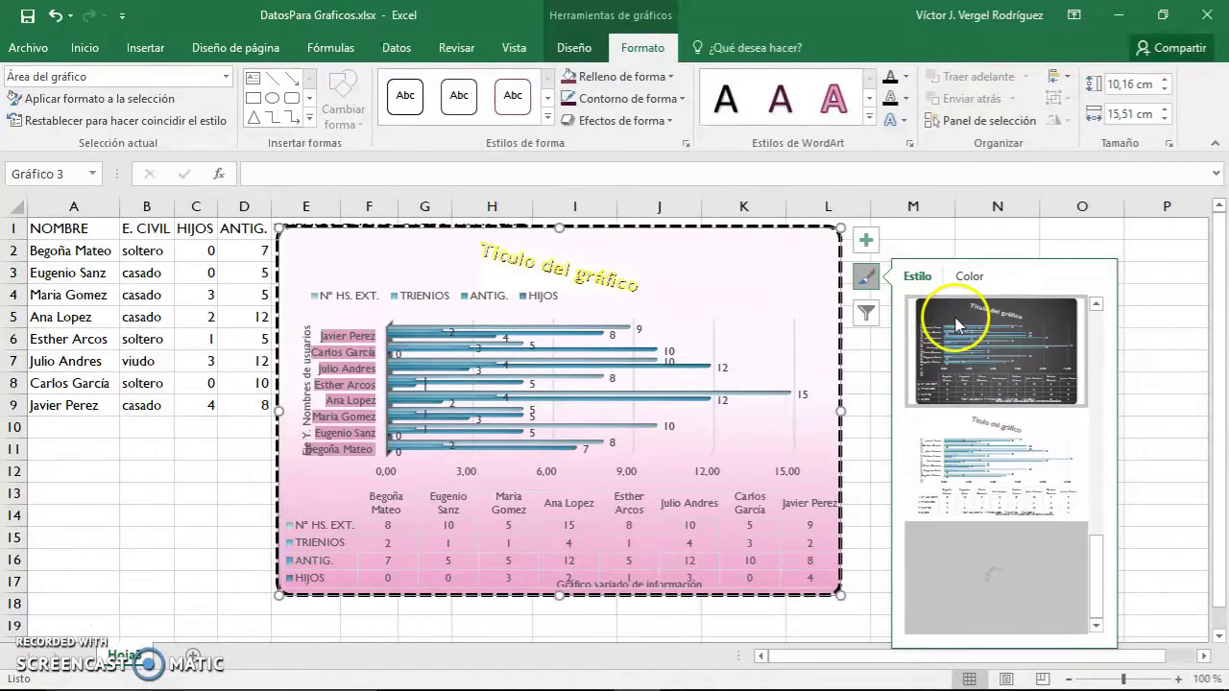
click(867, 313)
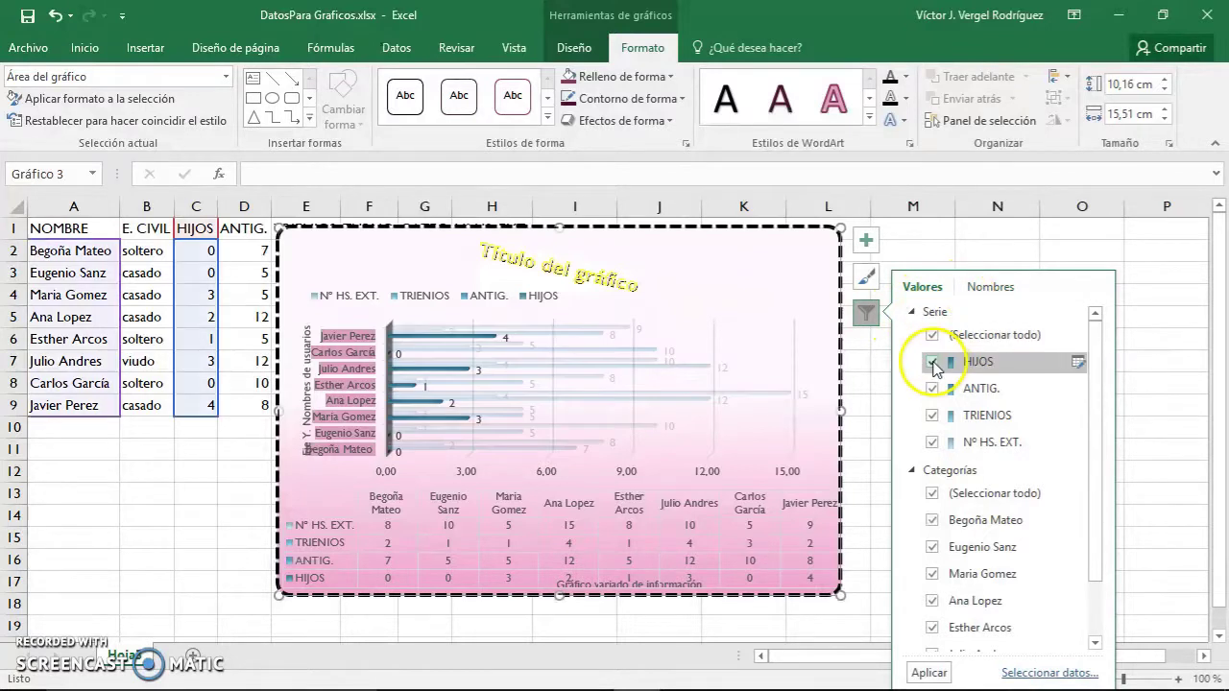
Step: Uncheck five of the people's names in the chart filter, keeping three, and apply
click(932, 519)
click(932, 549)
click(932, 573)
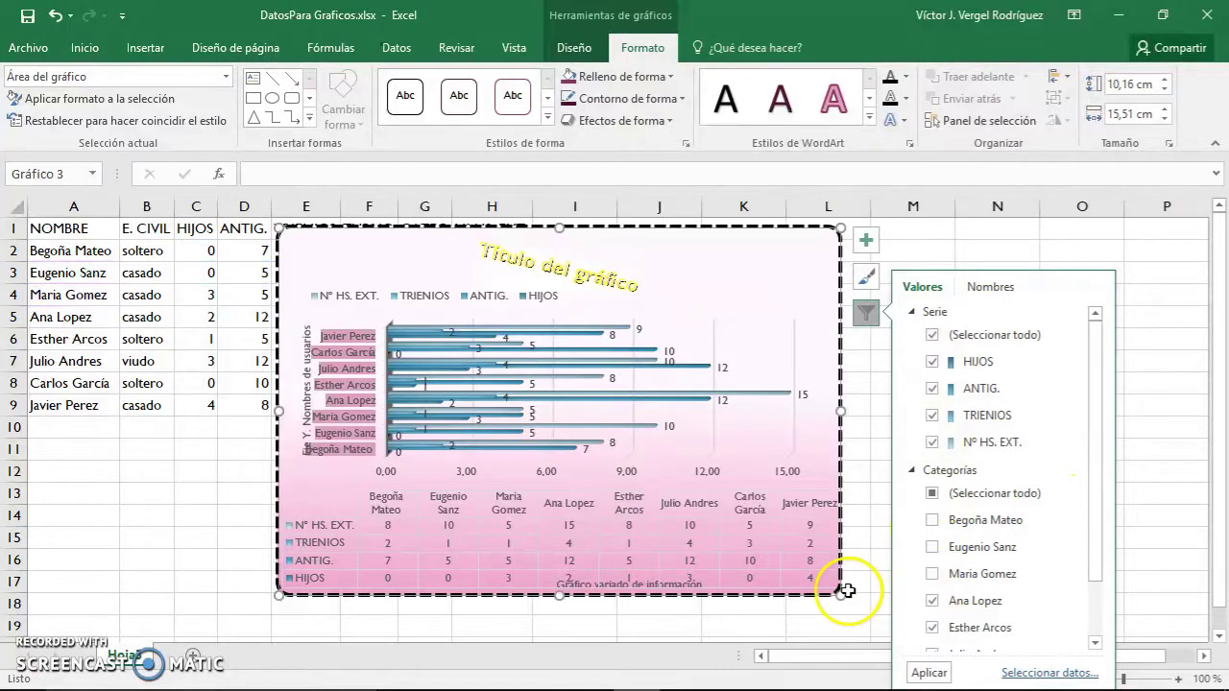
scroll(1092, 586, down, 3)
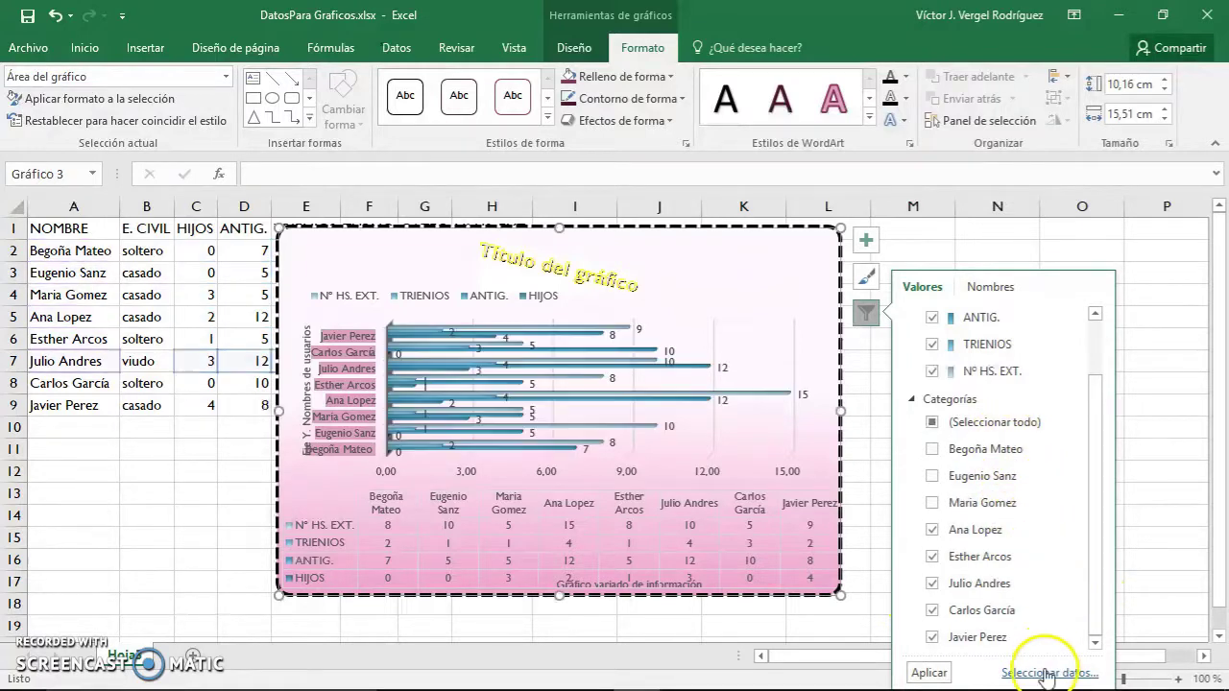
click(930, 672)
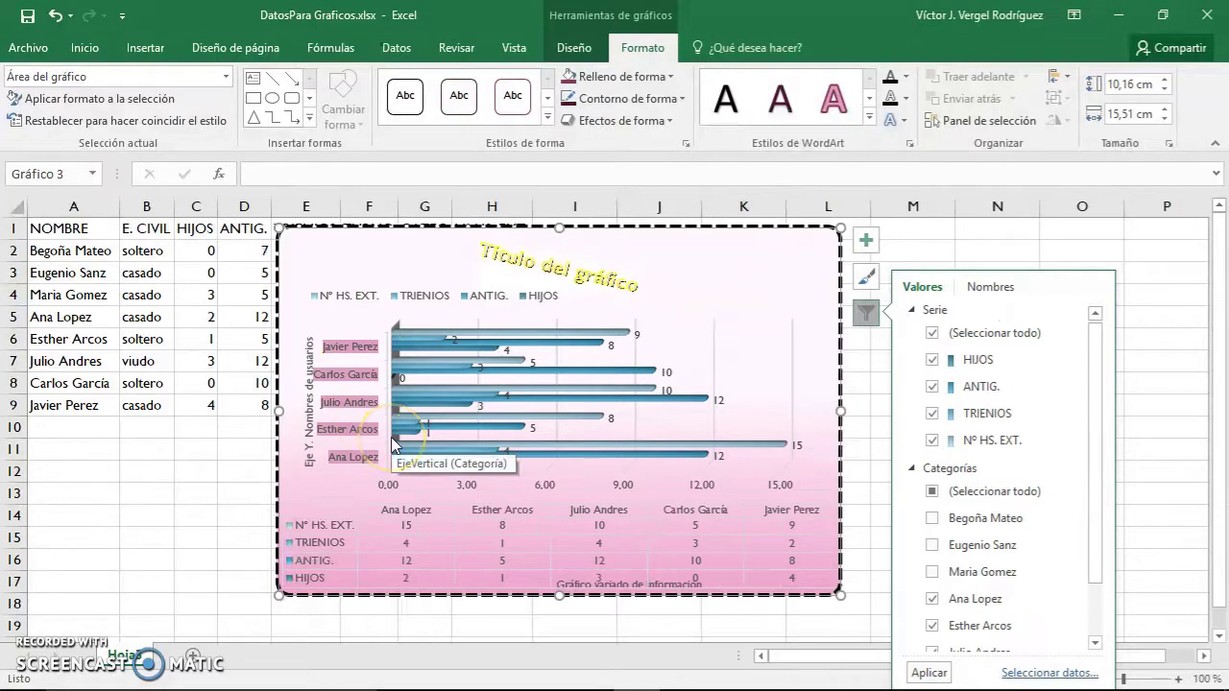
scroll(1037, 538, down, 2)
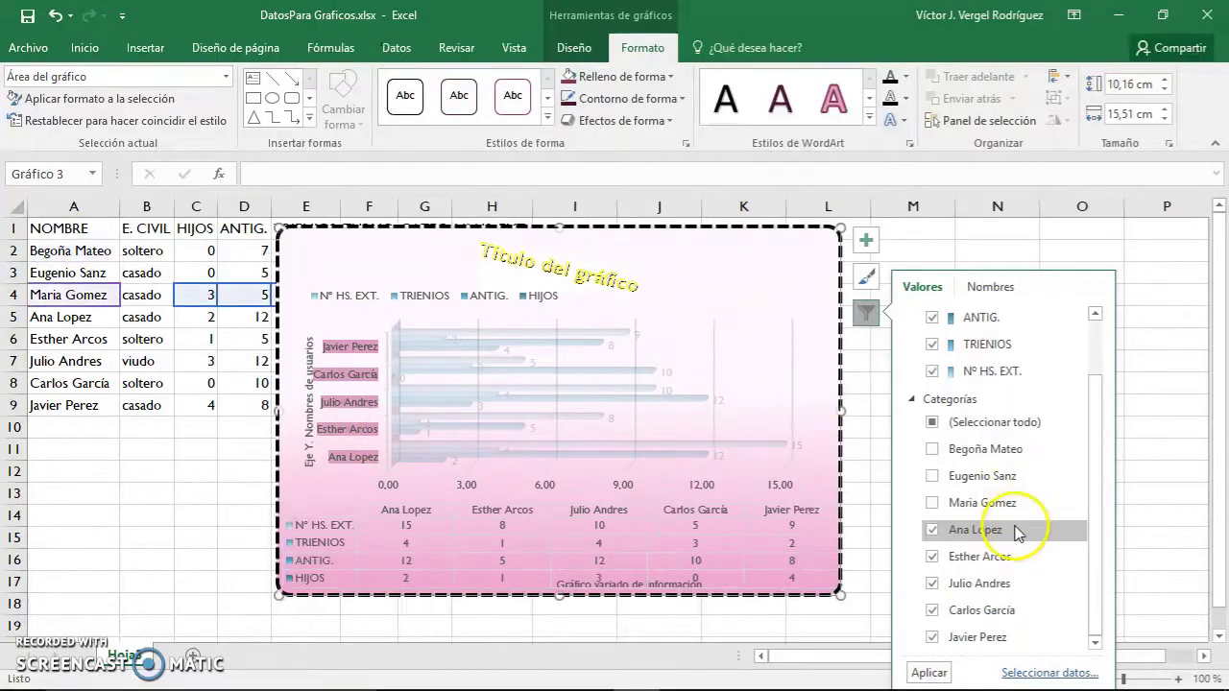
click(932, 638)
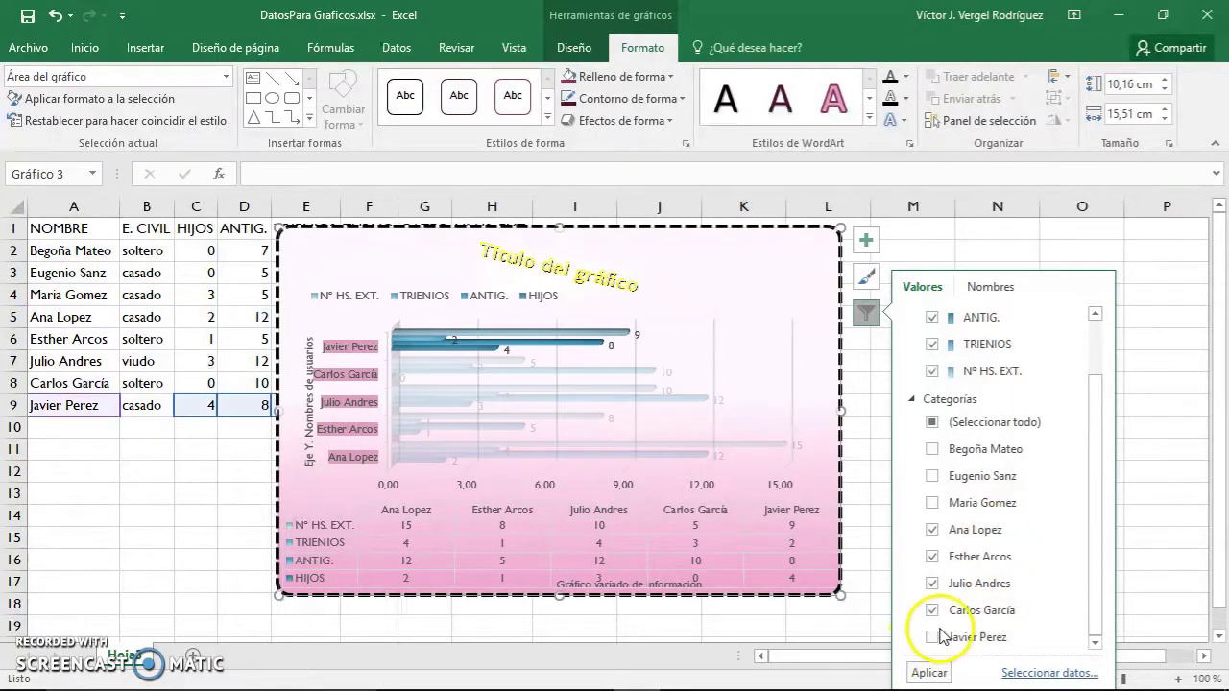
click(939, 620)
click(928, 672)
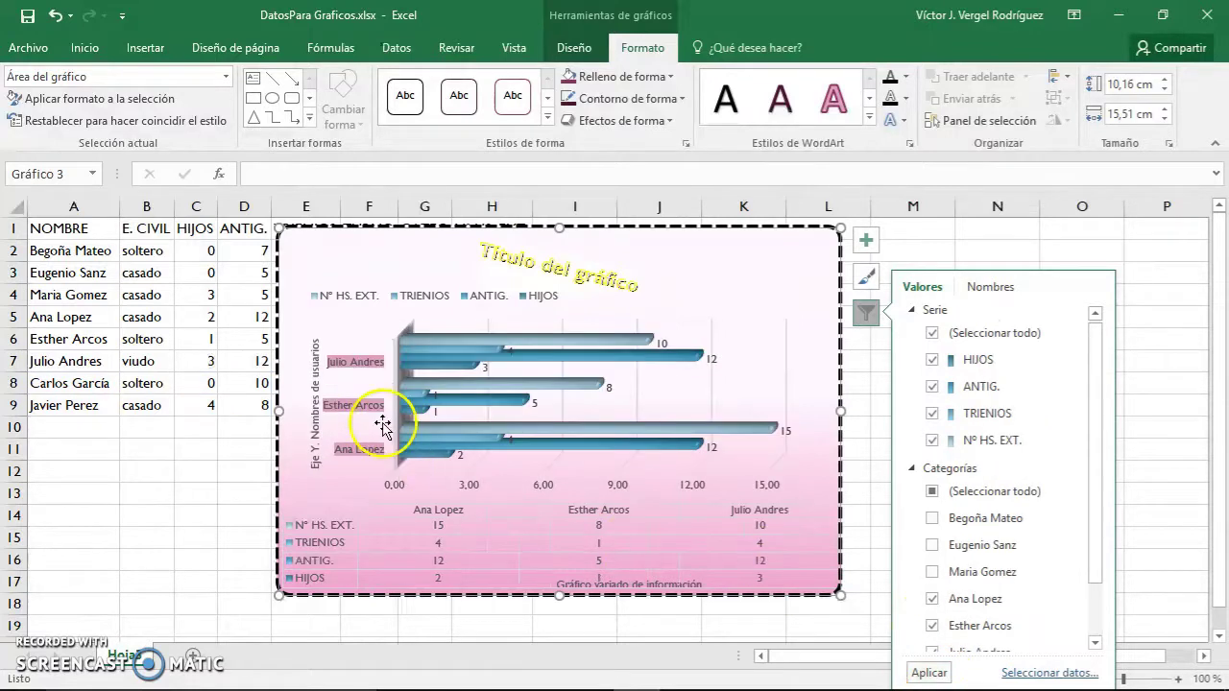
Step: Remove the TRIENIOS series from the chart and apply the filter
mouse_move(457, 376)
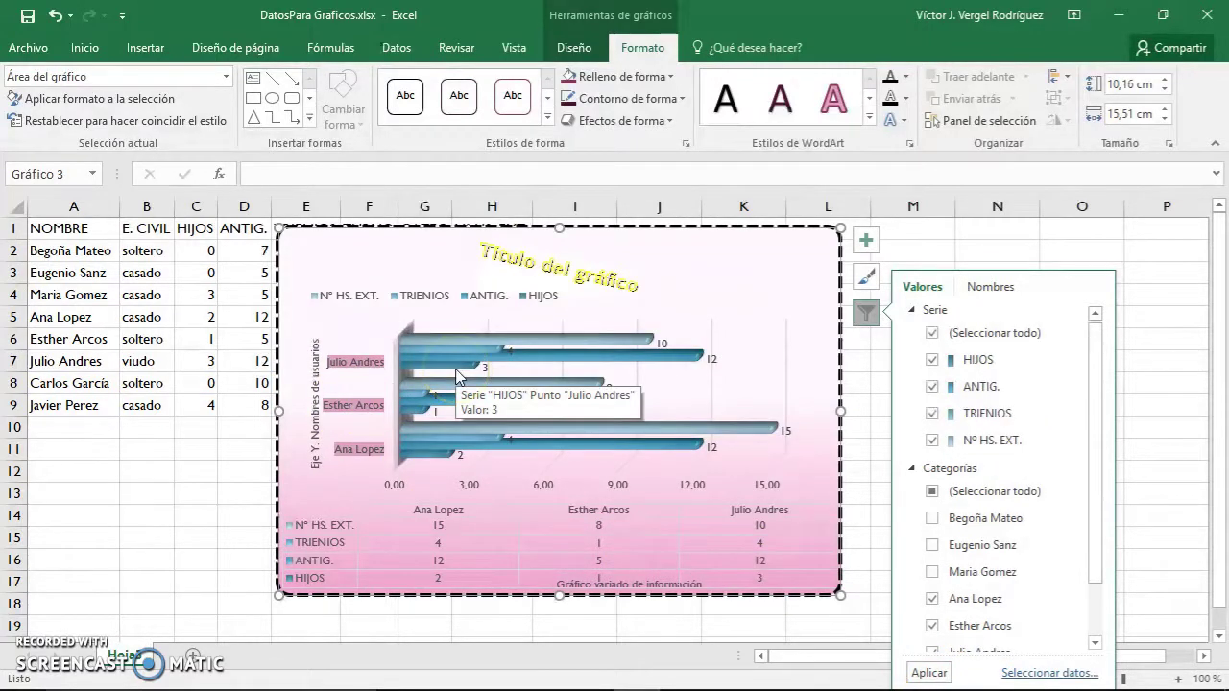
click(932, 413)
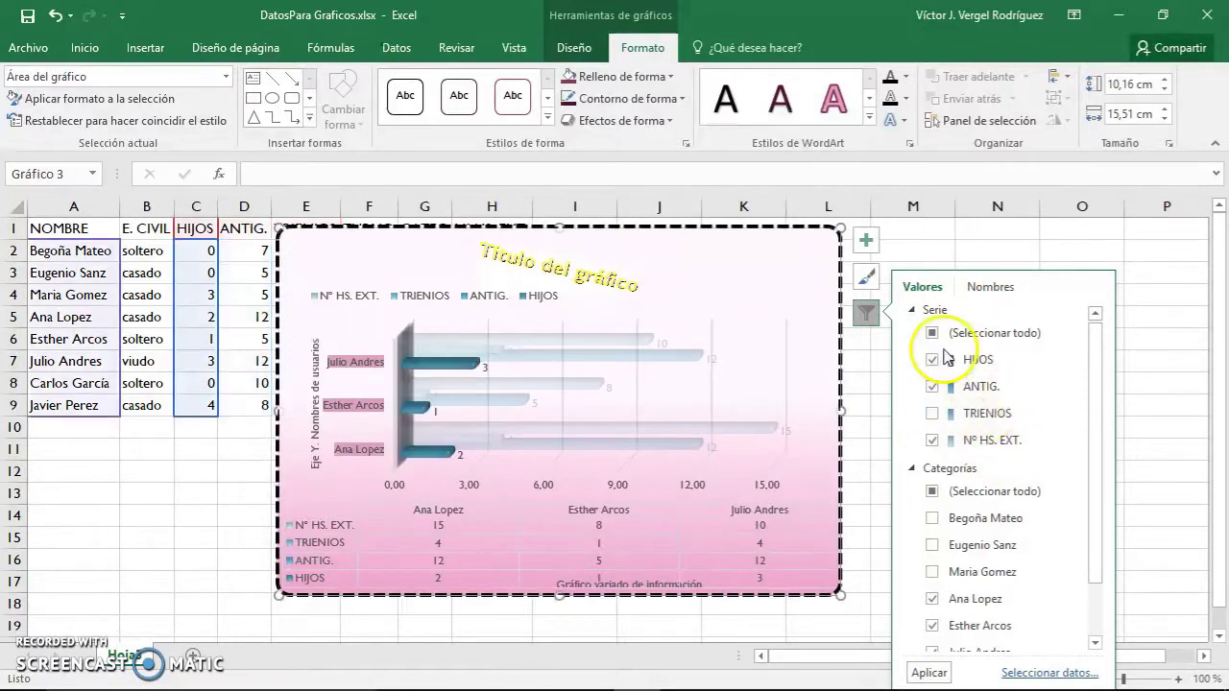
click(930, 672)
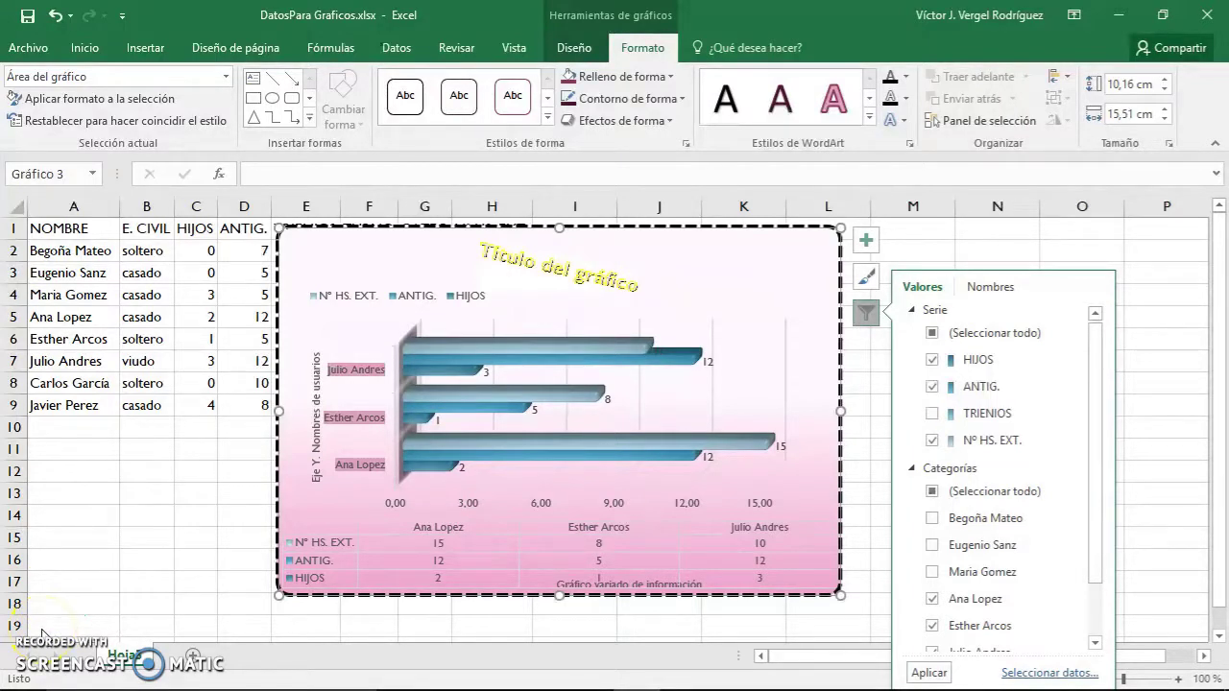
Step: Select the whole Nº HS. EXT. series and give its bars a dark magenta outline
double_click(493, 346)
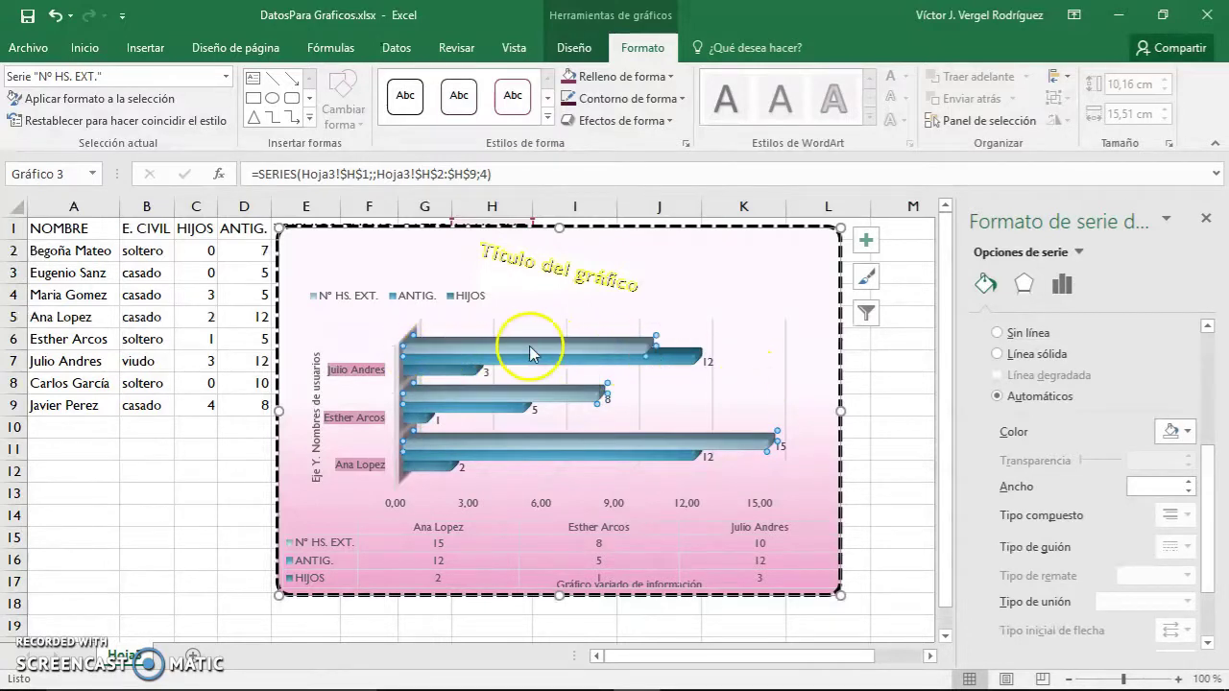
mouse_move(499, 417)
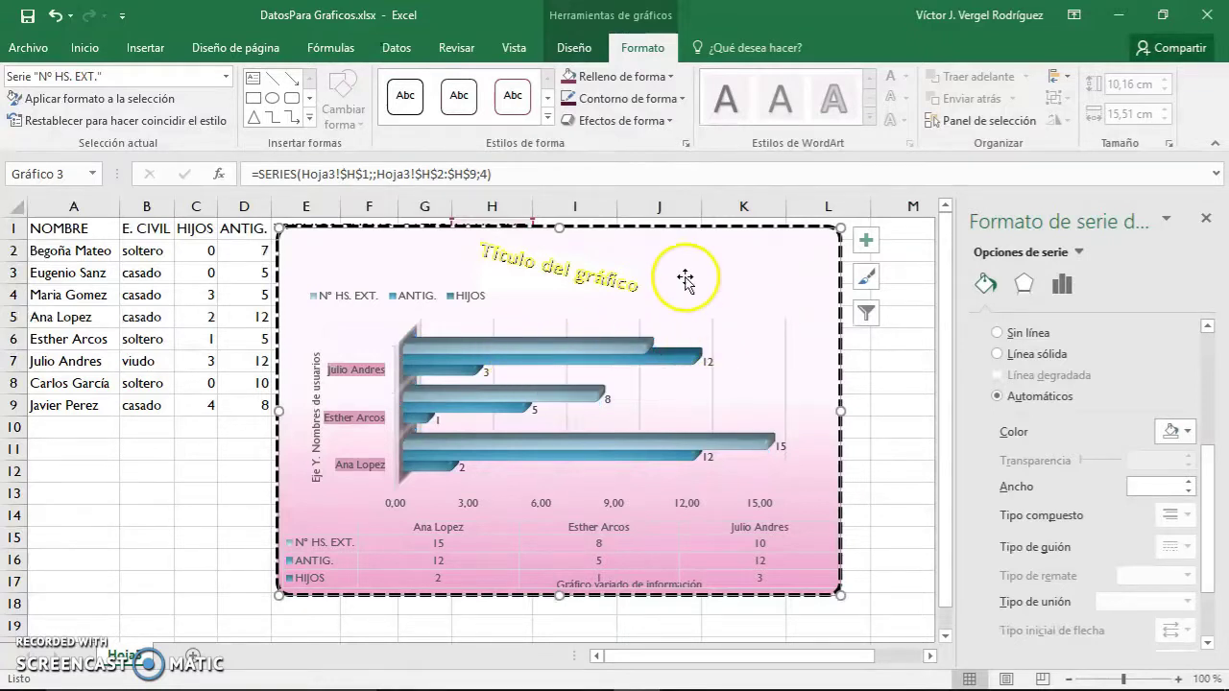
click(685, 278)
click(599, 342)
click(594, 346)
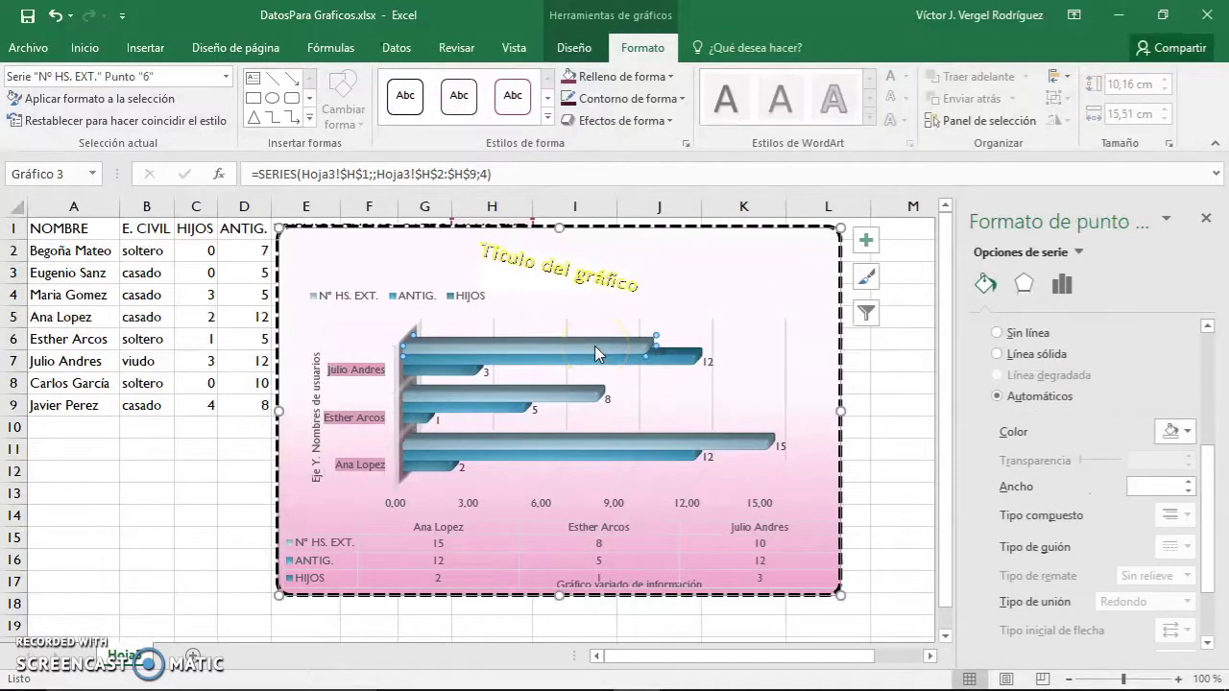
click(695, 260)
click(582, 347)
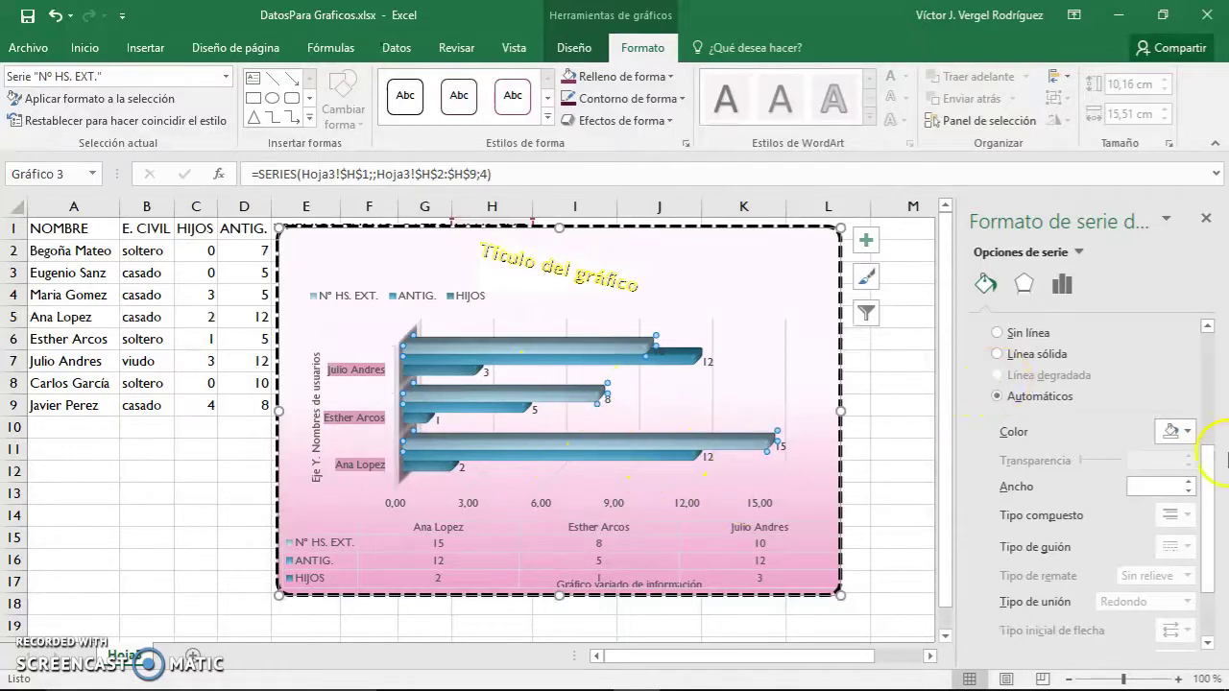
click(1179, 431)
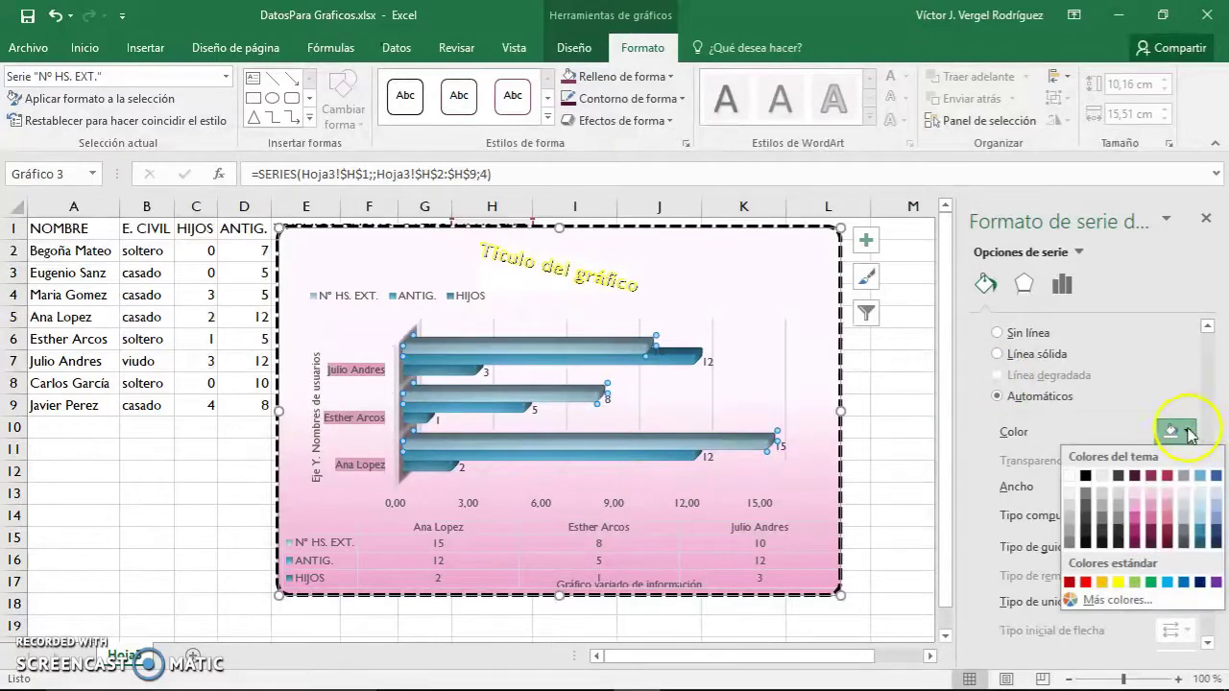
click(1149, 538)
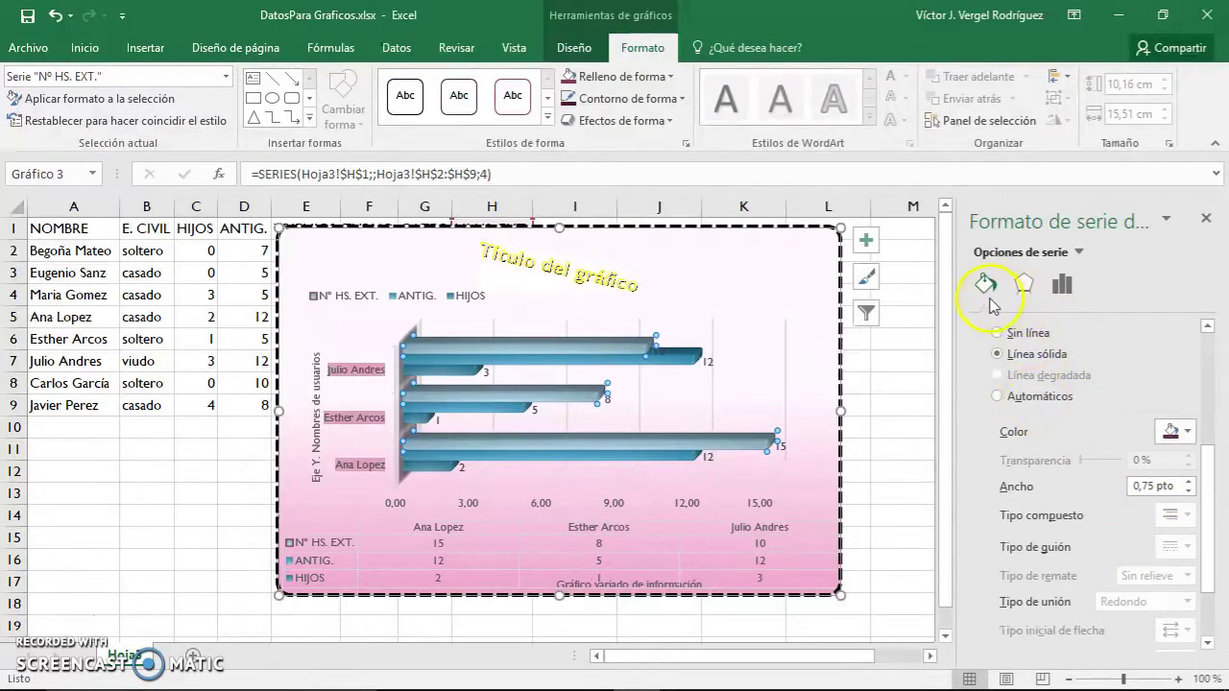
Step: Give the Nº HS. EXT. bars a solid yellow fill
scroll(1074, 483, down, 3)
scroll(1064, 474, up, 10)
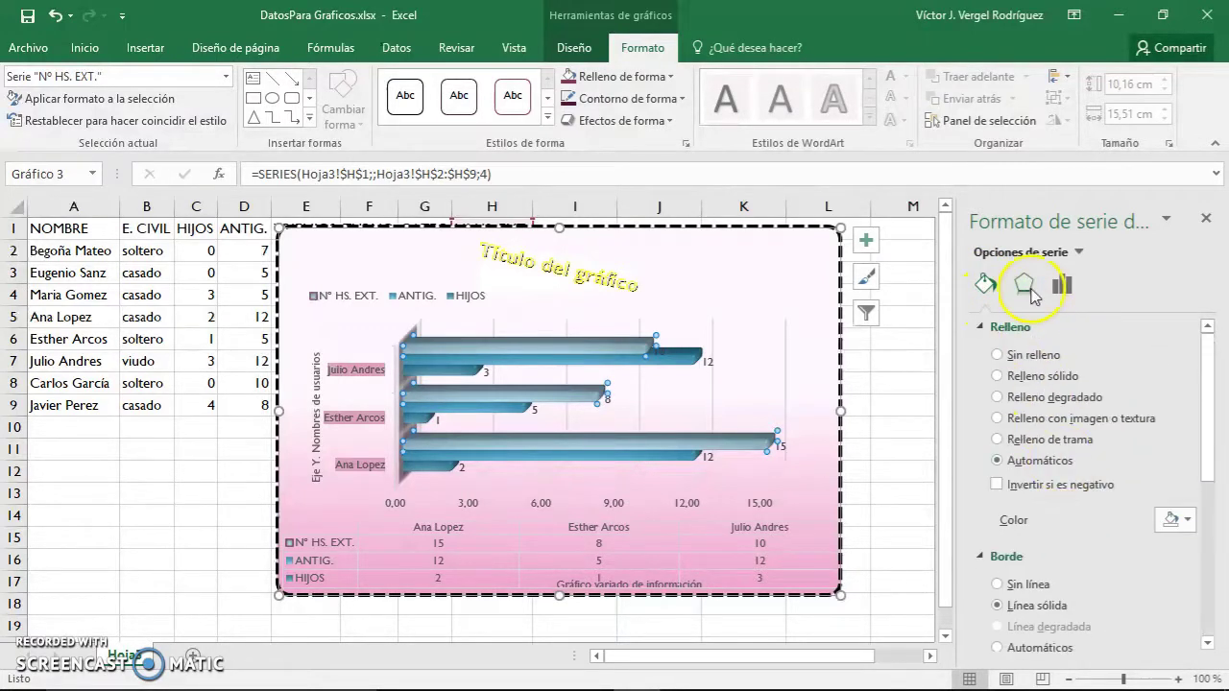
click(1026, 376)
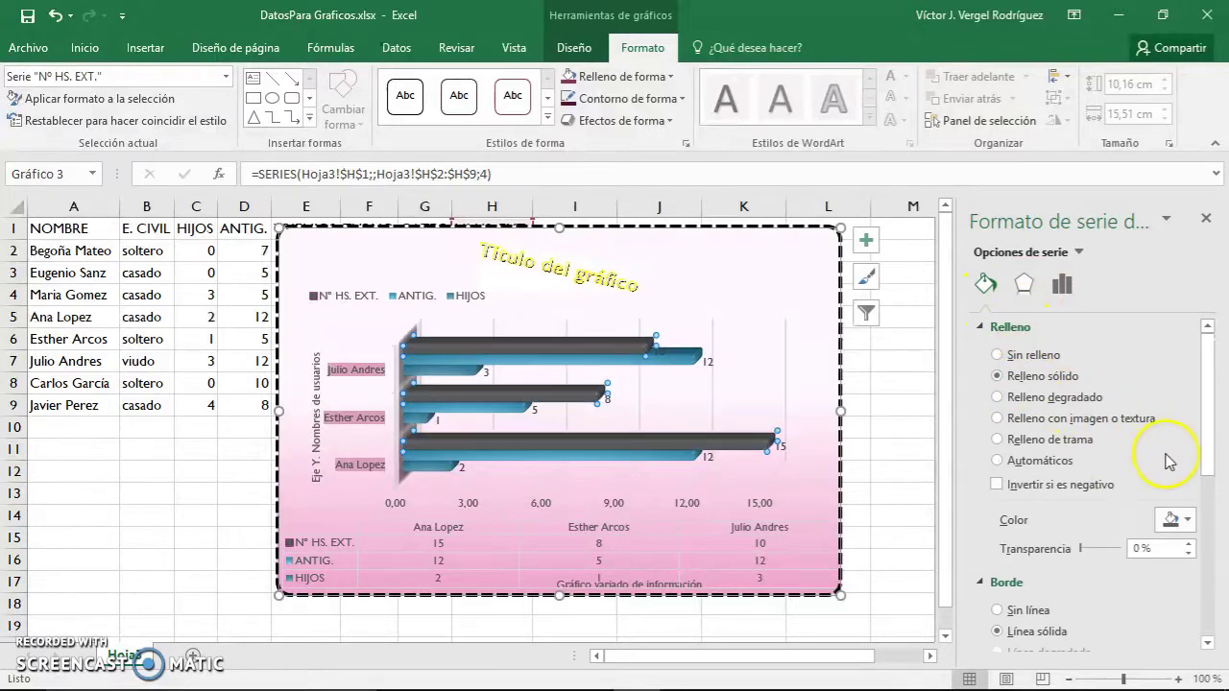
click(1191, 522)
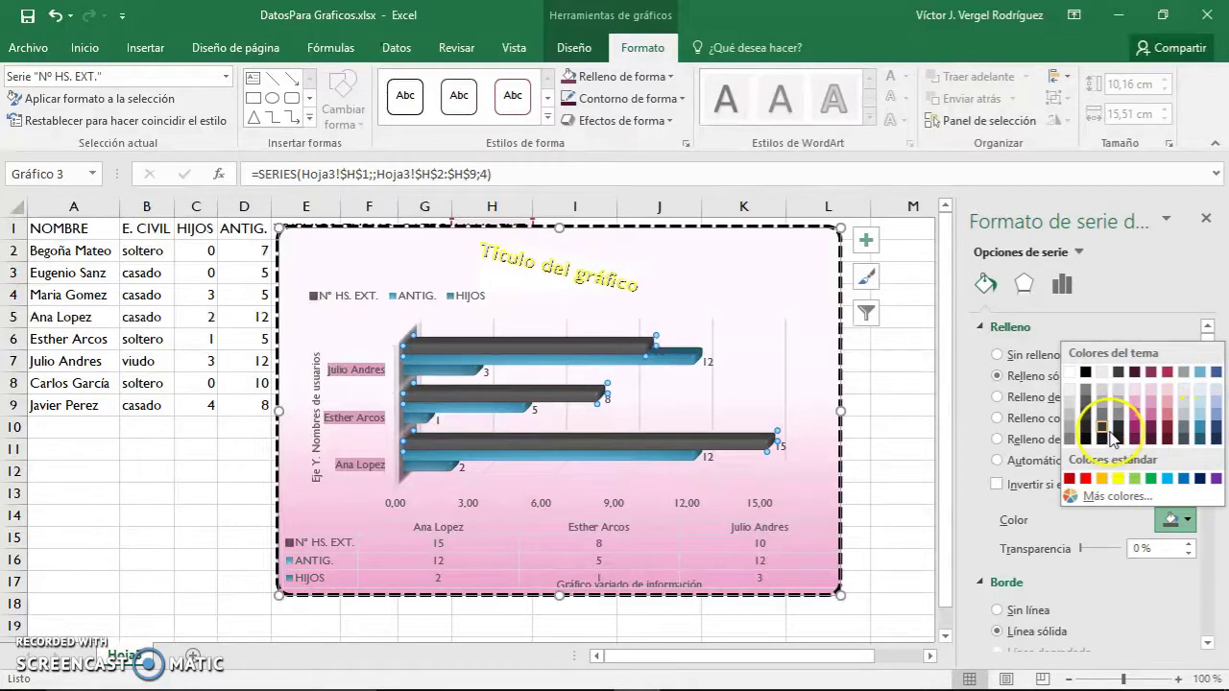
click(1118, 479)
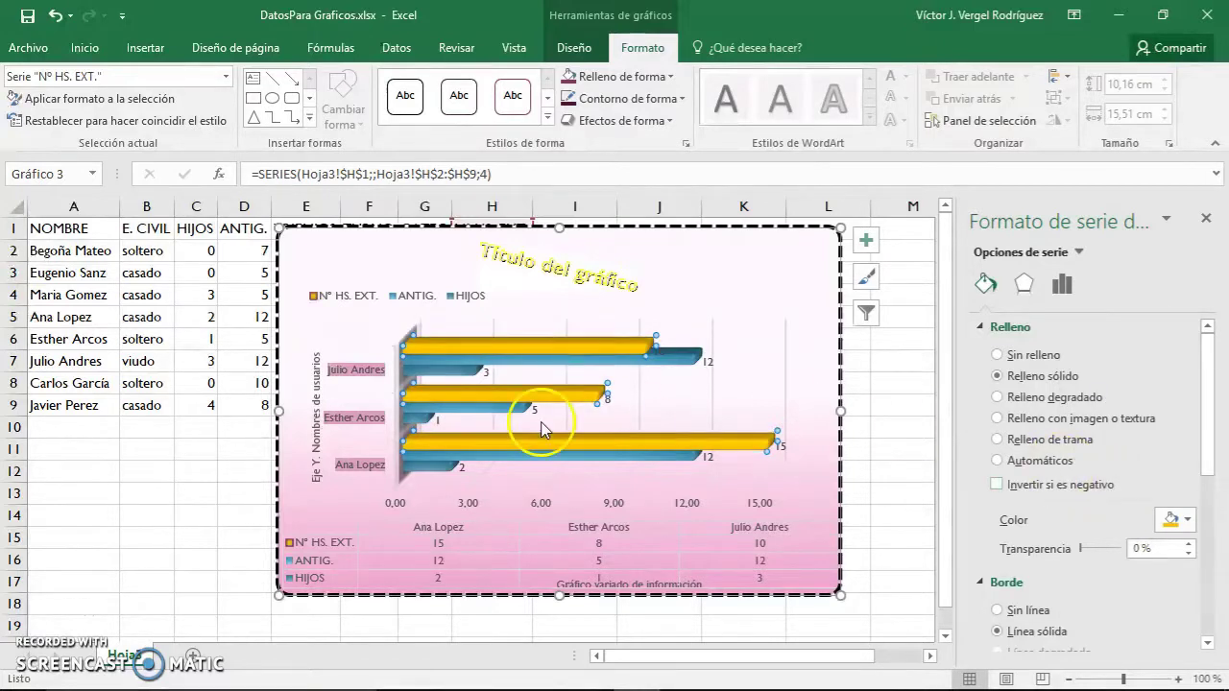
mouse_move(629, 365)
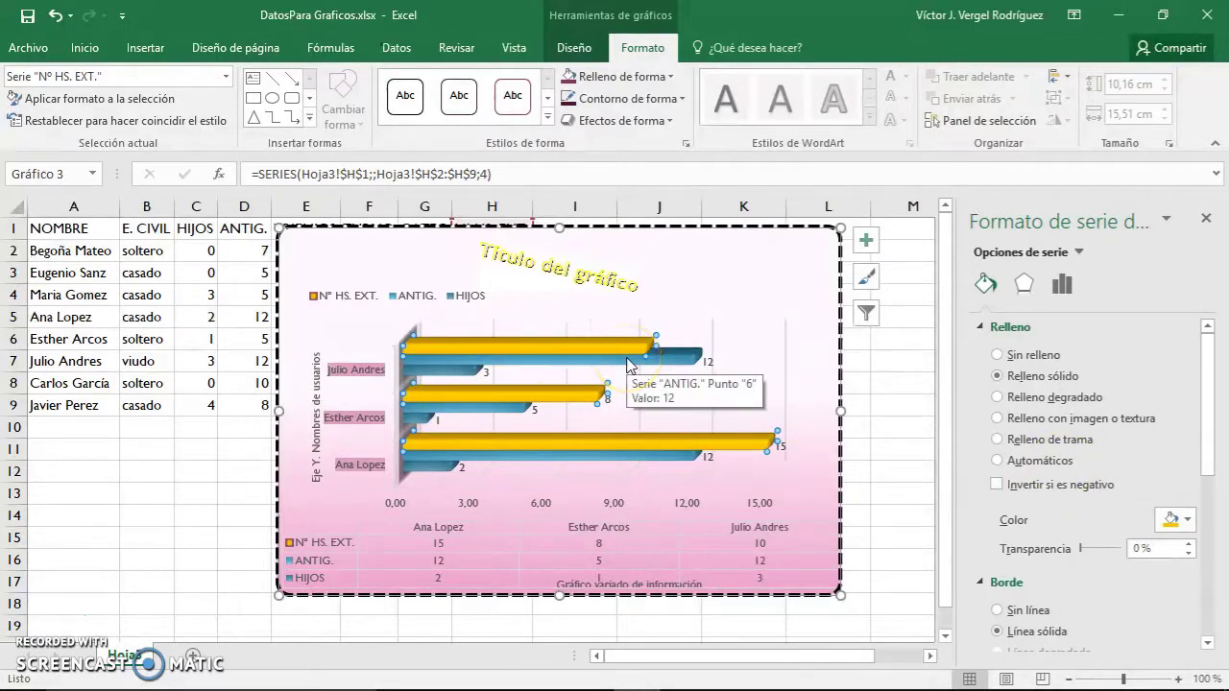
click(672, 303)
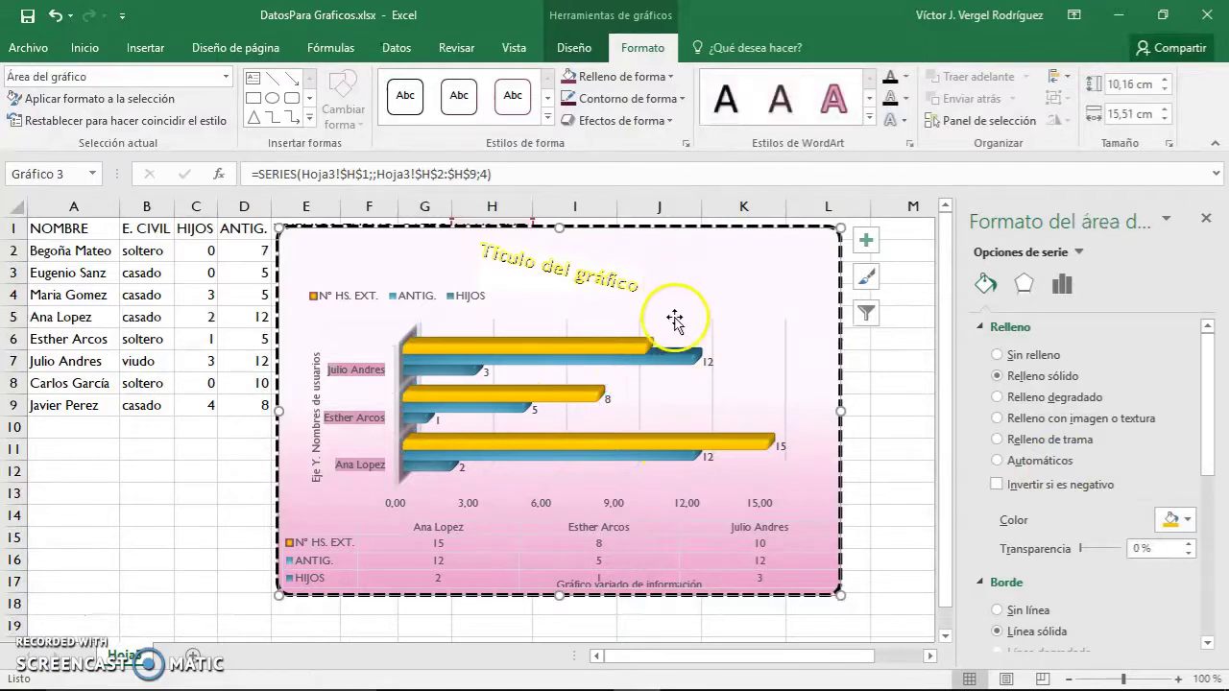
click(569, 353)
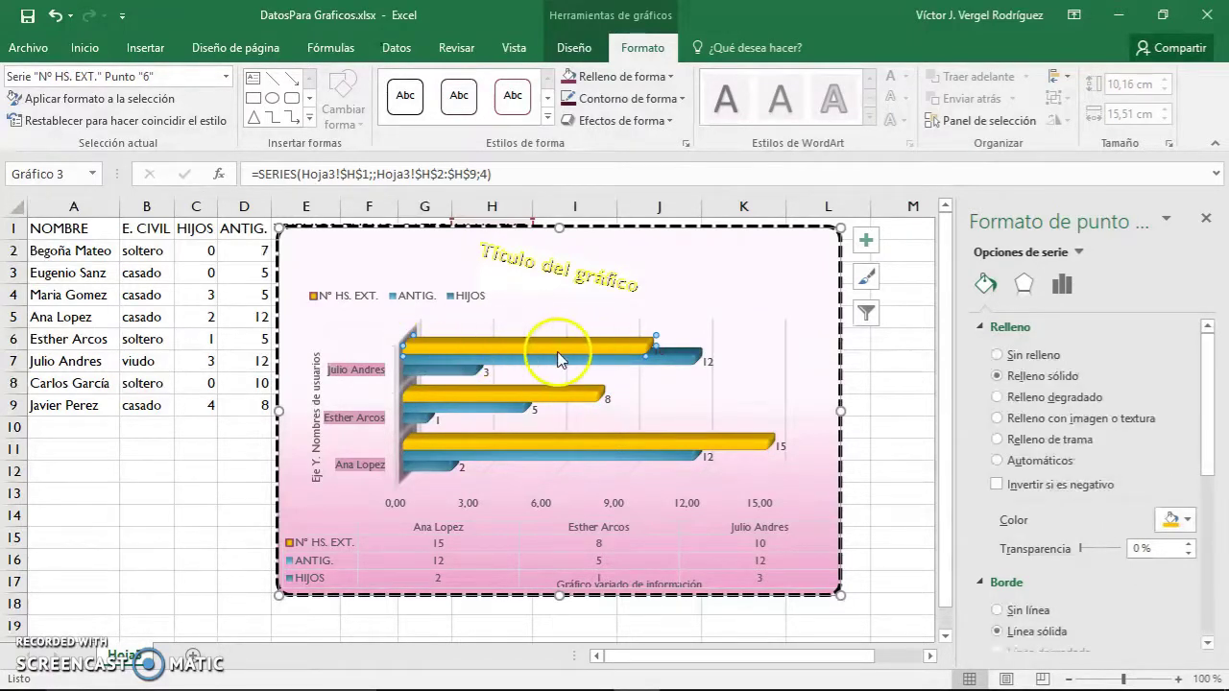
Step: Fill the selected person's Nº HS. EXT. bar with standard red
click(1188, 520)
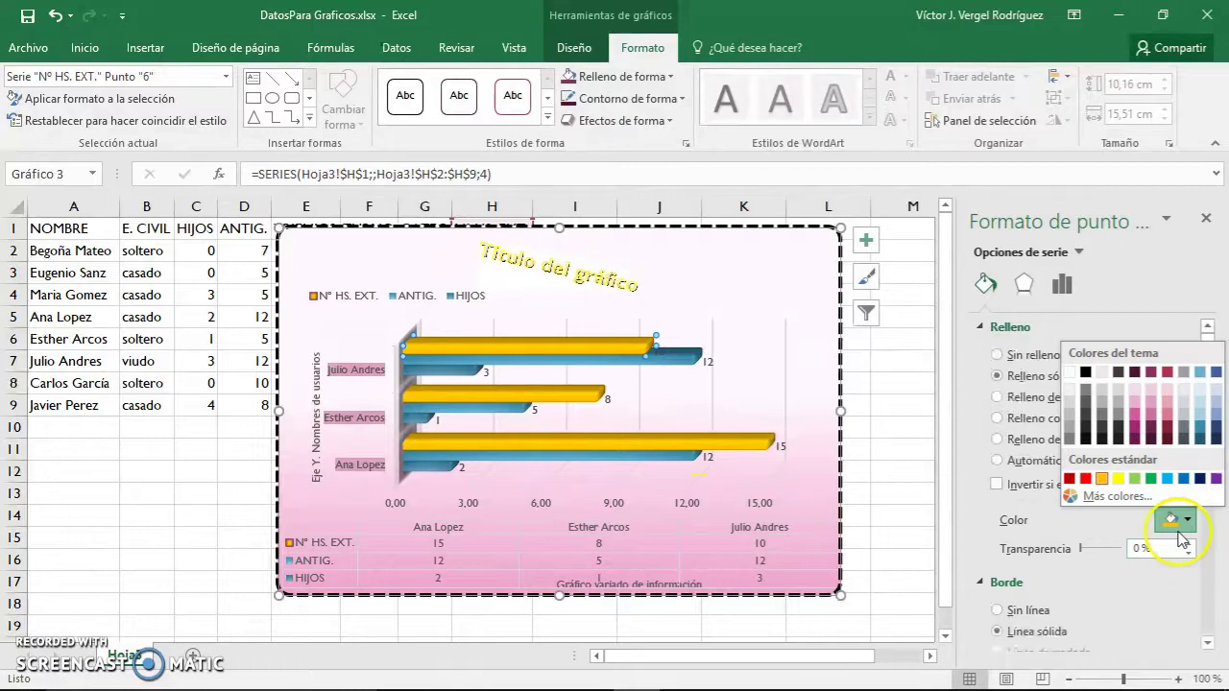
click(1085, 479)
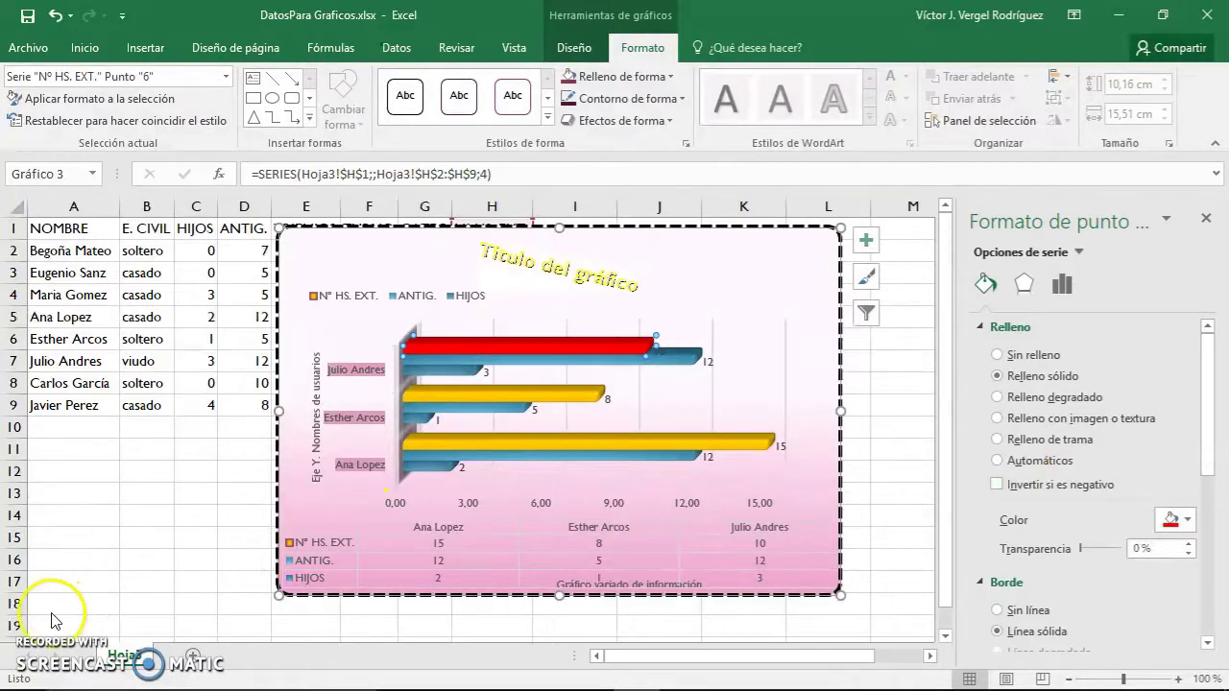
click(292, 78)
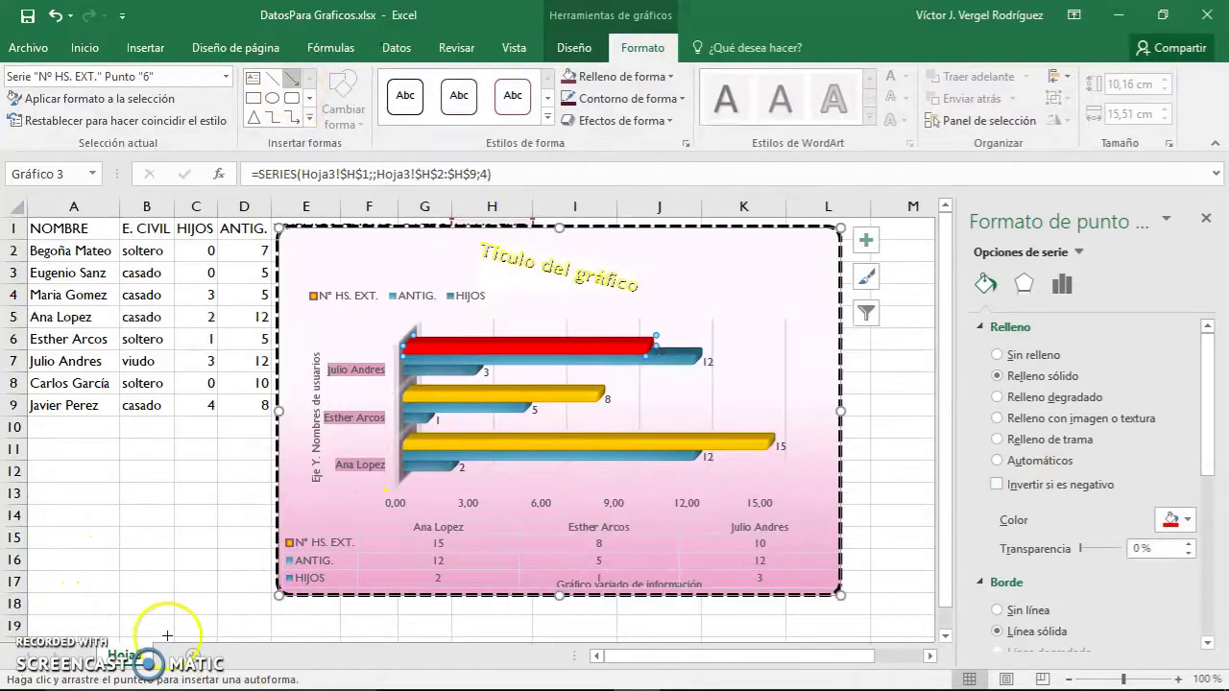
Step: Discard the trial arrow line and draw a five-point star shape over cells A12:C15
drag(60, 489, 194, 487)
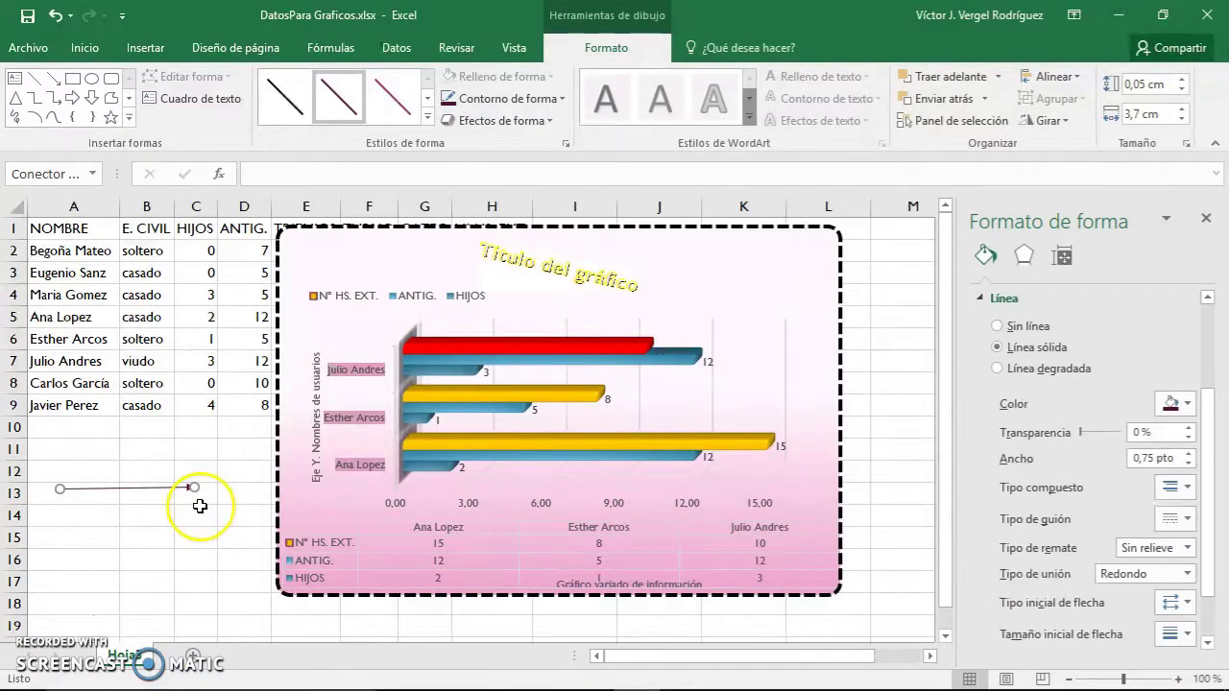
key(Delete)
click(145, 47)
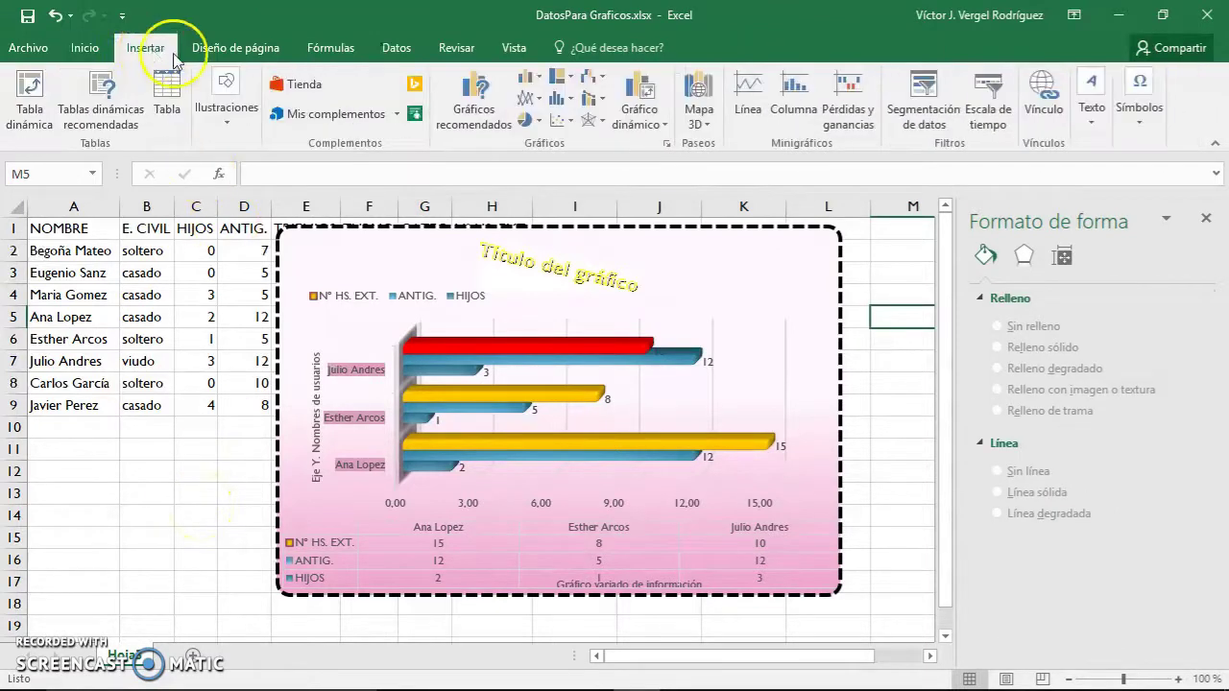
click(226, 108)
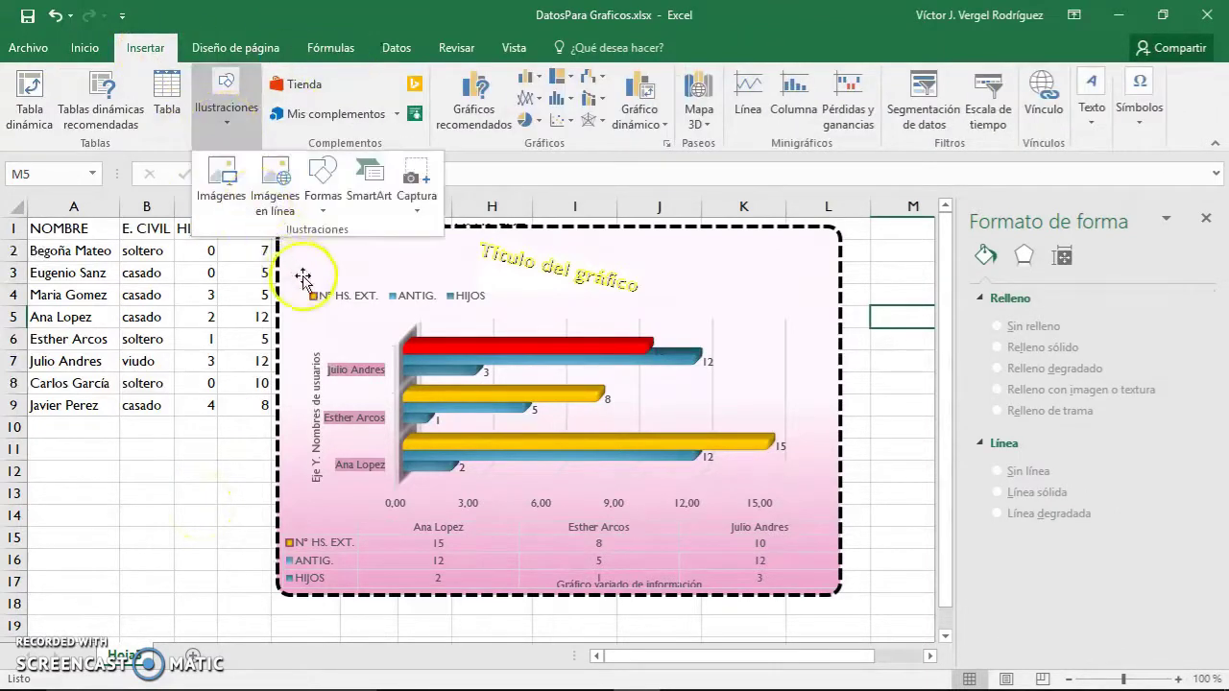
click(323, 219)
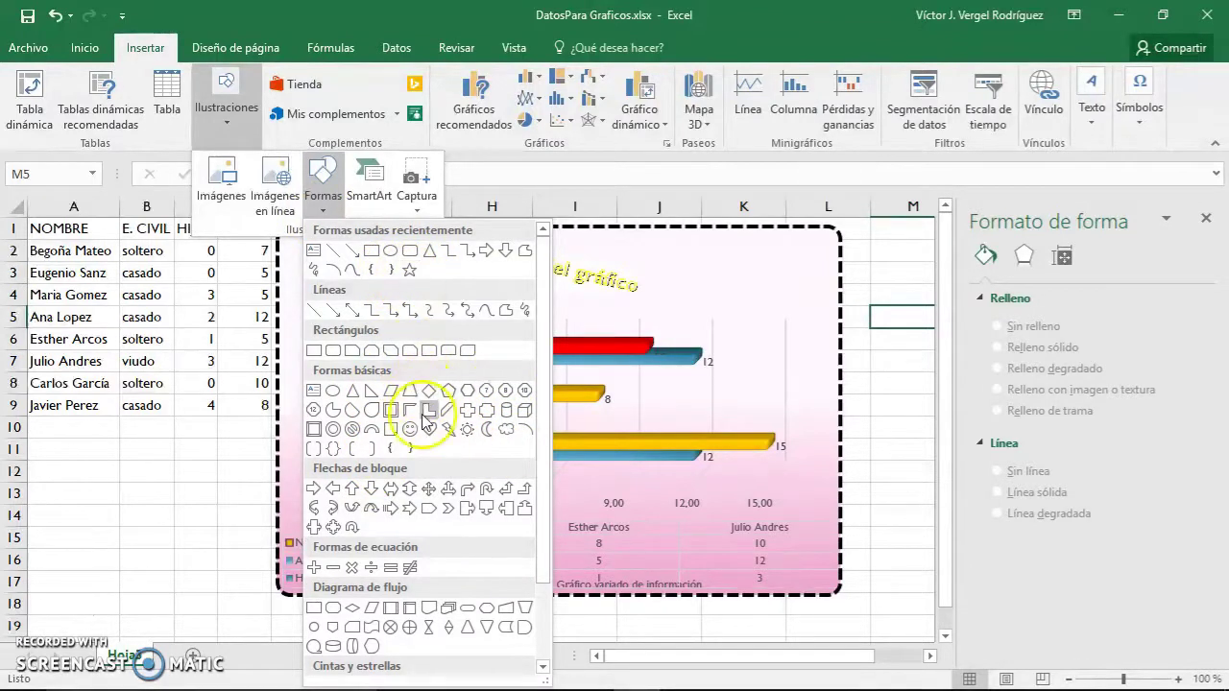
click(413, 274)
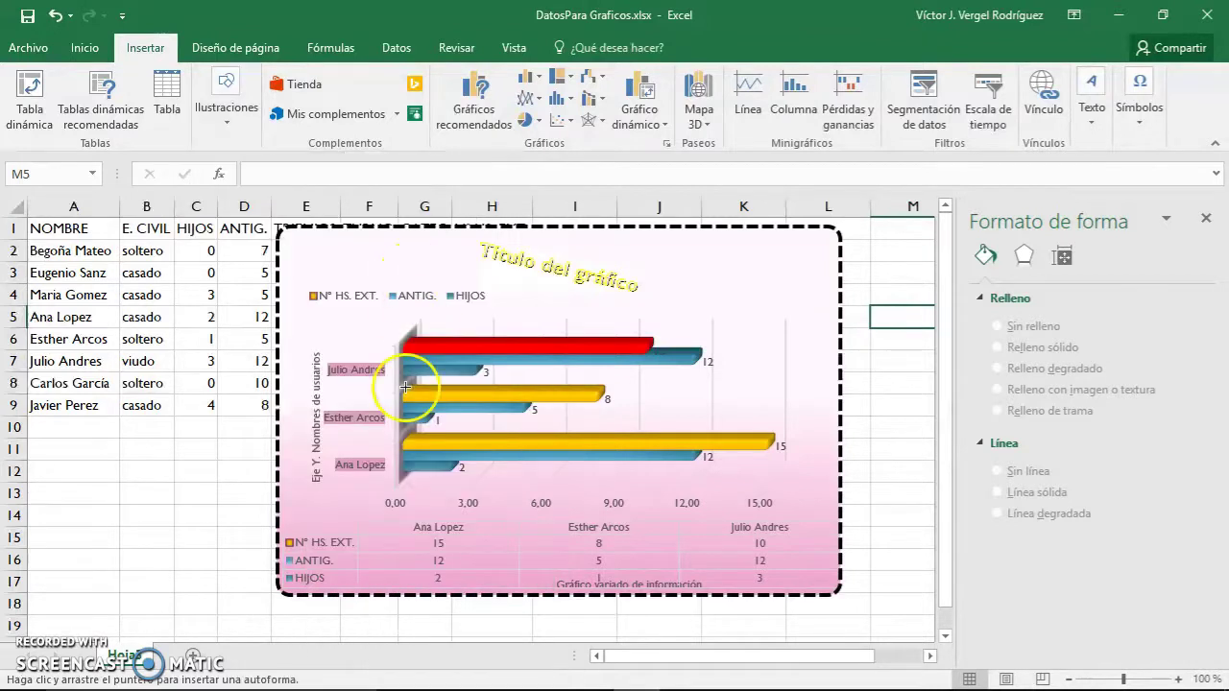
drag(70, 468, 208, 540)
mouse_move(283, 673)
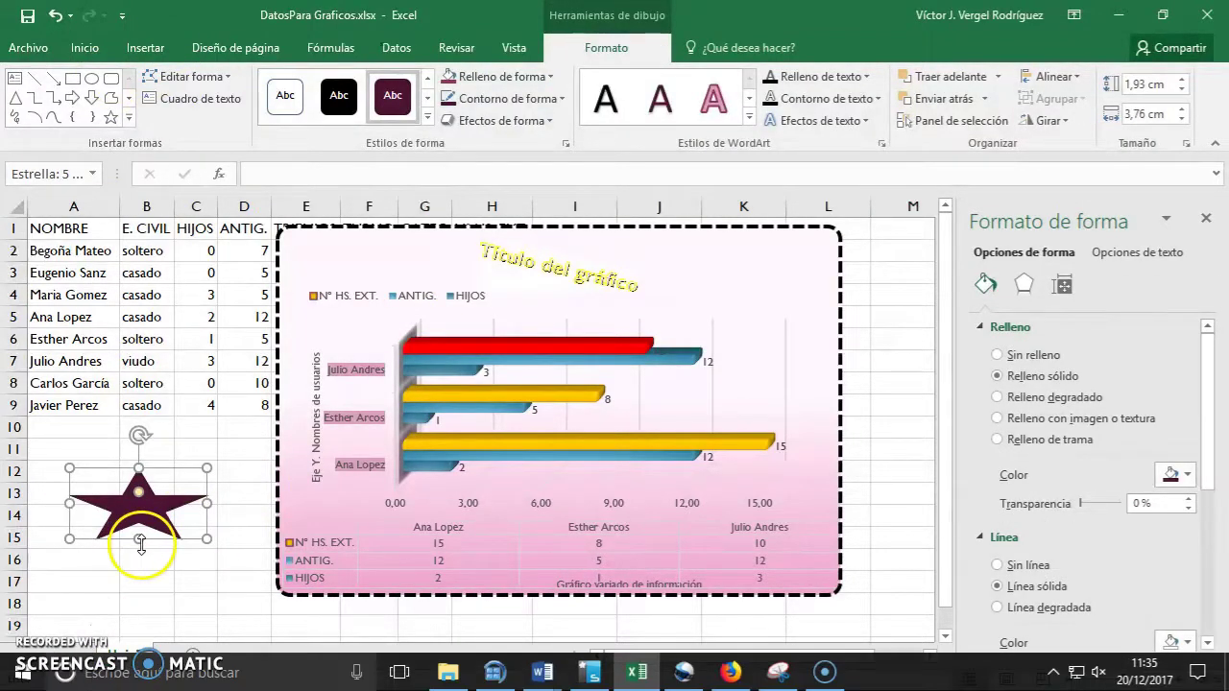
Step: Select the star shape, then select the ANTIG. data series in the chart
click(141, 566)
click(134, 522)
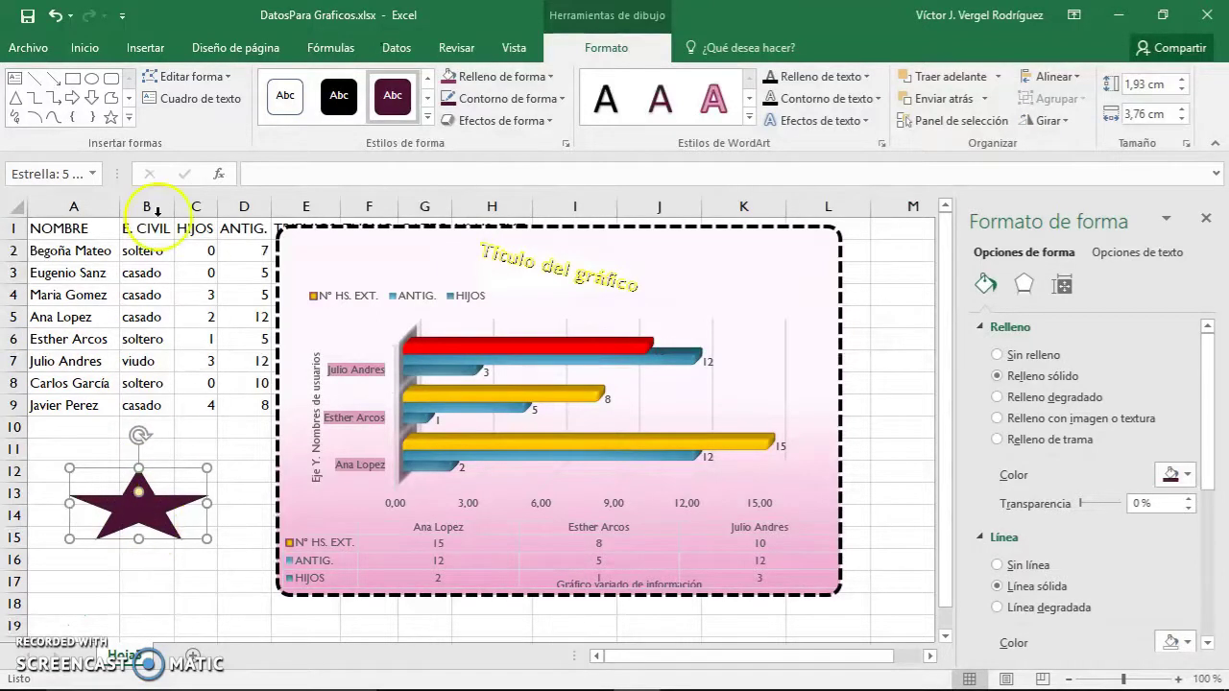
click(172, 448)
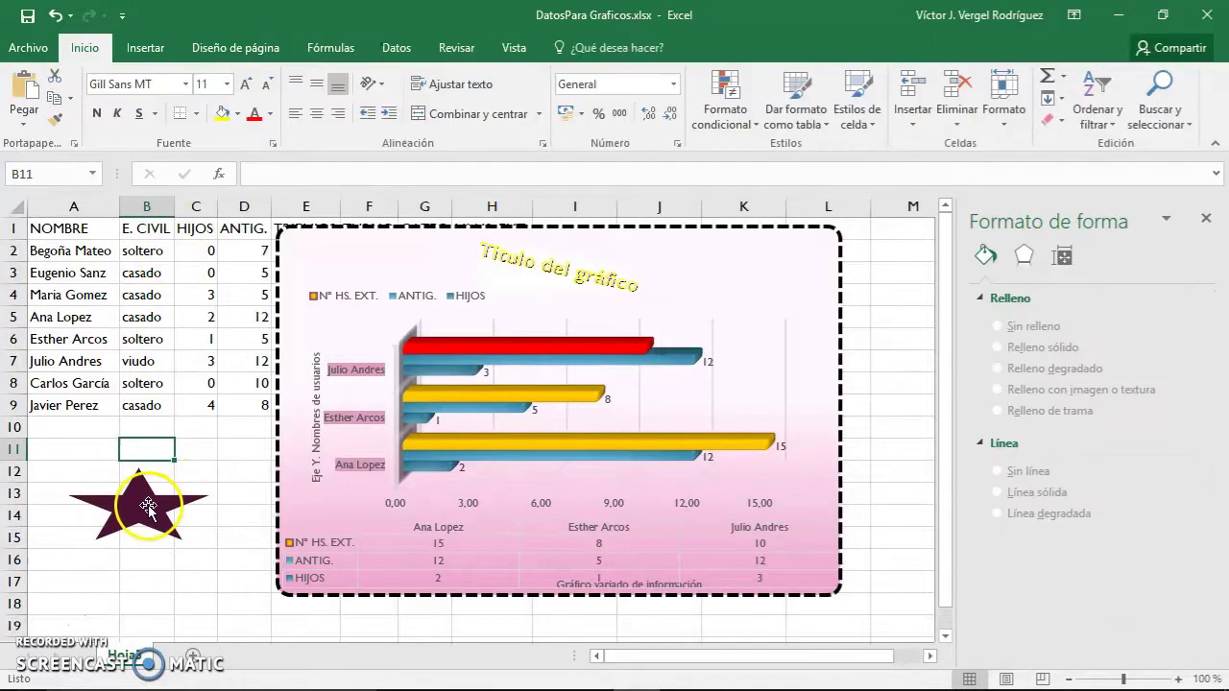
click(148, 506)
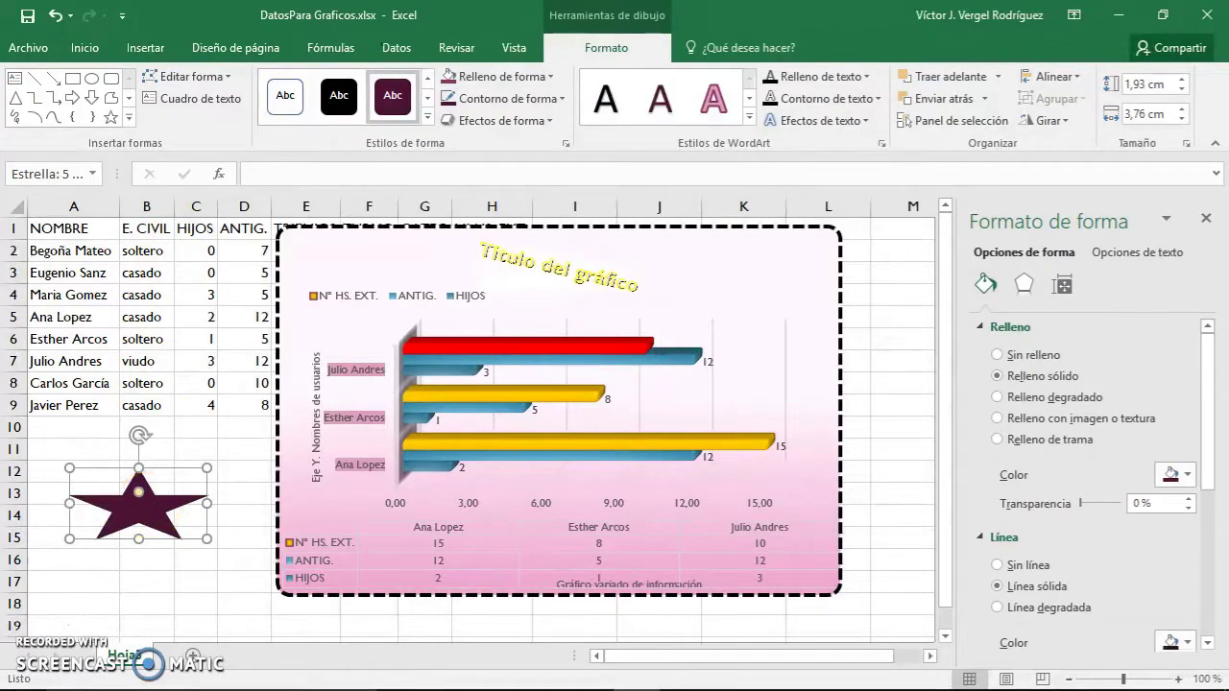
click(181, 384)
click(163, 500)
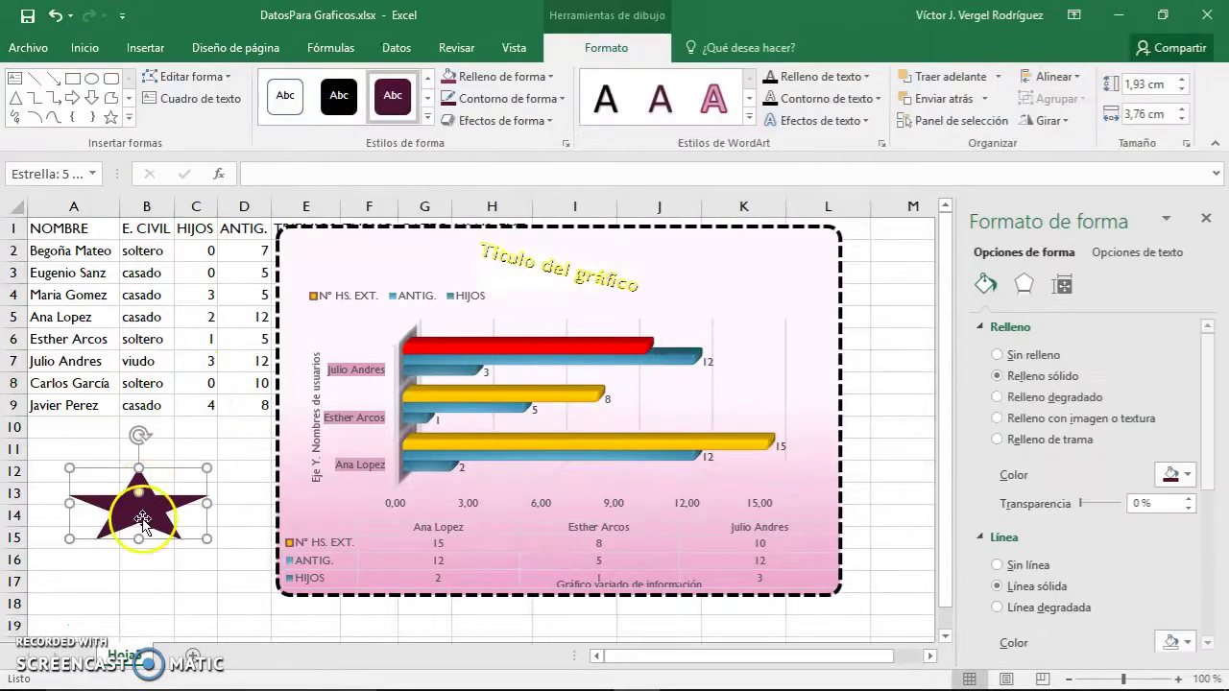
click(159, 432)
click(141, 523)
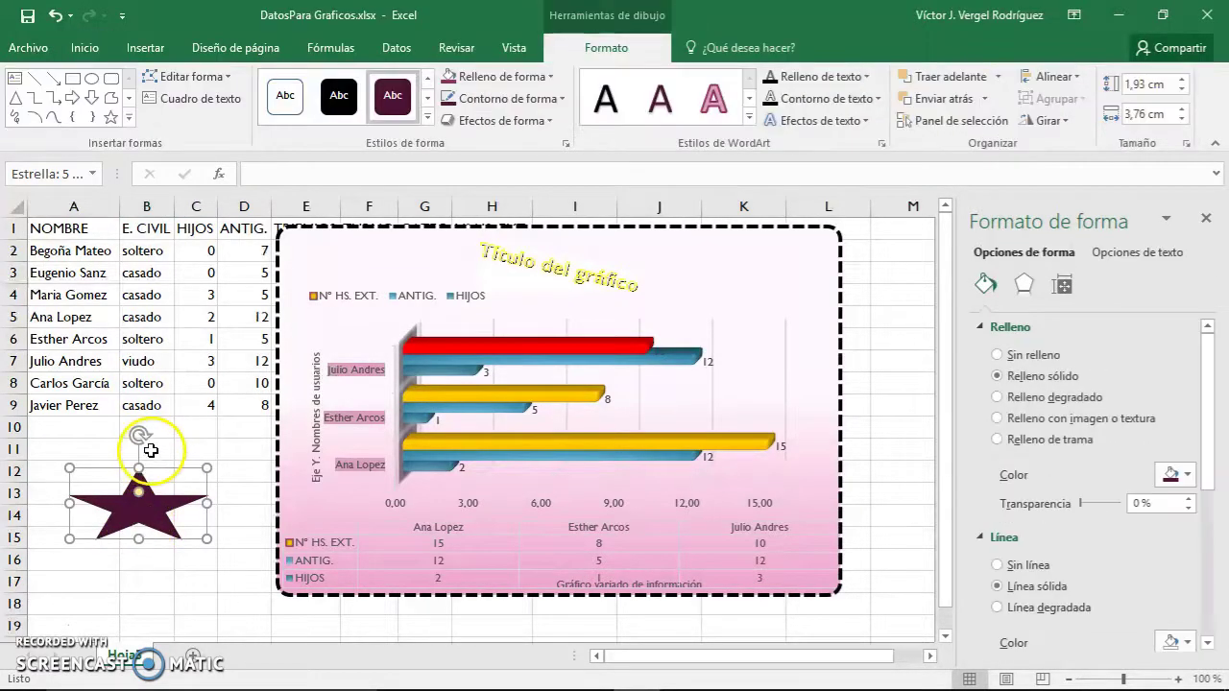
click(696, 365)
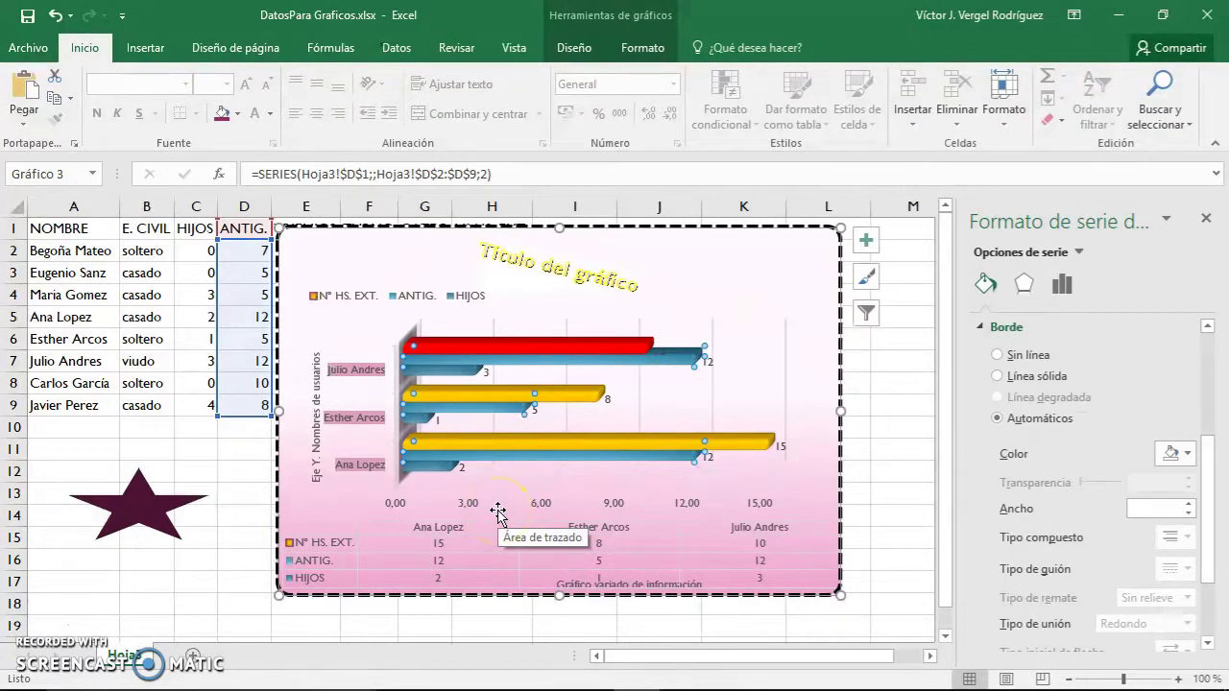
Step: Paste the star picture with Ctrl+V as the ANTIG. series fill
key(ctrl+v)
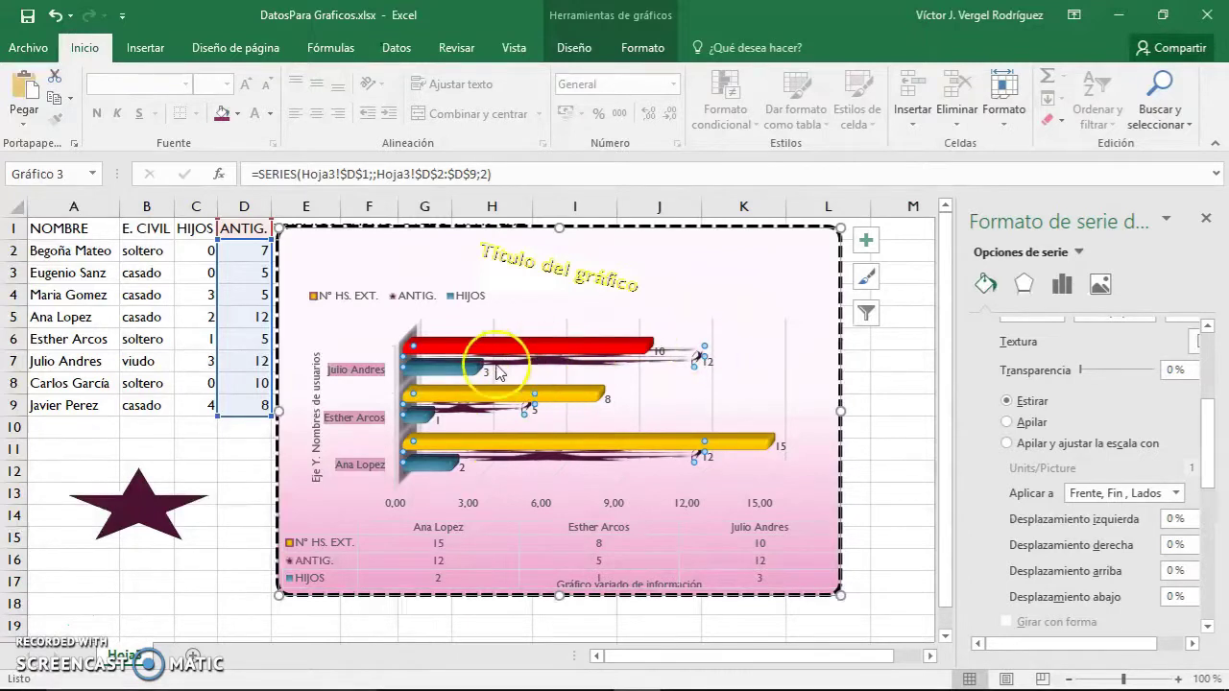
mouse_move(585, 370)
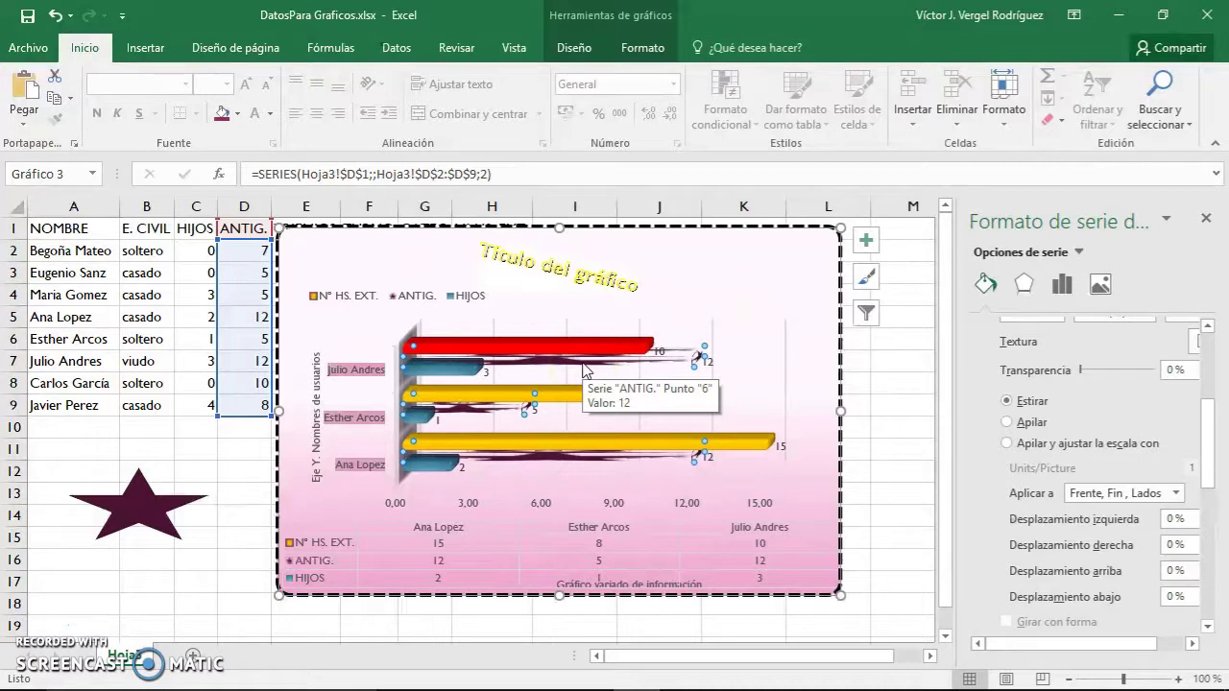
click(411, 357)
click(698, 361)
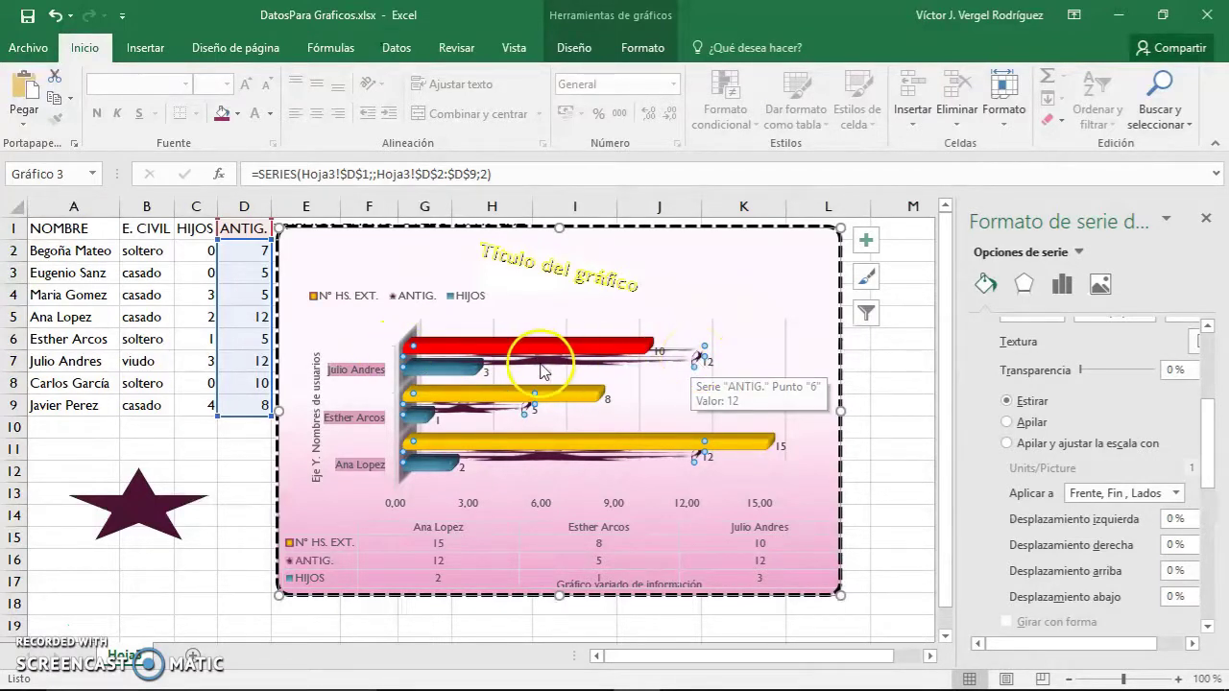
click(247, 53)
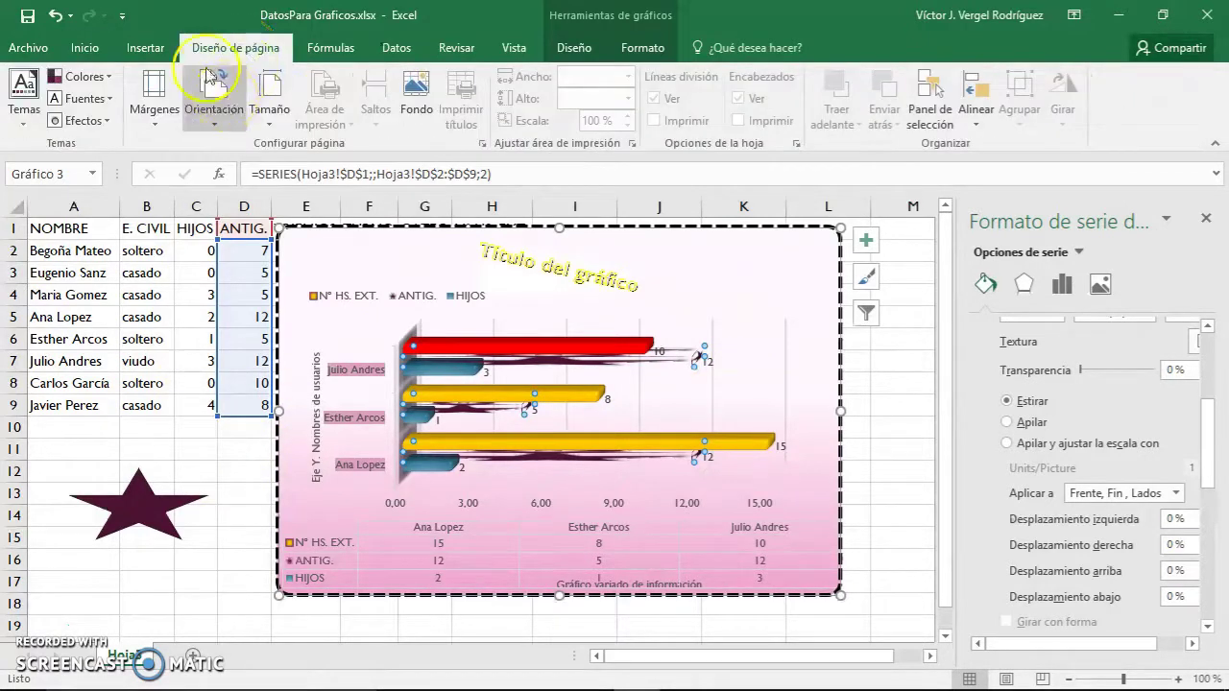
click(146, 48)
click(85, 48)
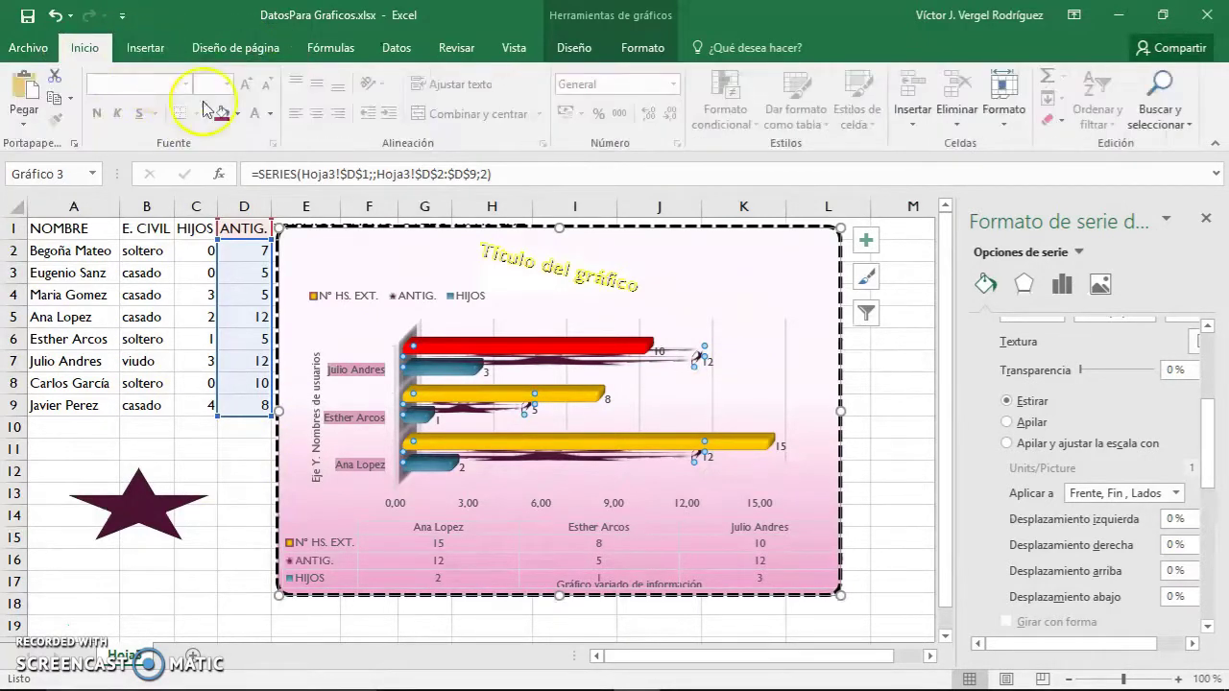
Step: Draw a right-pointing block arrow shape over A11:D12, then select the ANTIG. series
click(145, 48)
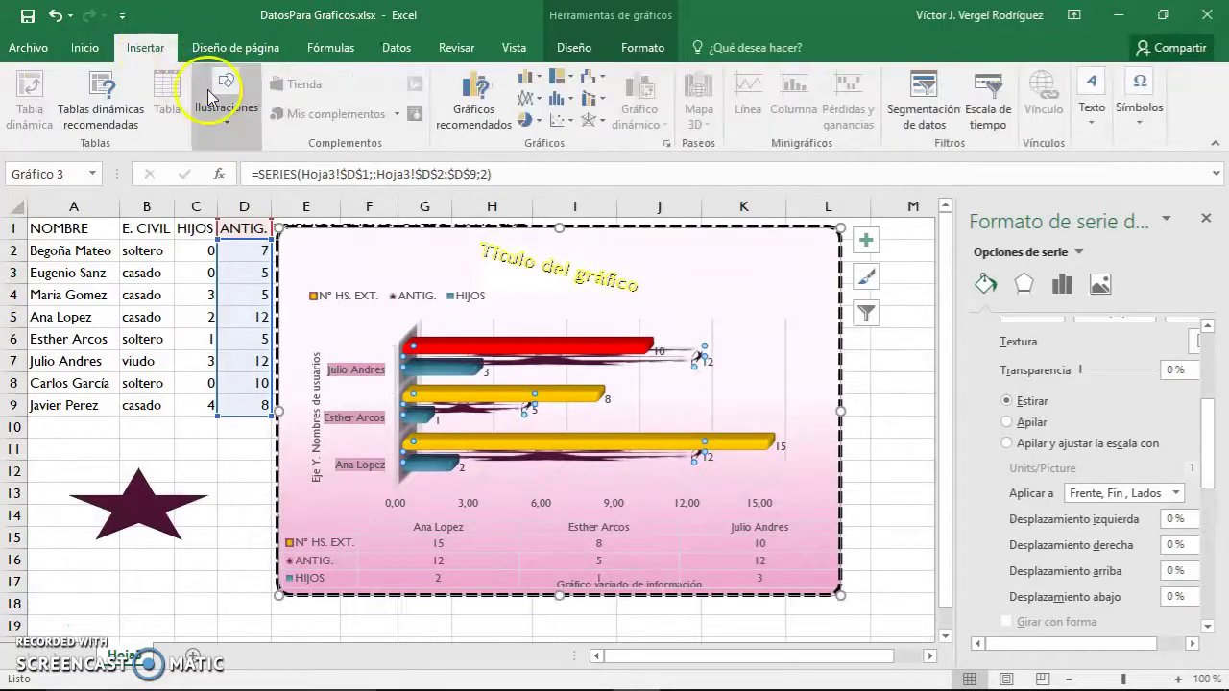
click(227, 106)
click(322, 179)
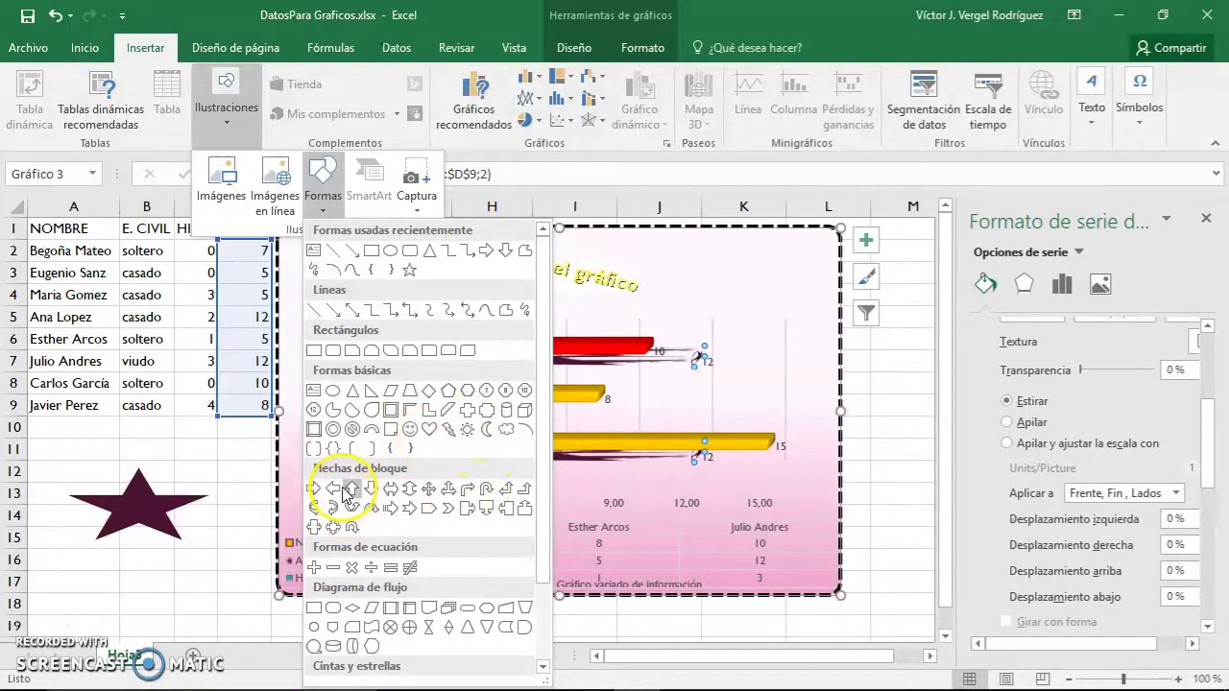
click(313, 488)
drag(56, 445, 176, 472)
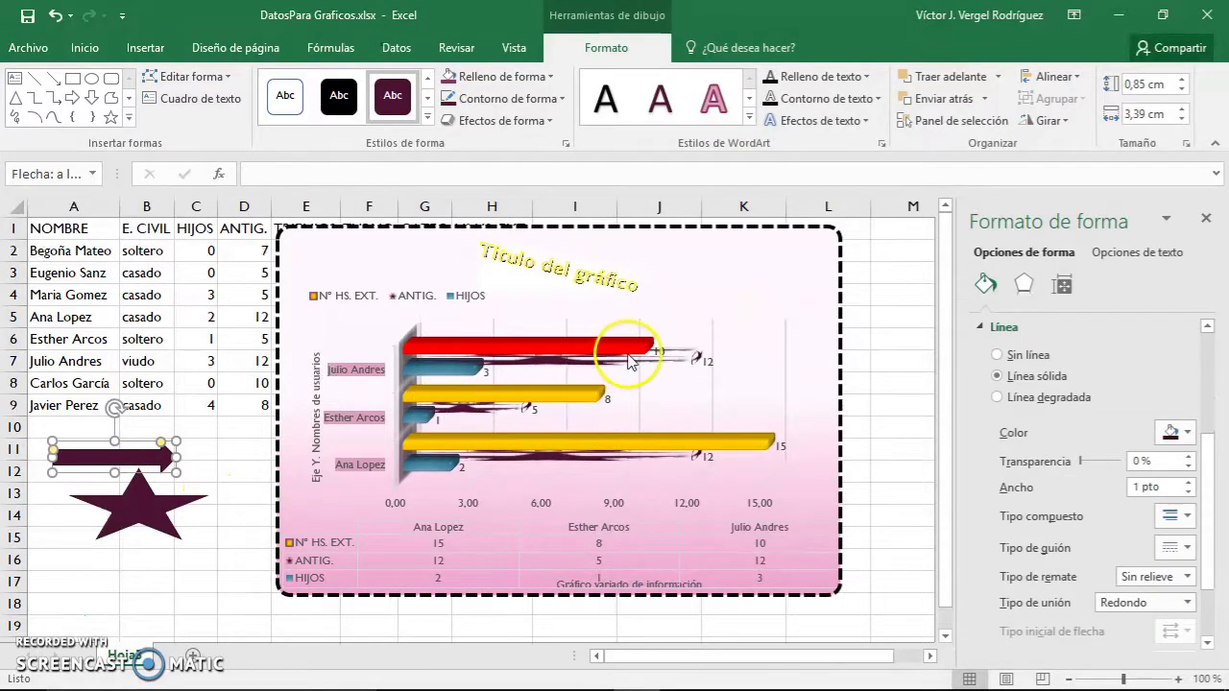
click(657, 367)
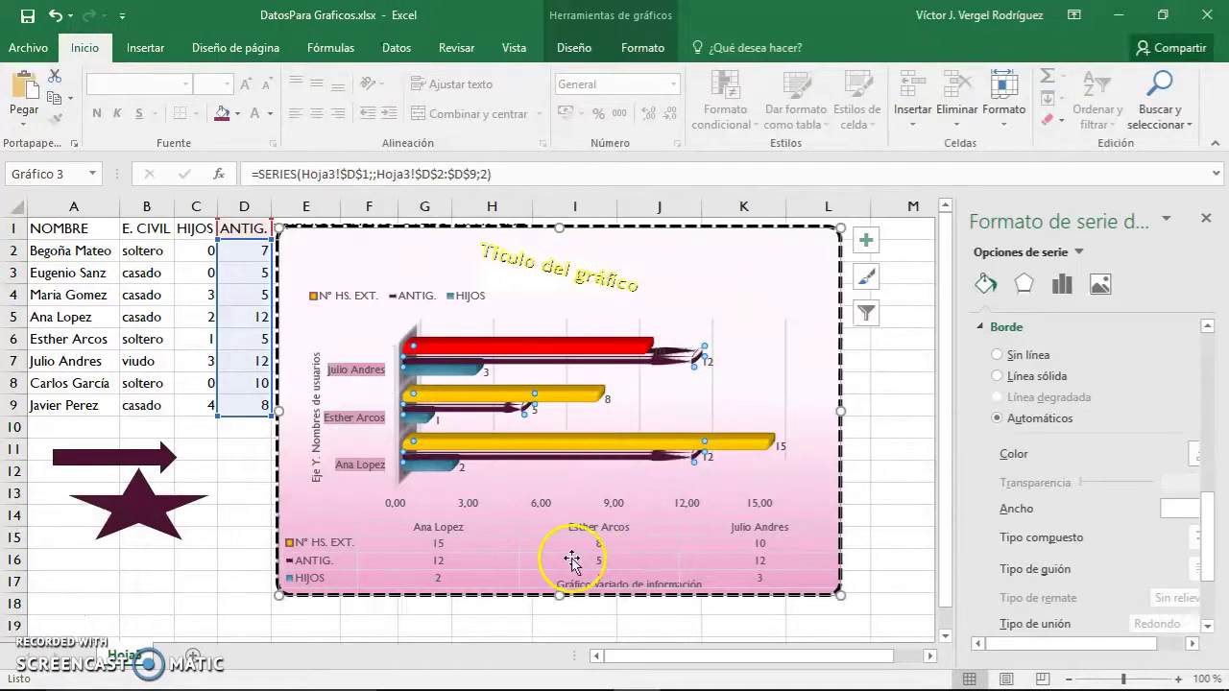
click(744, 499)
mouse_move(665, 466)
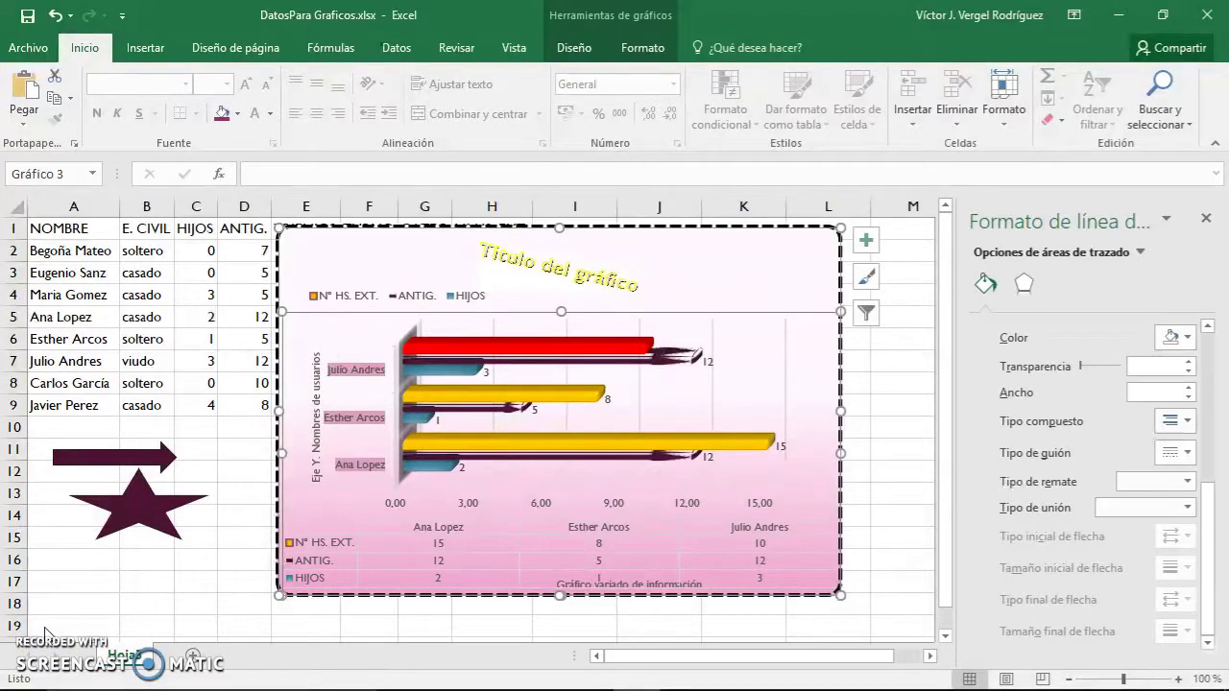
click(686, 411)
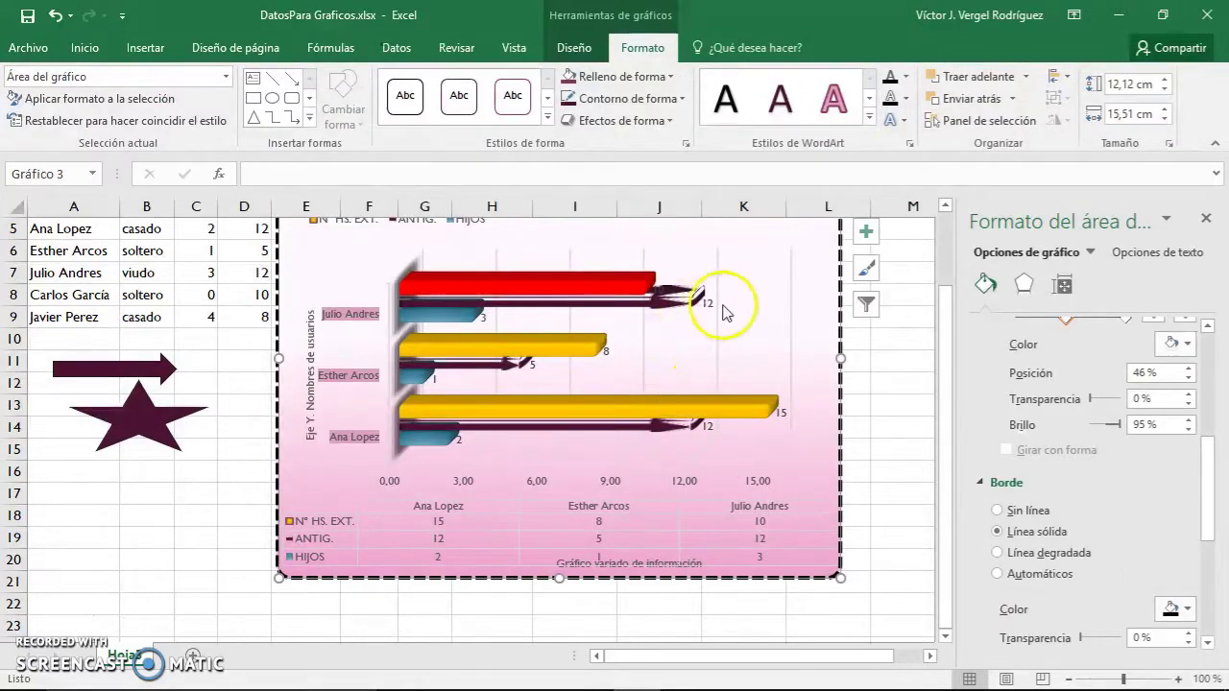
scroll(714, 325, up, 1)
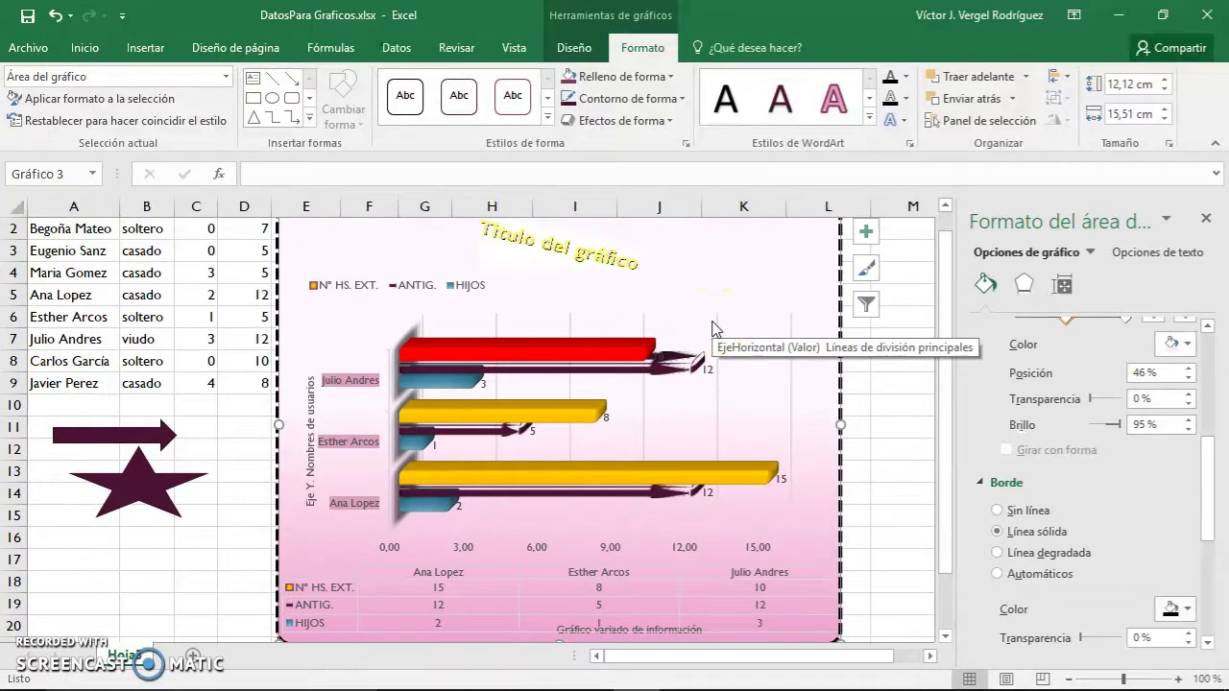
Step: Change the chart type to the first 2D Clustered Bar subtype and confirm
click(575, 47)
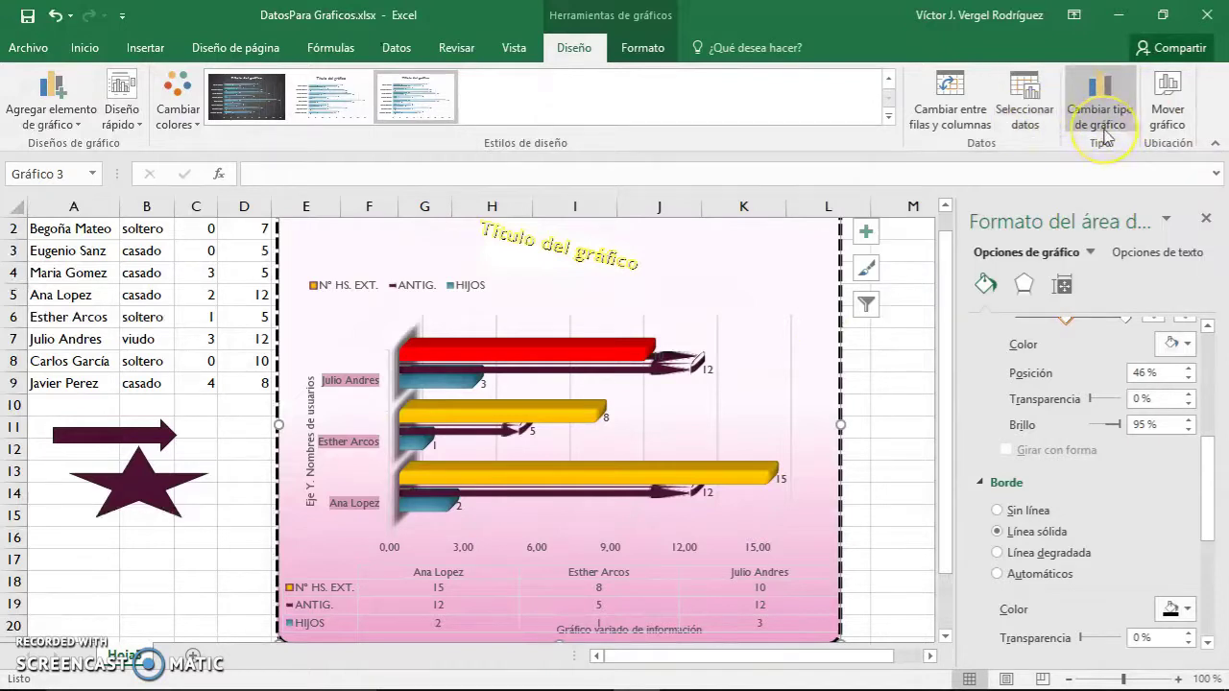
click(1107, 135)
click(1103, 117)
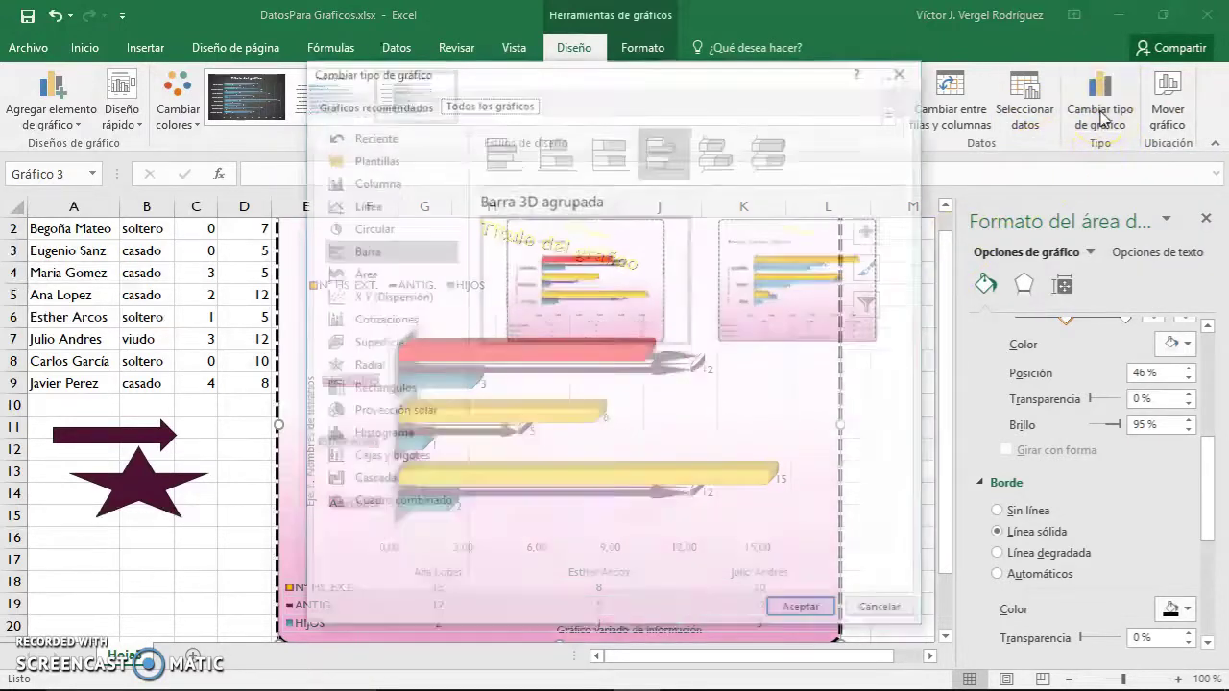
mouse_move(602, 245)
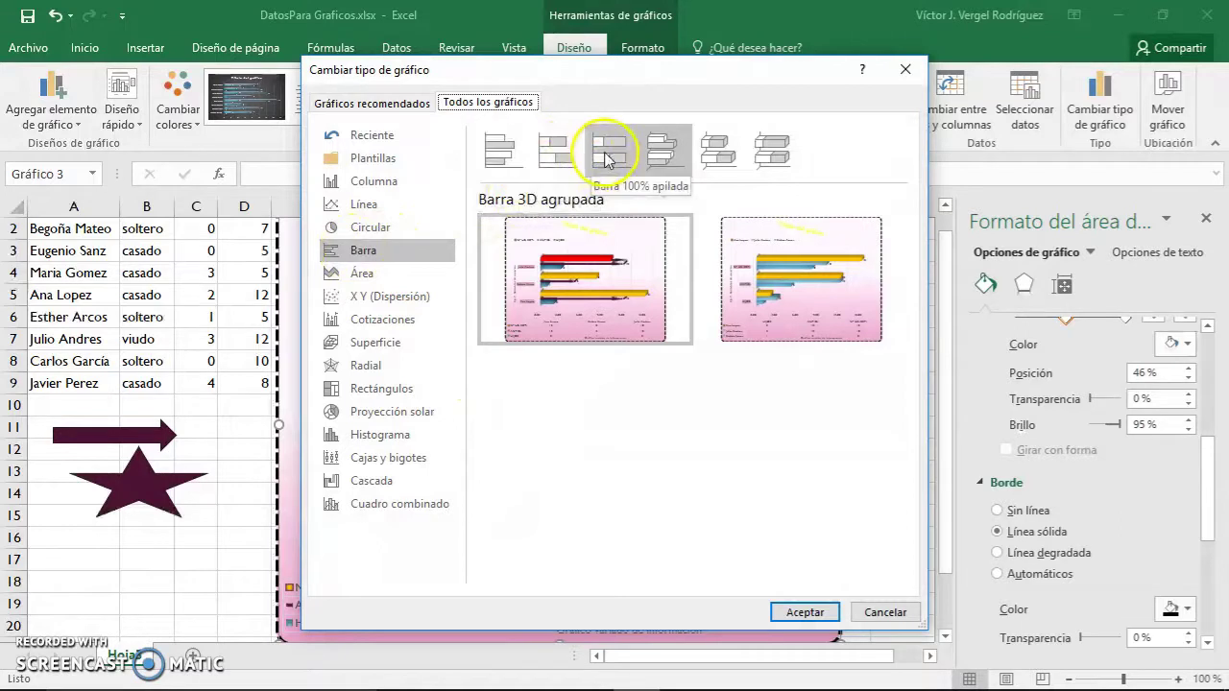
click(497, 153)
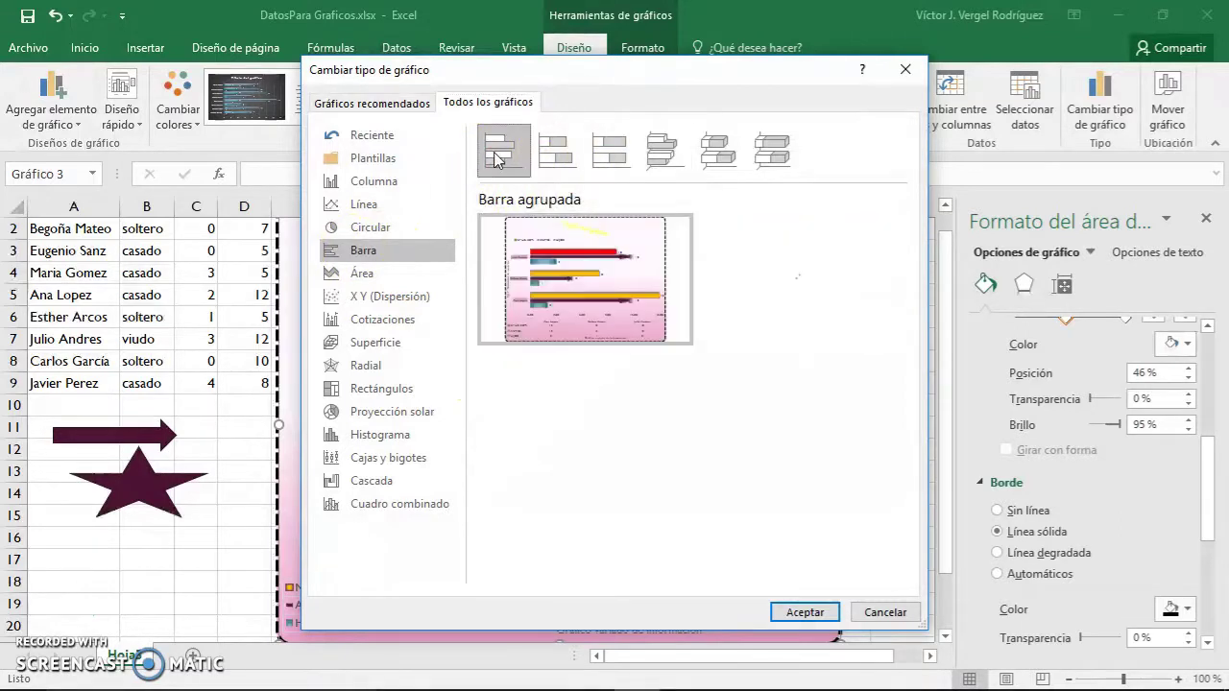
click(806, 615)
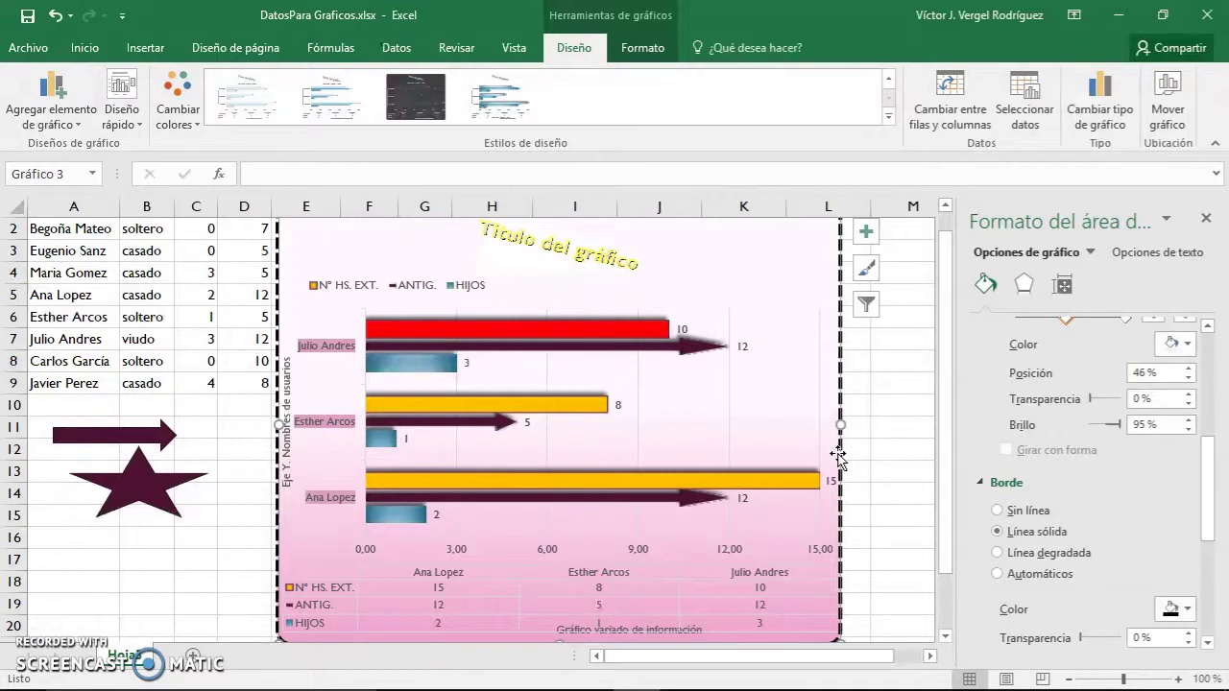
Step: Select the chart's plot area and give its border a light colour
click(636, 368)
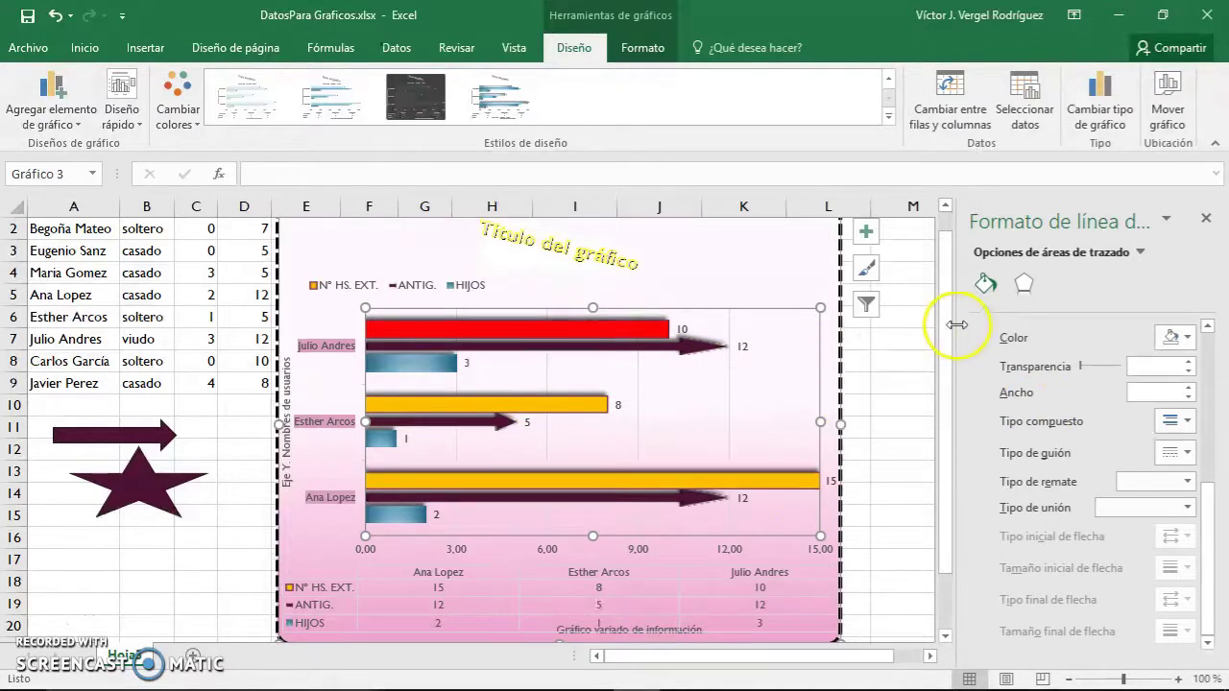
click(1188, 338)
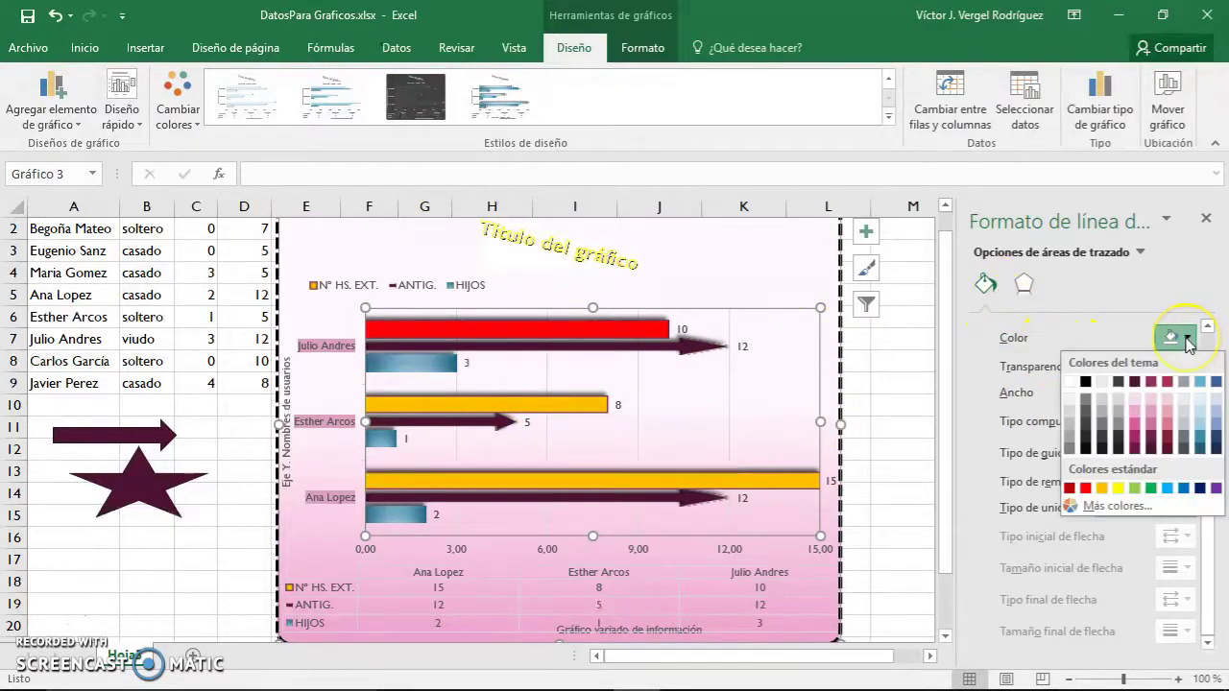
click(1172, 415)
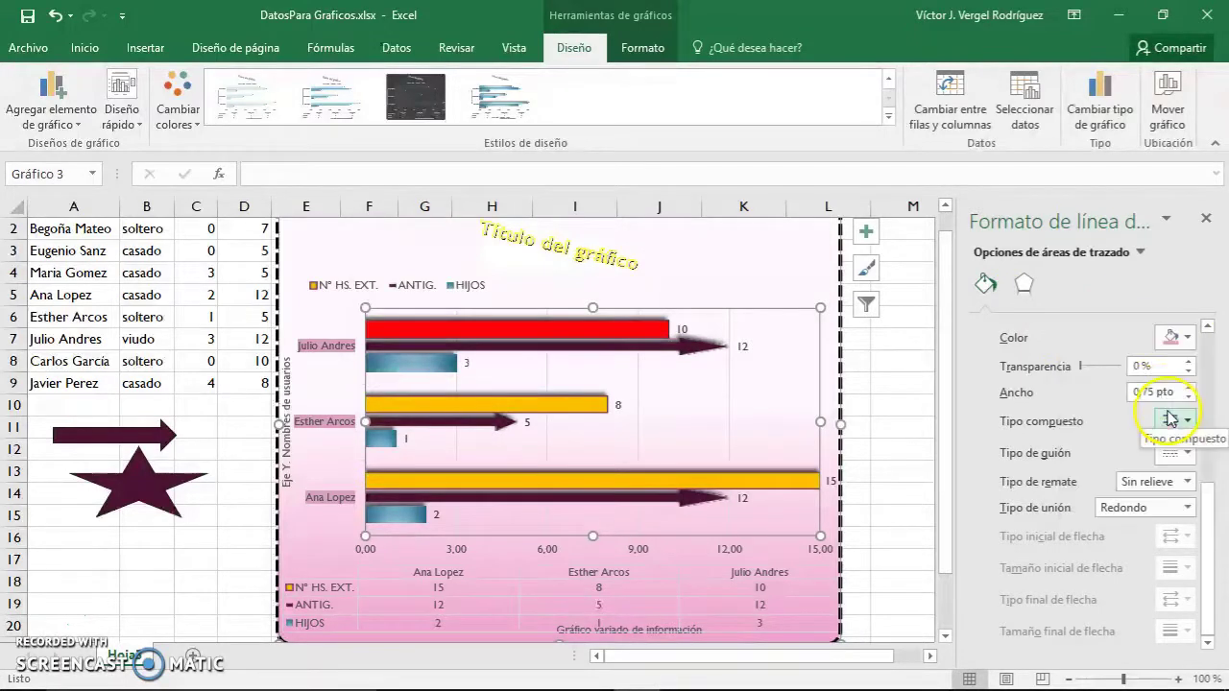
click(1191, 338)
click(1125, 389)
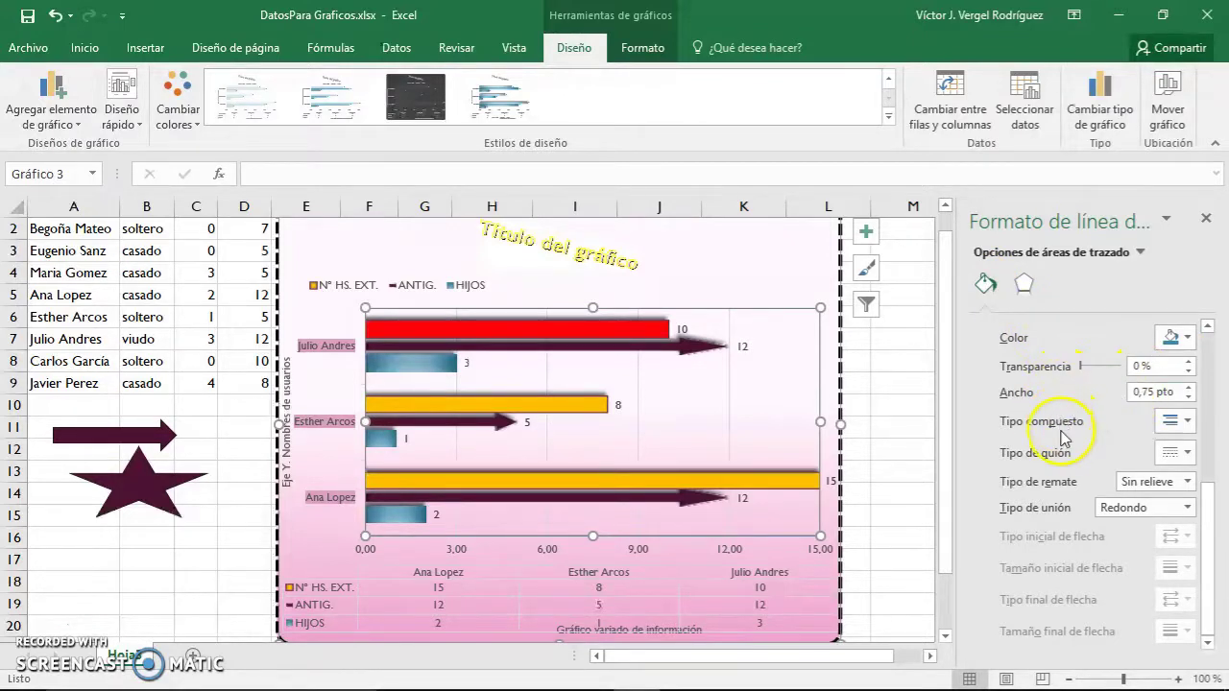
Step: Switch the plot area to a solid fill in light grey
drag(1202, 510, 1216, 325)
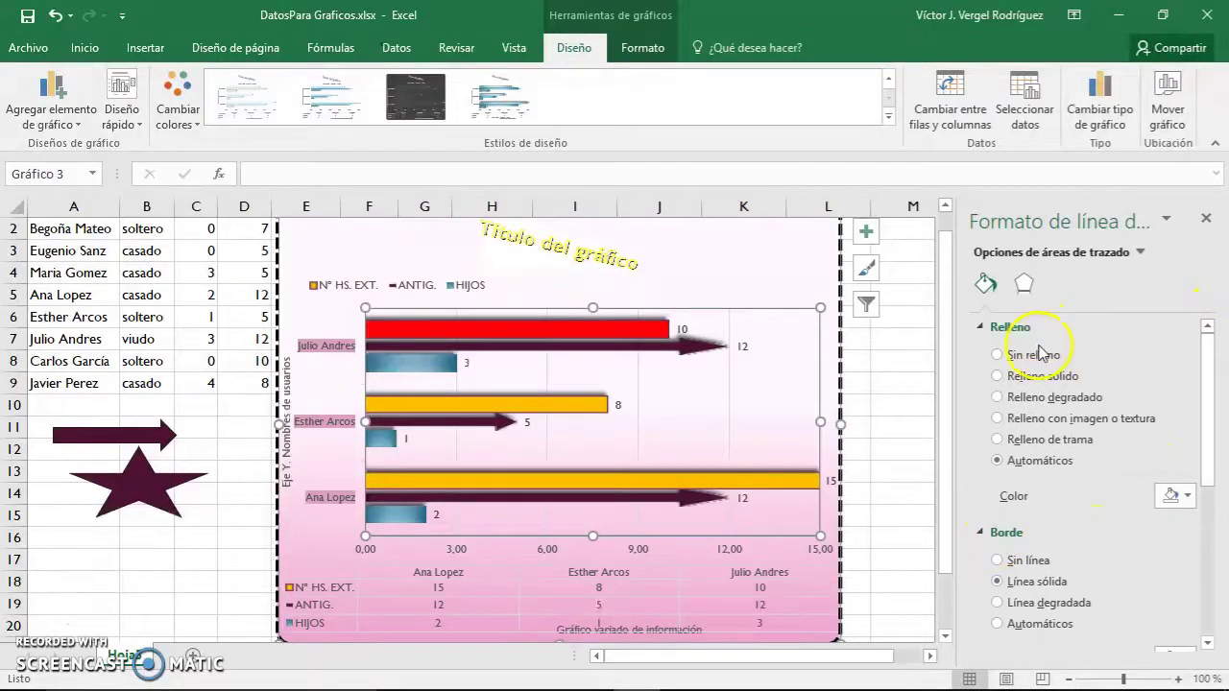
click(1021, 381)
click(1175, 495)
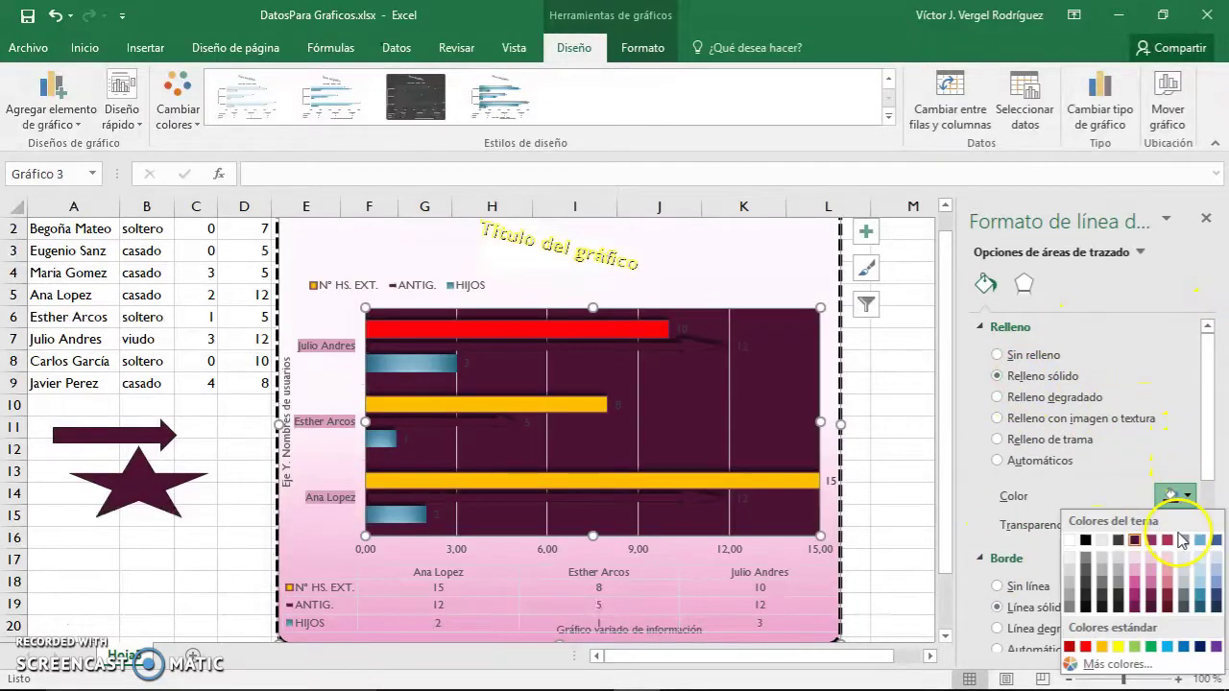
click(1120, 582)
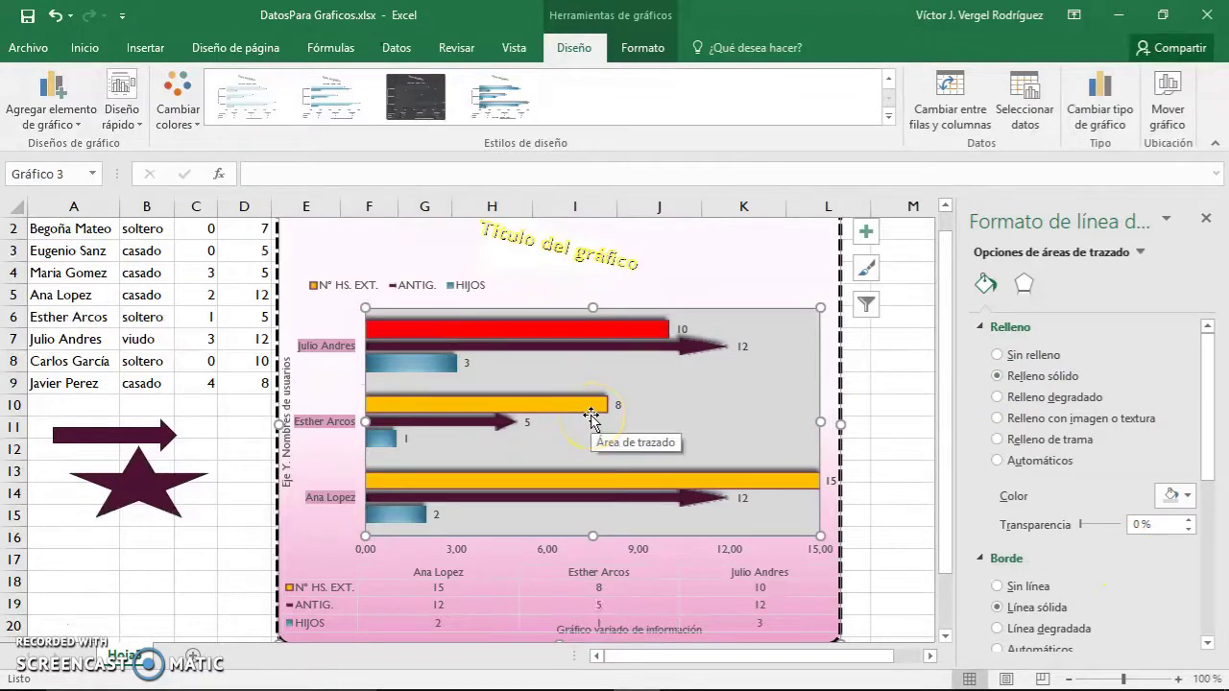
mouse_move(1207, 411)
mouse_down()
mouse_move(1212, 432)
mouse_move(1215, 387)
mouse_up()
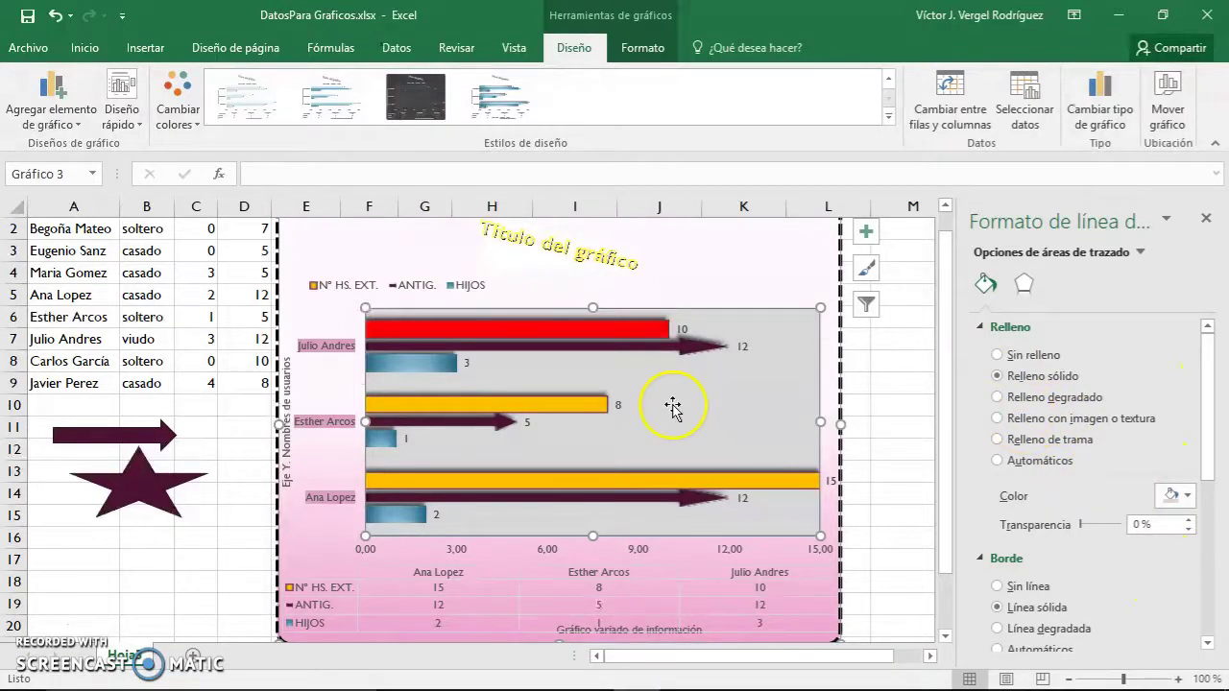
Step: Fill the plot area with the picture logo.jpg from the Descargas folder
click(1020, 420)
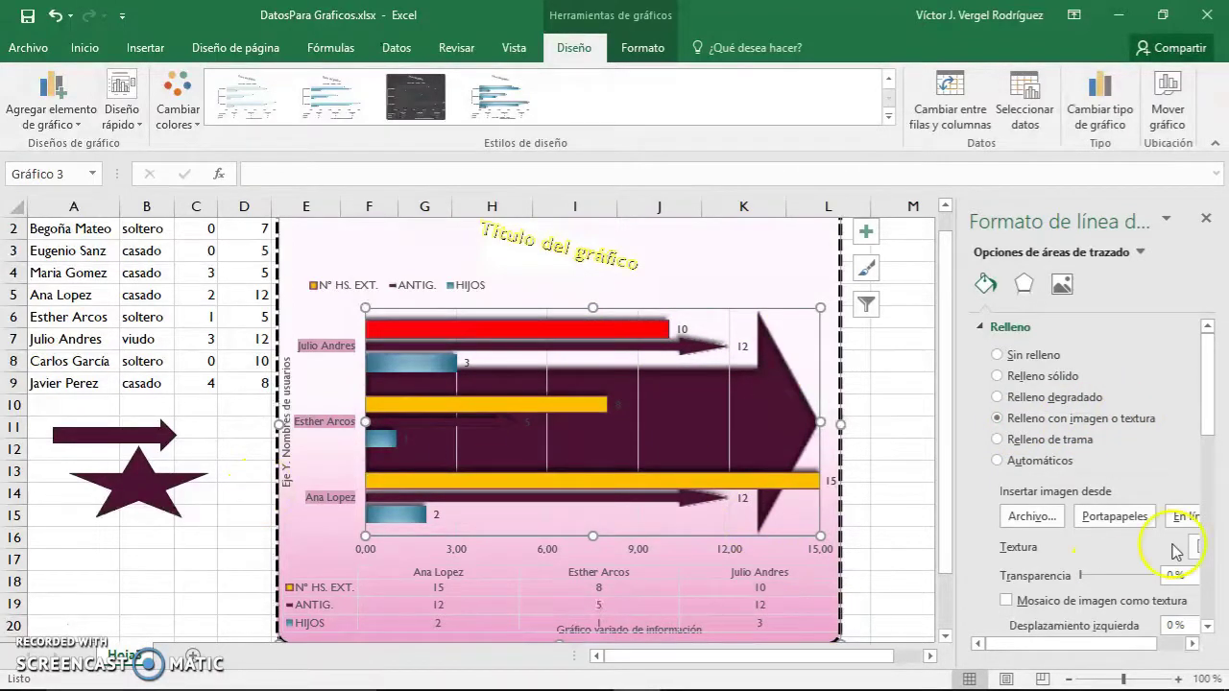
click(1031, 517)
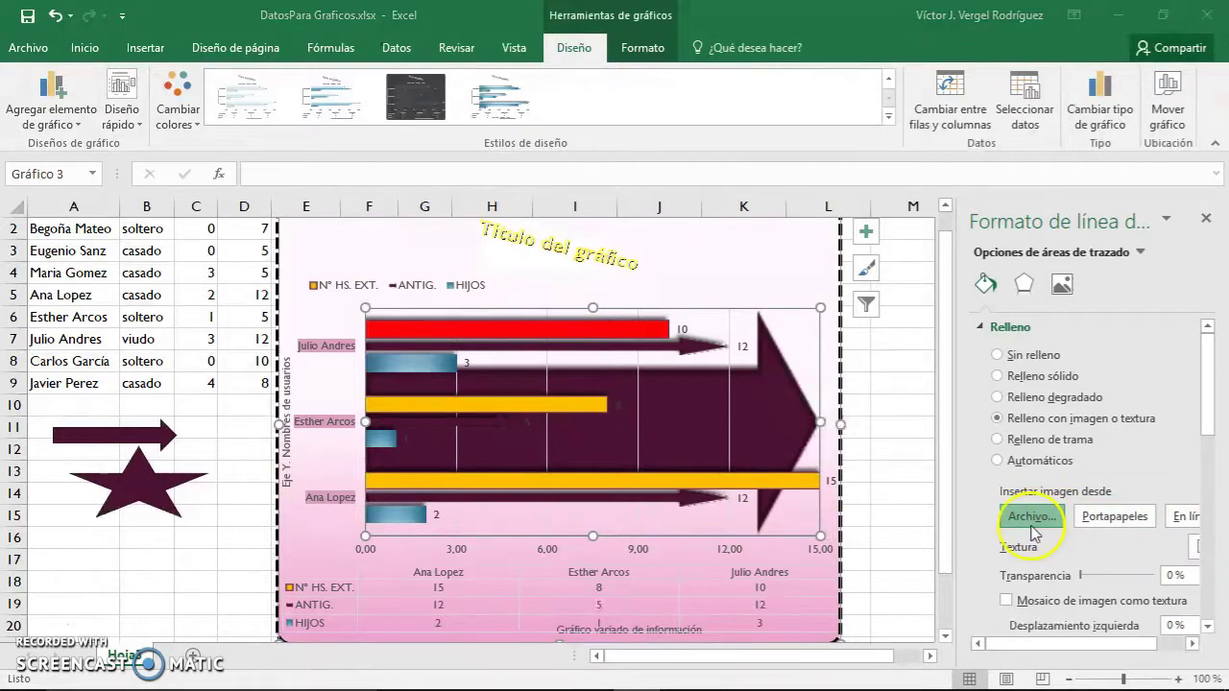
scroll(106, 125, up, 3)
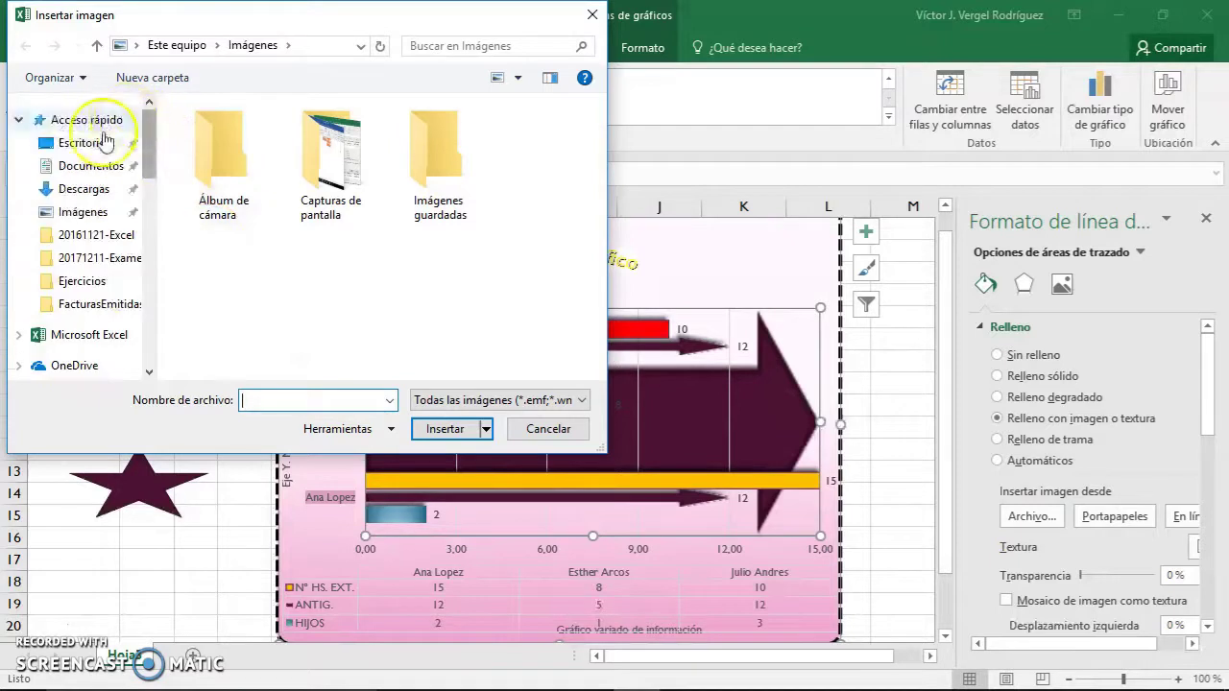
click(91, 165)
click(86, 189)
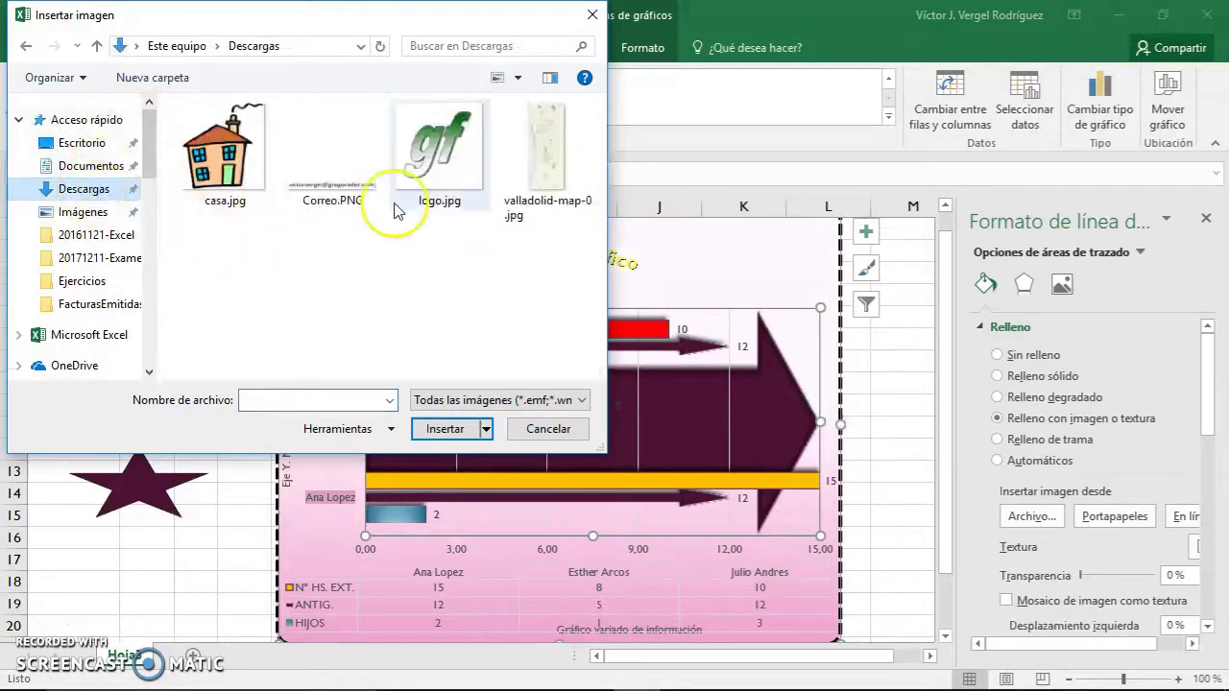
double_click(428, 177)
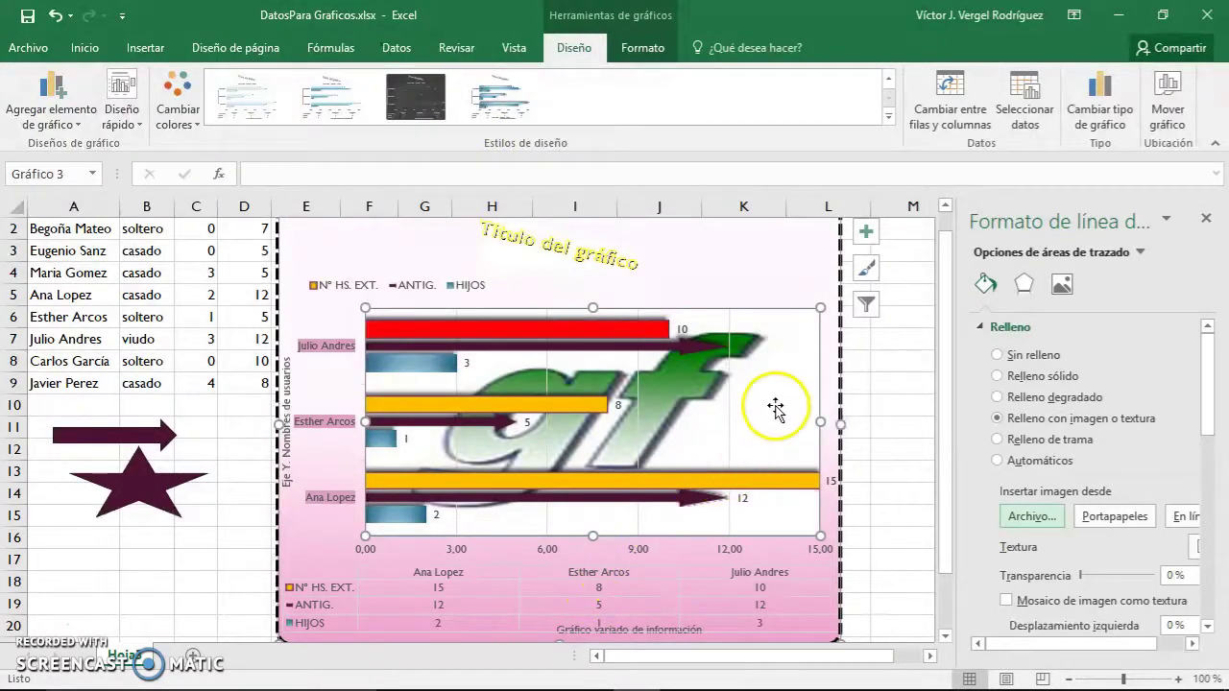